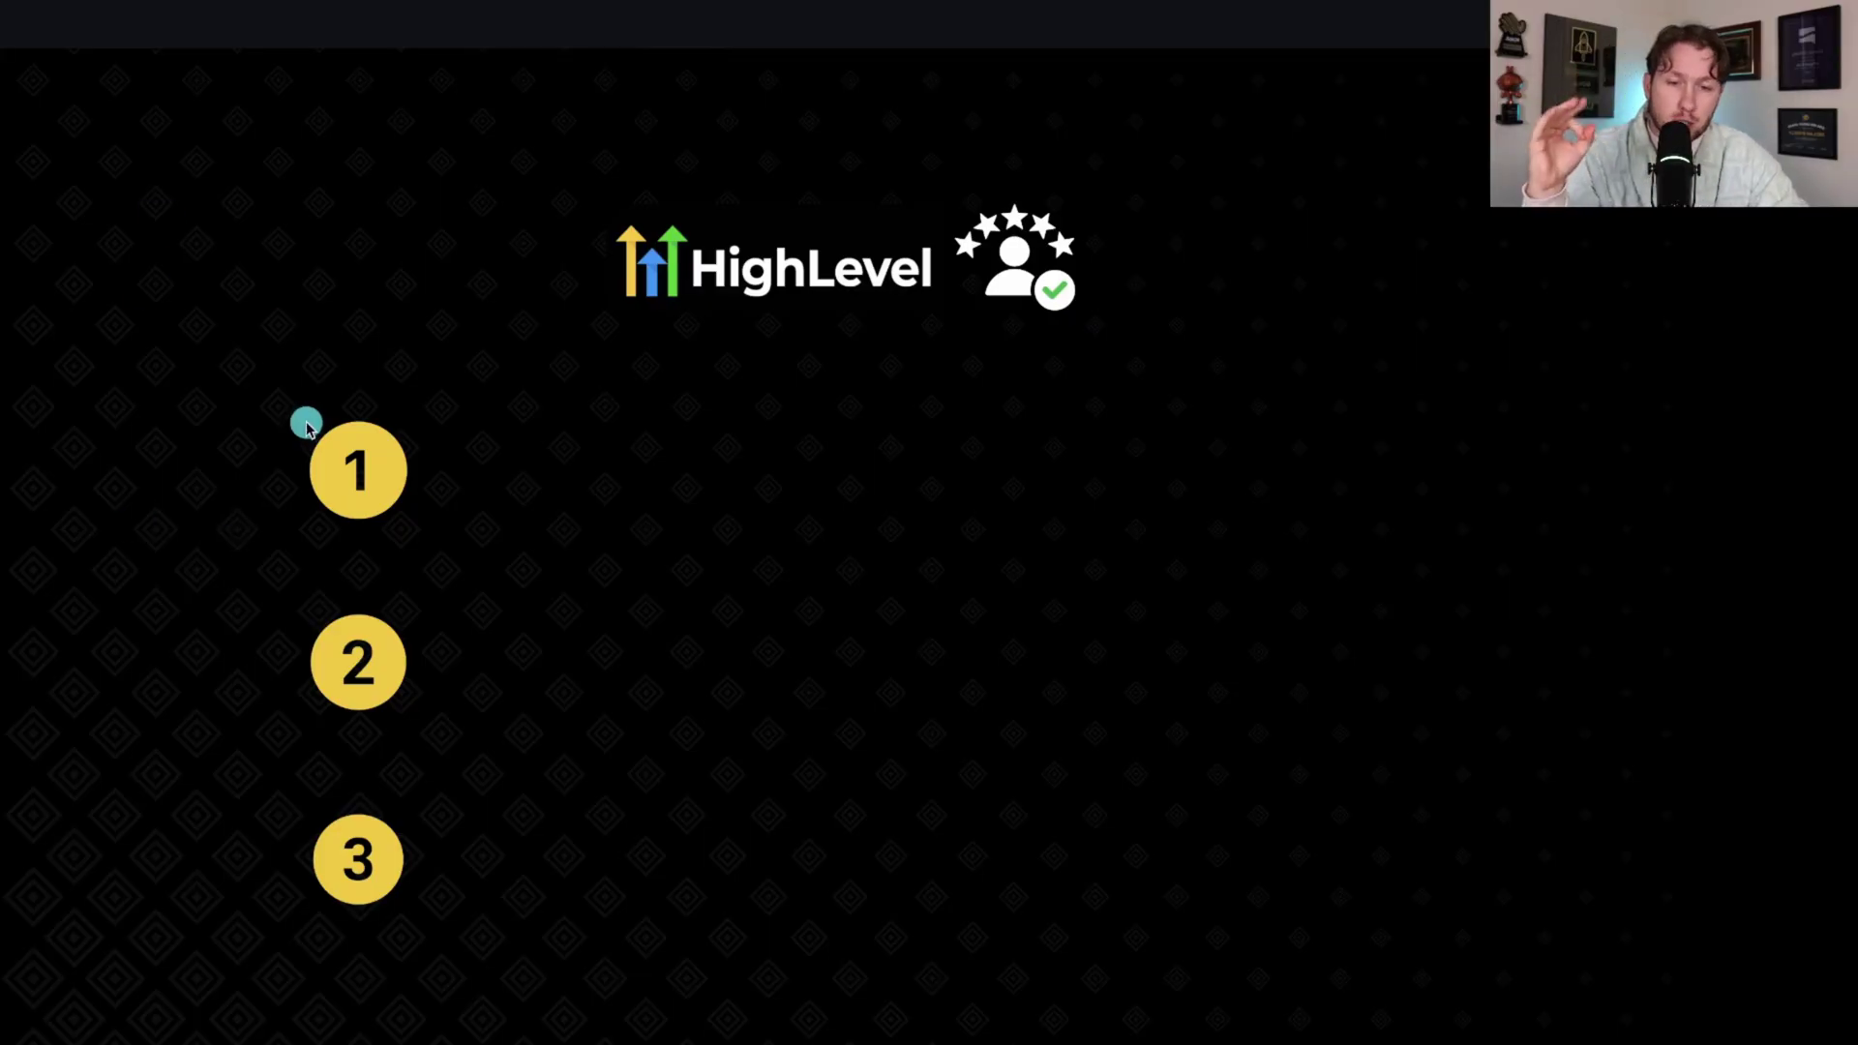
Step: Advance to the Rep Management Automation slide and open the Send Review Request for GMB workflow
{"action": "left_click", "coordinate": [1463, 758]}
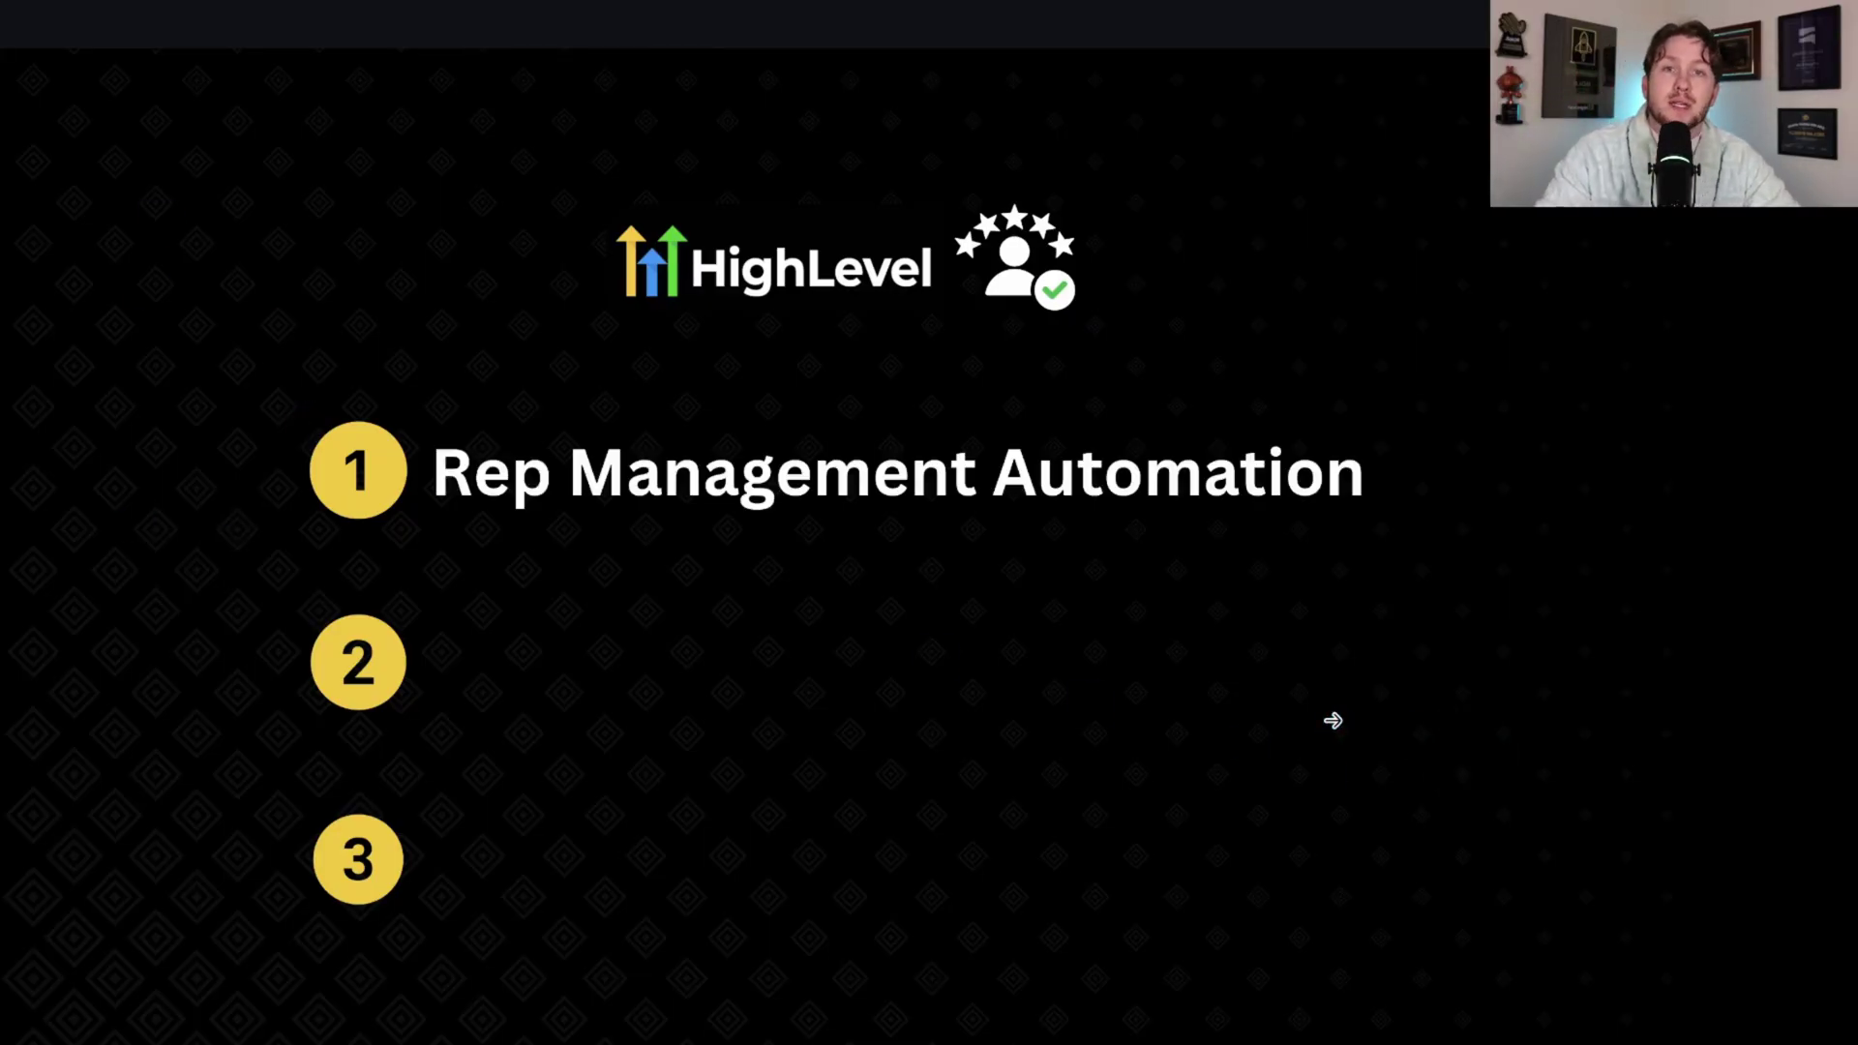
{"action": "left_click", "coordinate": [929, 438]}
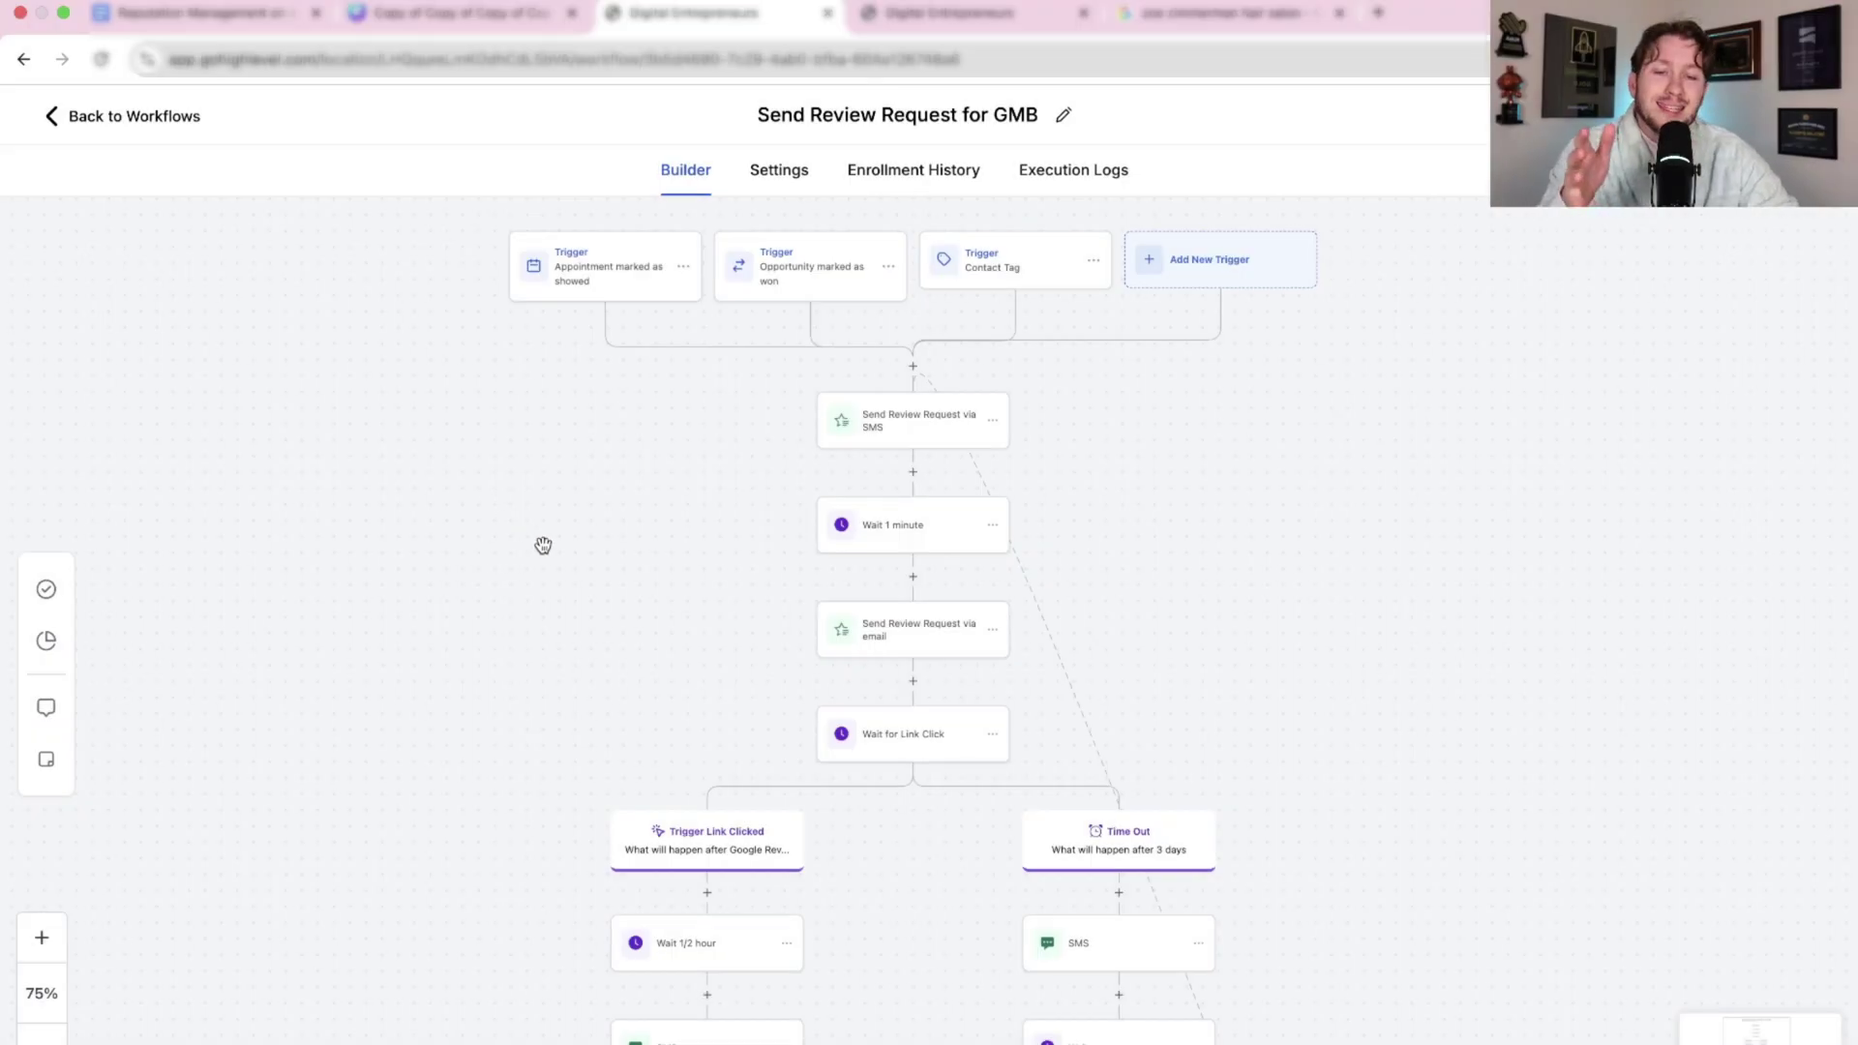
{"action": "left_click_drag", "start_coordinate": [539, 543], "coordinate": [549, 475]}
{"action": "scroll", "coordinate": [550, 475], "scroll_direction": "down", "scroll_amount": 5}
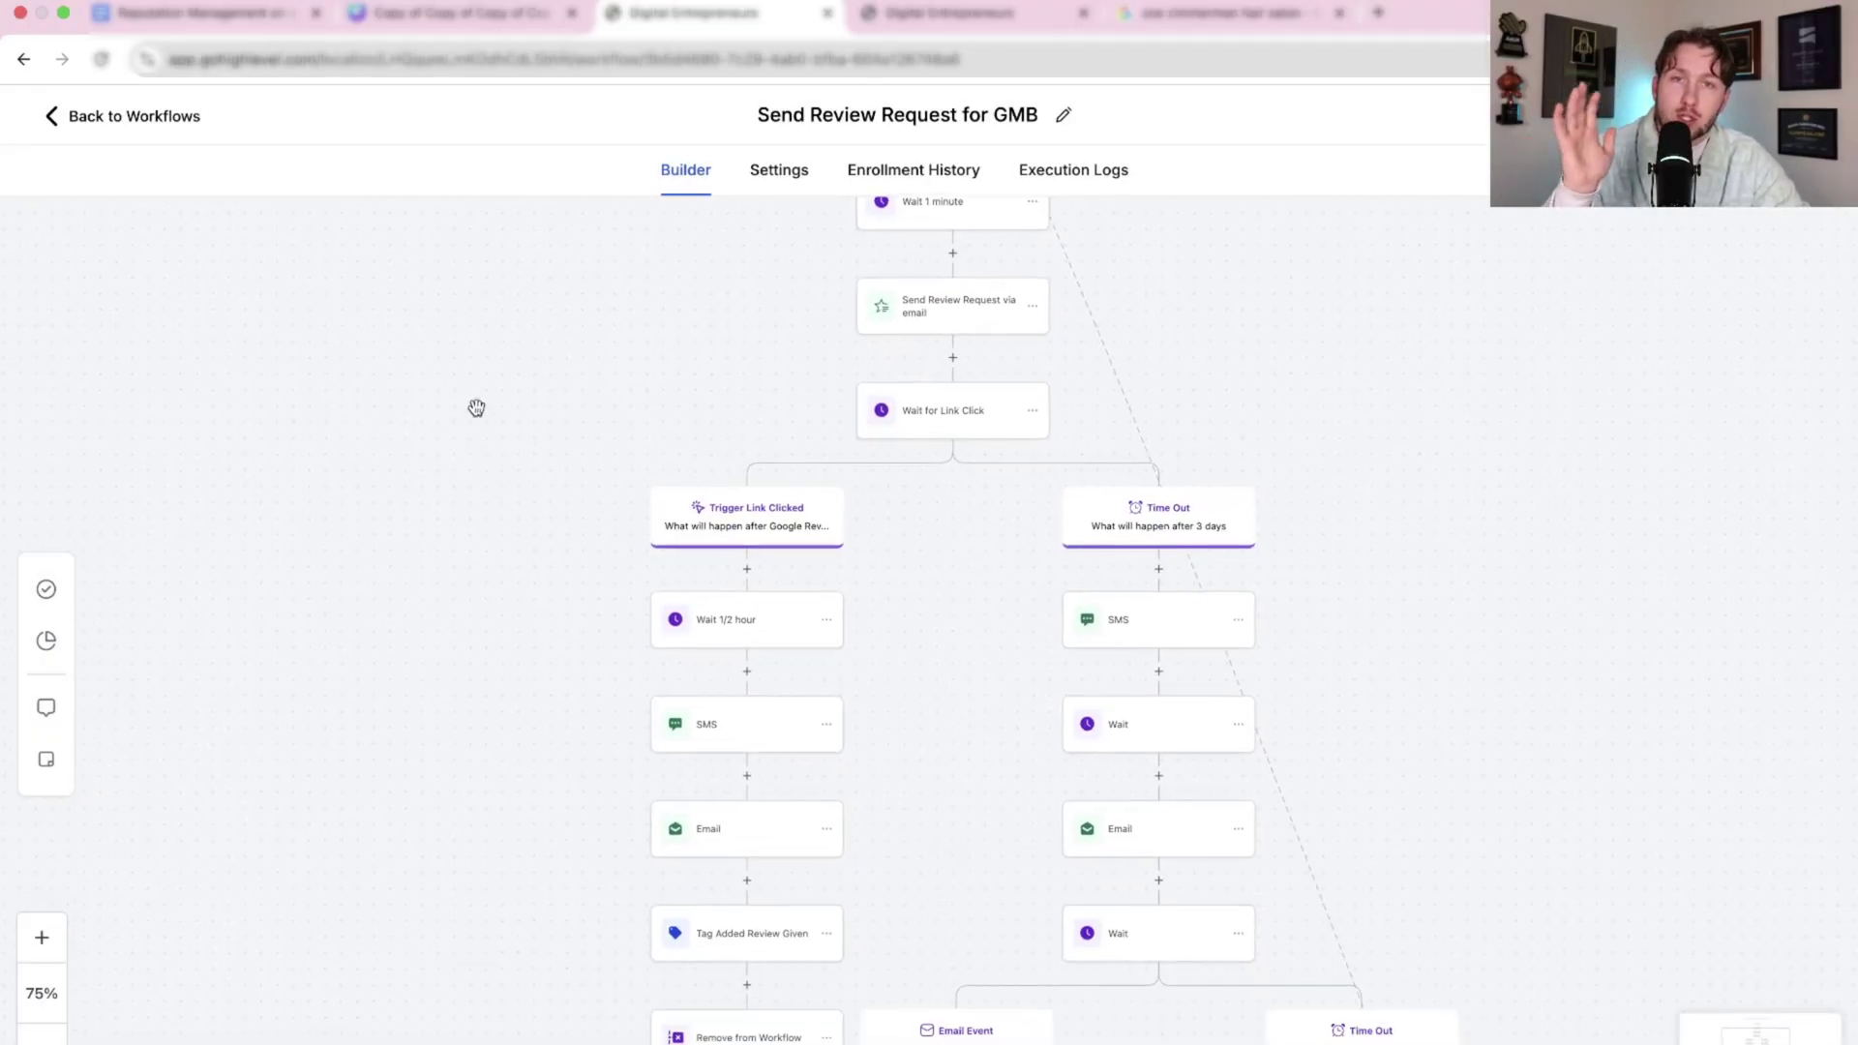
{"action": "left_click", "coordinate": [41, 1038]}
{"action": "left_click", "coordinate": [41, 1039]}
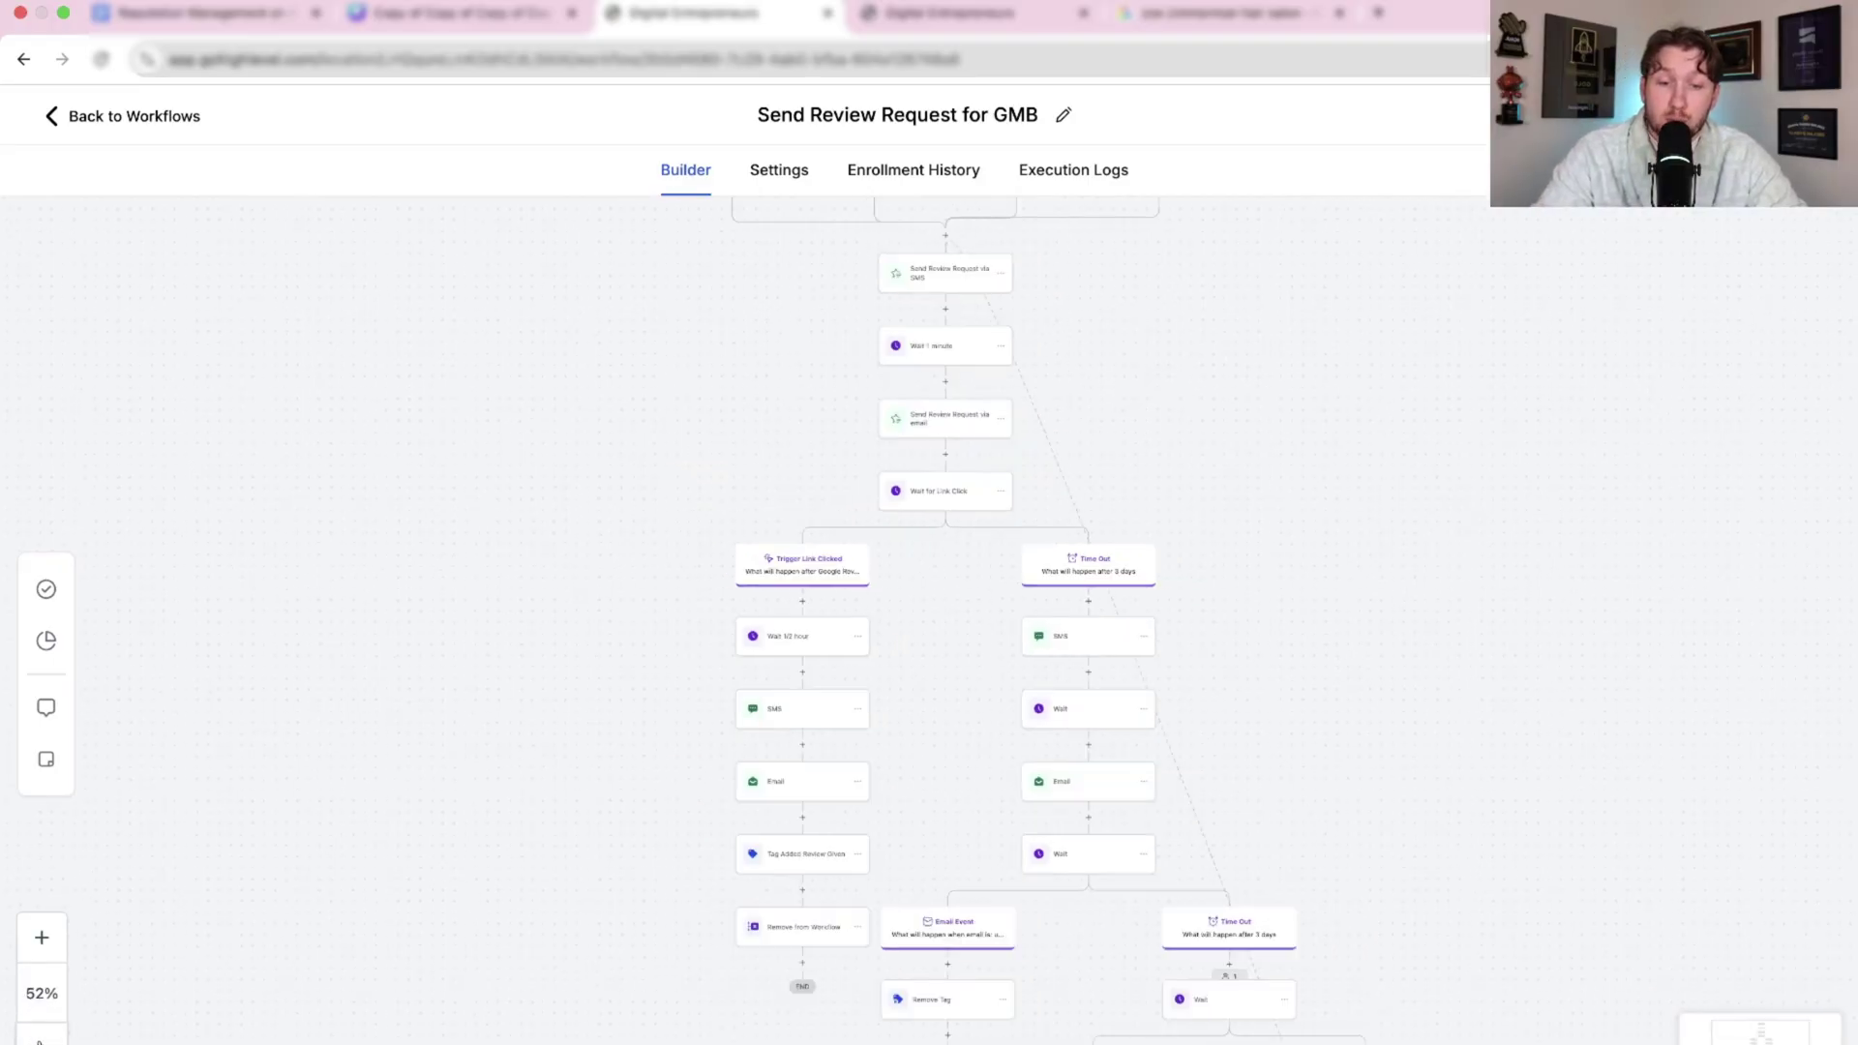
{"action": "scroll", "coordinate": [389, 657], "scroll_direction": "down", "scroll_amount": 3}
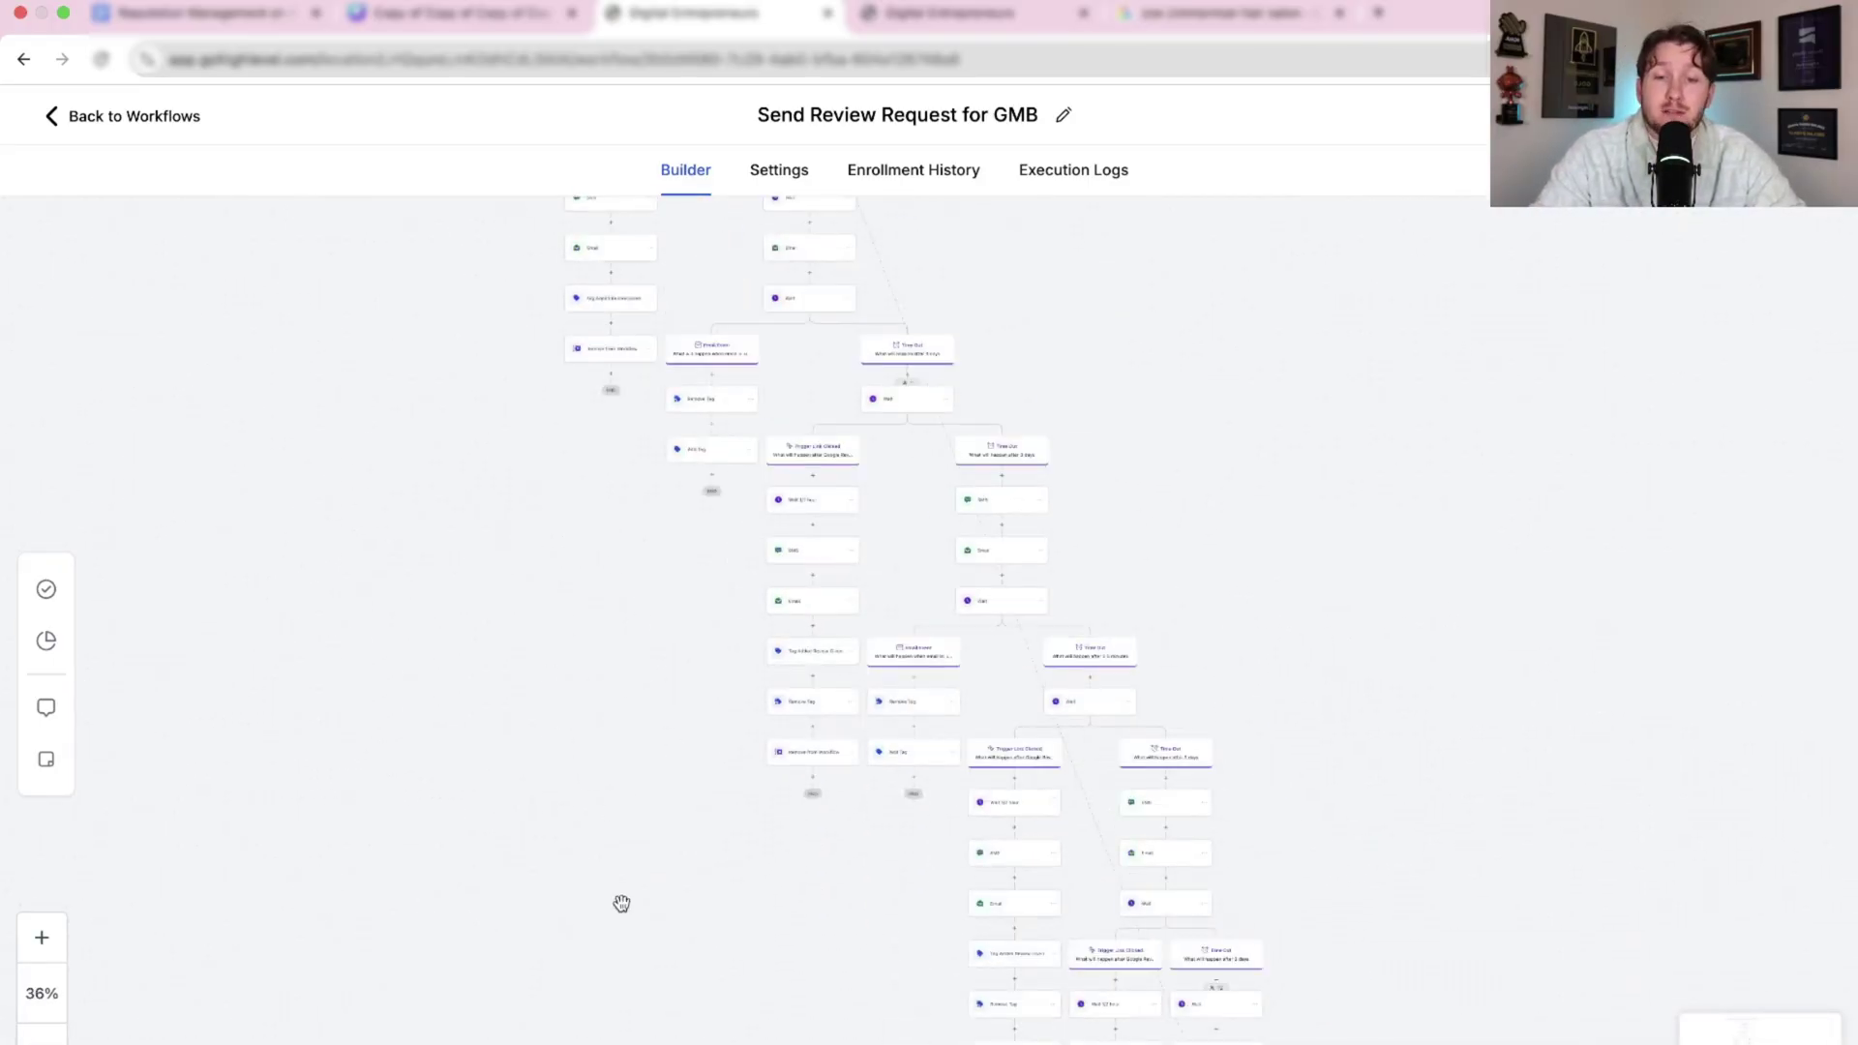
{"action": "scroll", "coordinate": [491, 605], "scroll_direction": "up", "scroll_amount": 2}
{"action": "left_click_drag", "start_coordinate": [514, 568], "coordinate": [543, 481]}
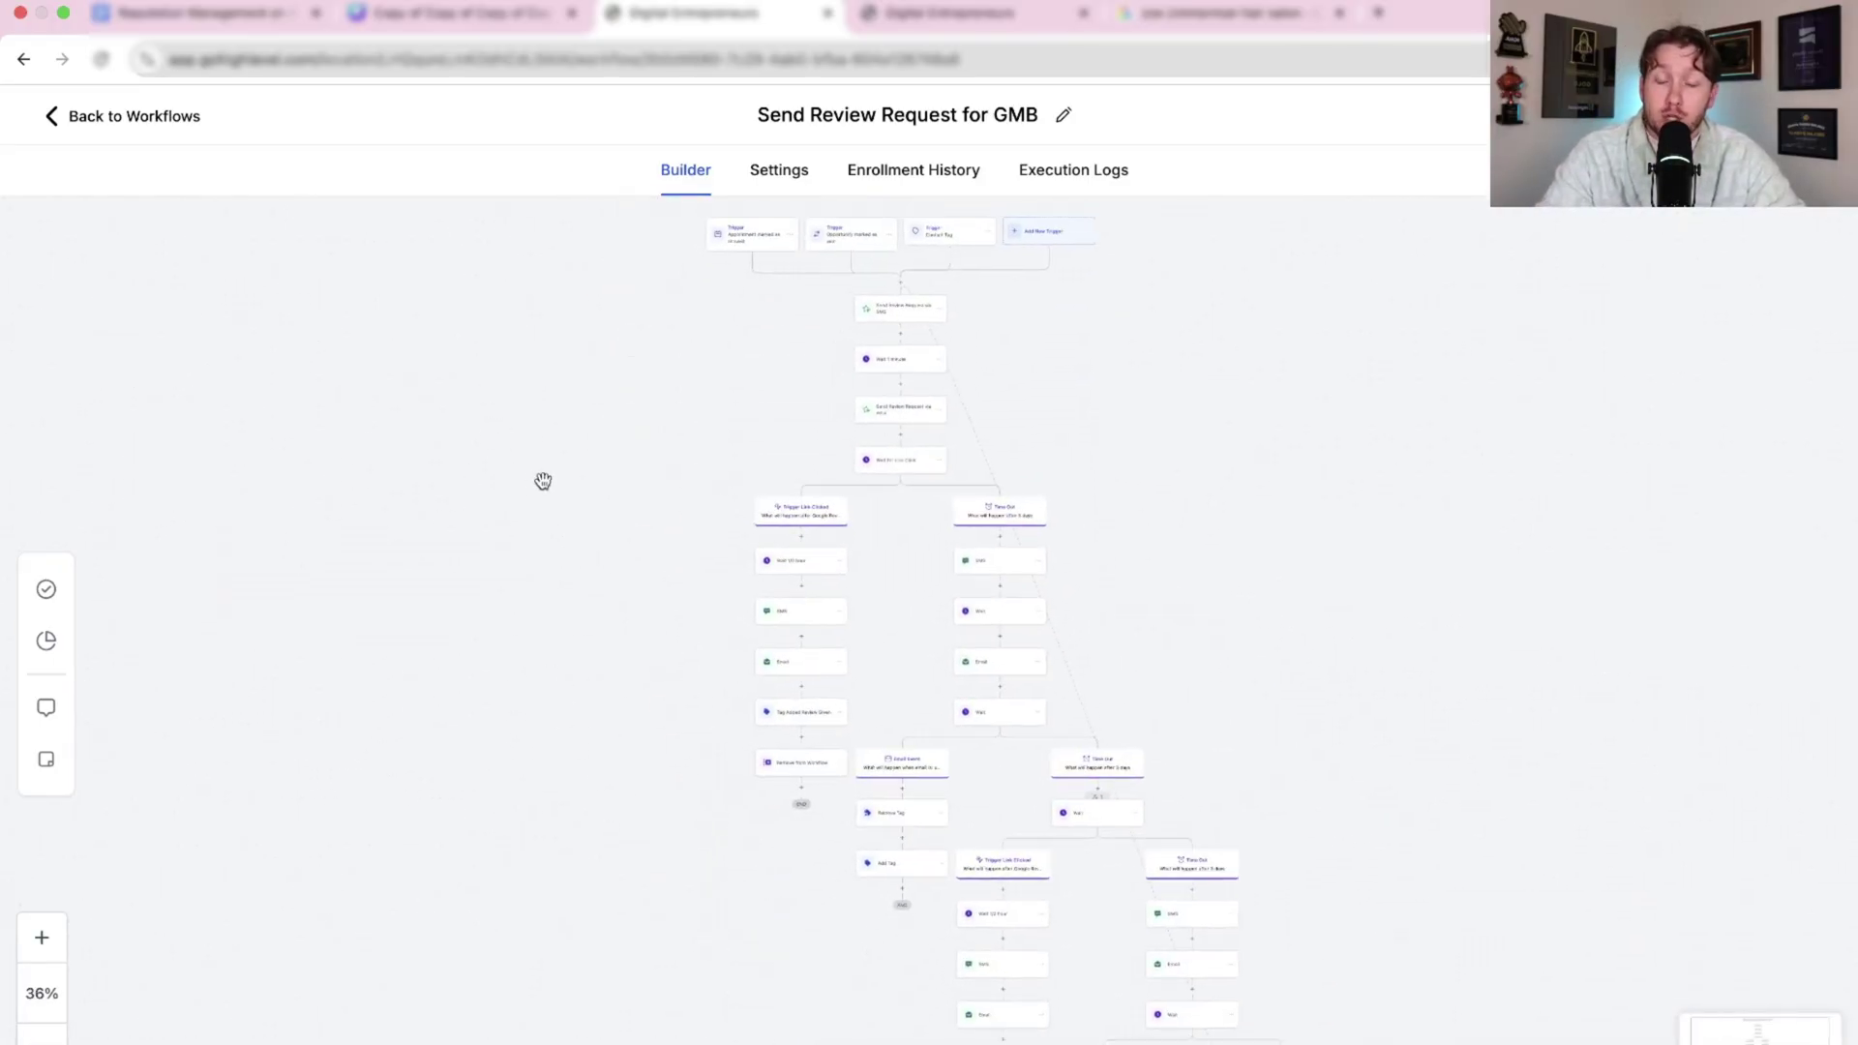
{"action": "left_click", "coordinate": [57, 928]}
{"action": "left_click", "coordinate": [57, 927]}
{"action": "scroll", "coordinate": [448, 784], "scroll_direction": "up", "scroll_amount": 3}
{"action": "scroll", "coordinate": [395, 508], "scroll_direction": "down", "scroll_amount": 1}
{"action": "left_click", "coordinate": [41, 937]}
{"action": "left_click", "coordinate": [42, 936]}
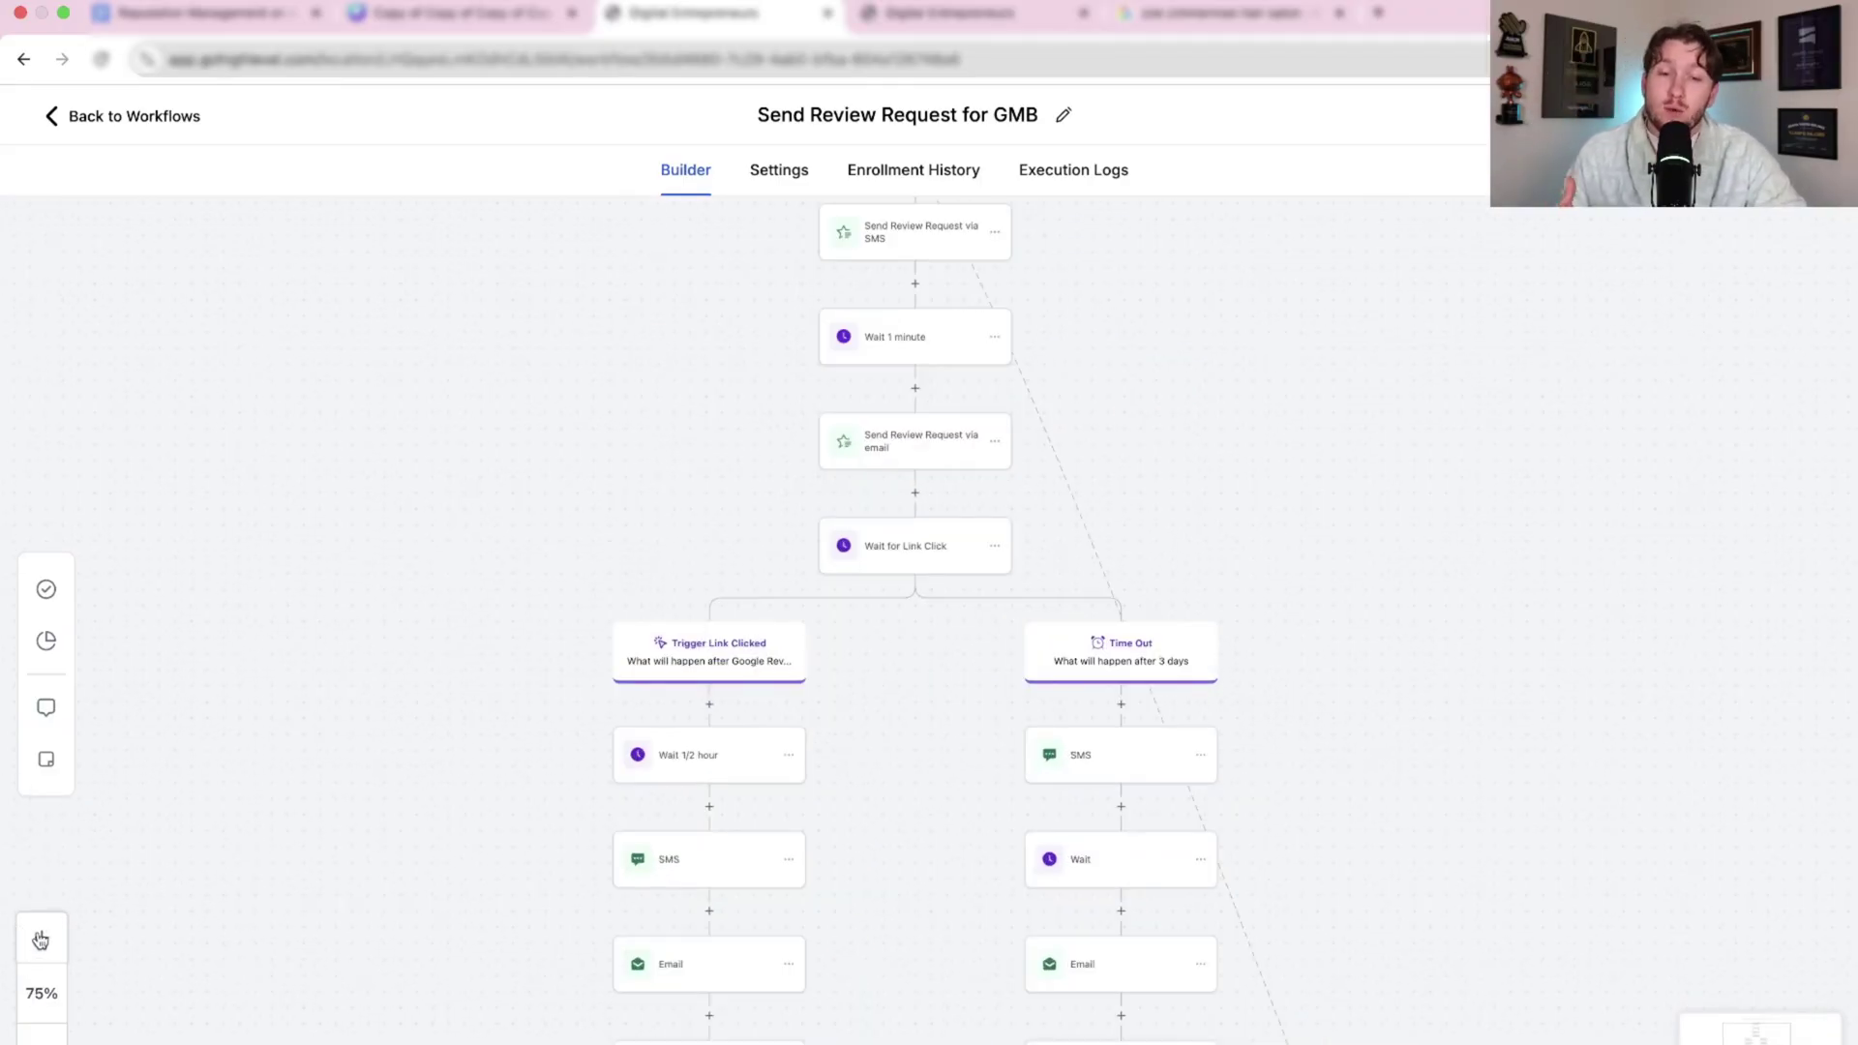
{"action": "scroll", "coordinate": [571, 677], "scroll_direction": "up", "scroll_amount": 2}
{"action": "scroll", "coordinate": [514, 622], "scroll_direction": "down", "scroll_amount": 2}
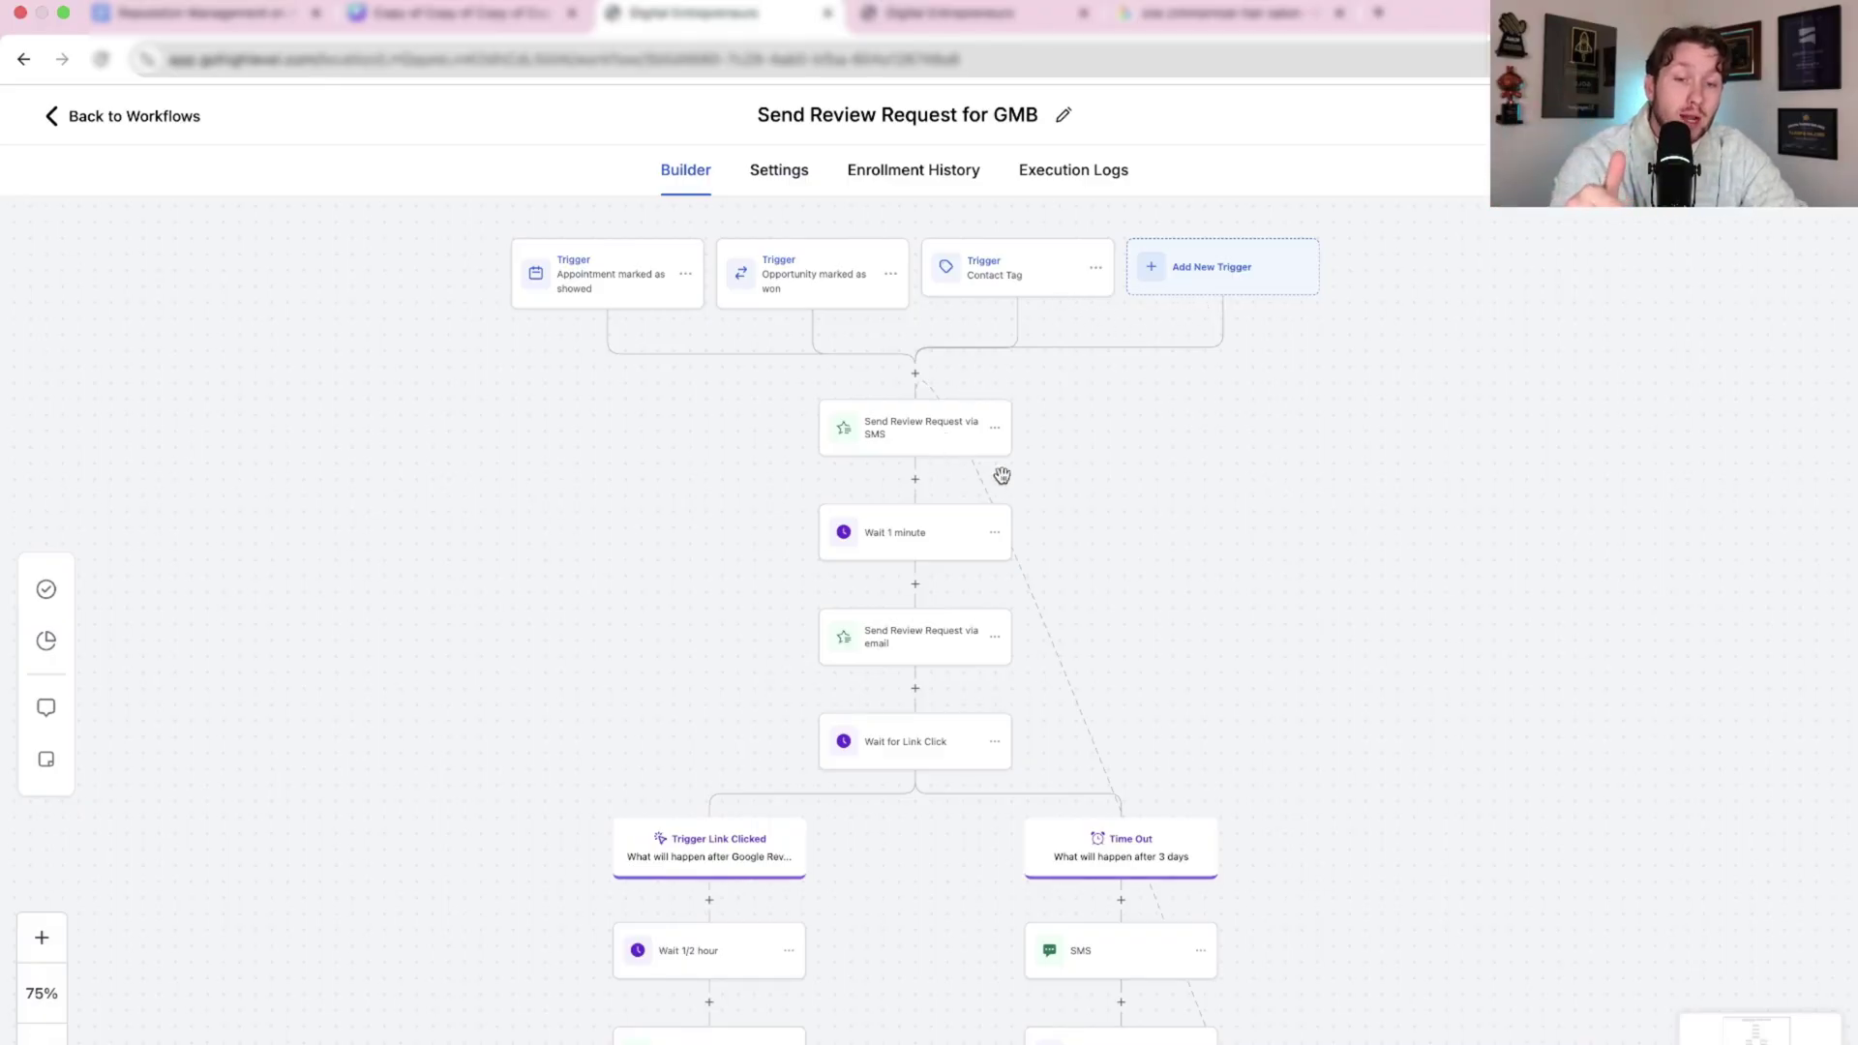
Step: Pan and scroll the workflow canvas through every branch, including the Review Given path
{"action": "left_click_drag", "start_coordinate": [1277, 635], "coordinate": [1282, 570]}
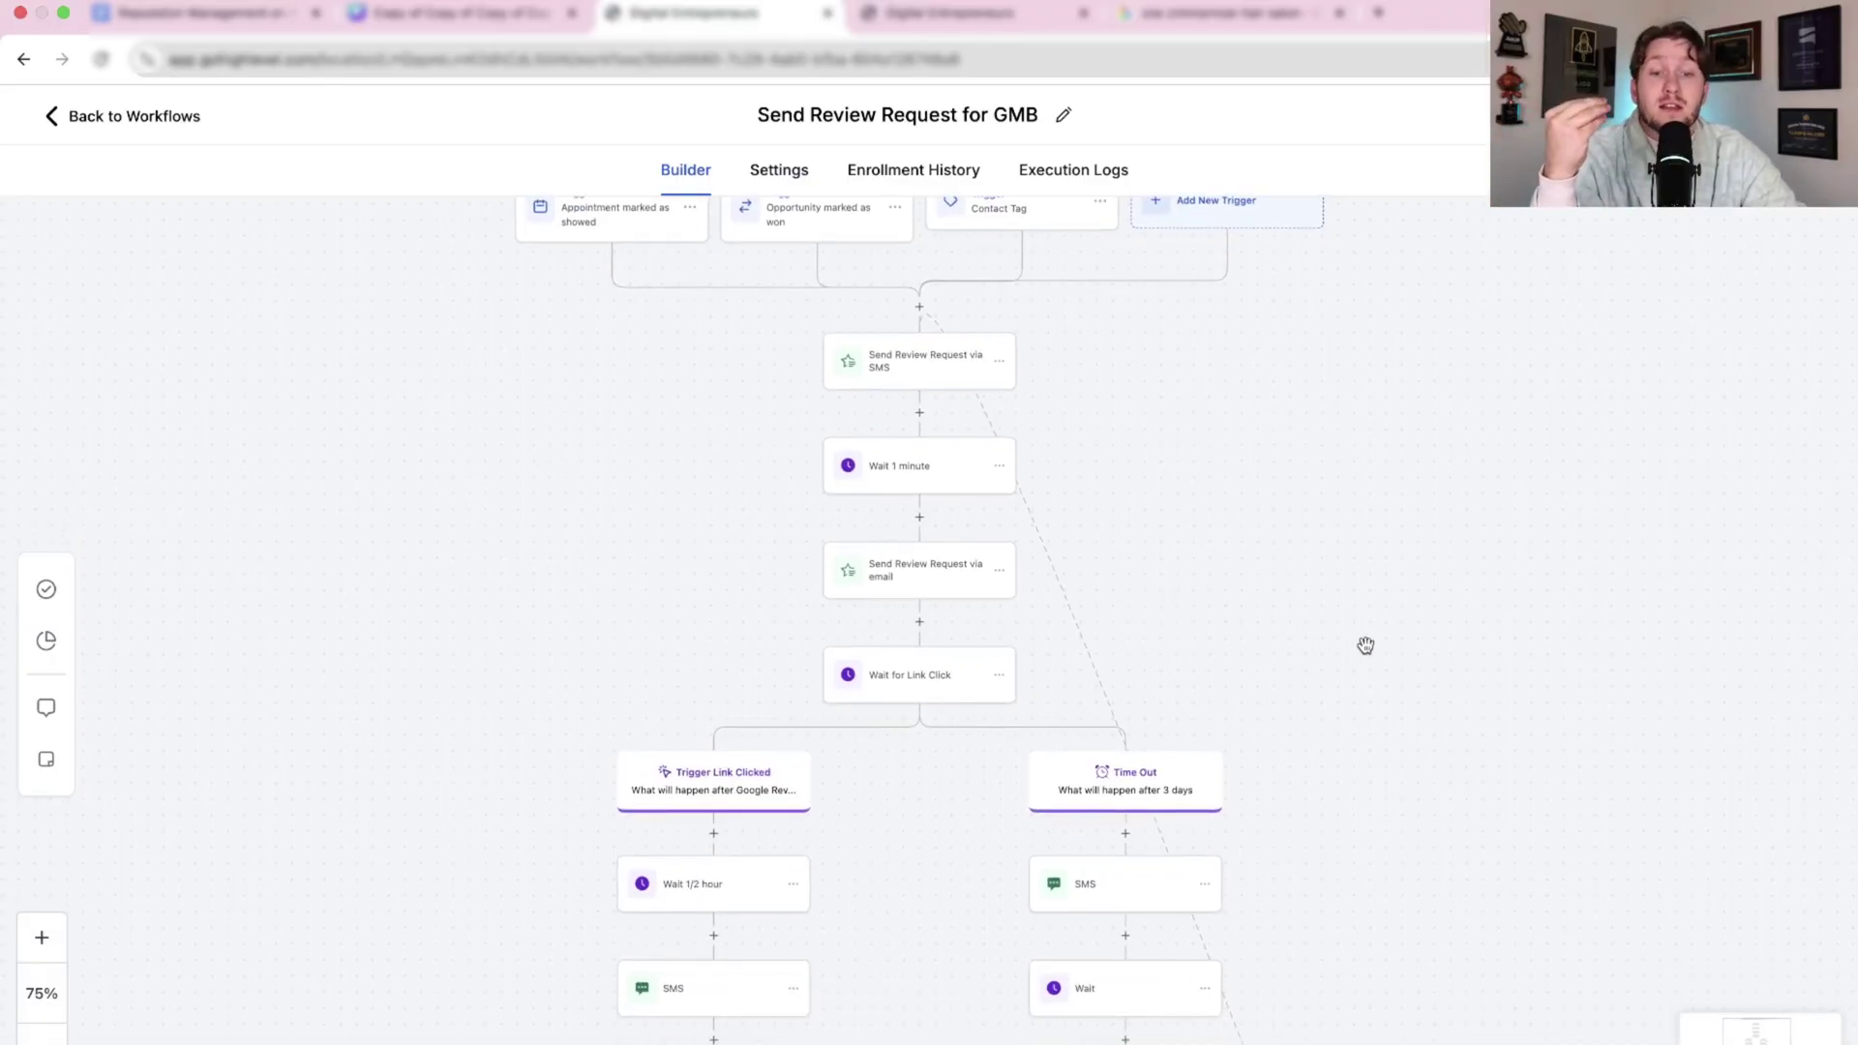
{"action": "scroll", "coordinate": [1400, 645], "scroll_direction": "down", "scroll_amount": 5}
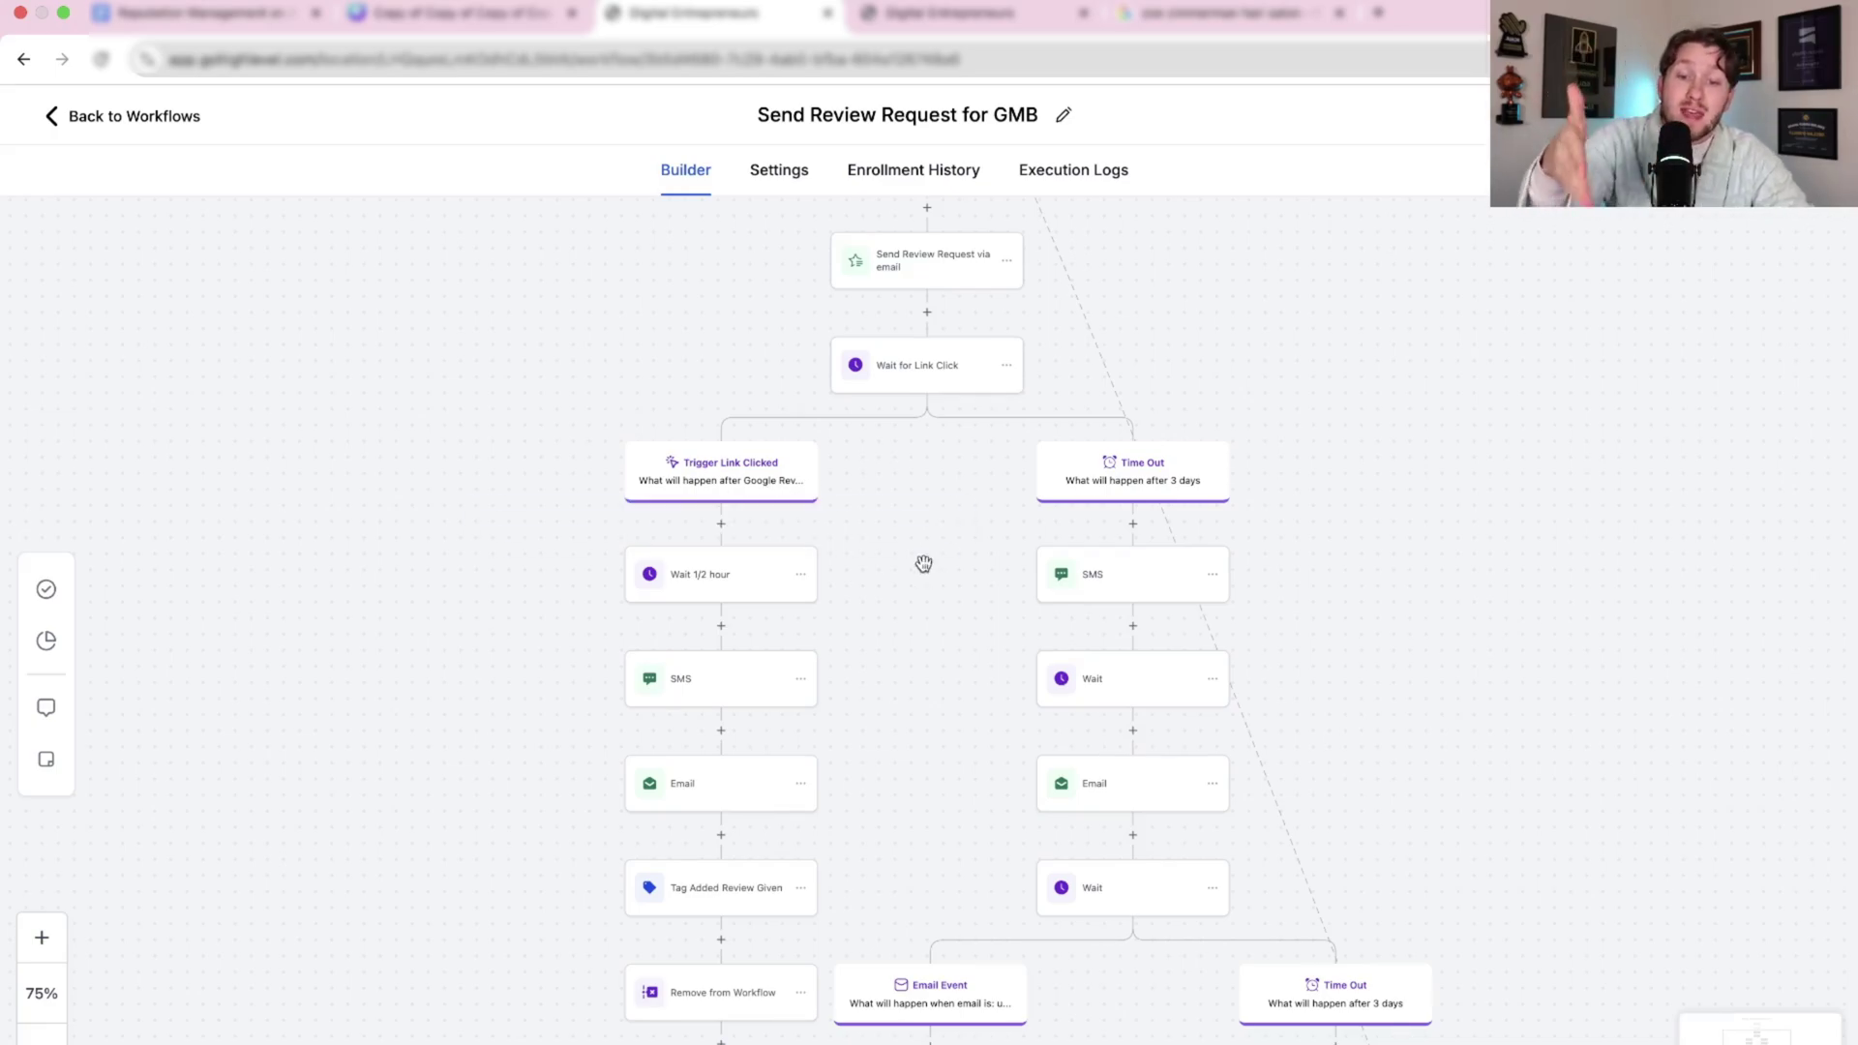
{"action": "left_click_drag", "start_coordinate": [892, 701], "coordinate": [921, 586]}
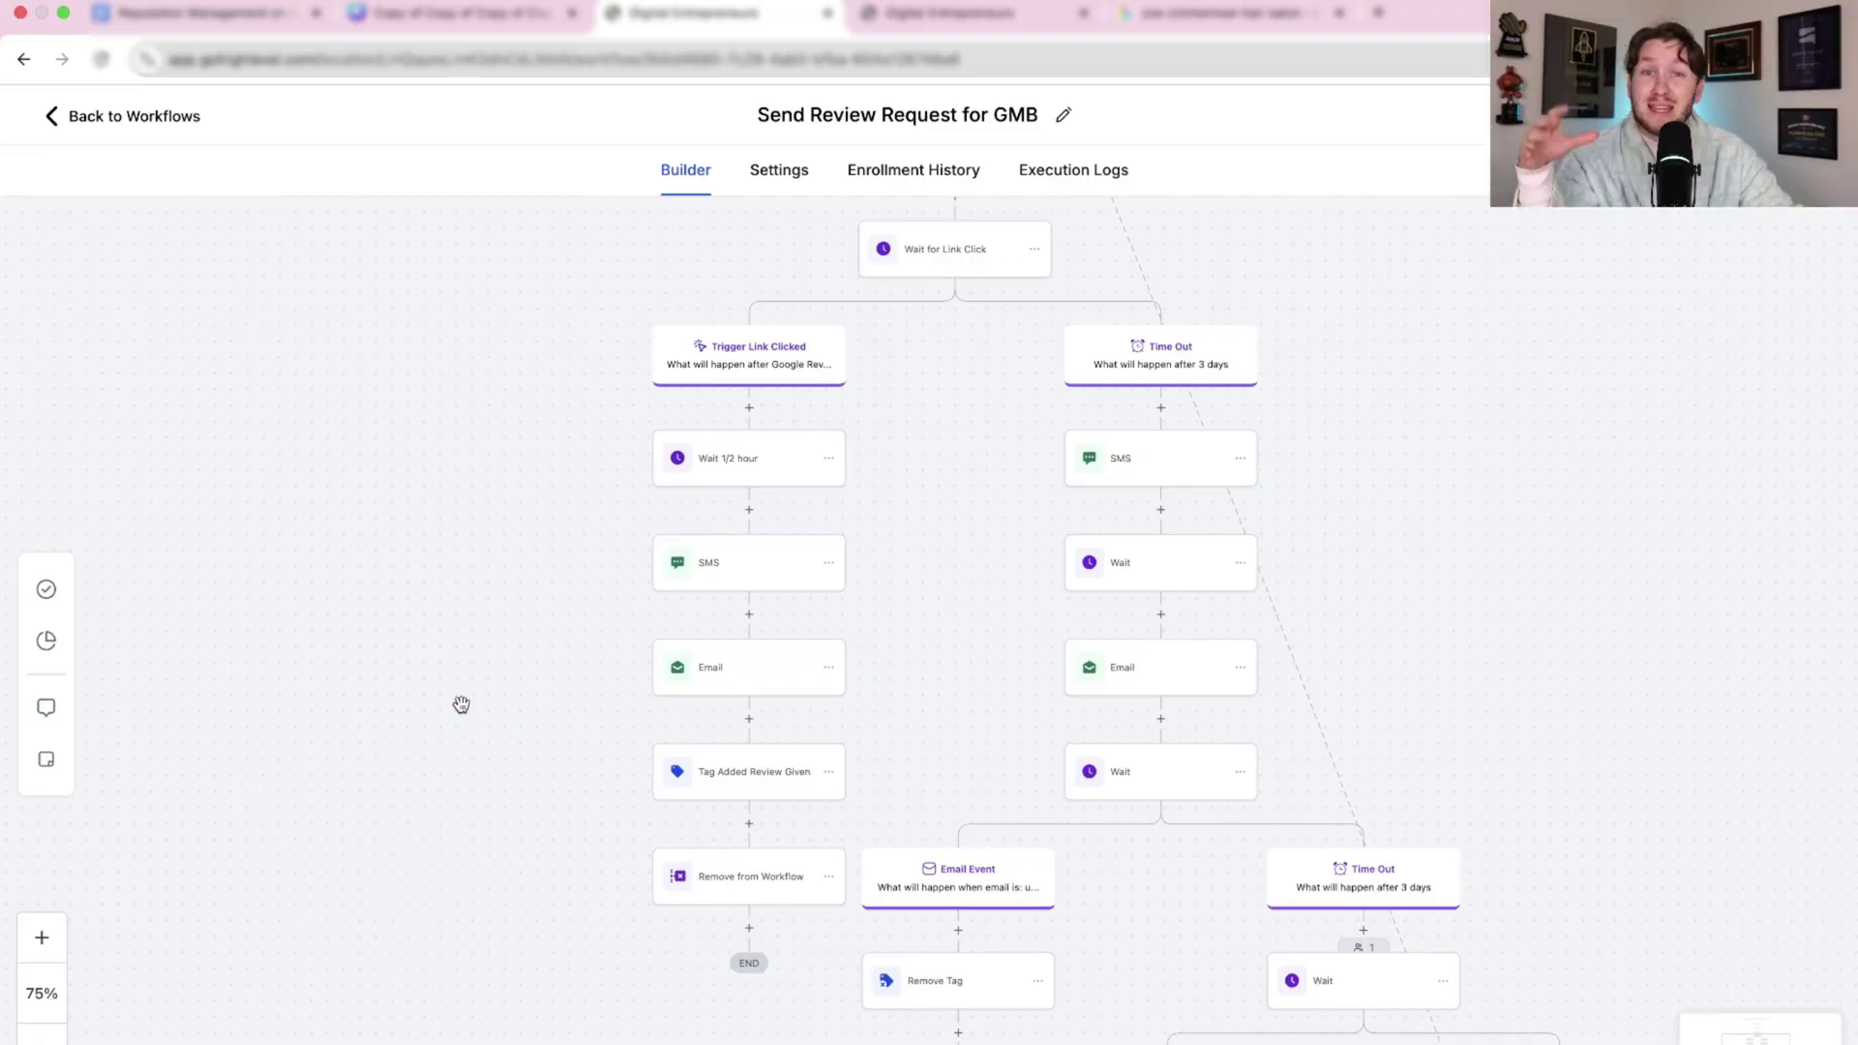
{"action": "mouse_move", "coordinate": [461, 704]}
{"action": "left_mouse_down"}
{"action": "mouse_move", "coordinate": [444, 801]}
{"action": "mouse_move", "coordinate": [453, 707]}
{"action": "left_mouse_up"}
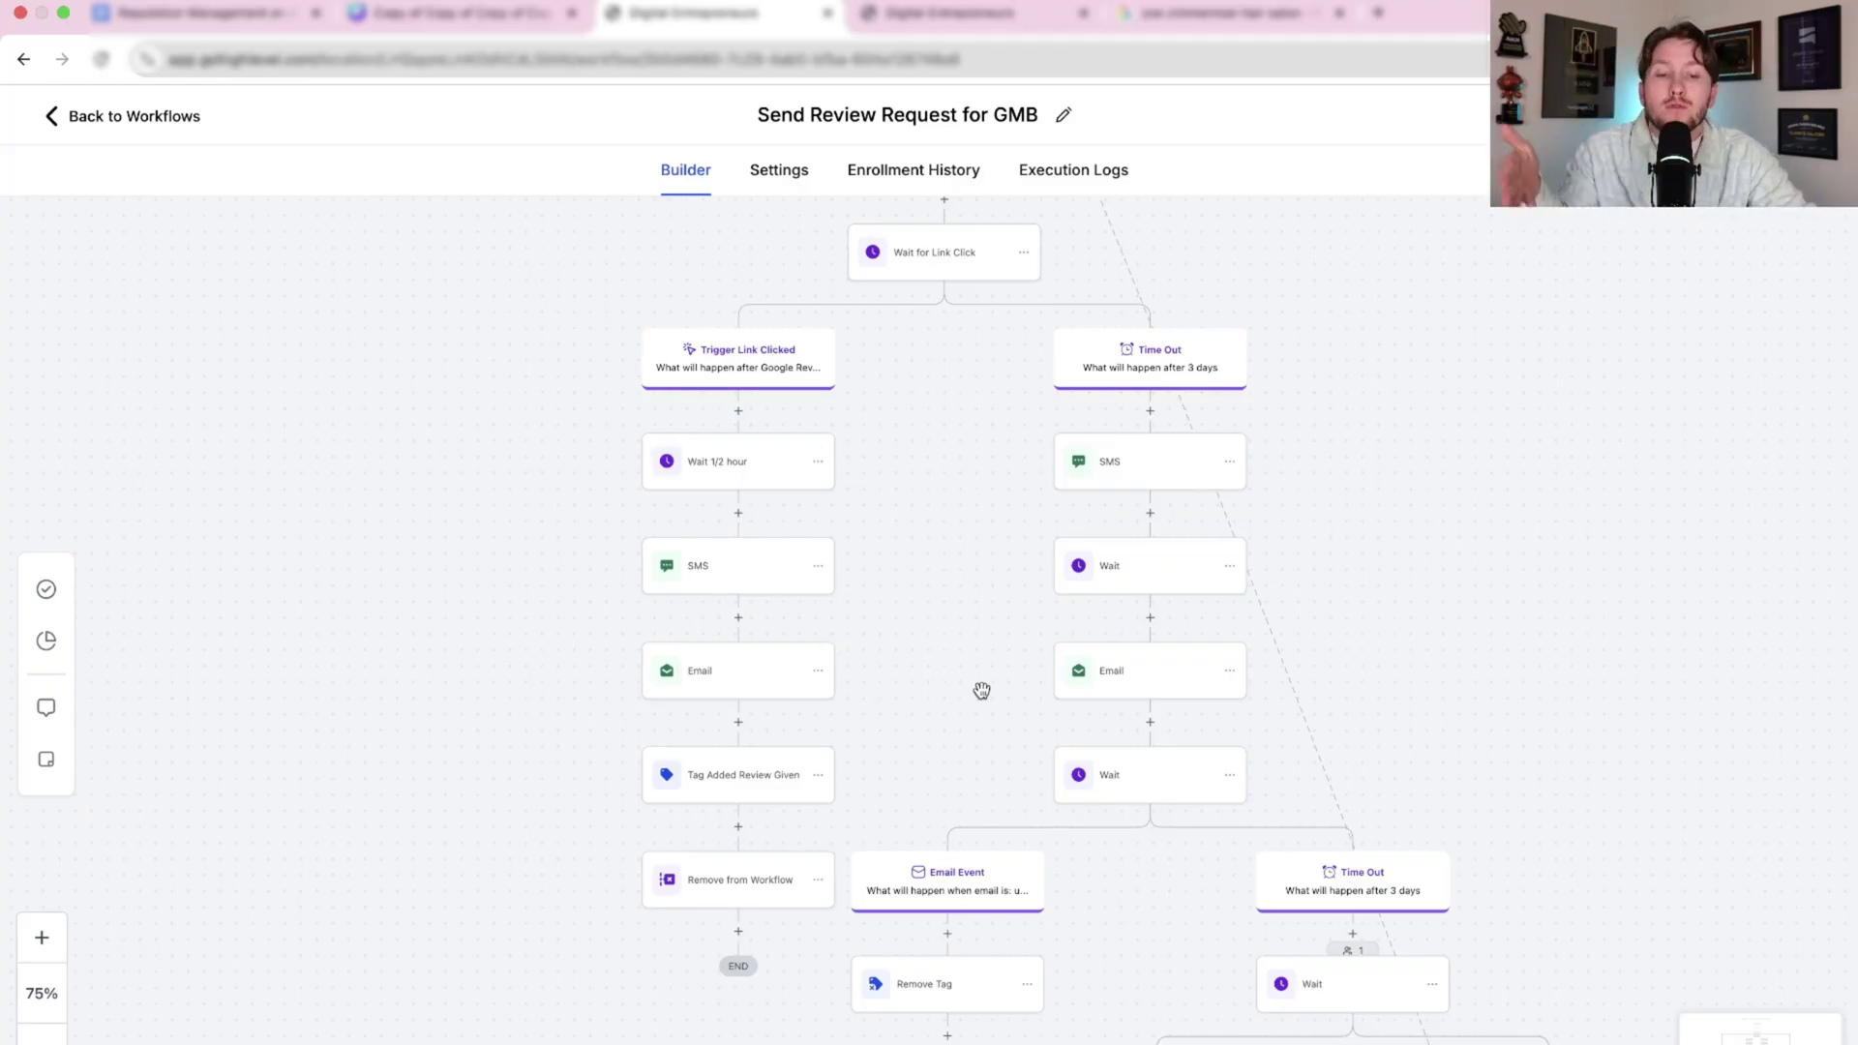
{"action": "mouse_move", "coordinate": [981, 690]}
{"action": "left_mouse_down"}
{"action": "mouse_move", "coordinate": [987, 635]}
{"action": "mouse_move", "coordinate": [991, 730]}
{"action": "mouse_move", "coordinate": [983, 705]}
{"action": "left_mouse_up"}
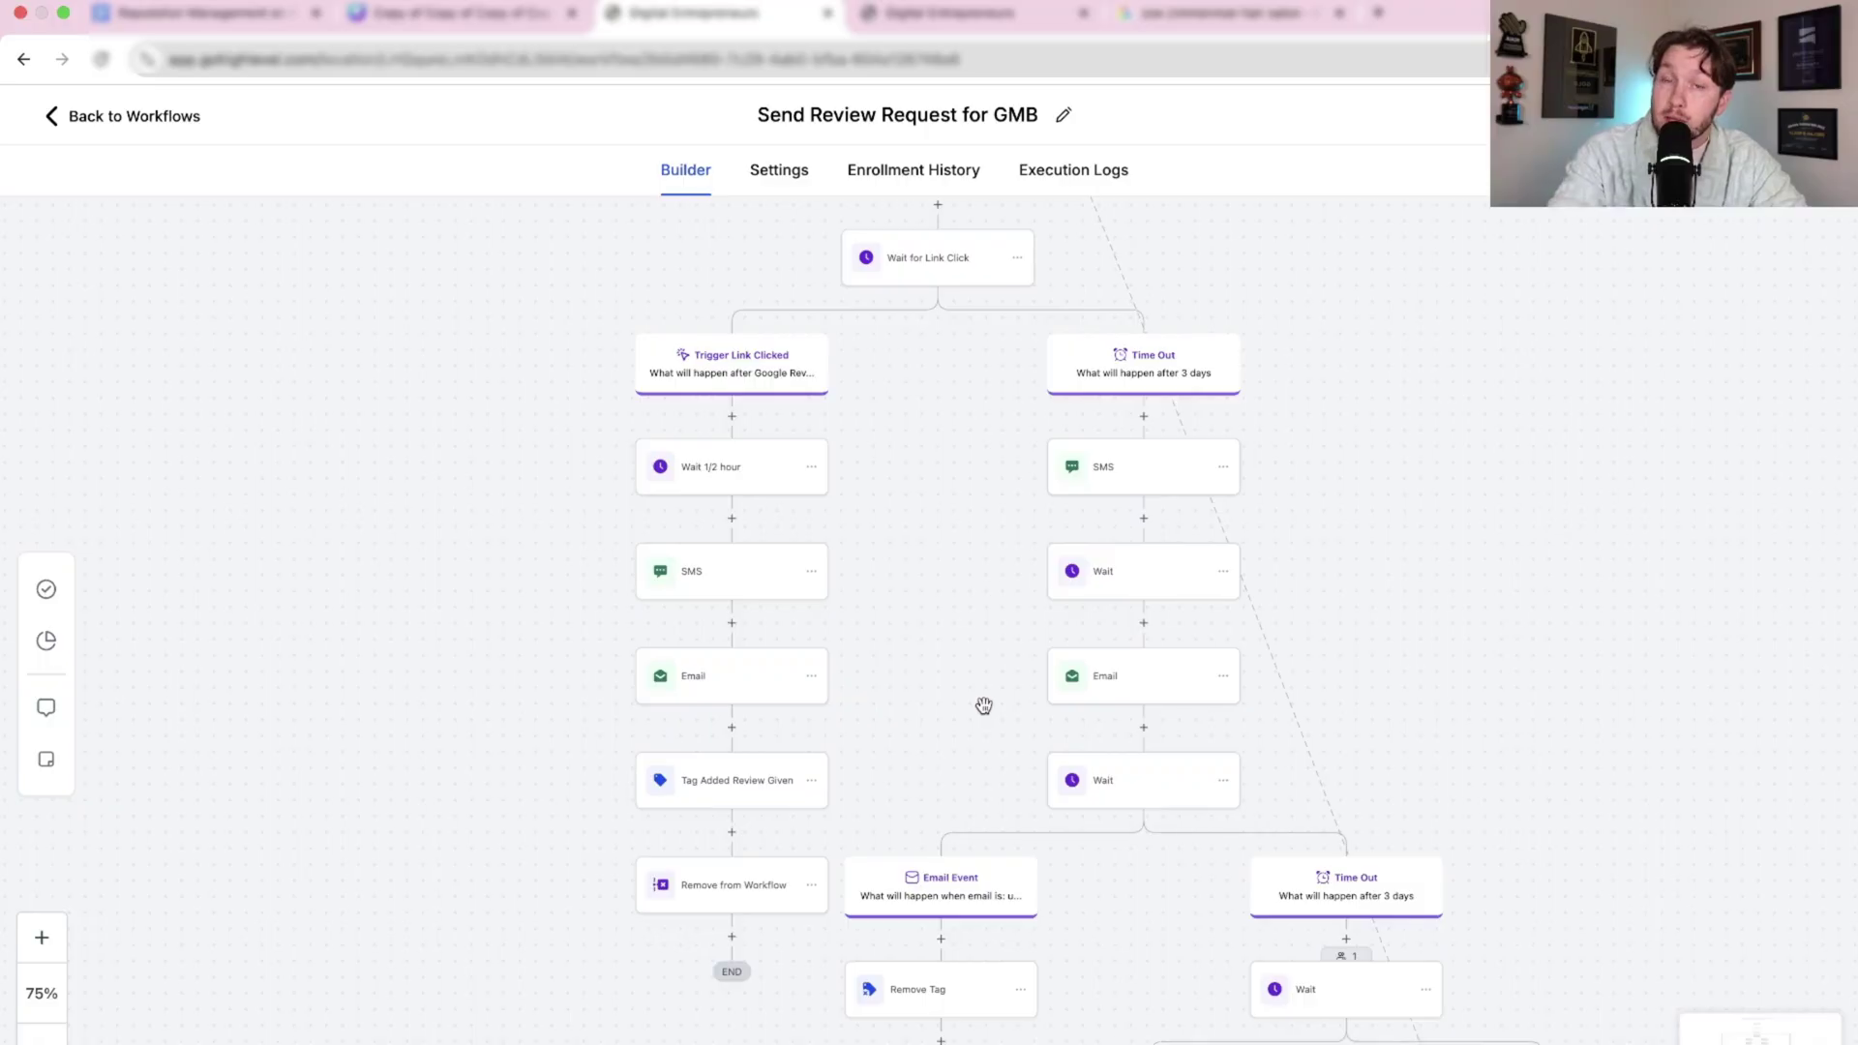
{"action": "scroll", "coordinate": [1565, 743], "scroll_direction": "down", "scroll_amount": 2}
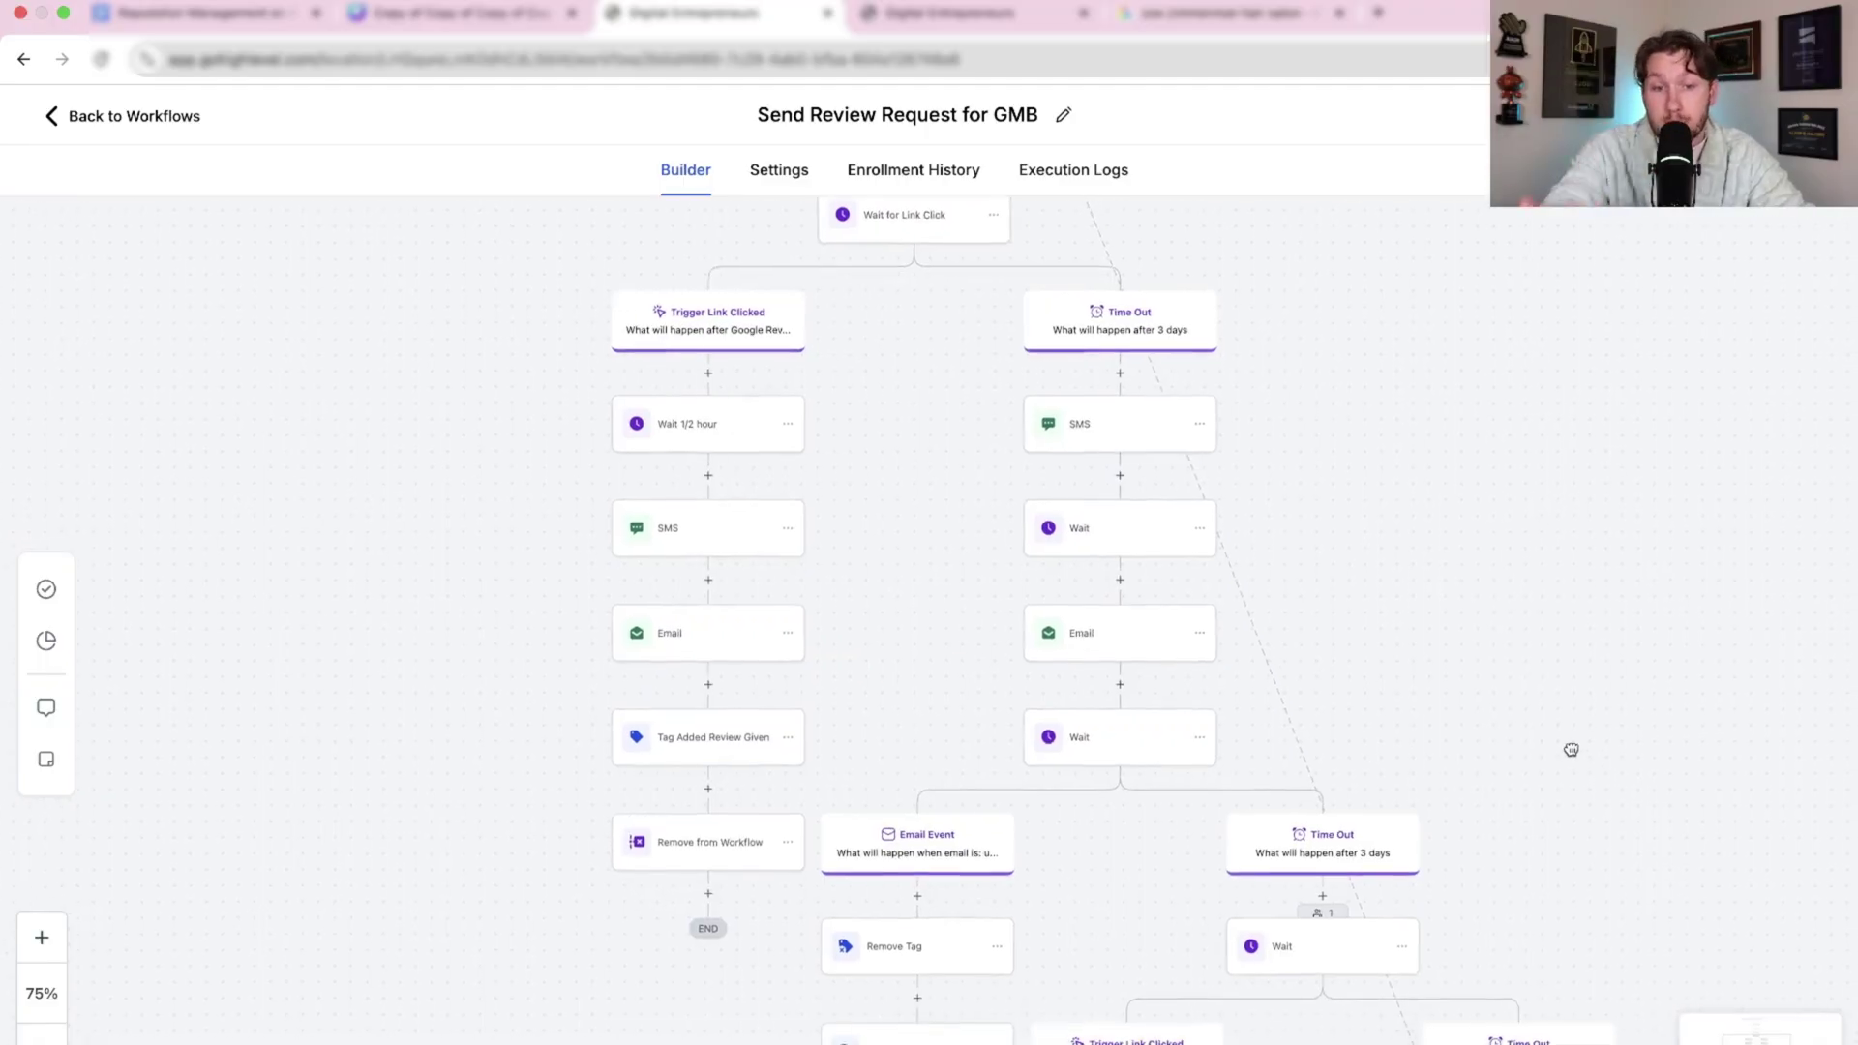
{"action": "left_click_drag", "start_coordinate": [1570, 748], "coordinate": [1569, 739]}
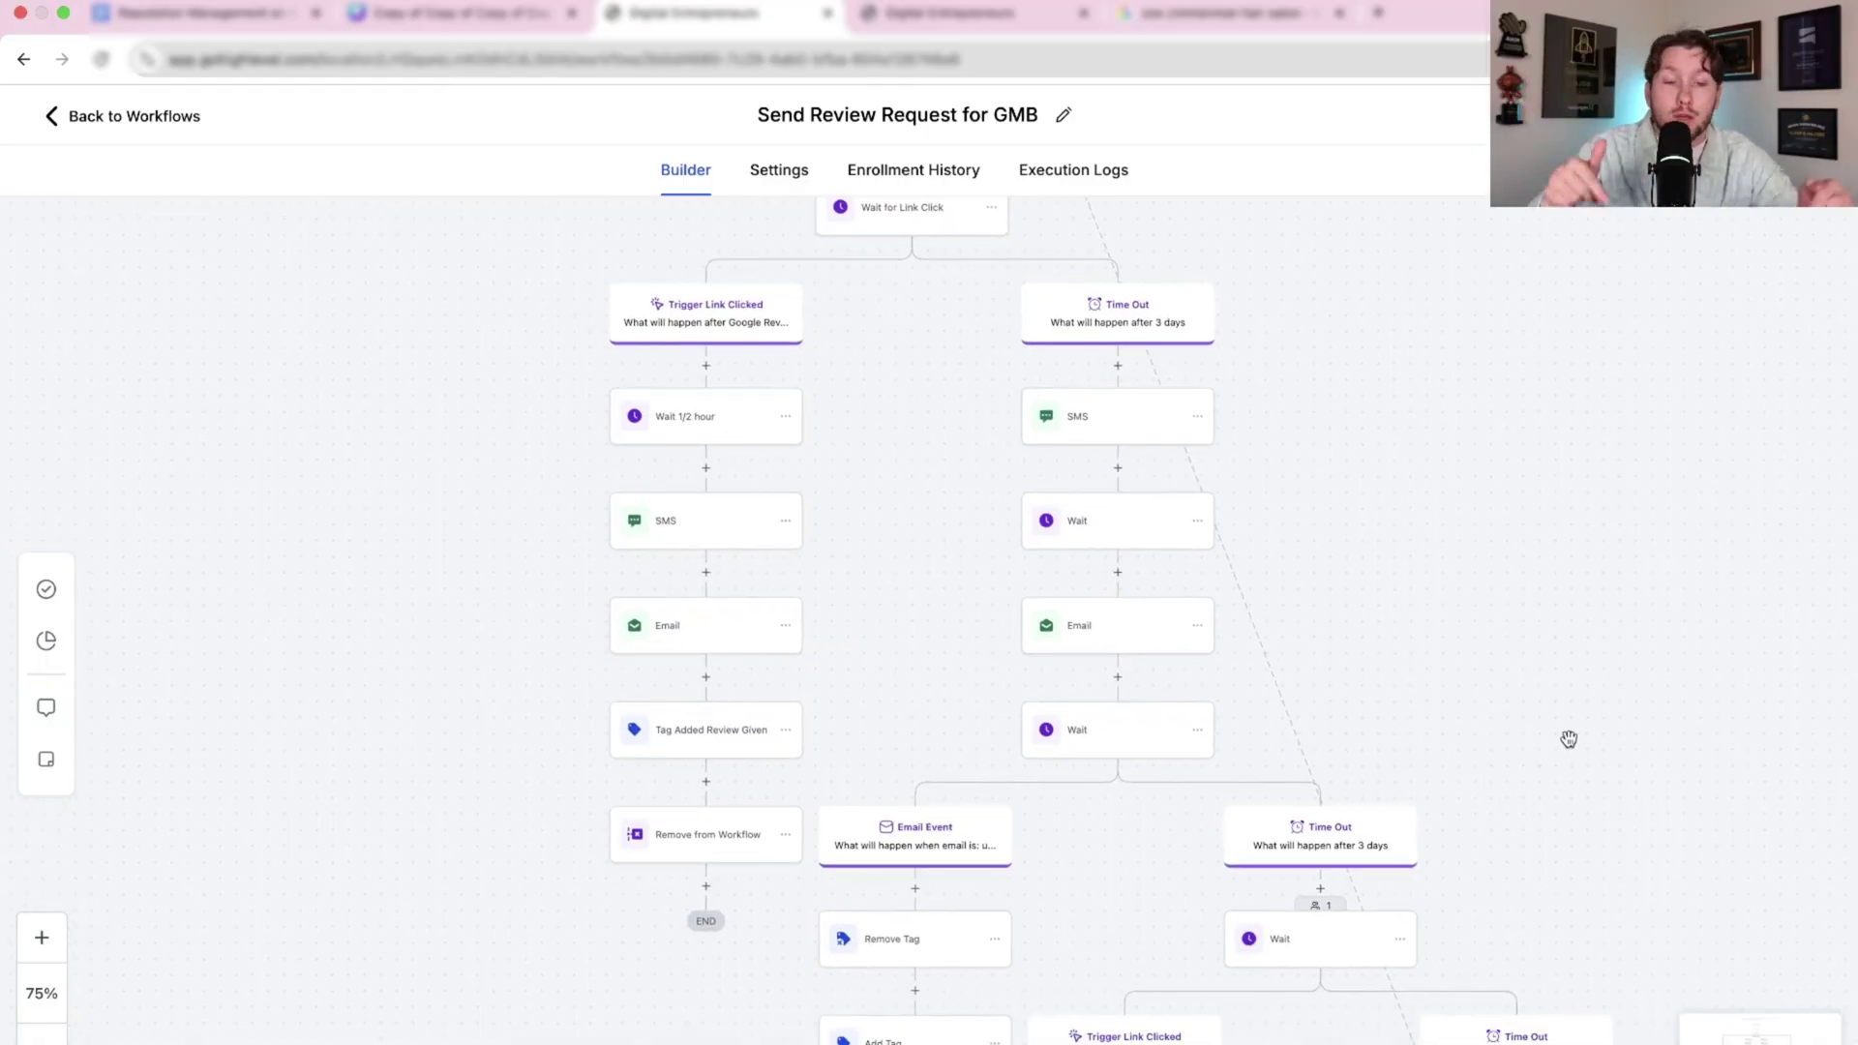
{"action": "scroll", "coordinate": [1568, 739], "scroll_direction": "down", "scroll_amount": 3}
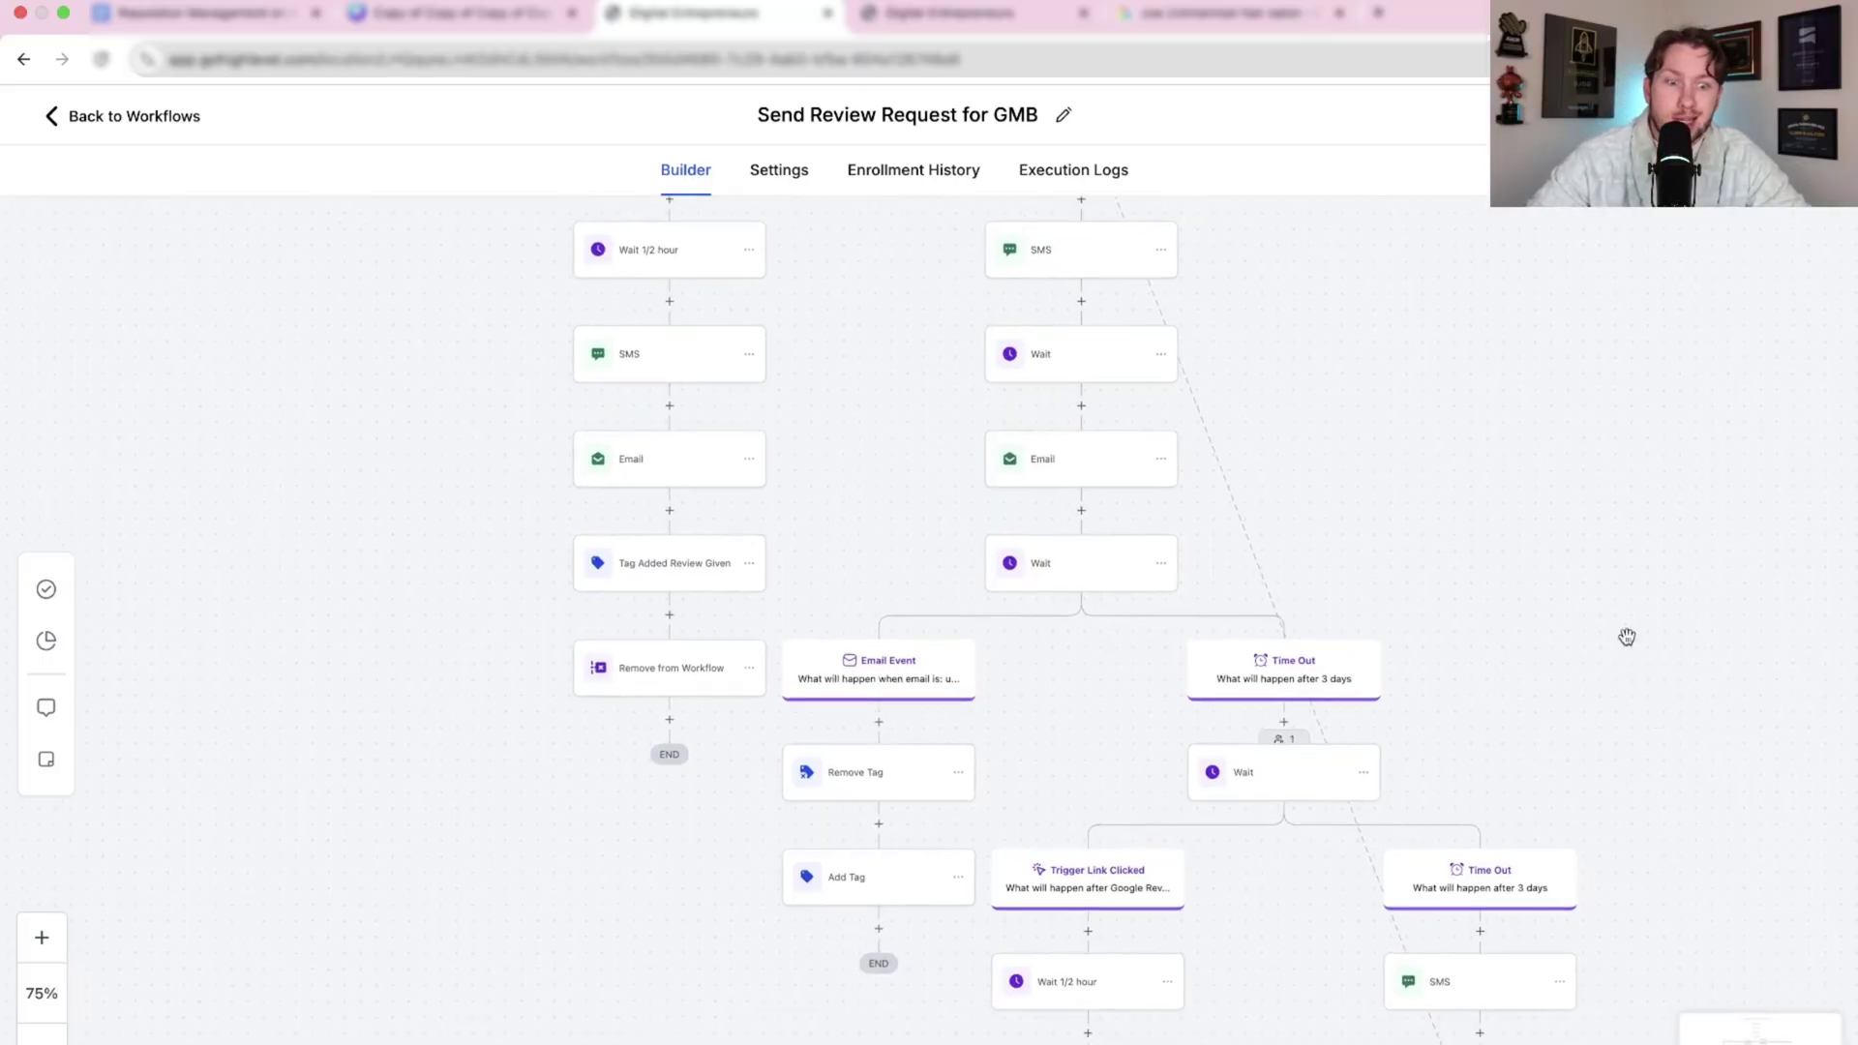
{"action": "scroll", "coordinate": [1598, 556], "scroll_direction": "down", "scroll_amount": 2}
{"action": "scroll", "coordinate": [1321, 277], "scroll_direction": "up", "scroll_amount": 4}
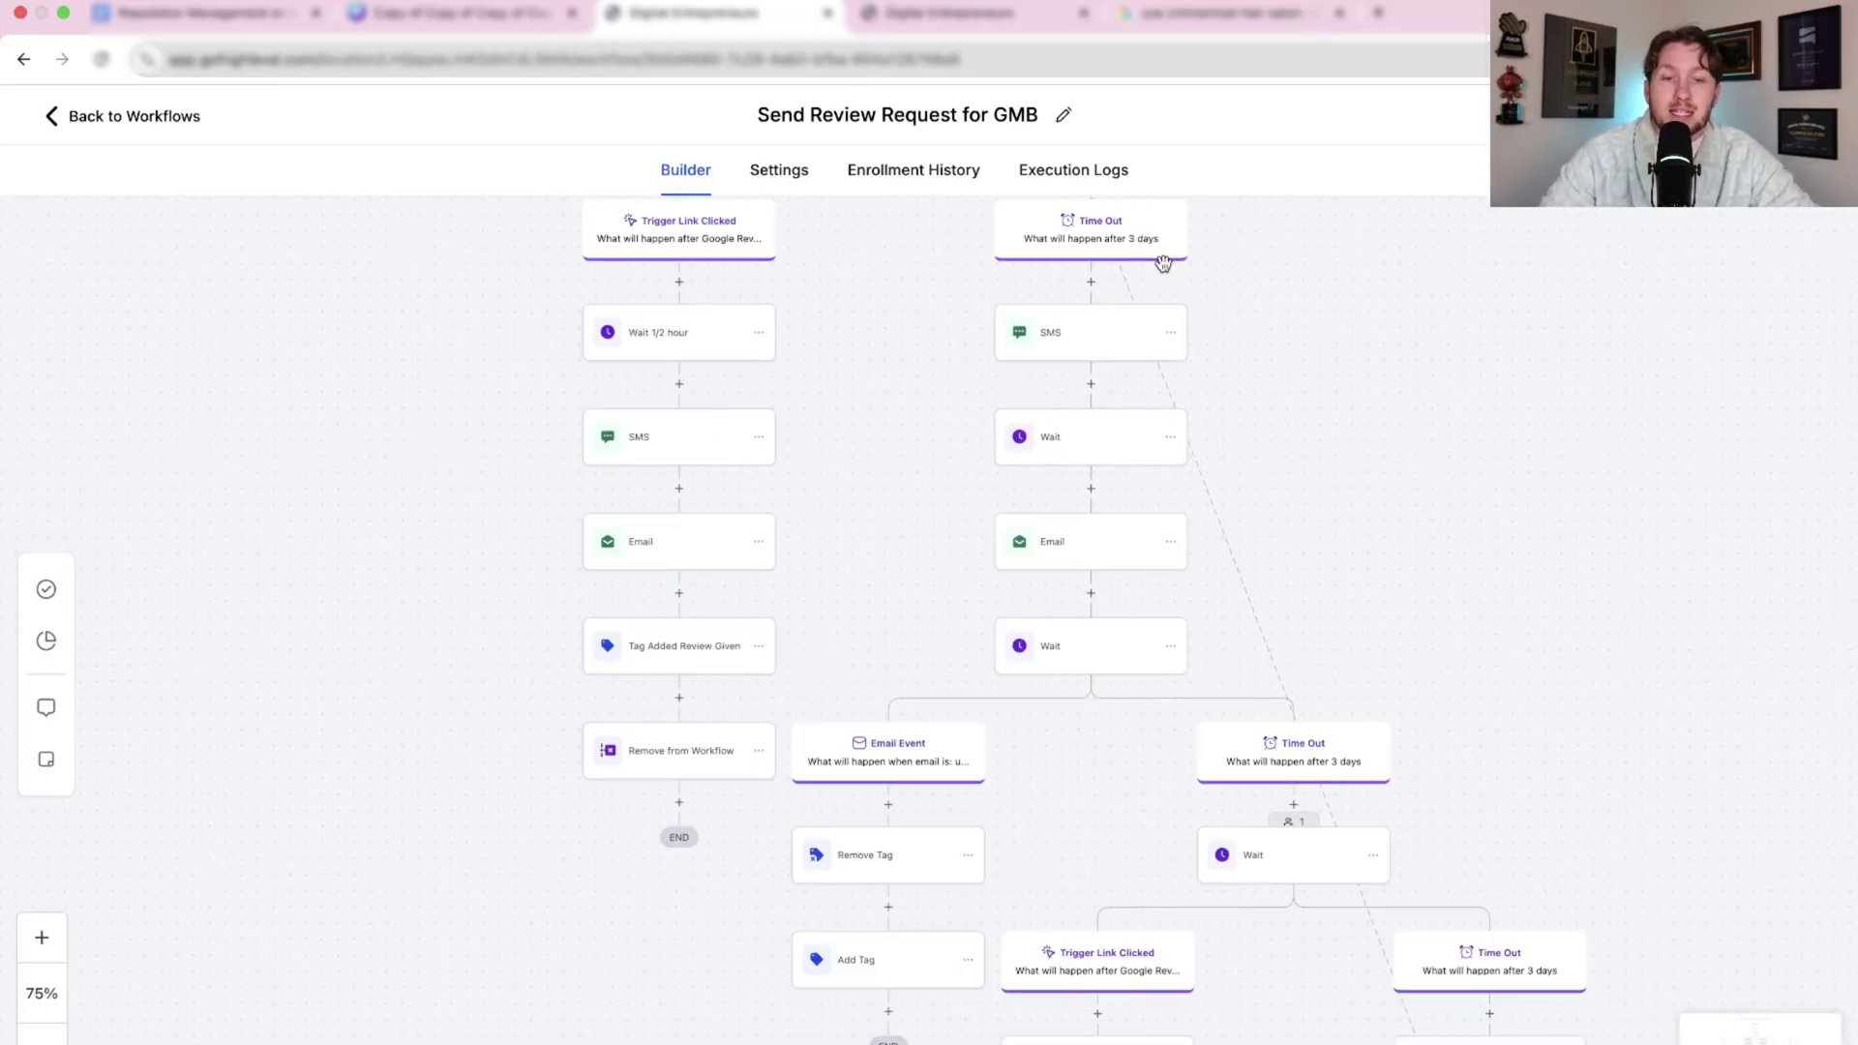
{"action": "scroll", "coordinate": [1136, 419], "scroll_direction": "up", "scroll_amount": 3}
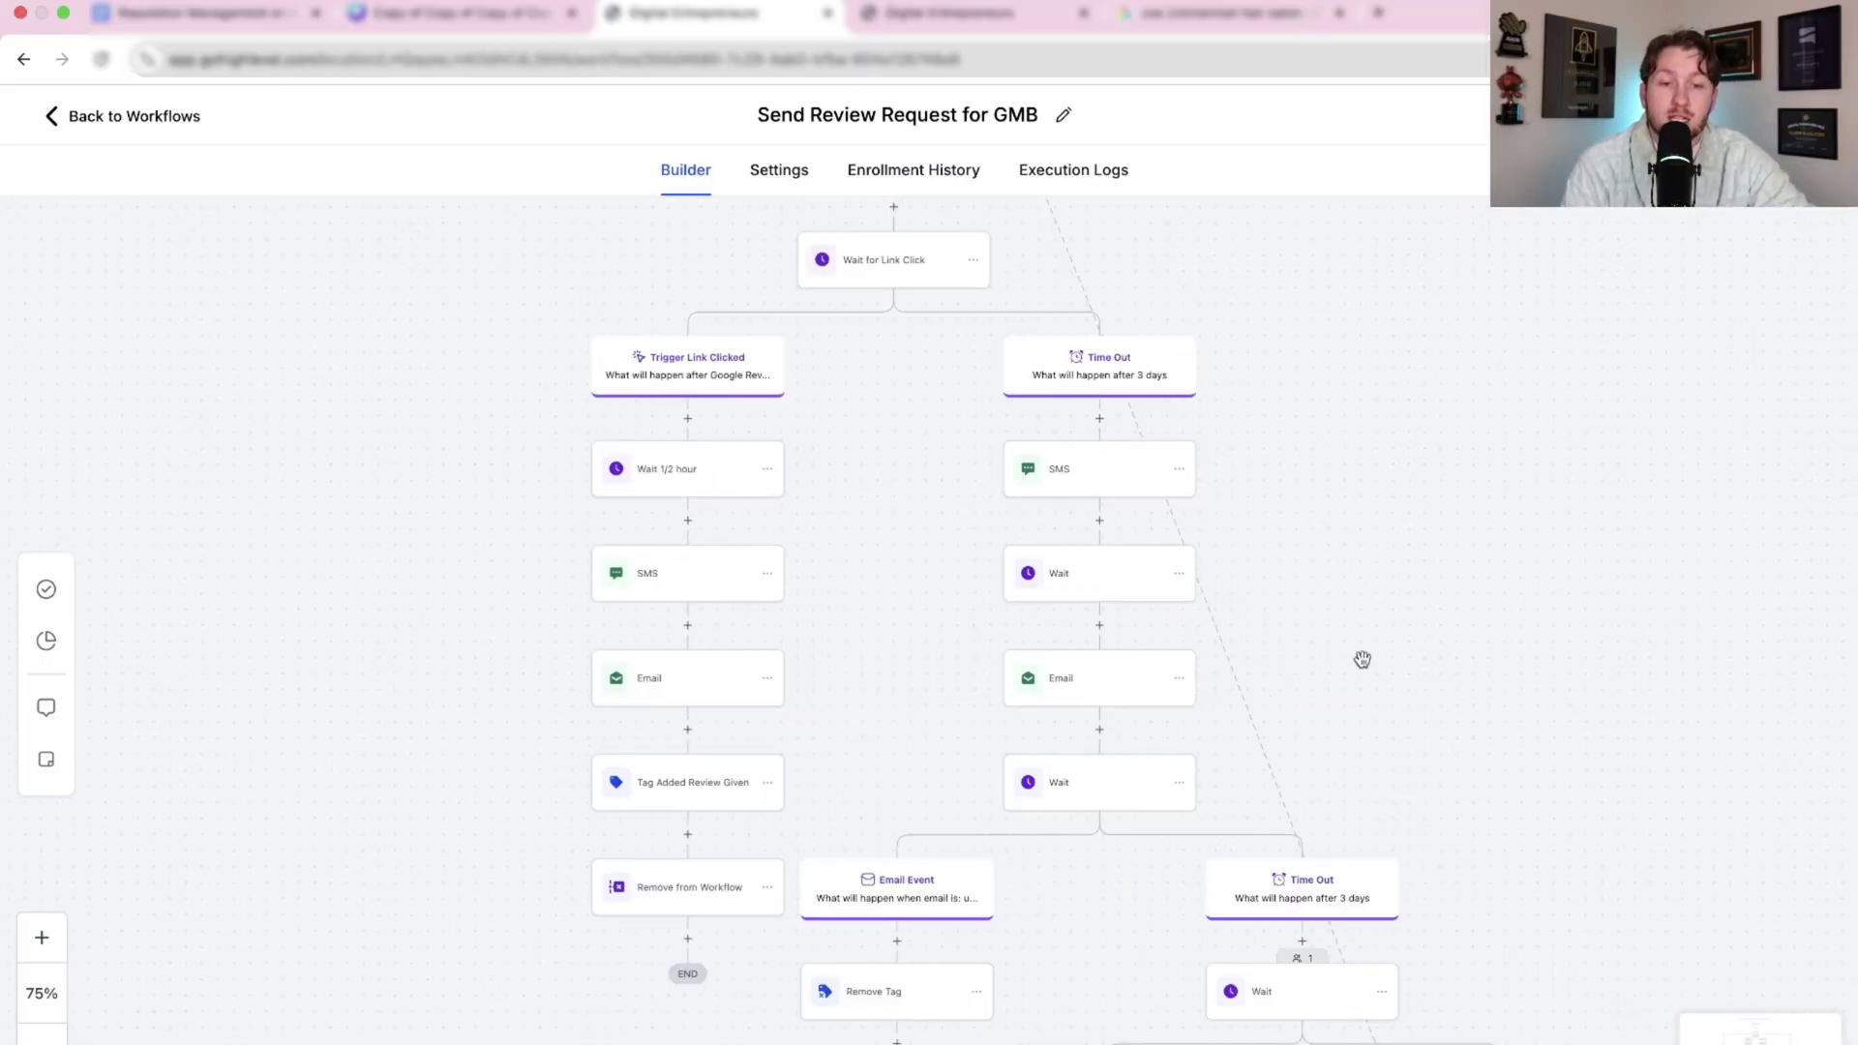
{"action": "scroll", "coordinate": [1518, 659], "scroll_direction": "down", "scroll_amount": 10}
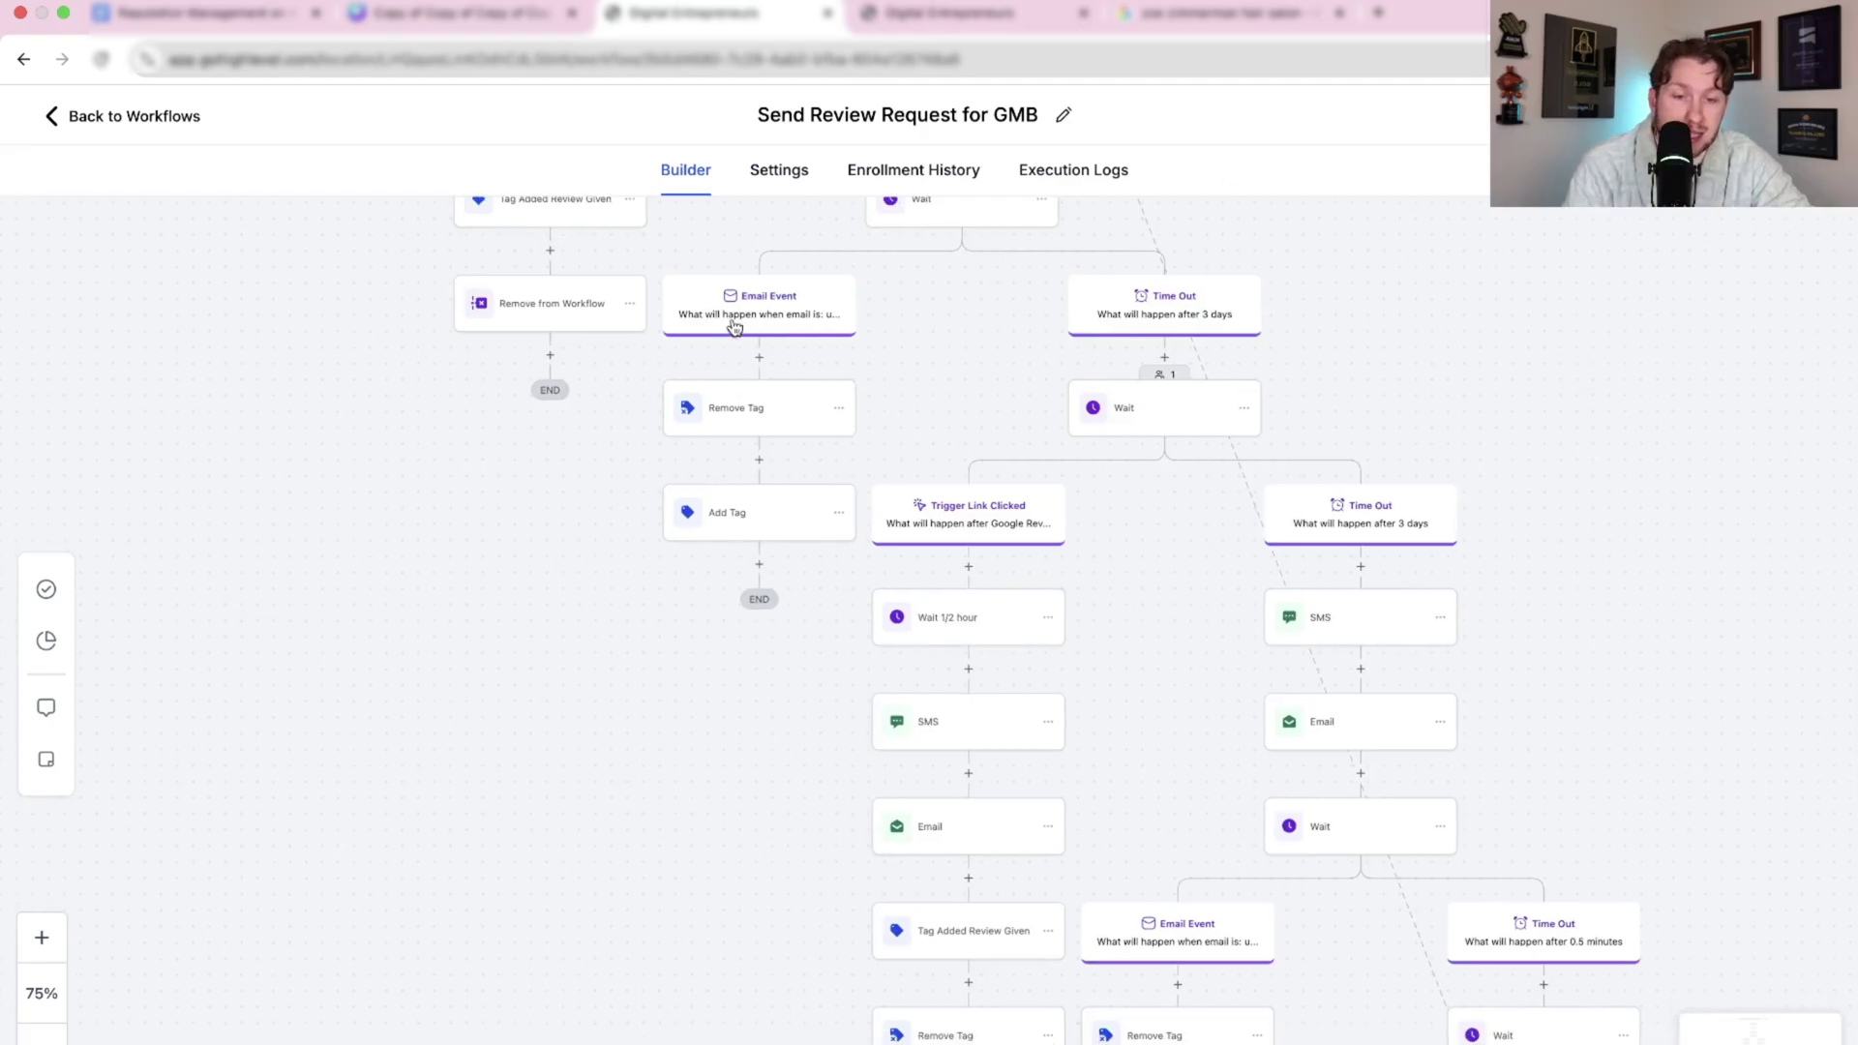
{"action": "scroll", "coordinate": [1684, 738], "scroll_direction": "down", "scroll_amount": 4}
{"action": "scroll", "coordinate": [1684, 738], "scroll_direction": "left", "scroll_amount": 2}
{"action": "scroll", "coordinate": [1691, 657], "scroll_direction": "down", "scroll_amount": 2}
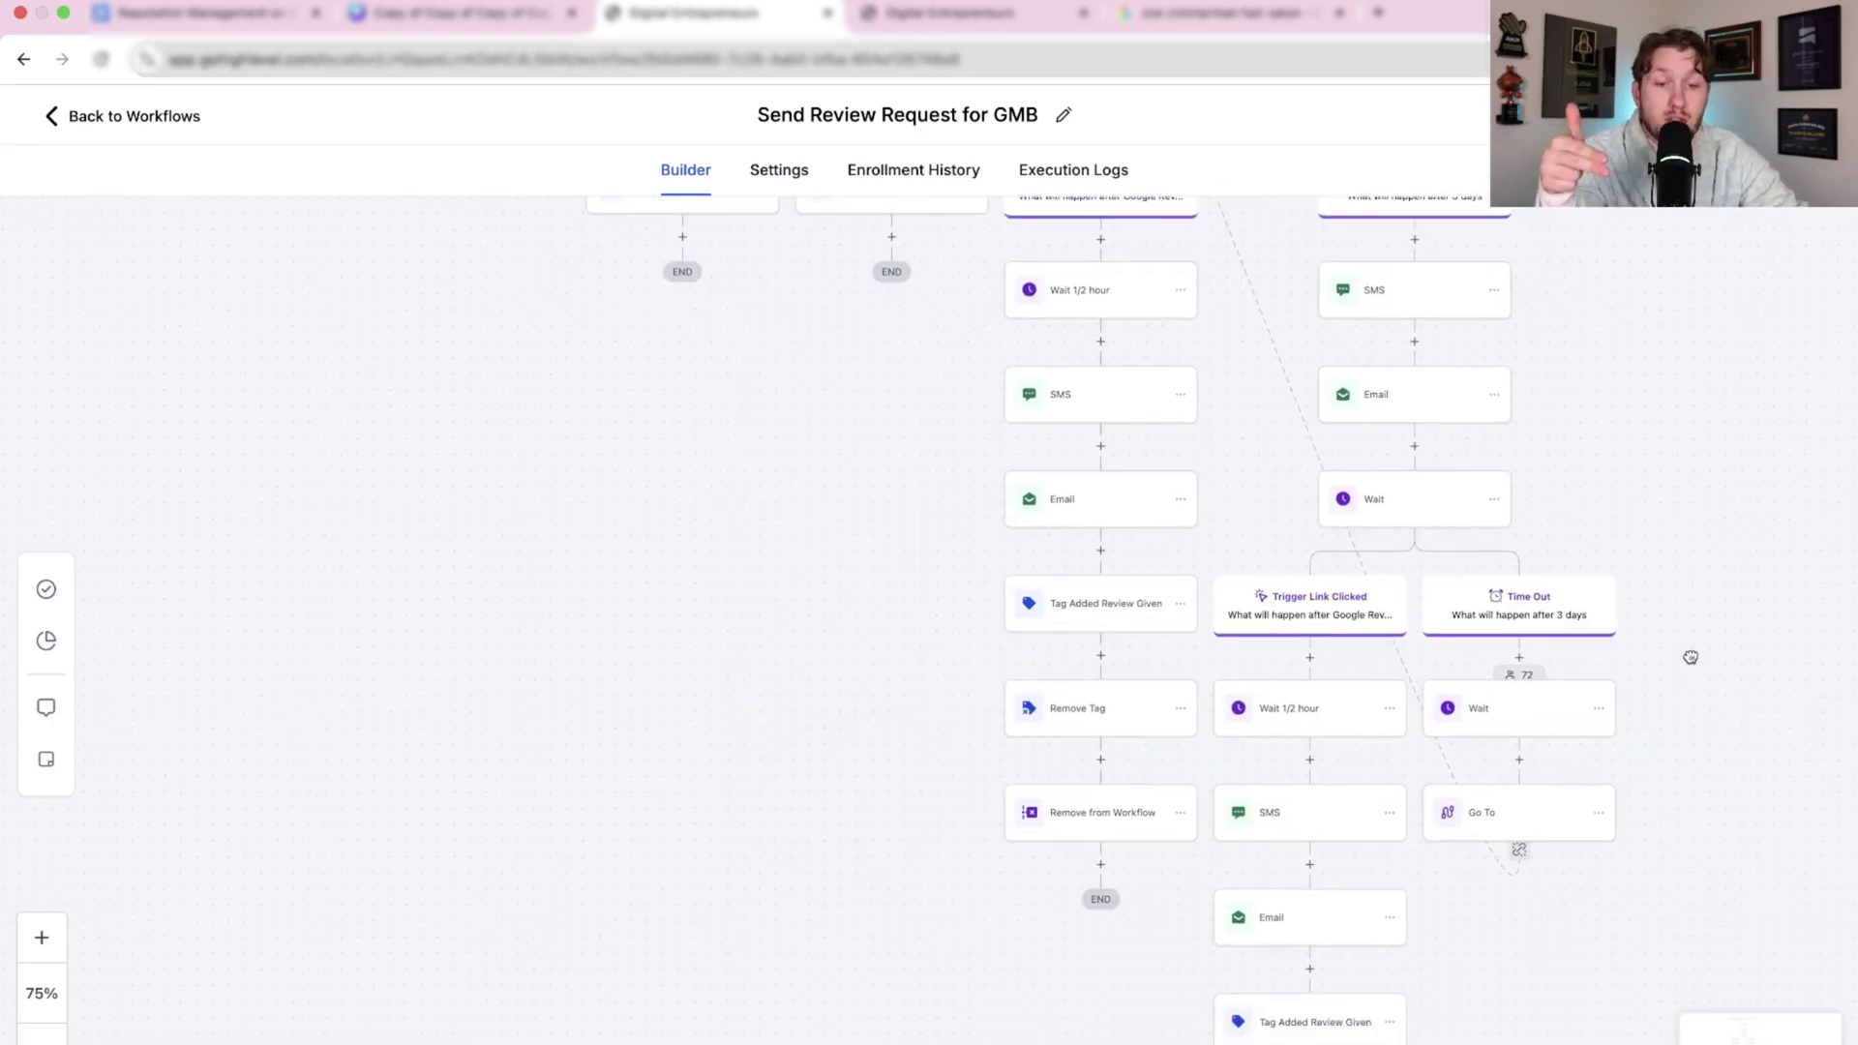
{"action": "scroll", "coordinate": [1691, 657], "scroll_direction": "down", "scroll_amount": 6}
{"action": "scroll", "coordinate": [1645, 542], "scroll_direction": "right", "scroll_amount": 1}
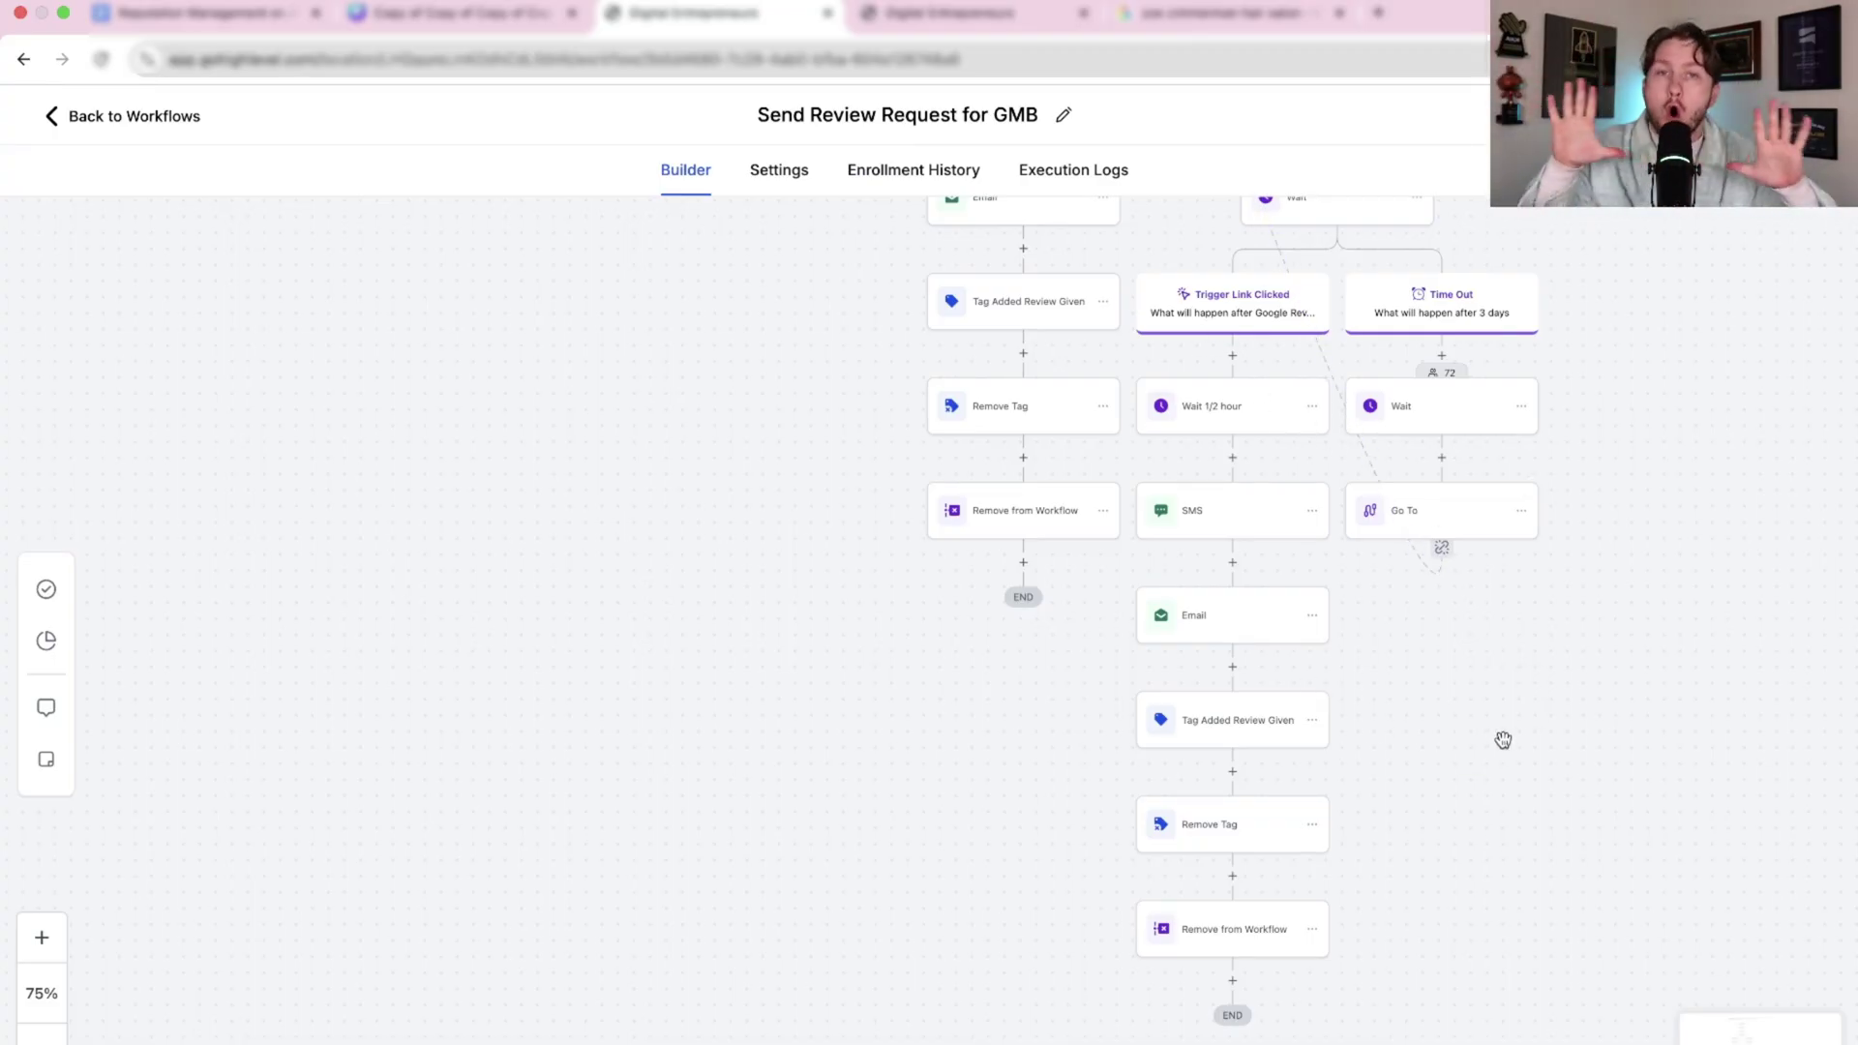
{"action": "scroll", "coordinate": [1503, 740], "scroll_direction": "up", "scroll_amount": 5}
{"action": "scroll", "coordinate": [1503, 740], "scroll_direction": "right", "scroll_amount": 5}
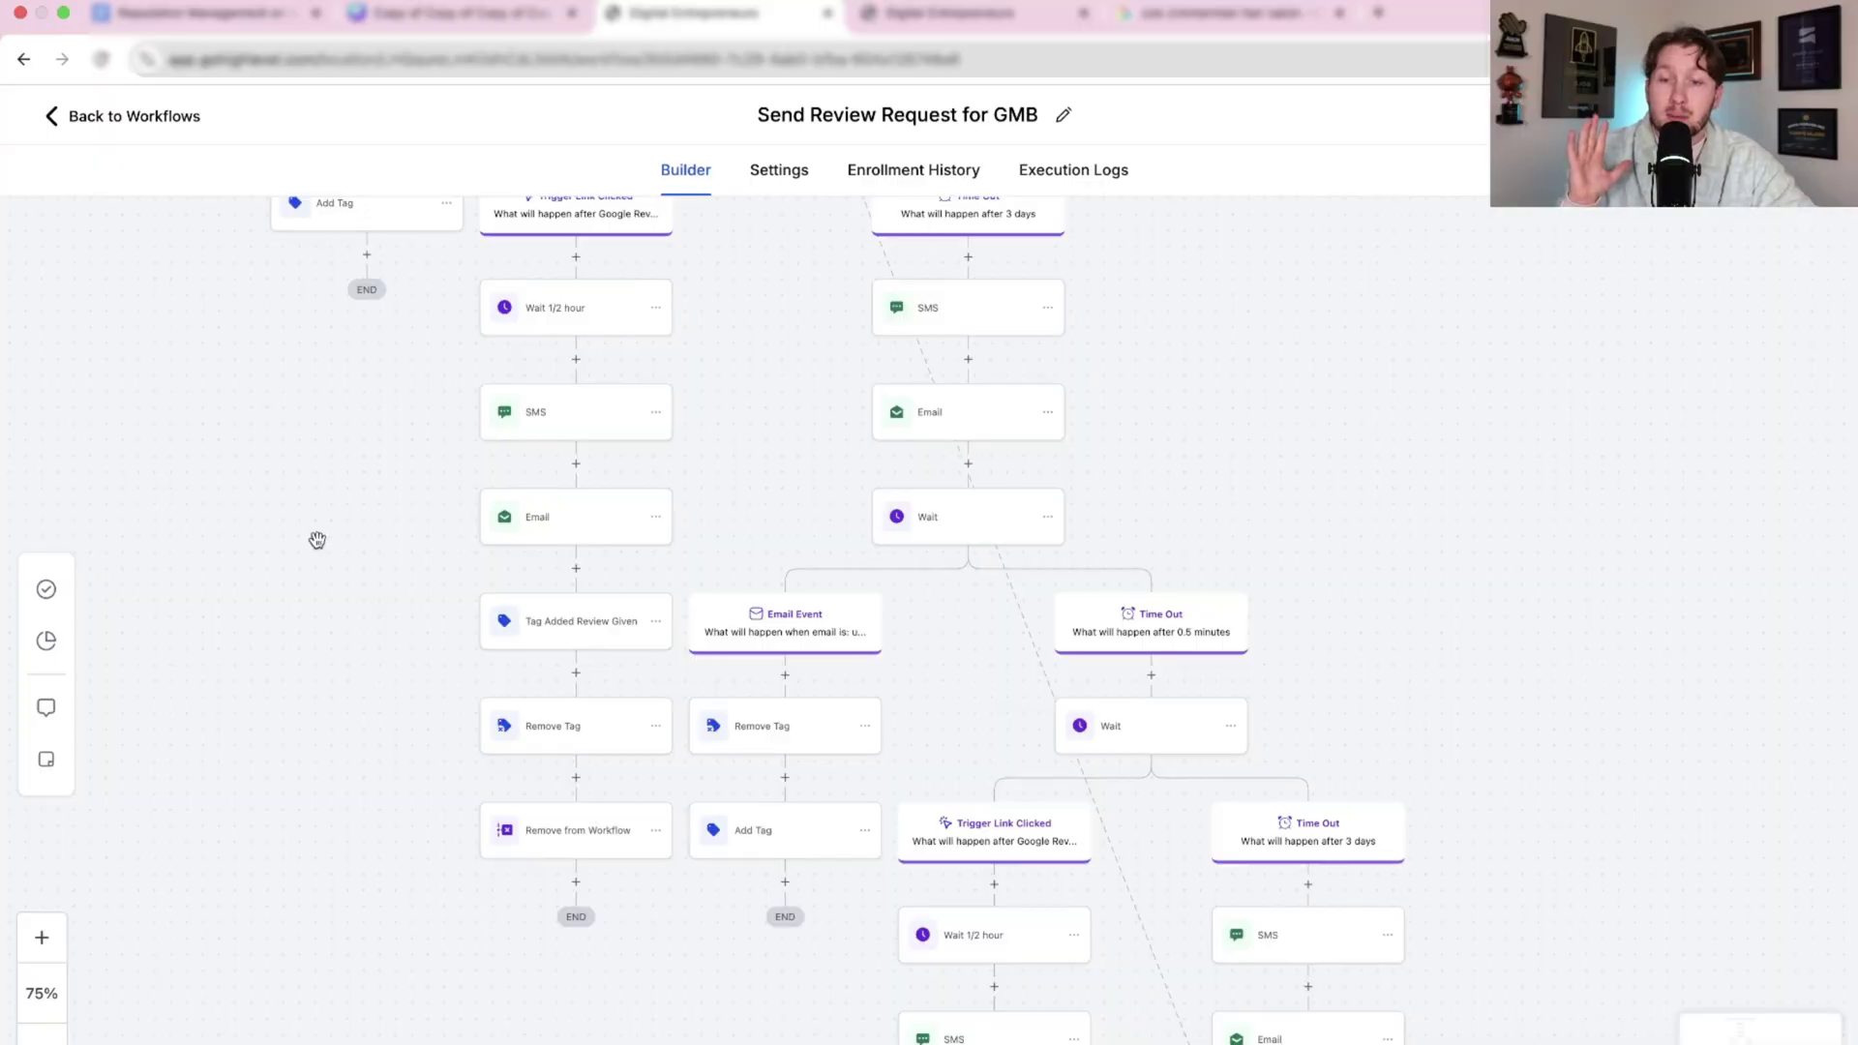
{"action": "scroll", "coordinate": [971, 583], "scroll_direction": "up", "scroll_amount": 4}
{"action": "scroll", "coordinate": [971, 583], "scroll_direction": "left", "scroll_amount": 2}
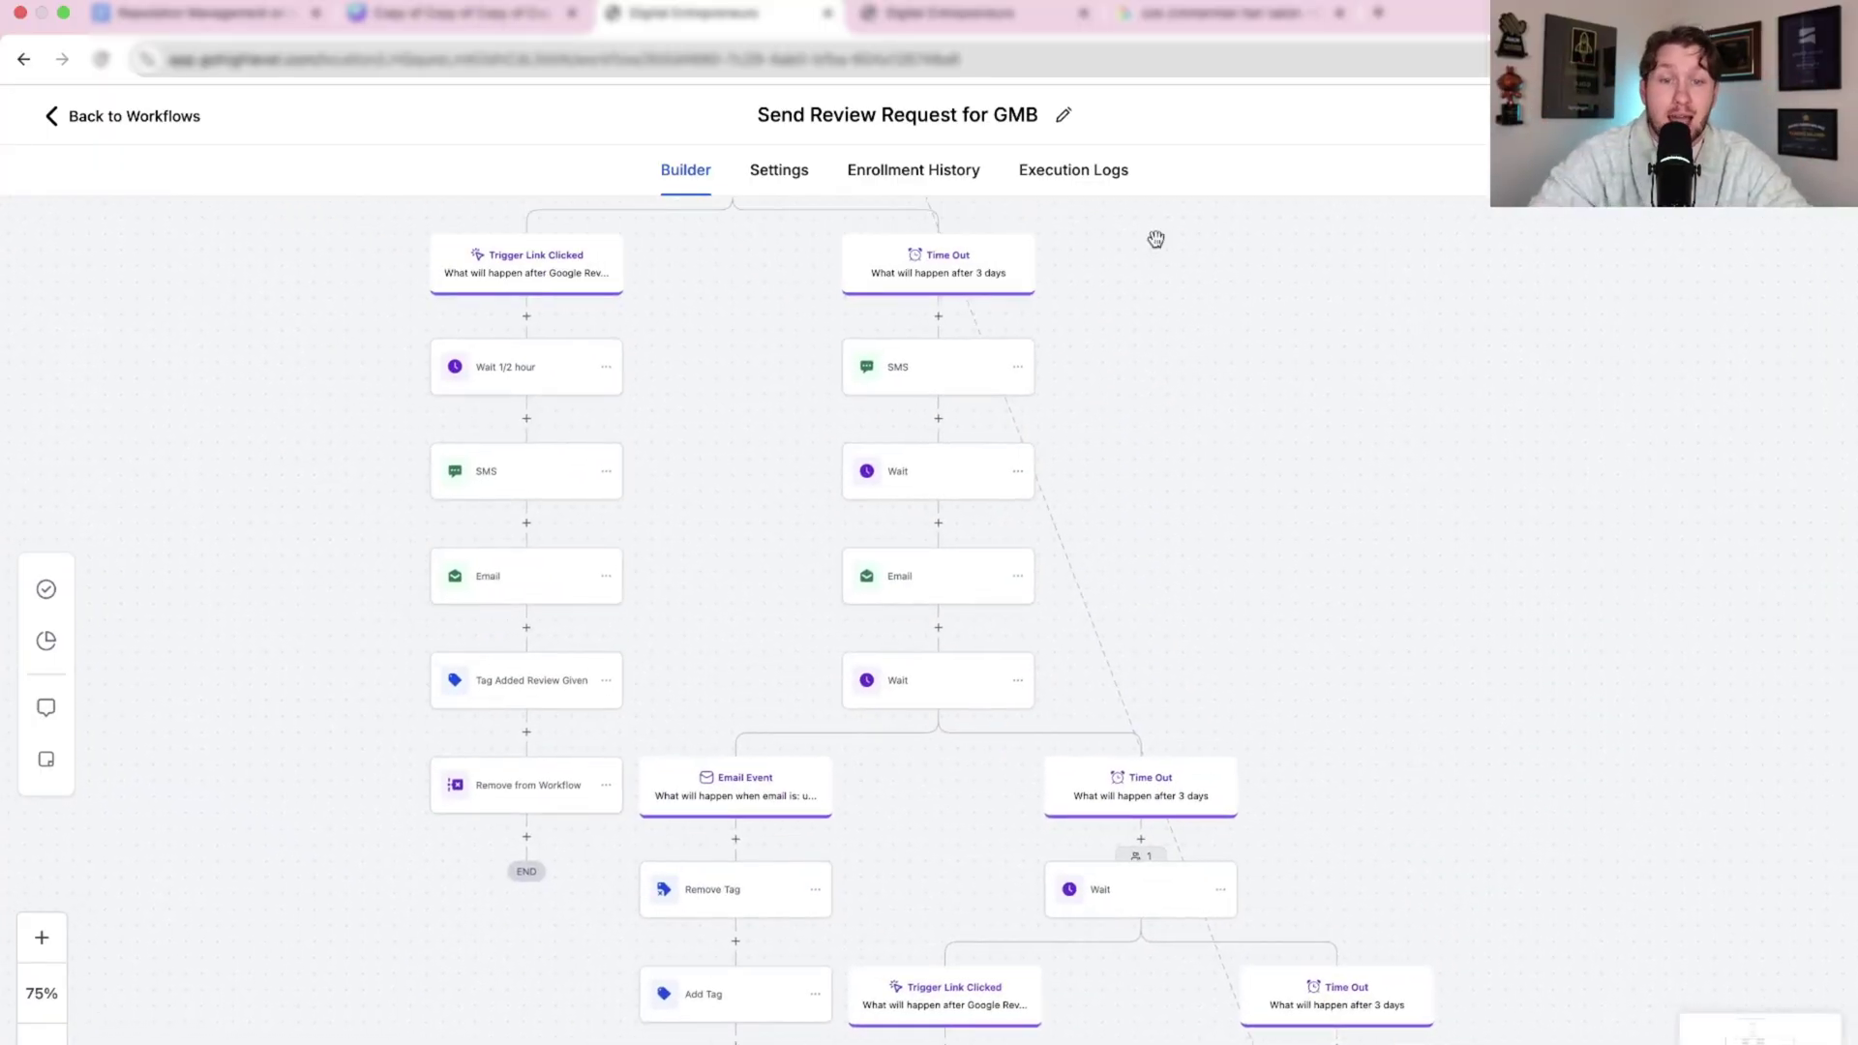
{"action": "scroll", "coordinate": [1419, 782], "scroll_direction": "up", "scroll_amount": 6}
{"action": "scroll", "coordinate": [1419, 782], "scroll_direction": "left", "scroll_amount": 2}
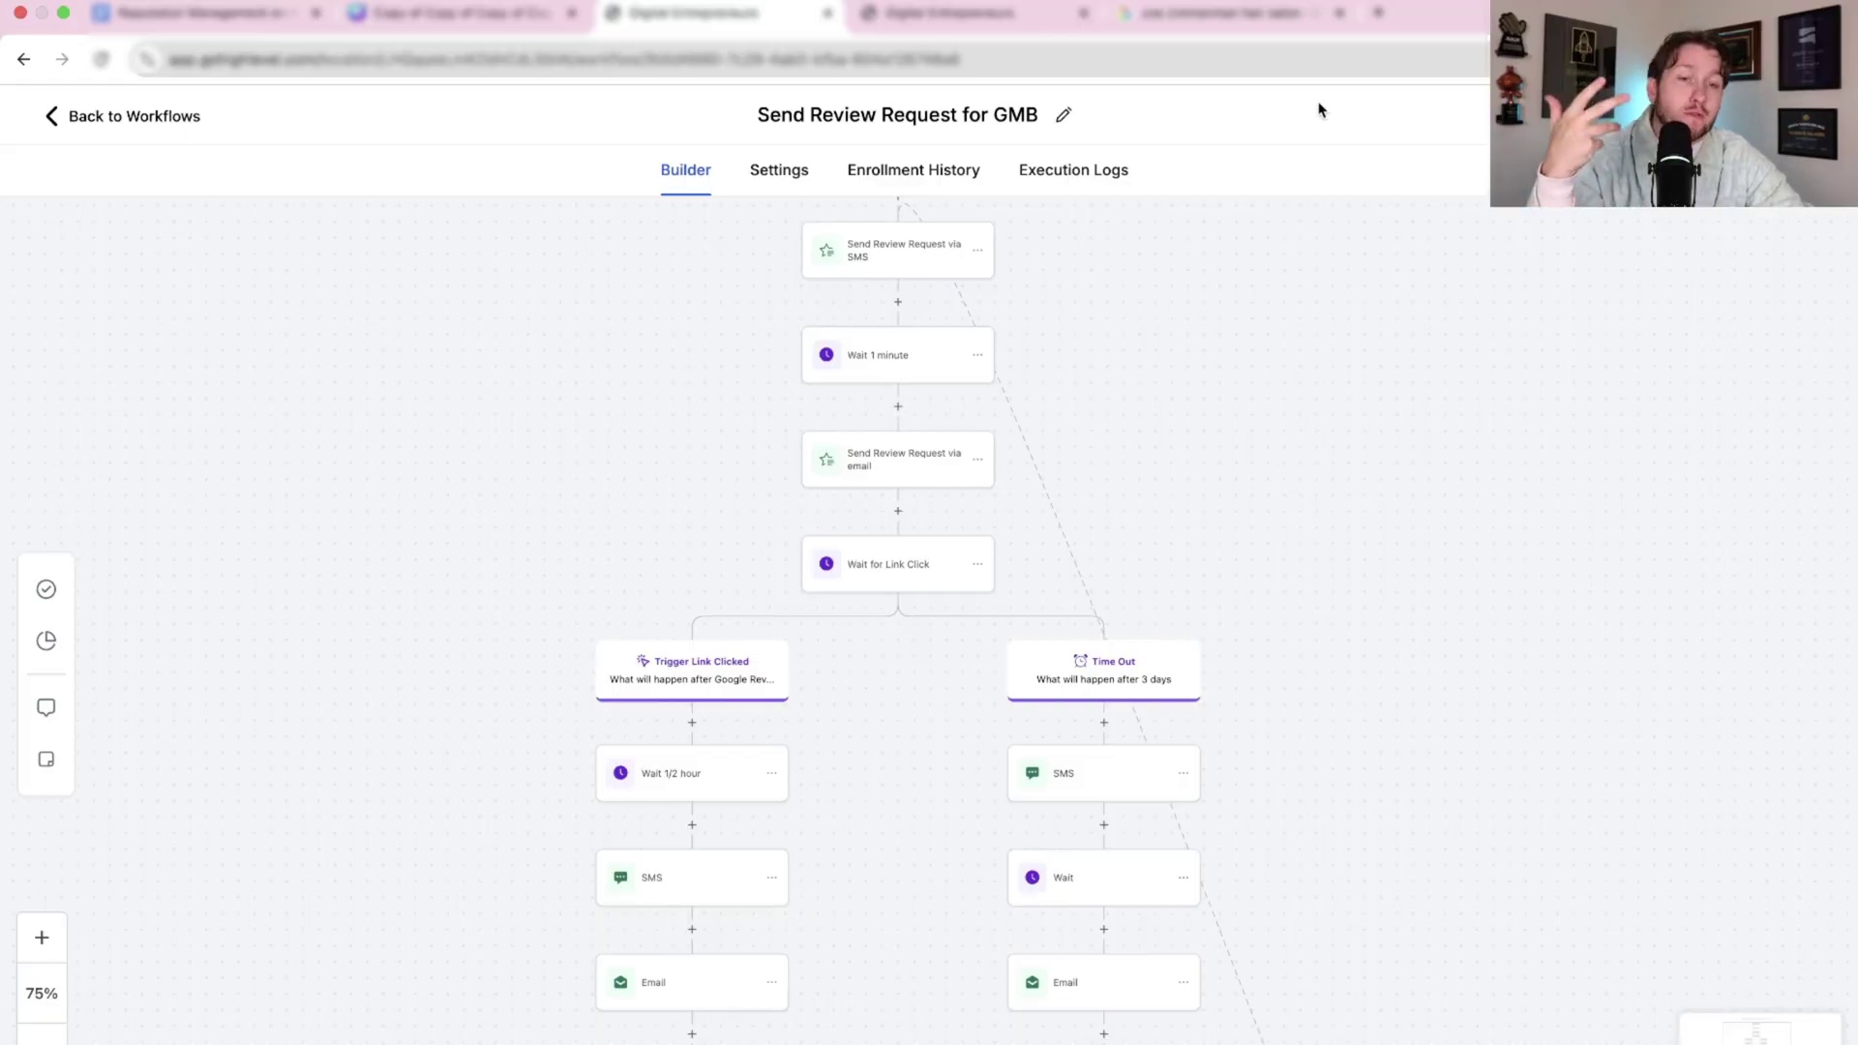
Step: Check the salon's Google search results, then return to the Send Review Request for GMB workflow
{"action": "left_click", "coordinate": [1255, 25]}
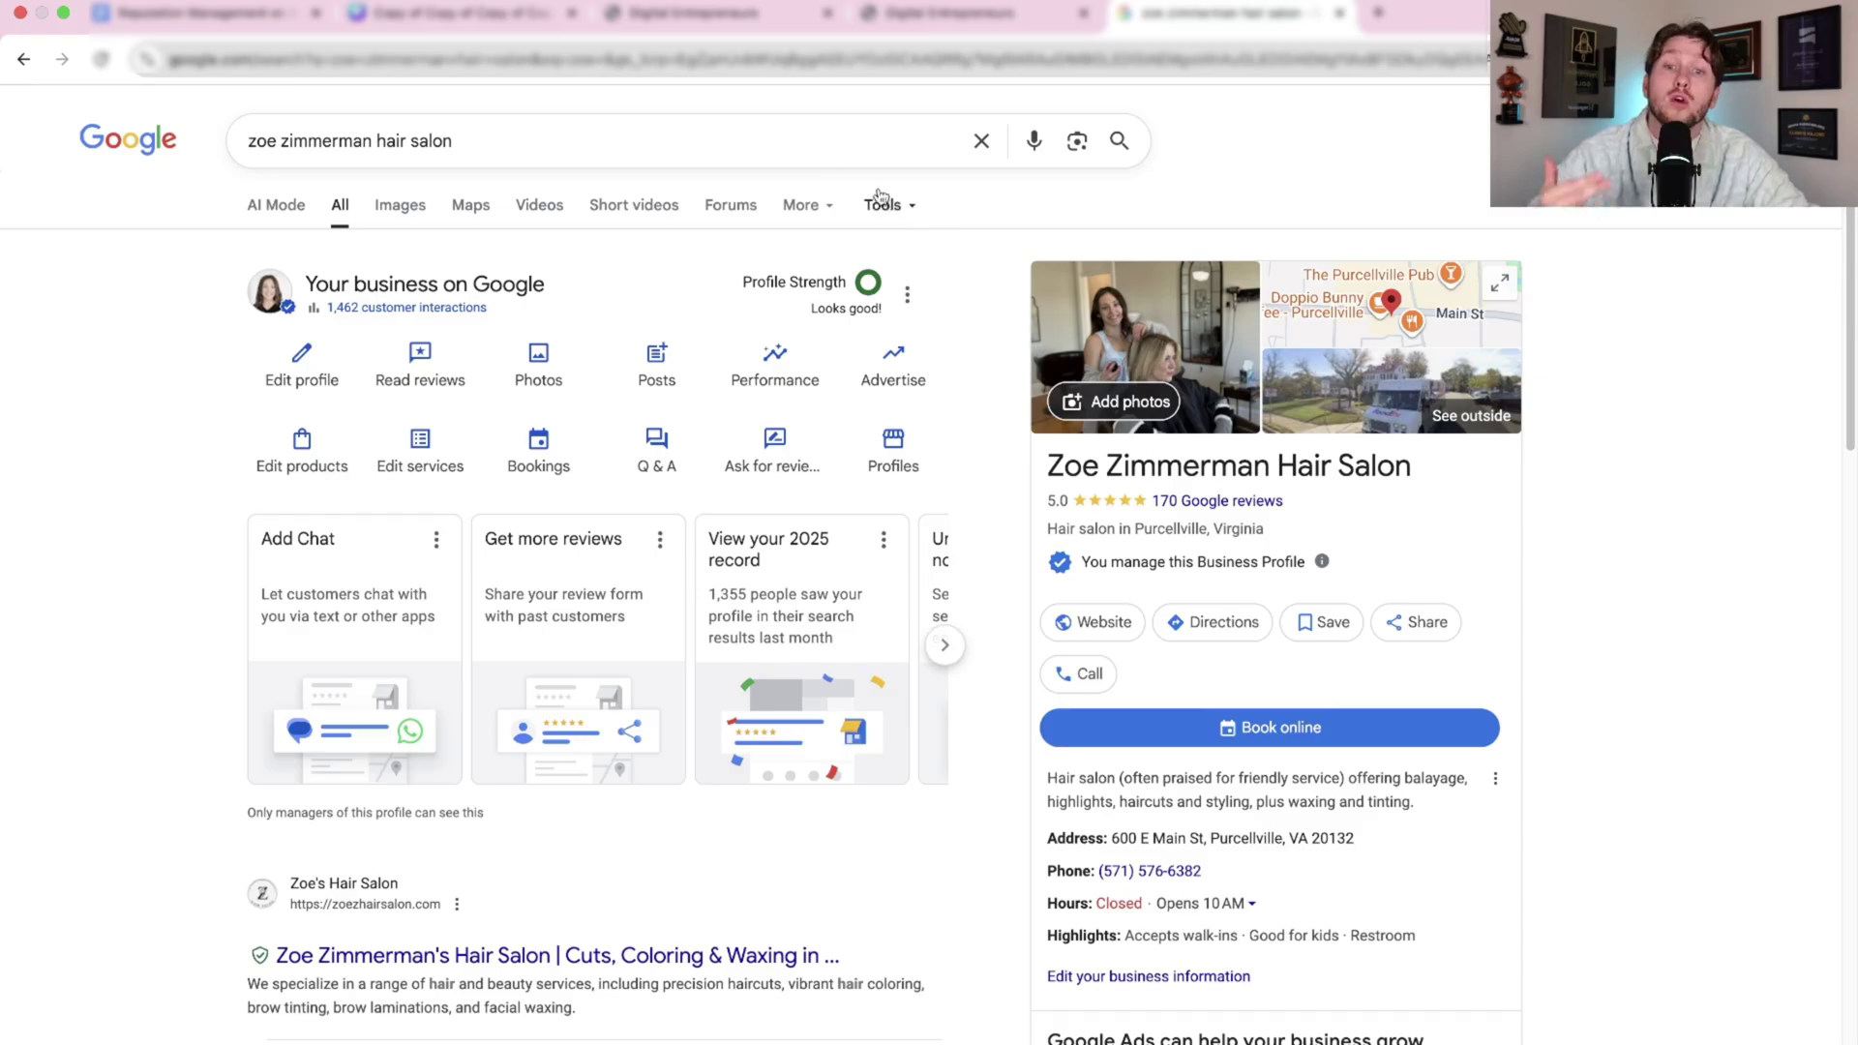
{"action": "left_click", "coordinate": [721, 20]}
{"action": "left_click_drag", "start_coordinate": [710, 454], "coordinate": [755, 469]}
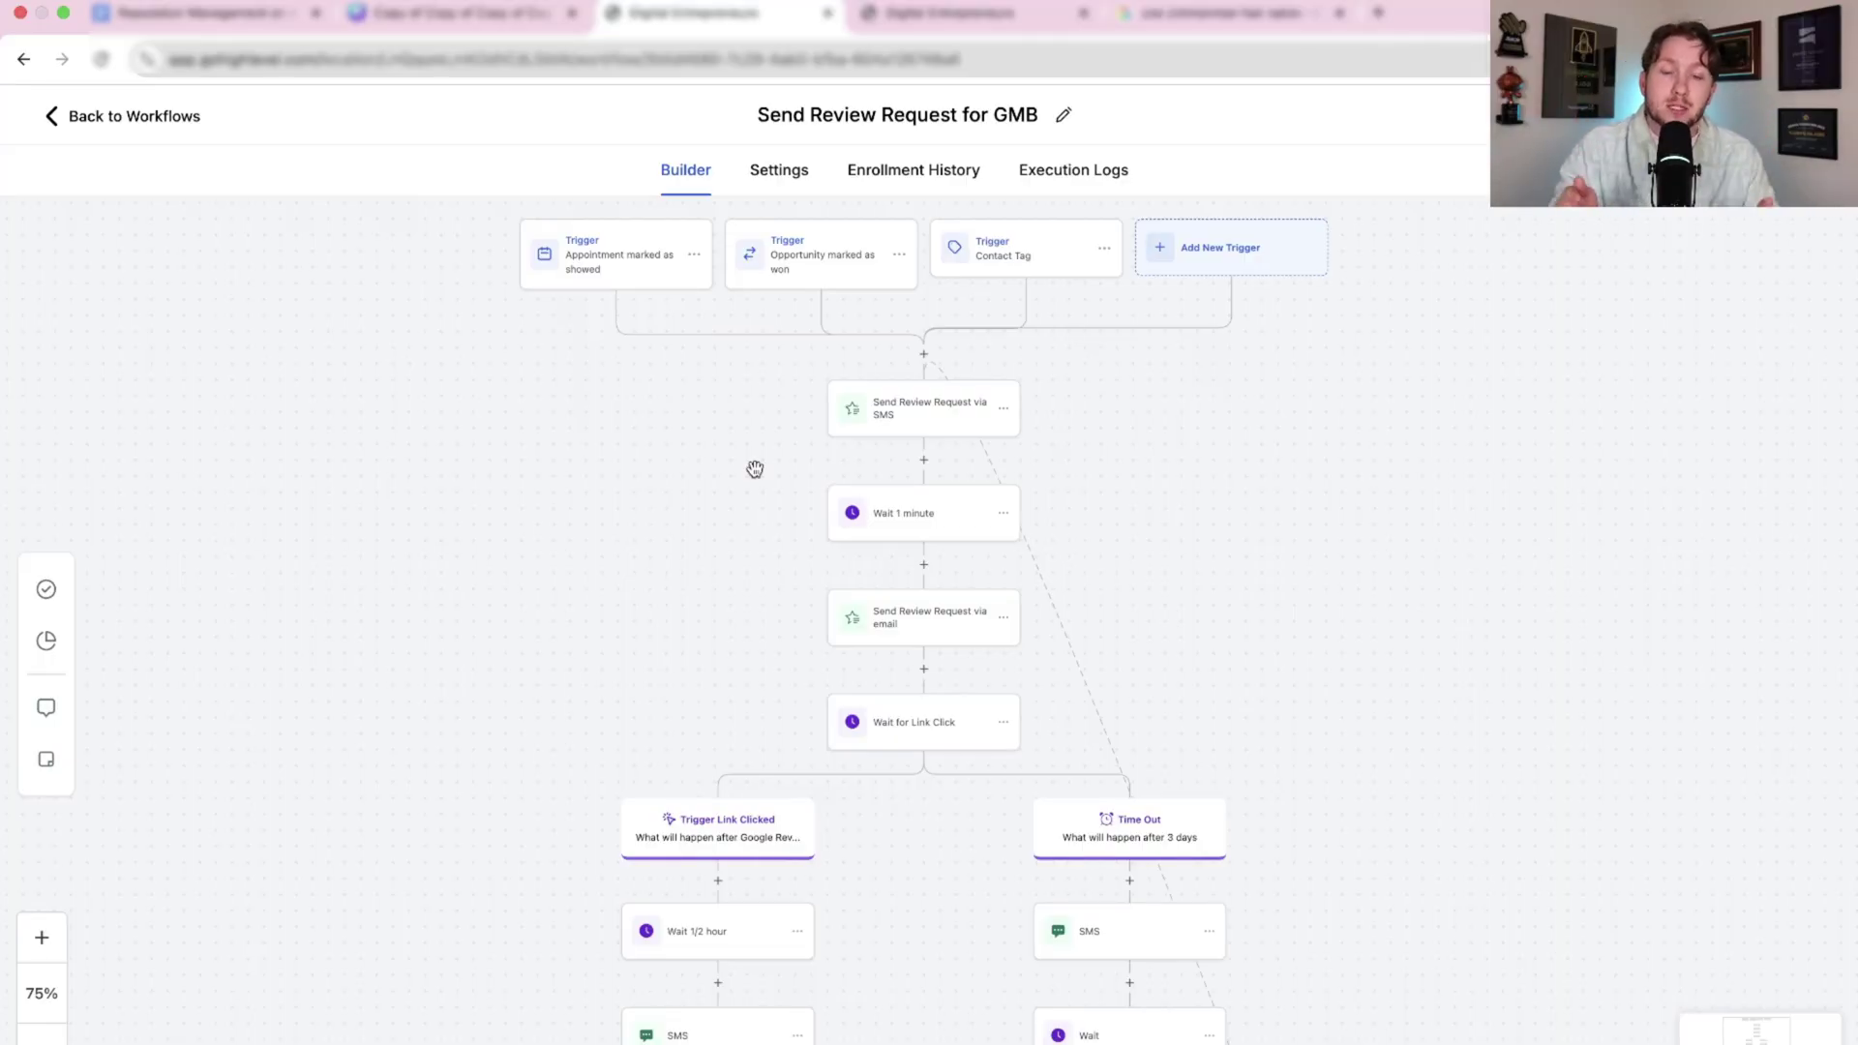
Step: Pan and zoom across the workflow's triggers and branches to look them over
{"action": "scroll", "coordinate": [697, 510], "scroll_direction": "down", "scroll_amount": 2}
{"action": "left_click_drag", "start_coordinate": [697, 510], "coordinate": [713, 548]}
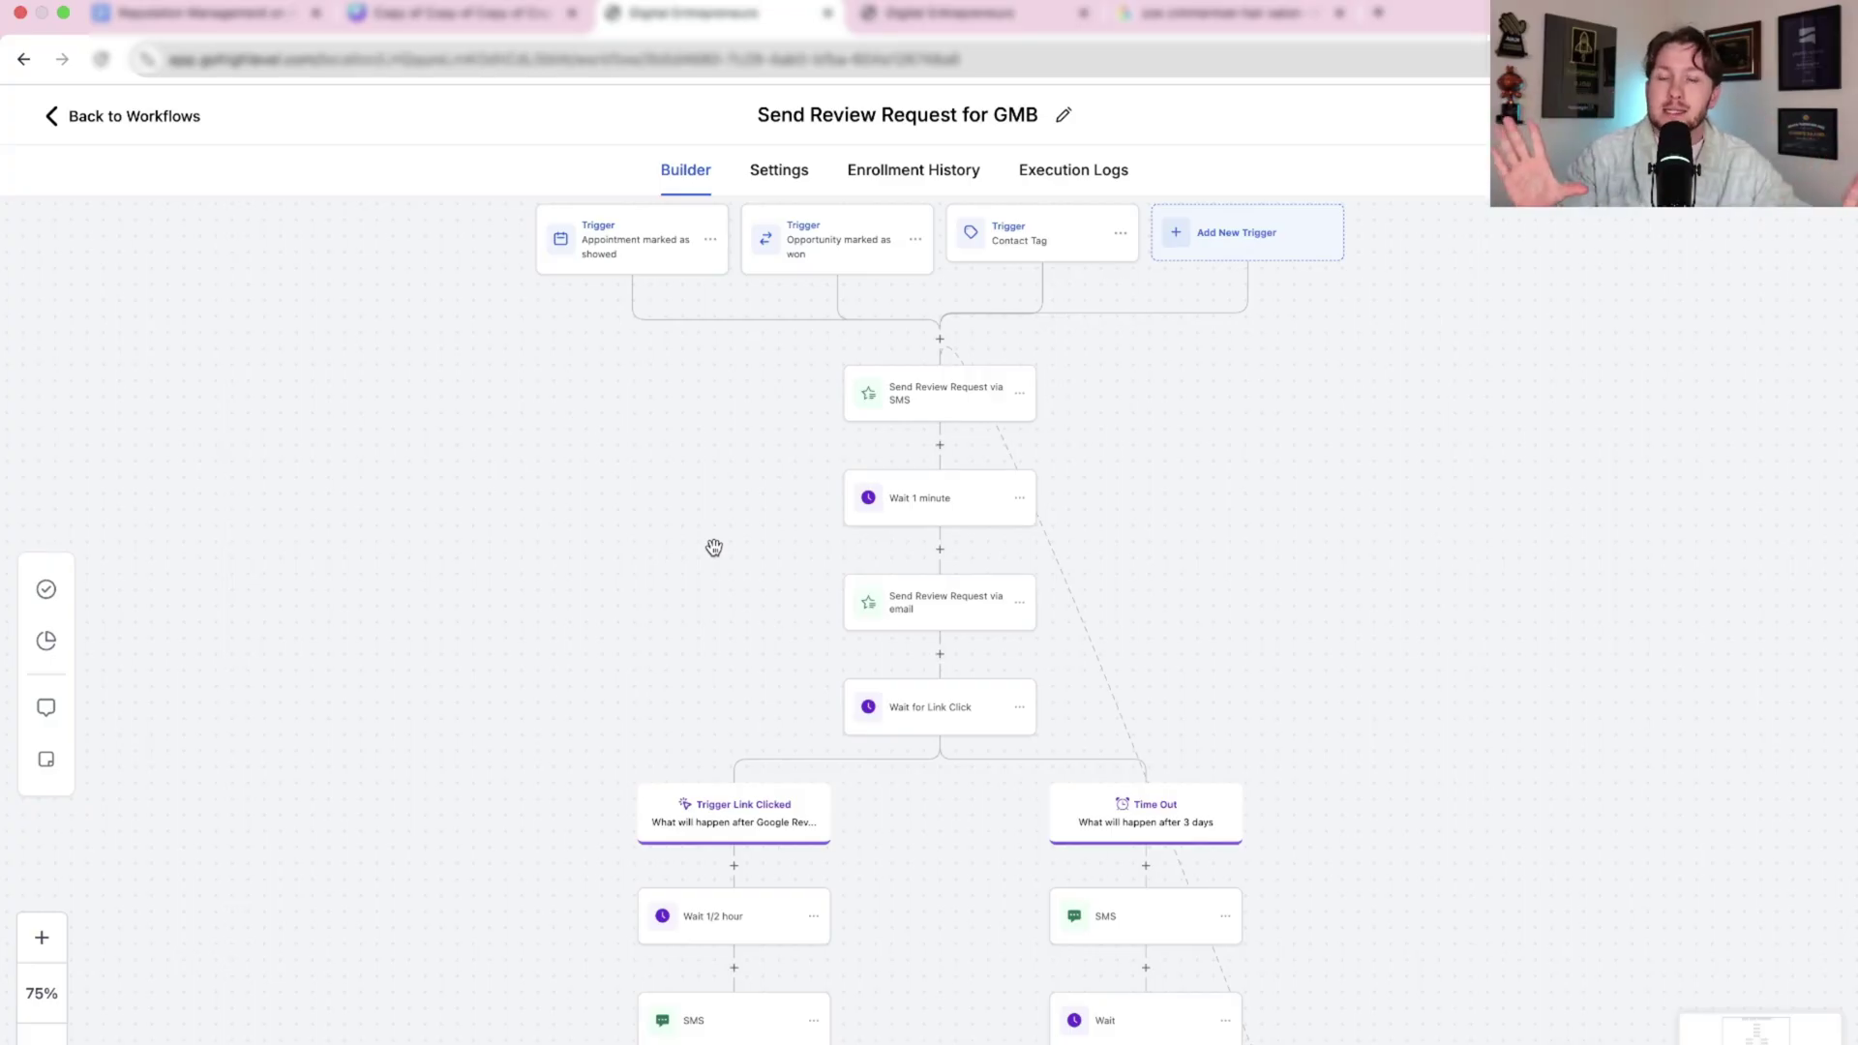
{"action": "scroll", "coordinate": [714, 548], "scroll_direction": "up", "scroll_amount": 2}
{"action": "scroll", "coordinate": [871, 879], "scroll_direction": "down", "scroll_amount": 10}
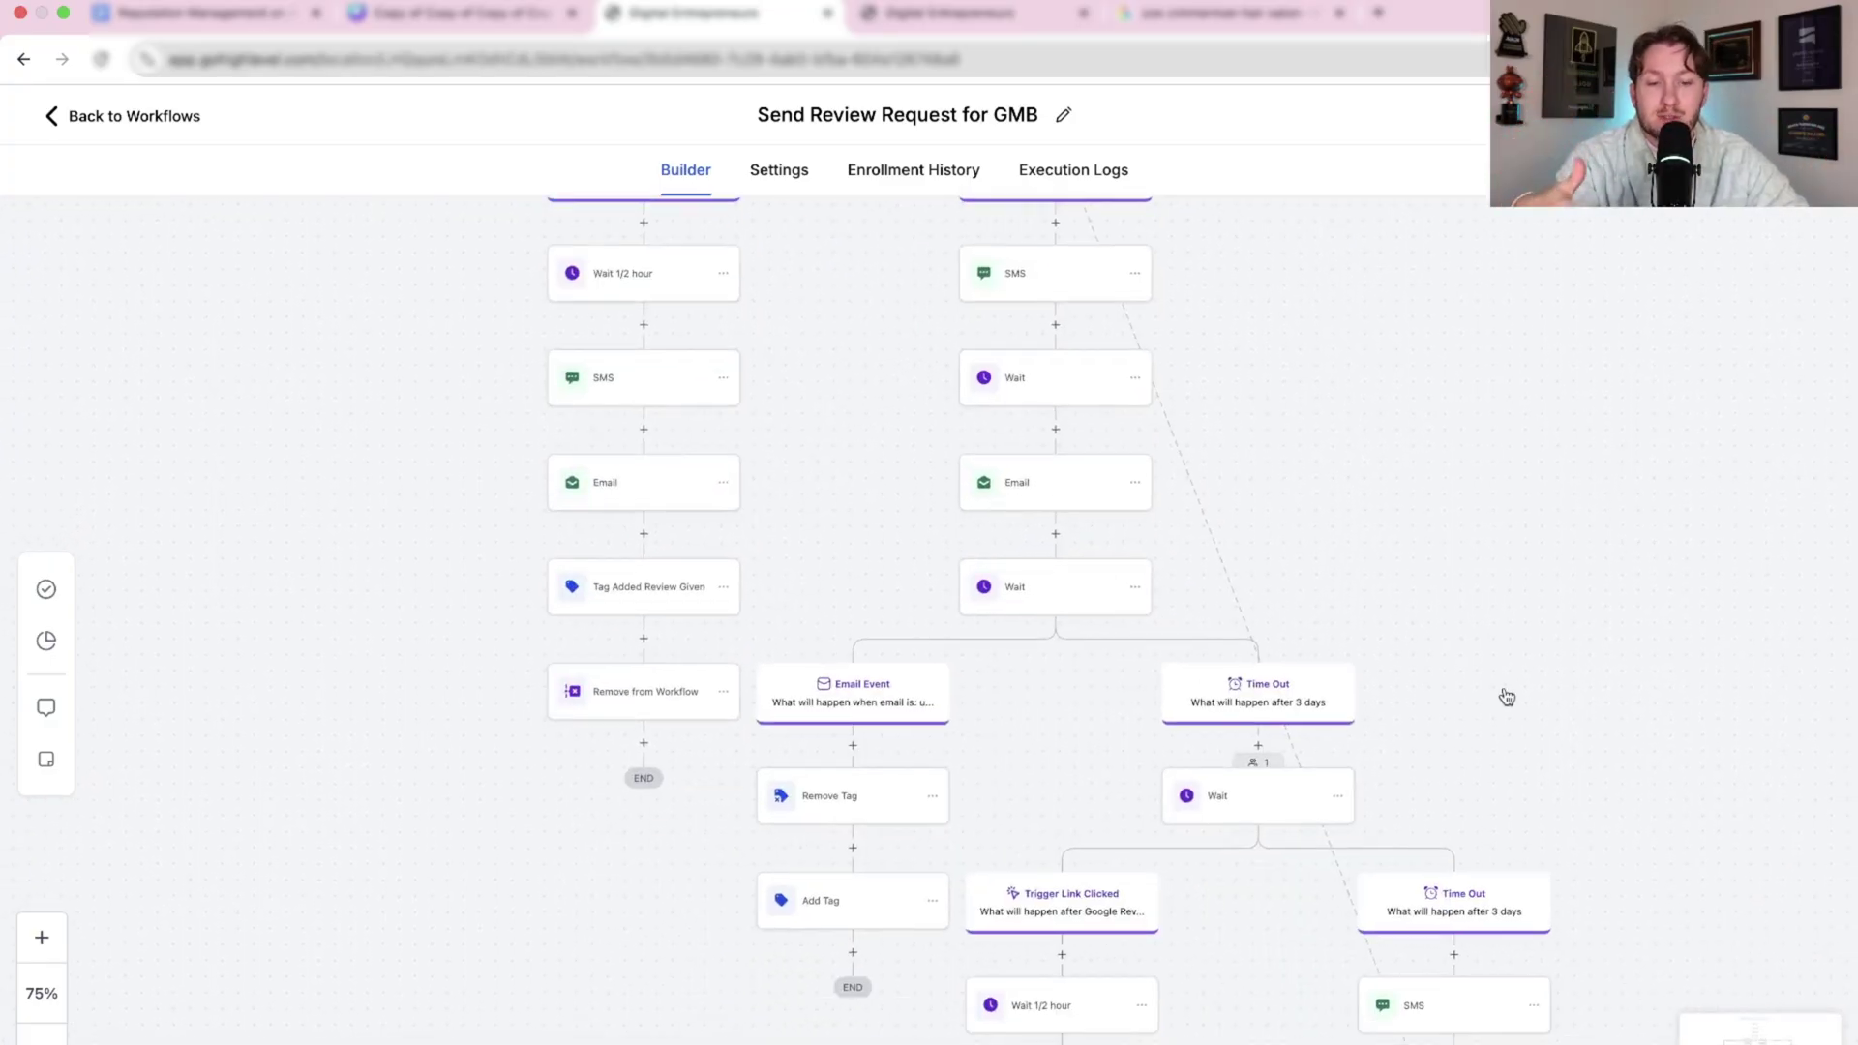
{"action": "scroll", "coordinate": [1527, 684], "scroll_direction": "down", "scroll_amount": 2}
{"action": "scroll", "coordinate": [1389, 498], "scroll_direction": "up", "scroll_amount": 10}
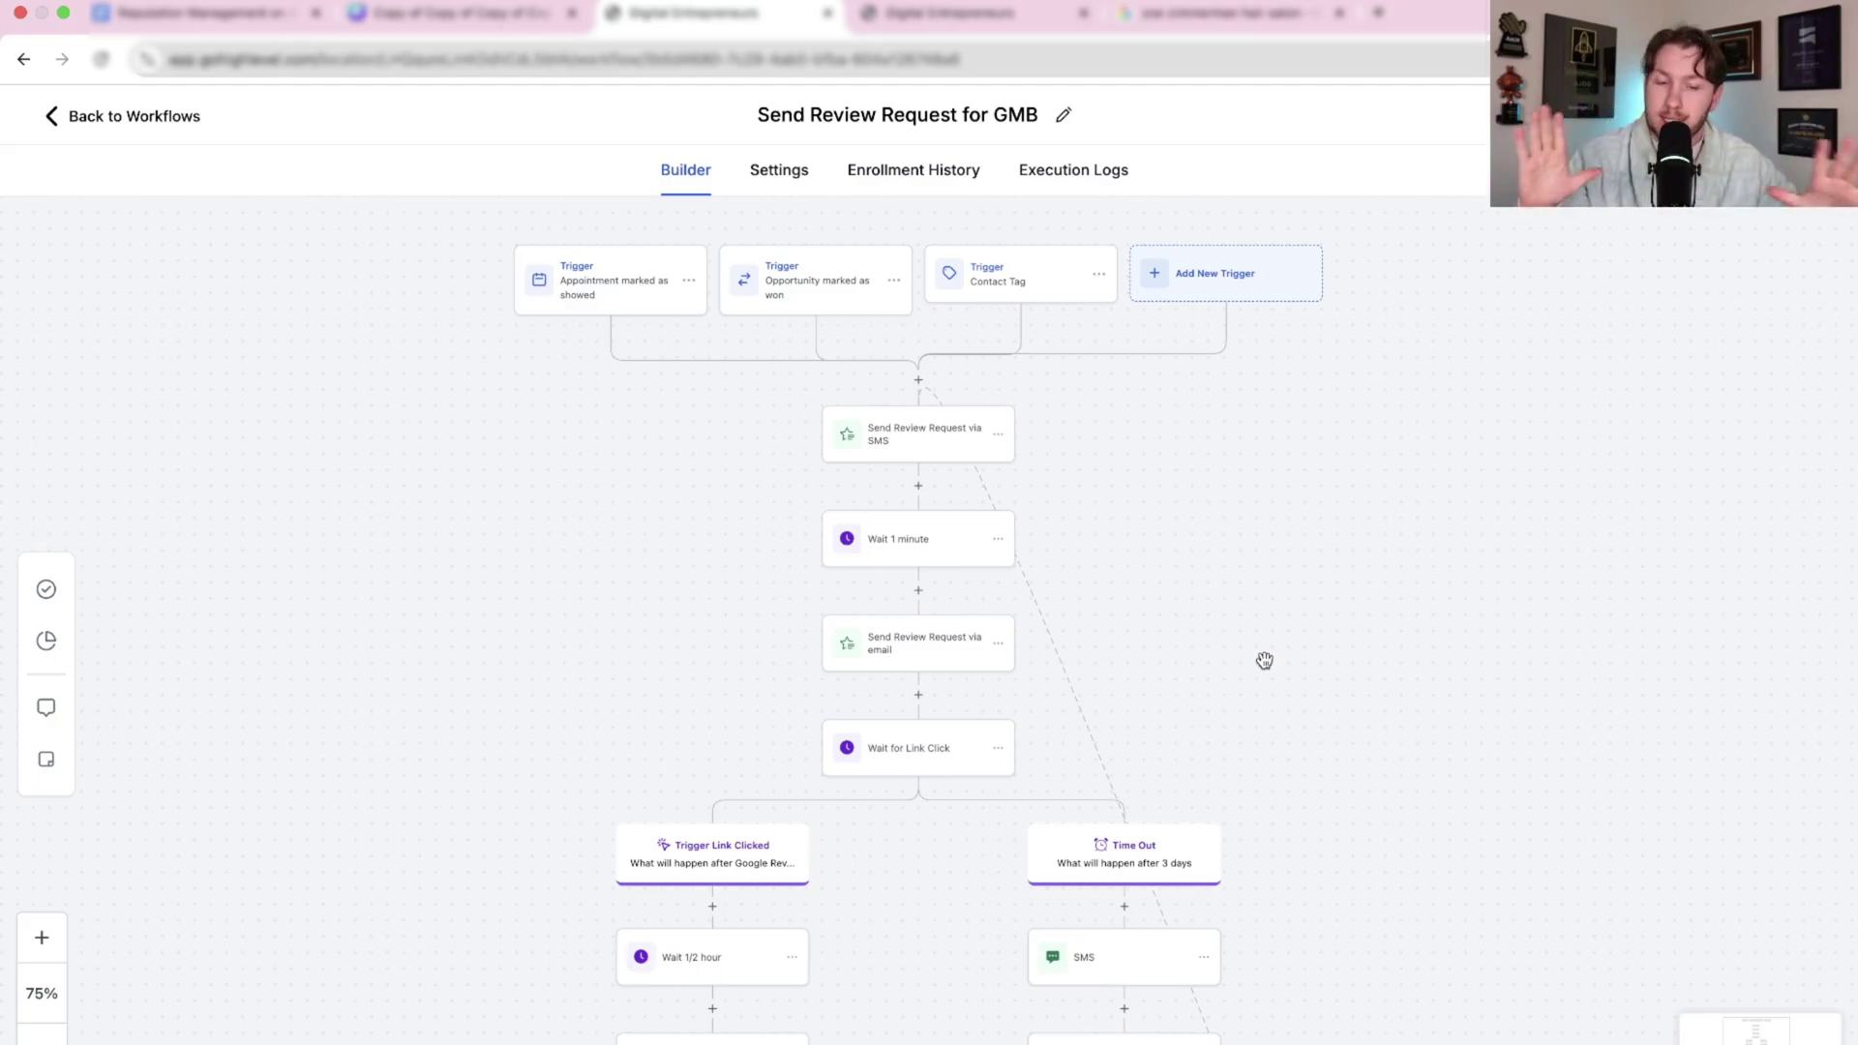
{"action": "scroll", "coordinate": [1265, 661], "scroll_direction": "down", "scroll_amount": 5}
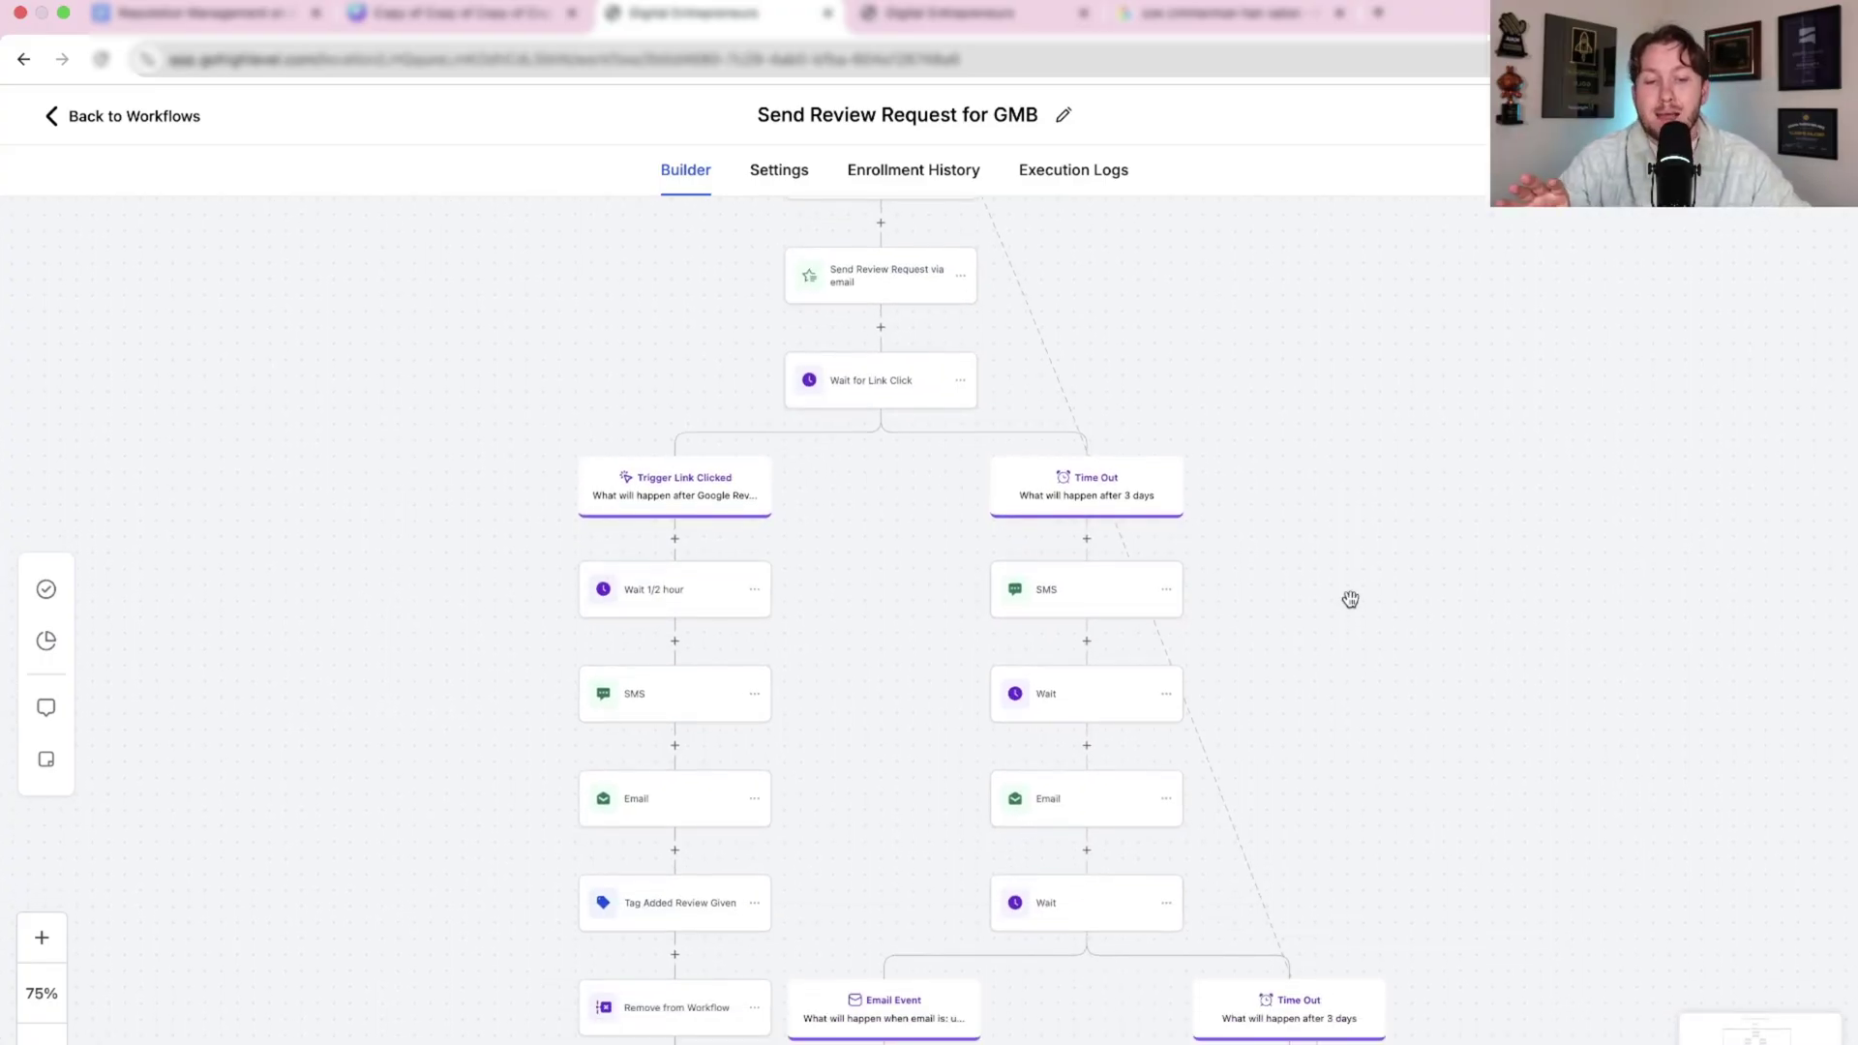
{"action": "scroll", "coordinate": [1350, 600], "scroll_direction": "down", "scroll_amount": 3}
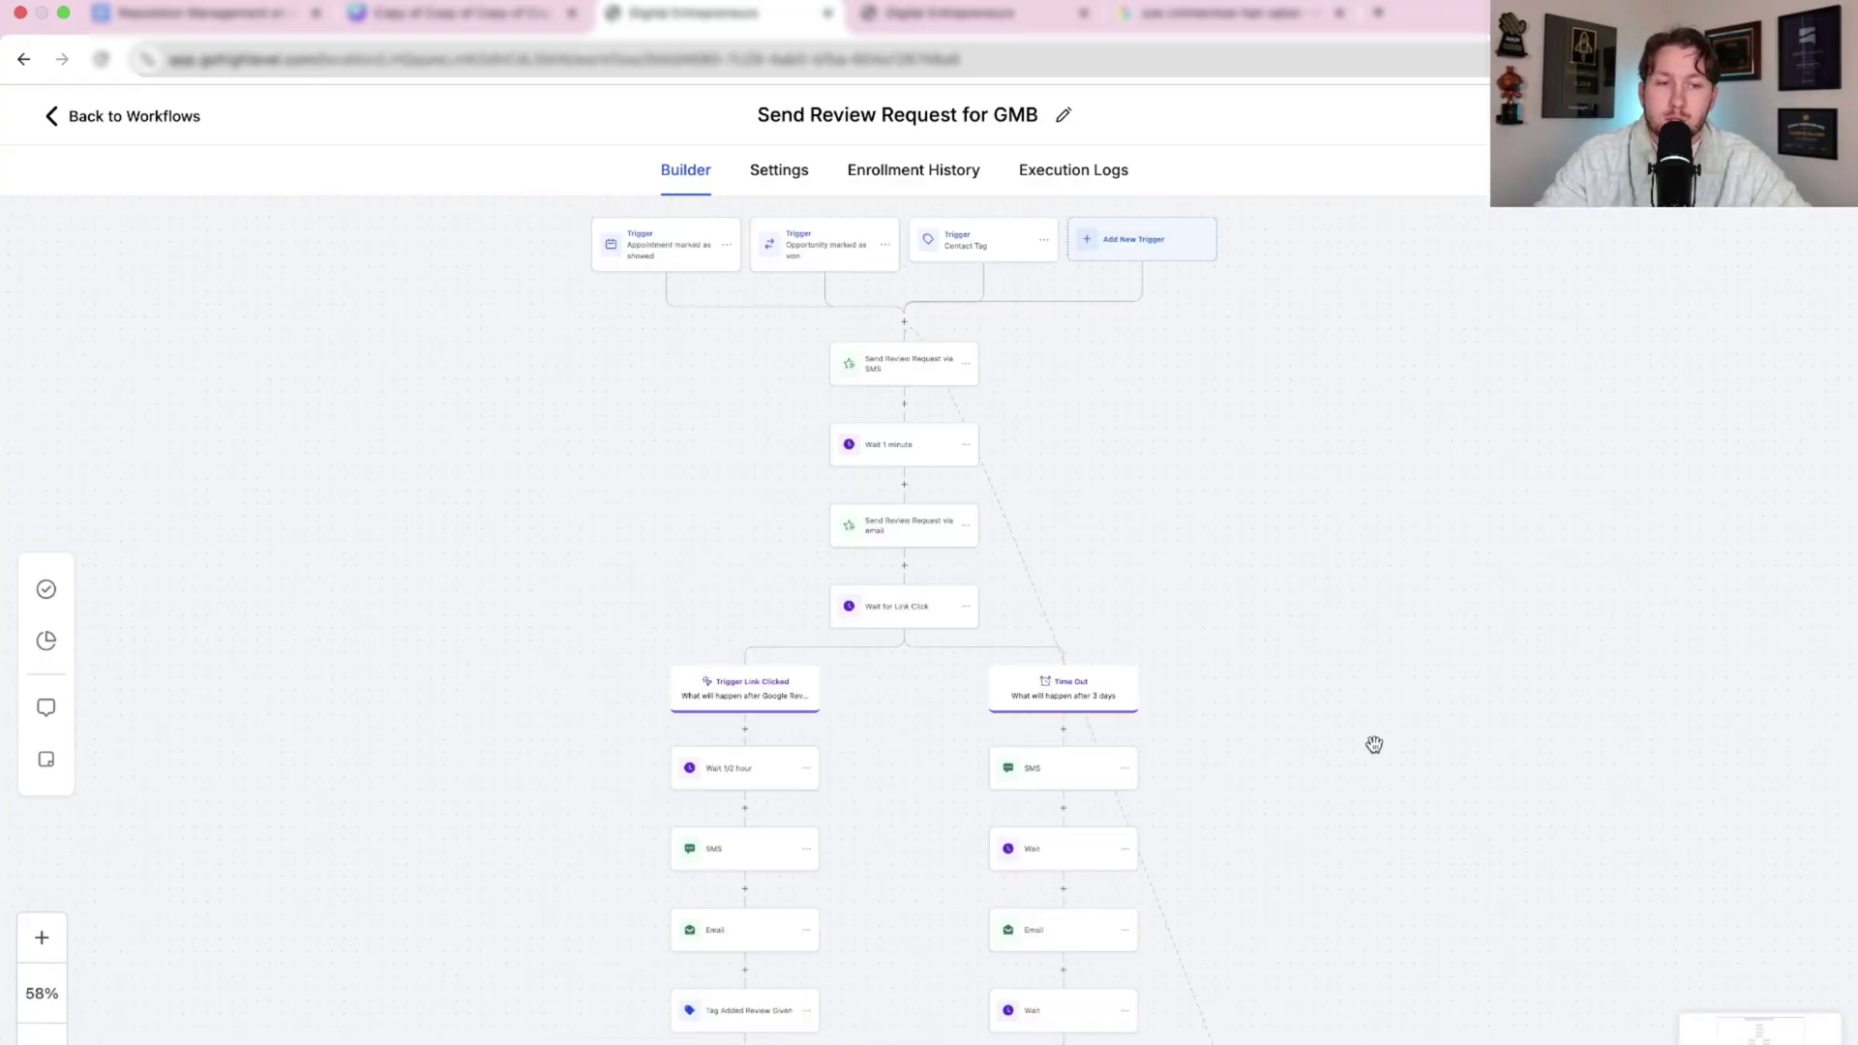
{"action": "mouse_move", "coordinate": [1372, 746]}
{"action": "left_mouse_down"}
{"action": "mouse_move", "coordinate": [1381, 474]}
{"action": "mouse_move", "coordinate": [1373, 738]}
{"action": "left_mouse_up"}
{"action": "left_click_drag", "start_coordinate": [1324, 536], "coordinate": [1322, 535]}
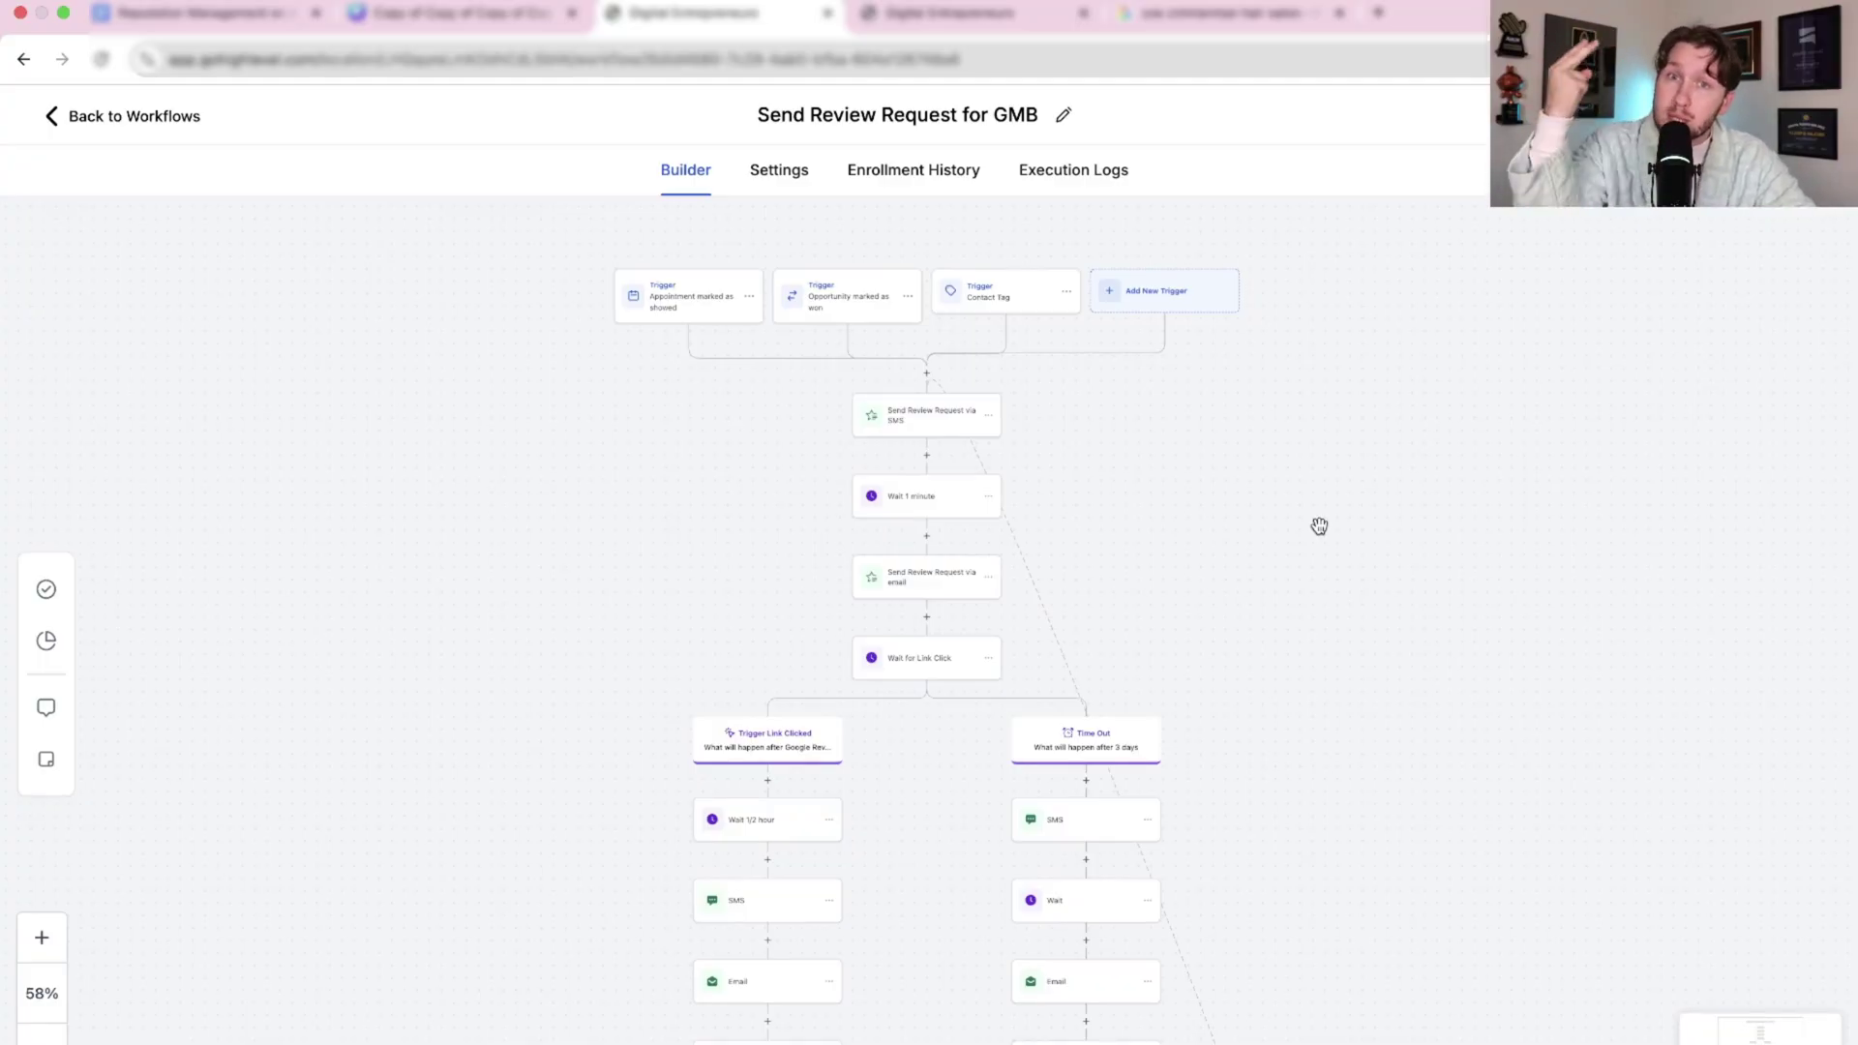
{"action": "left_click_drag", "start_coordinate": [1319, 525], "coordinate": [1289, 485]}
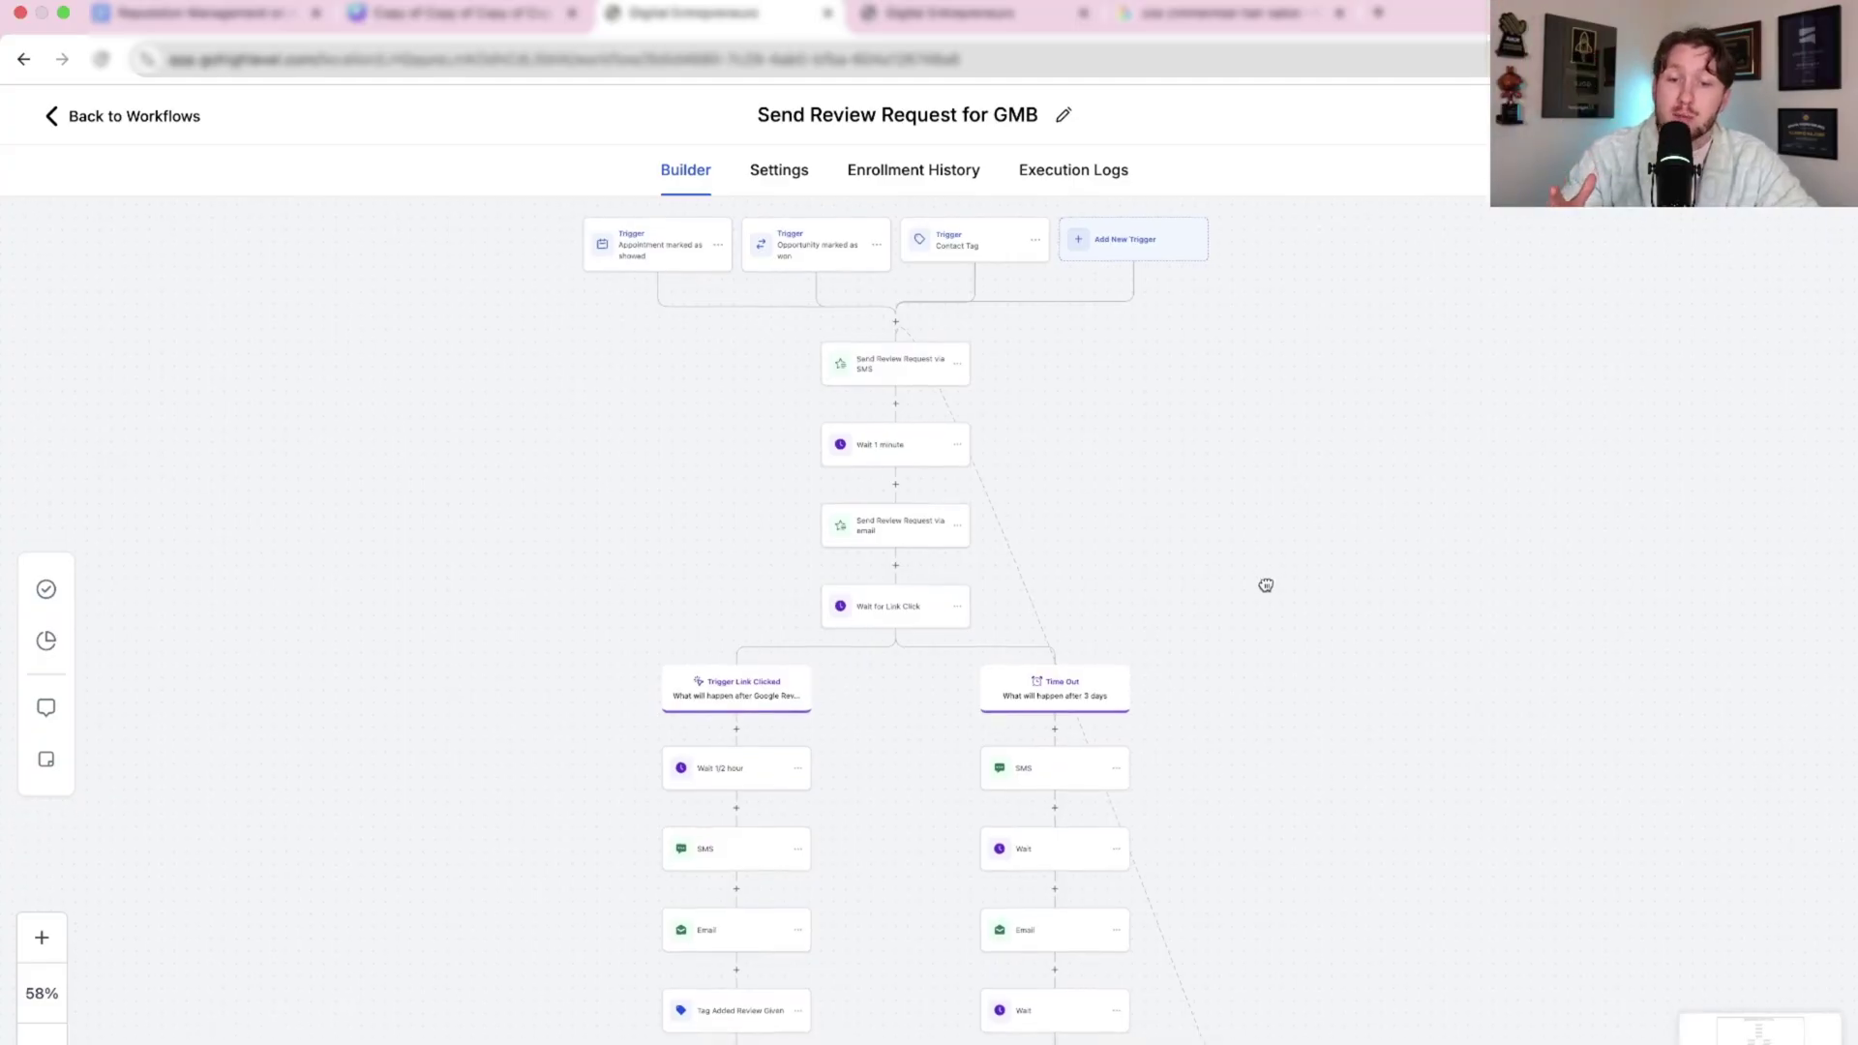
{"action": "mouse_move", "coordinate": [1265, 585]}
{"action": "left_mouse_down"}
{"action": "mouse_move", "coordinate": [1278, 631]}
{"action": "mouse_move", "coordinate": [1272, 594]}
{"action": "left_mouse_up"}
{"action": "scroll", "coordinate": [1273, 594], "scroll_direction": "down", "scroll_amount": 4}
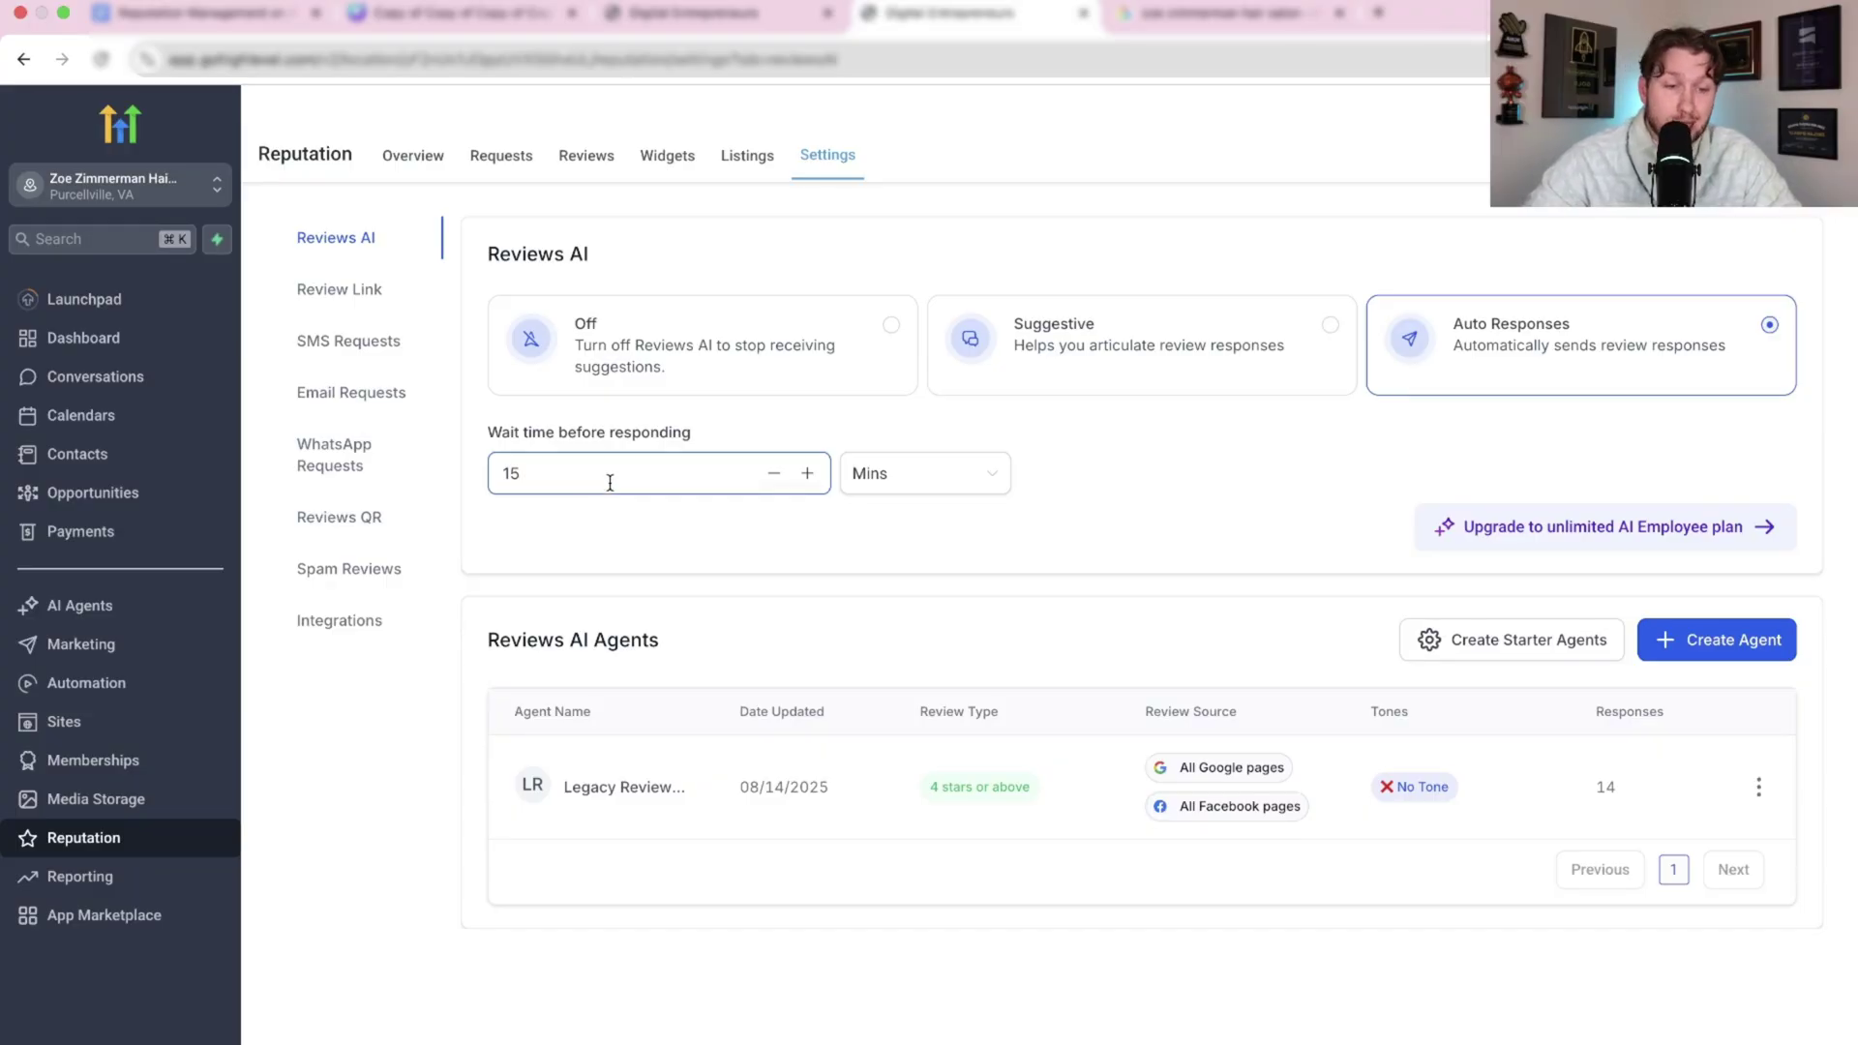
Step: Switch to the salon's Google Business Profile showing a 5.0 rating from 170 reviews
{"action": "left_click", "coordinate": [1171, 14]}
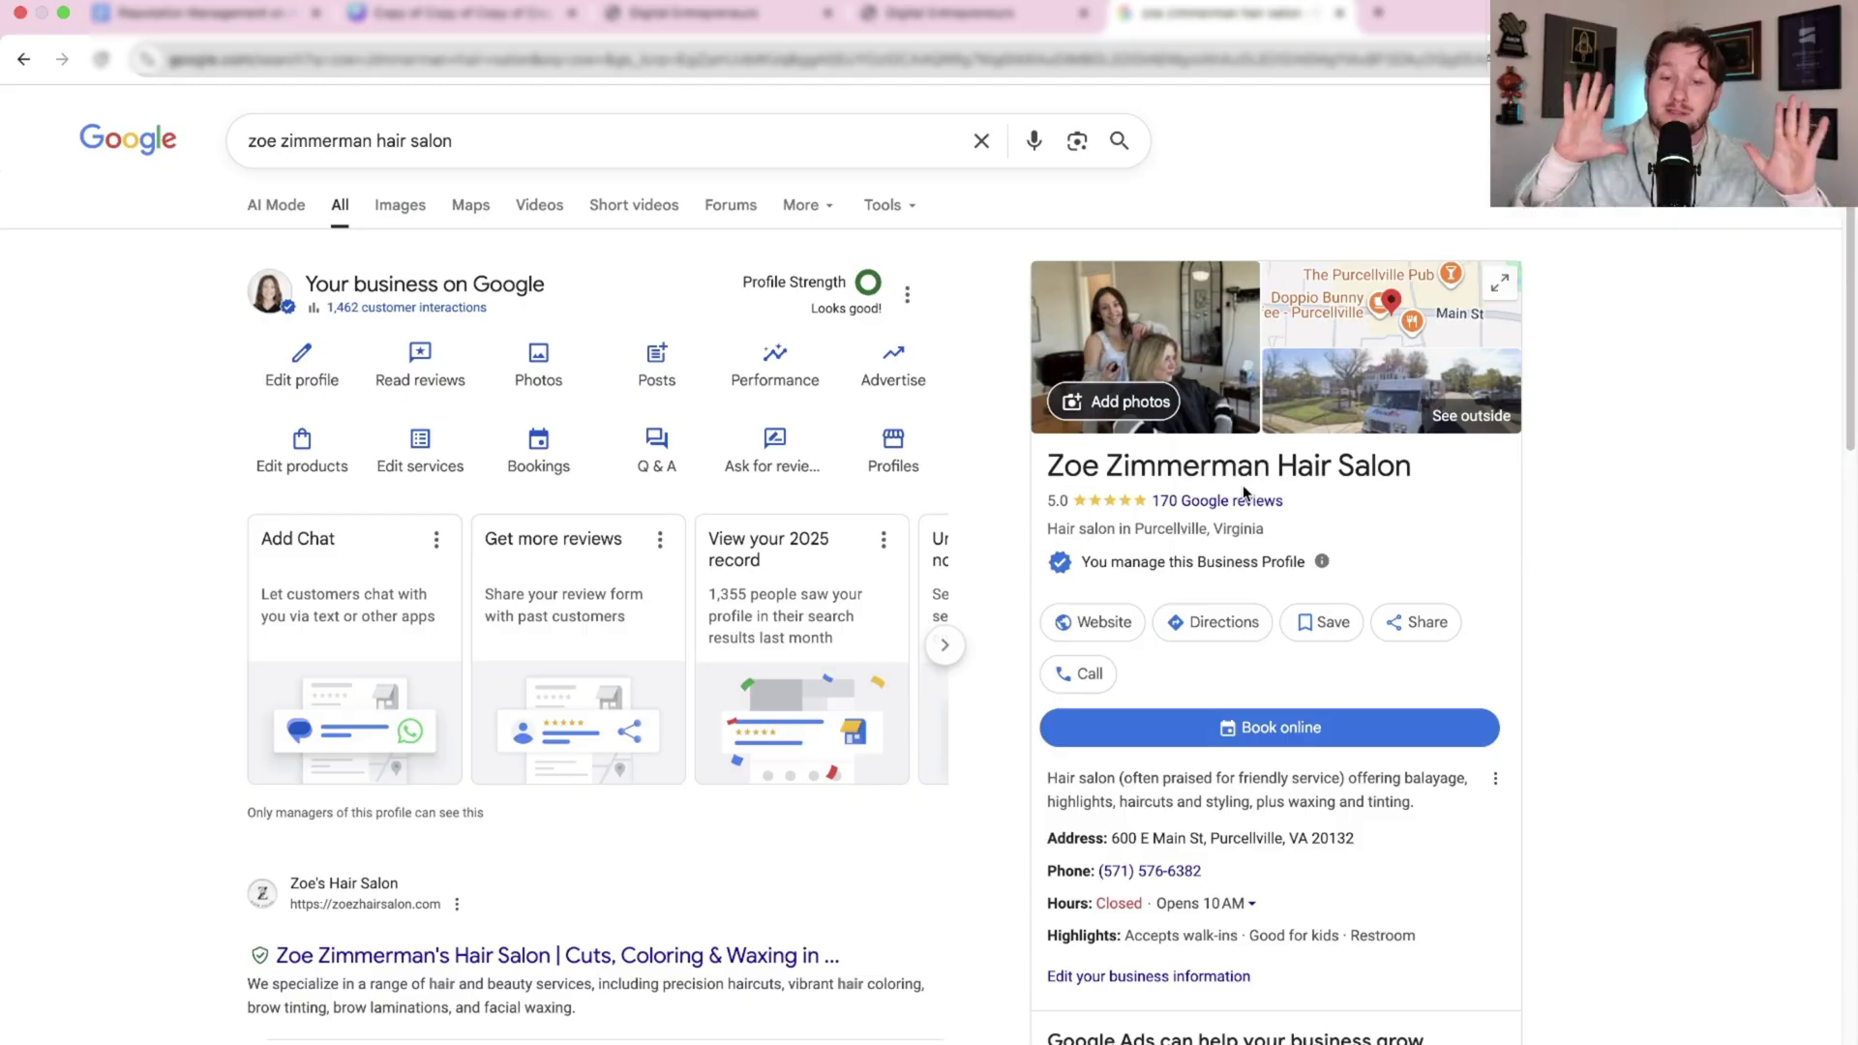
Step: Return to the Reviews AI settings, still on Auto Responses with a 15-minute wait
{"action": "left_click", "coordinate": [978, 15]}
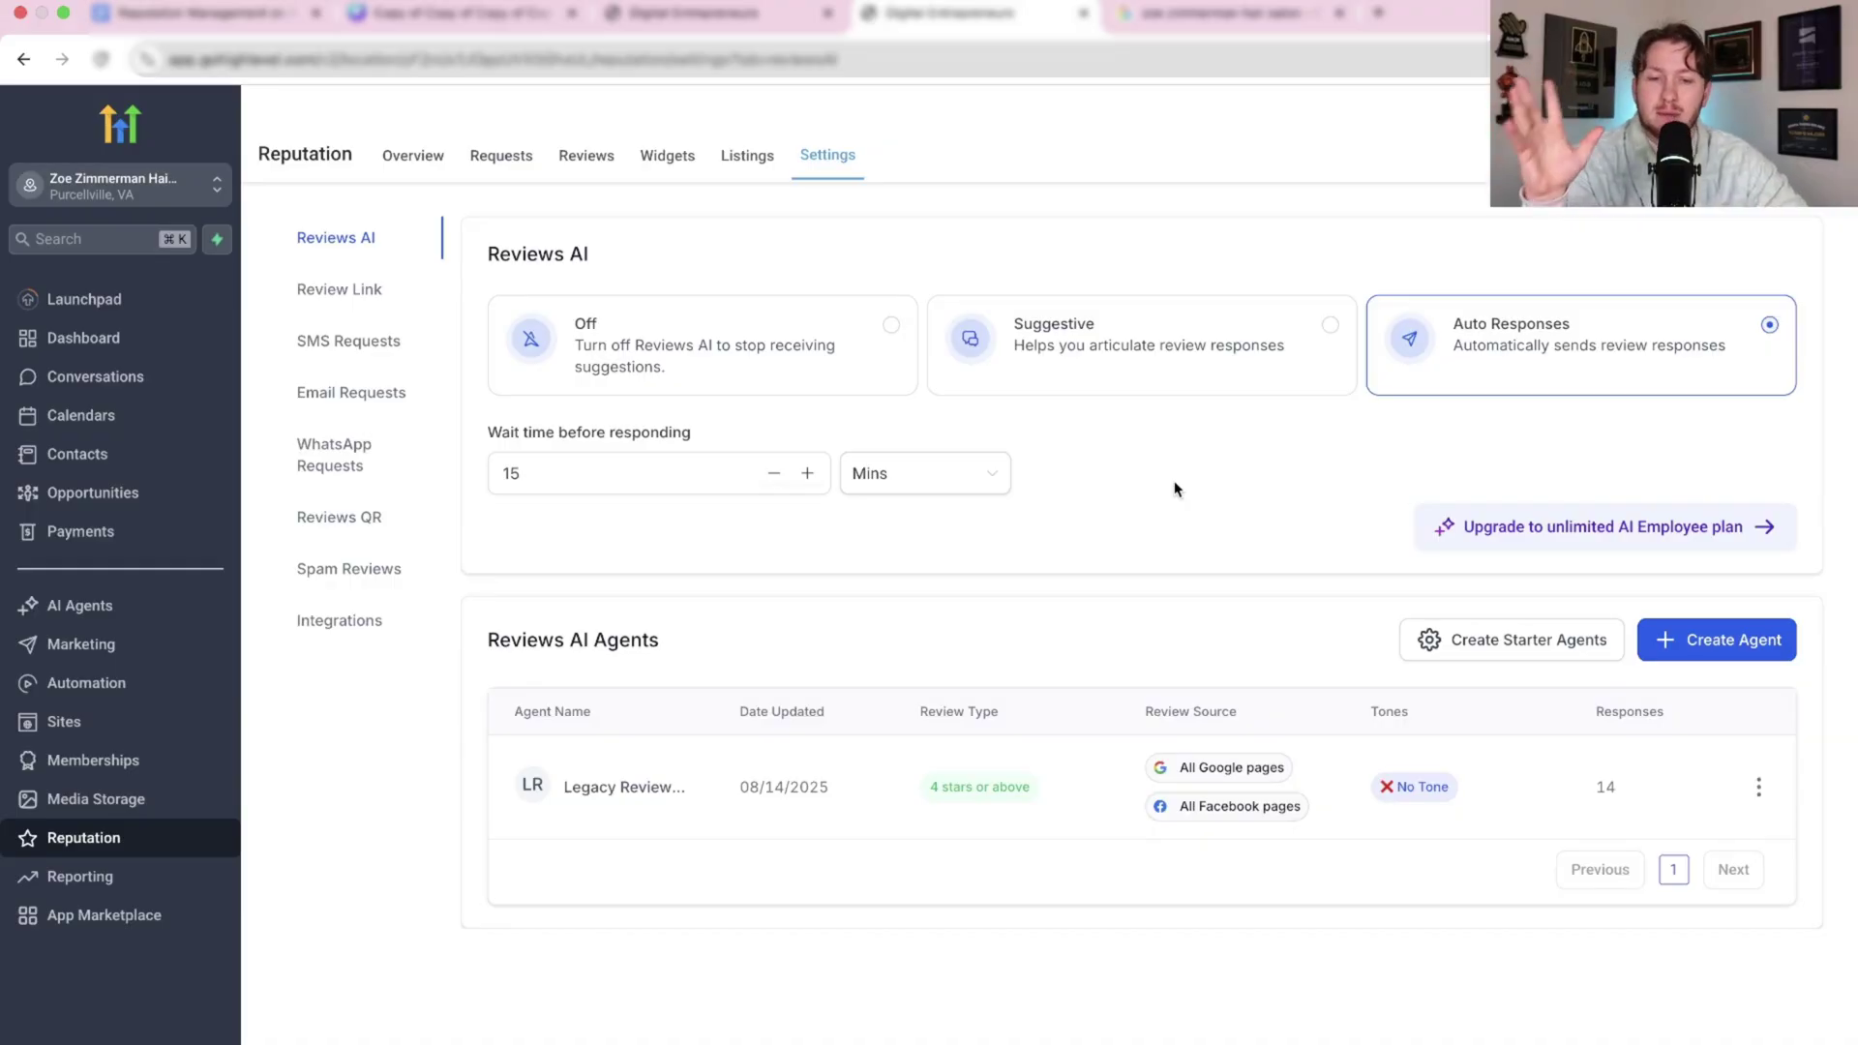
Step: Focus the wait-time-before-responding field in the Reviews AI settings
{"action": "left_click", "coordinate": [531, 486]}
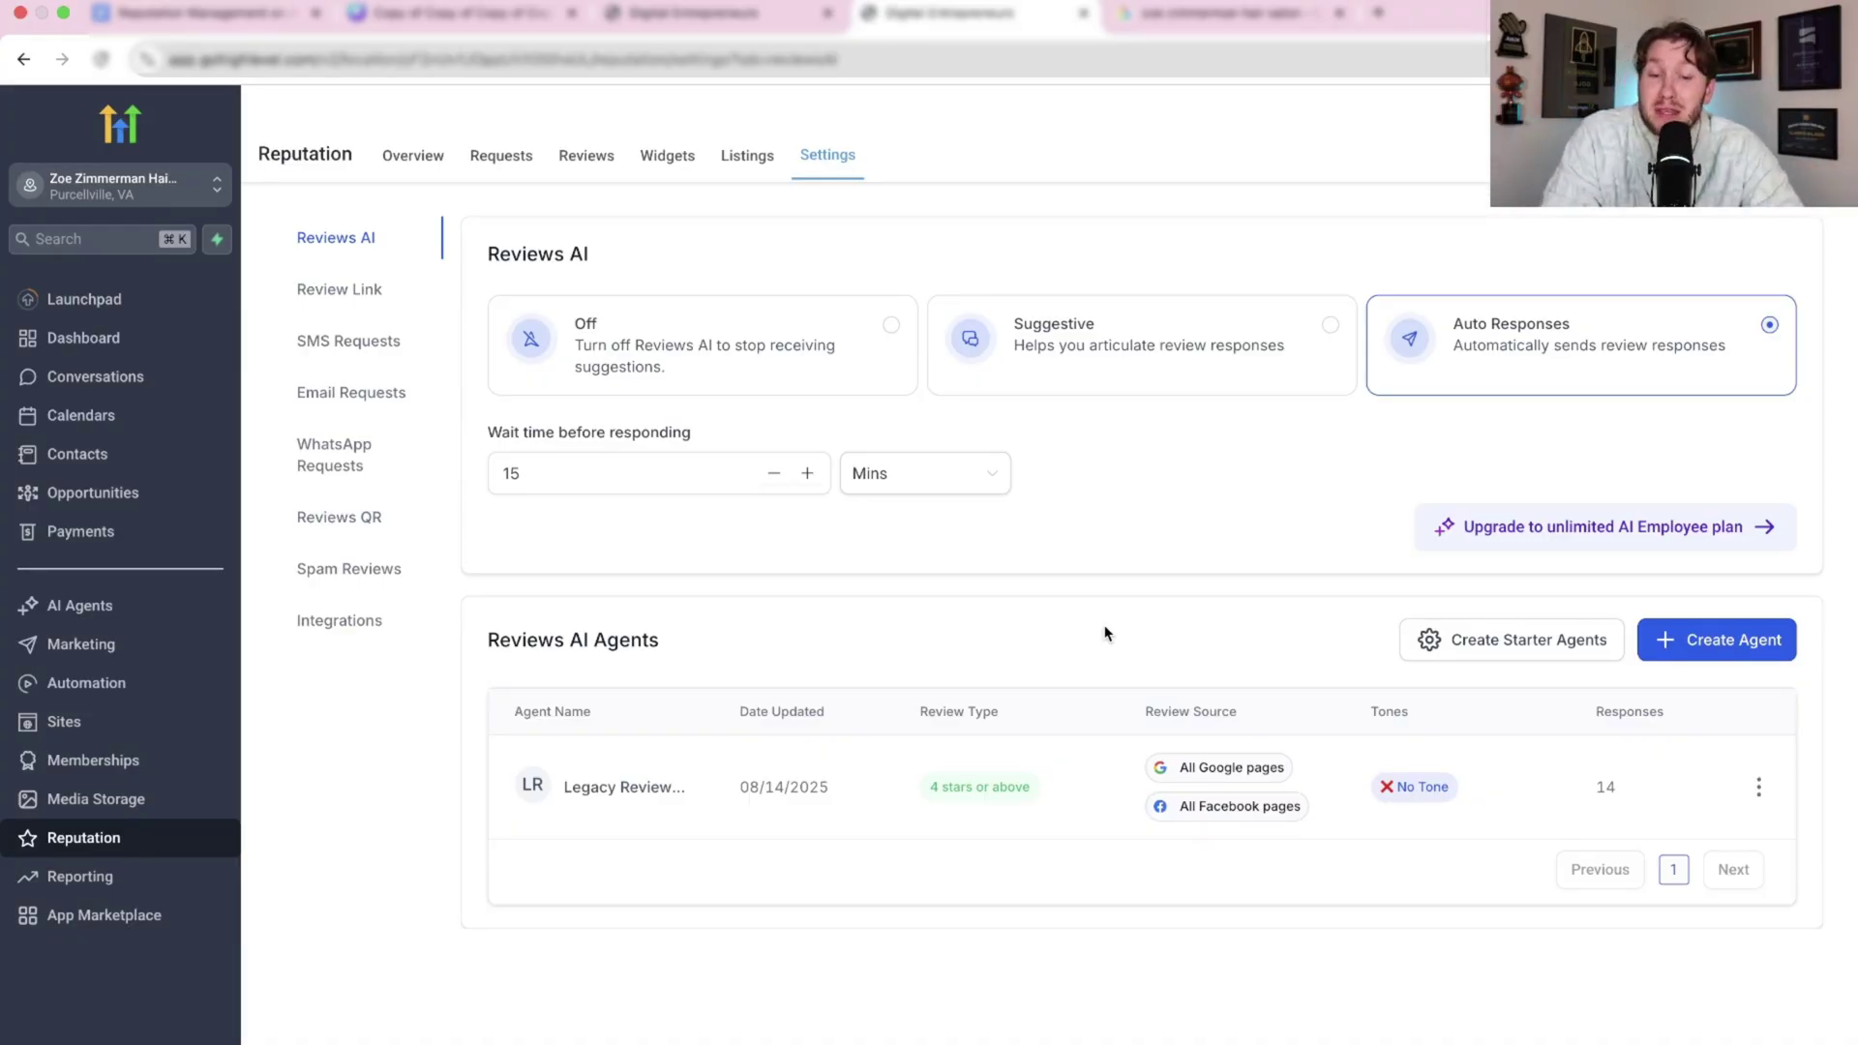
Step: Start a new Reviews AI agent, browse its templates, and close without choosing one
{"action": "left_click", "coordinate": [1669, 639]}
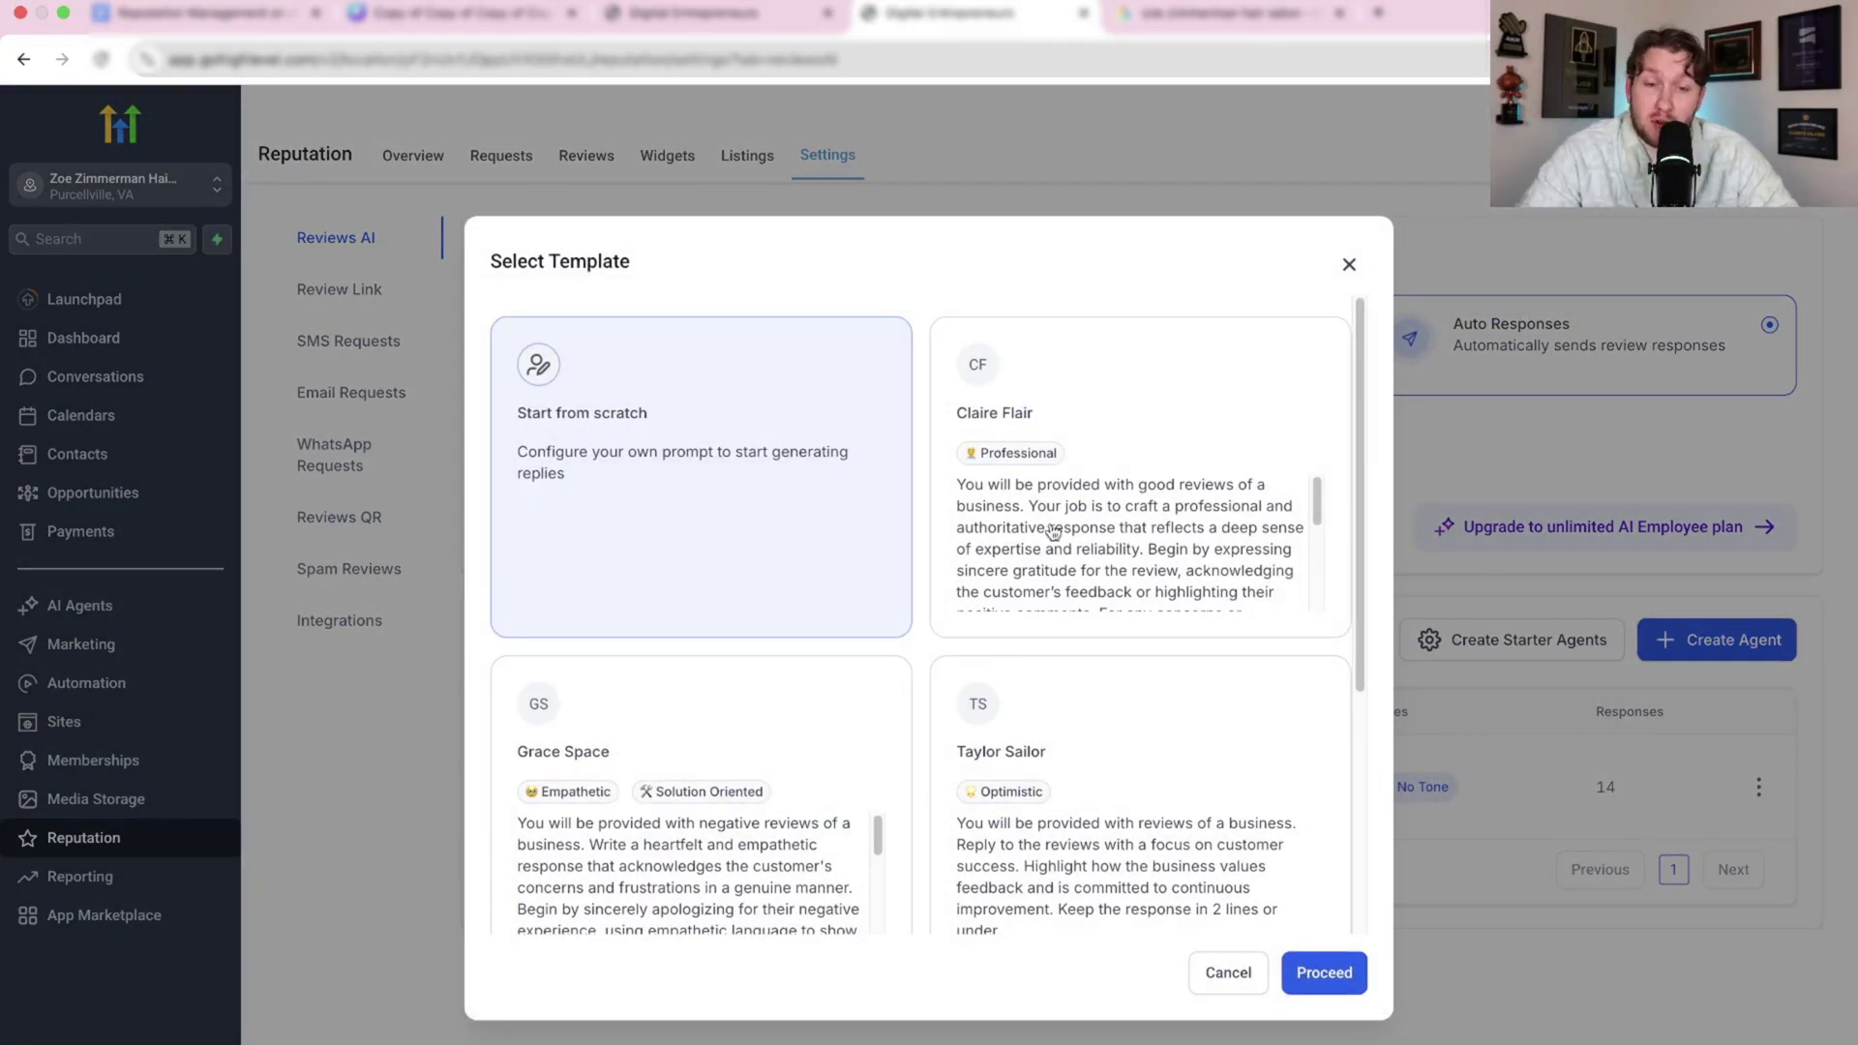
{"action": "scroll", "coordinate": [1136, 503], "scroll_direction": "down", "scroll_amount": 3}
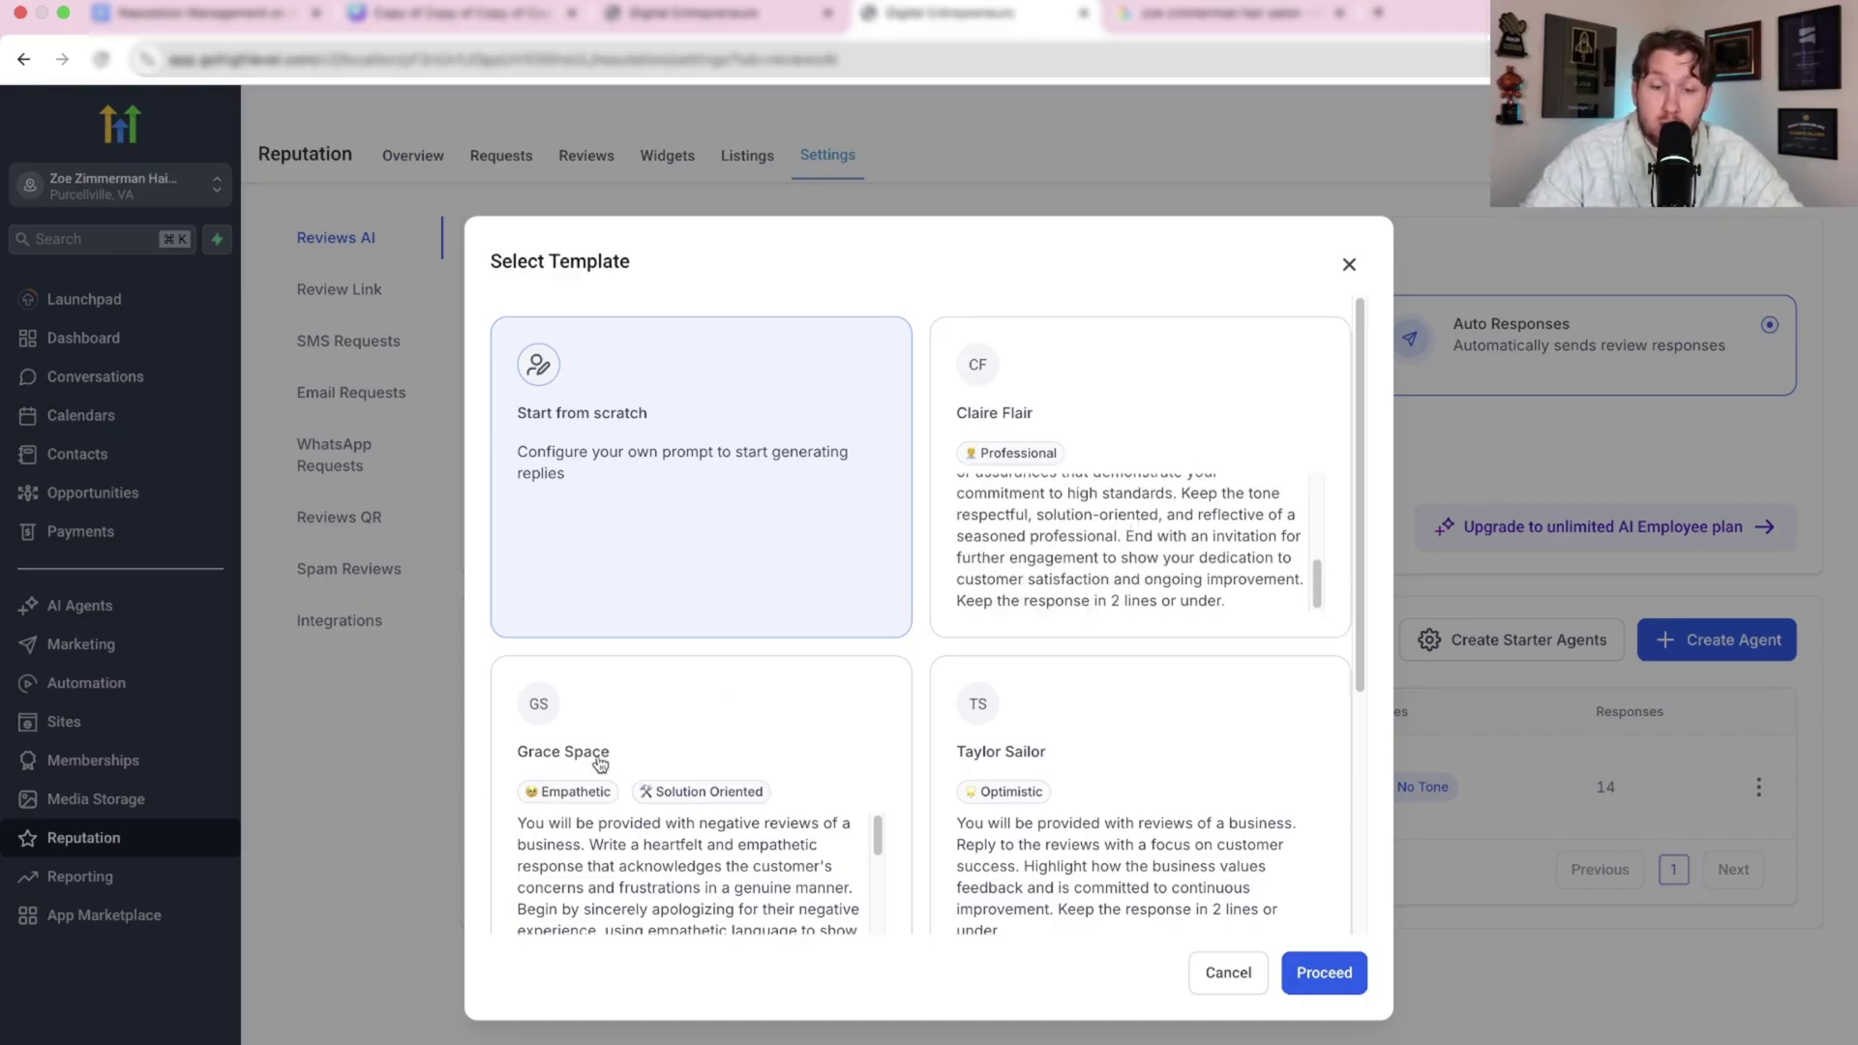
{"action": "scroll", "coordinate": [875, 711], "scroll_direction": "down", "scroll_amount": 4}
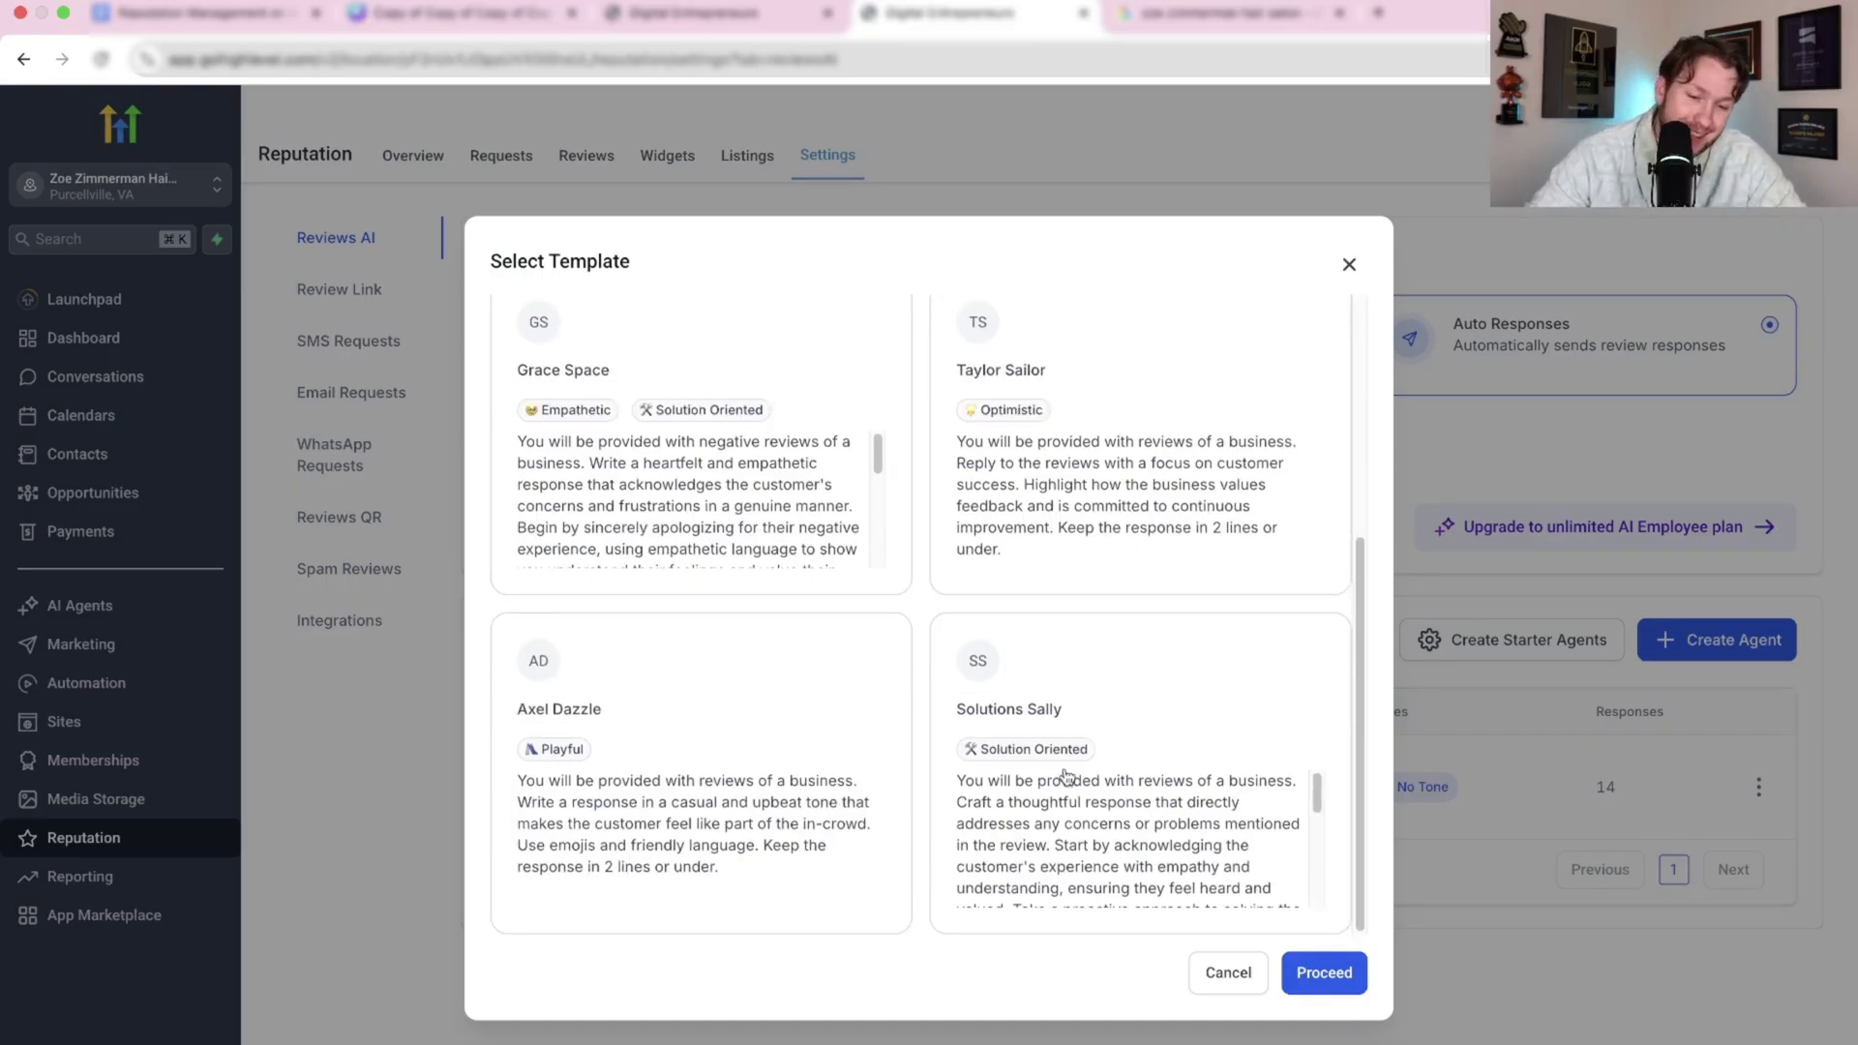
{"action": "scroll", "coordinate": [929, 782], "scroll_direction": "up", "scroll_amount": 4}
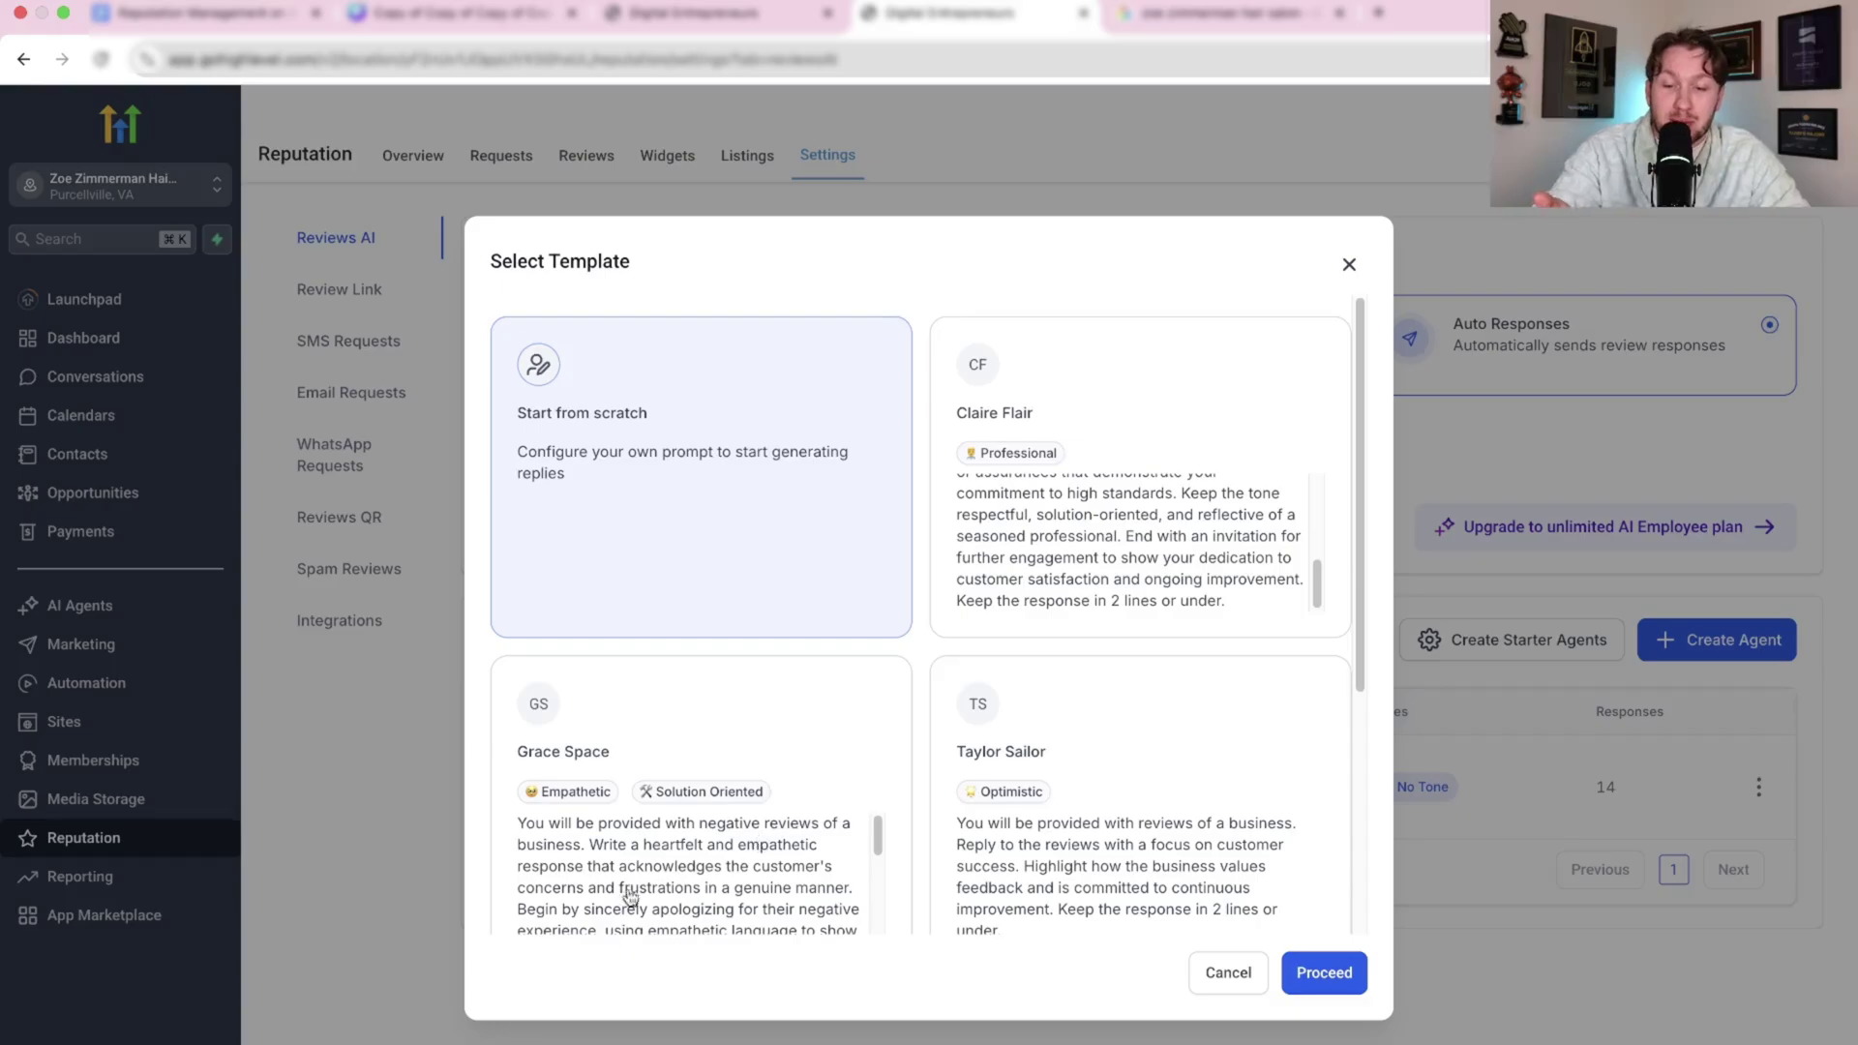
{"action": "scroll", "coordinate": [697, 864], "scroll_direction": "down", "scroll_amount": 1}
{"action": "scroll", "coordinate": [823, 746], "scroll_direction": "down", "scroll_amount": 2}
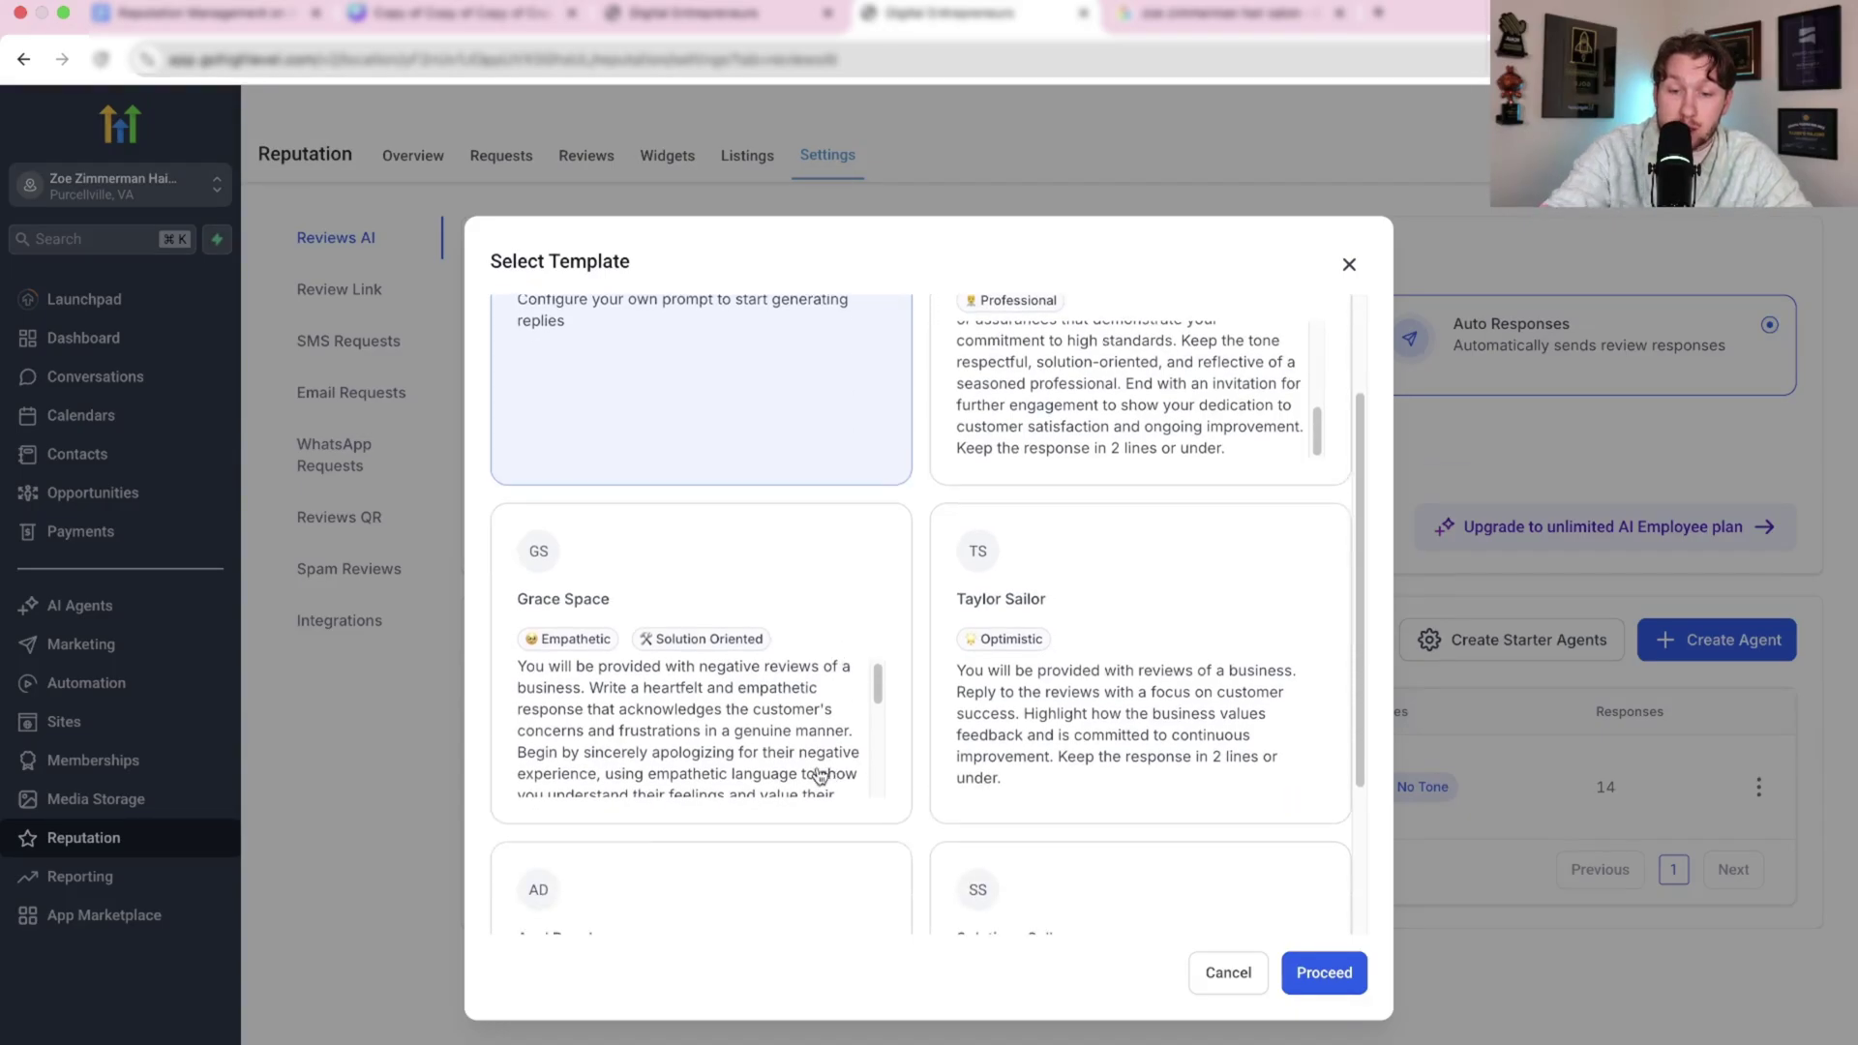
{"action": "scroll", "coordinate": [748, 780], "scroll_direction": "down", "scroll_amount": 4}
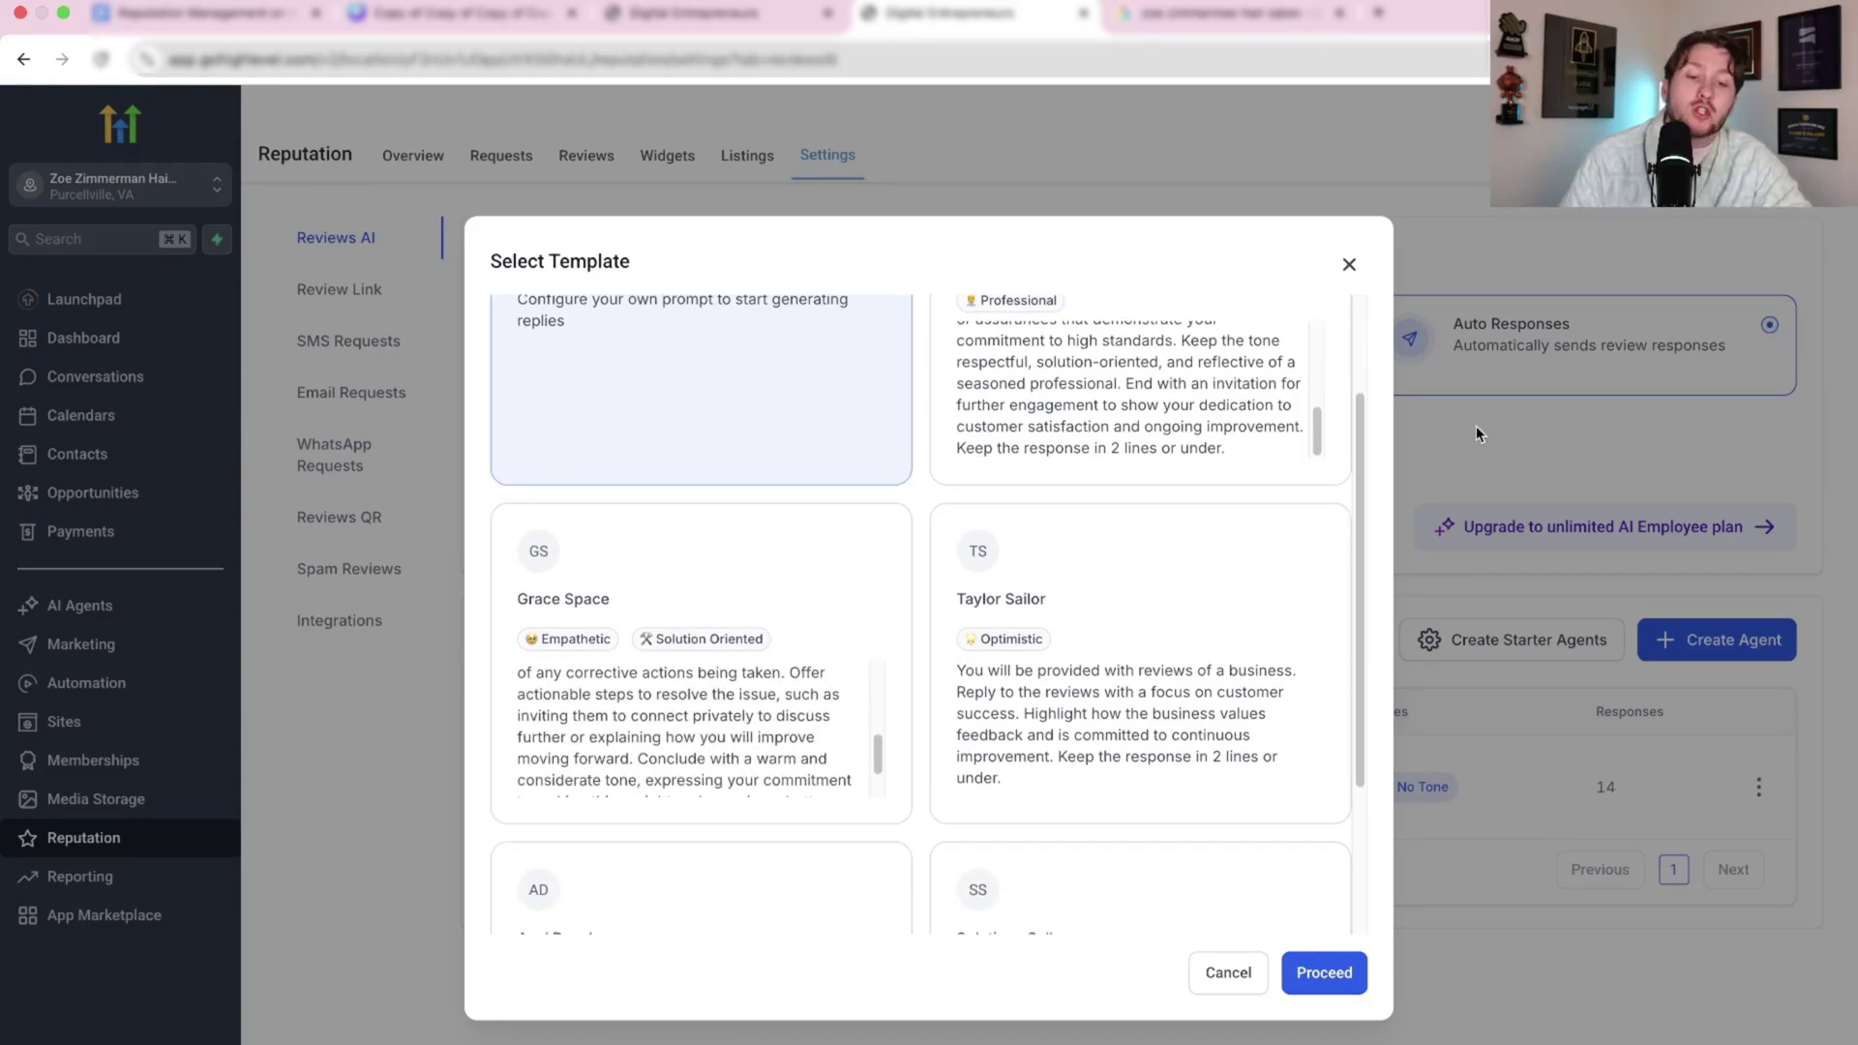
{"action": "left_click", "coordinate": [1349, 264]}
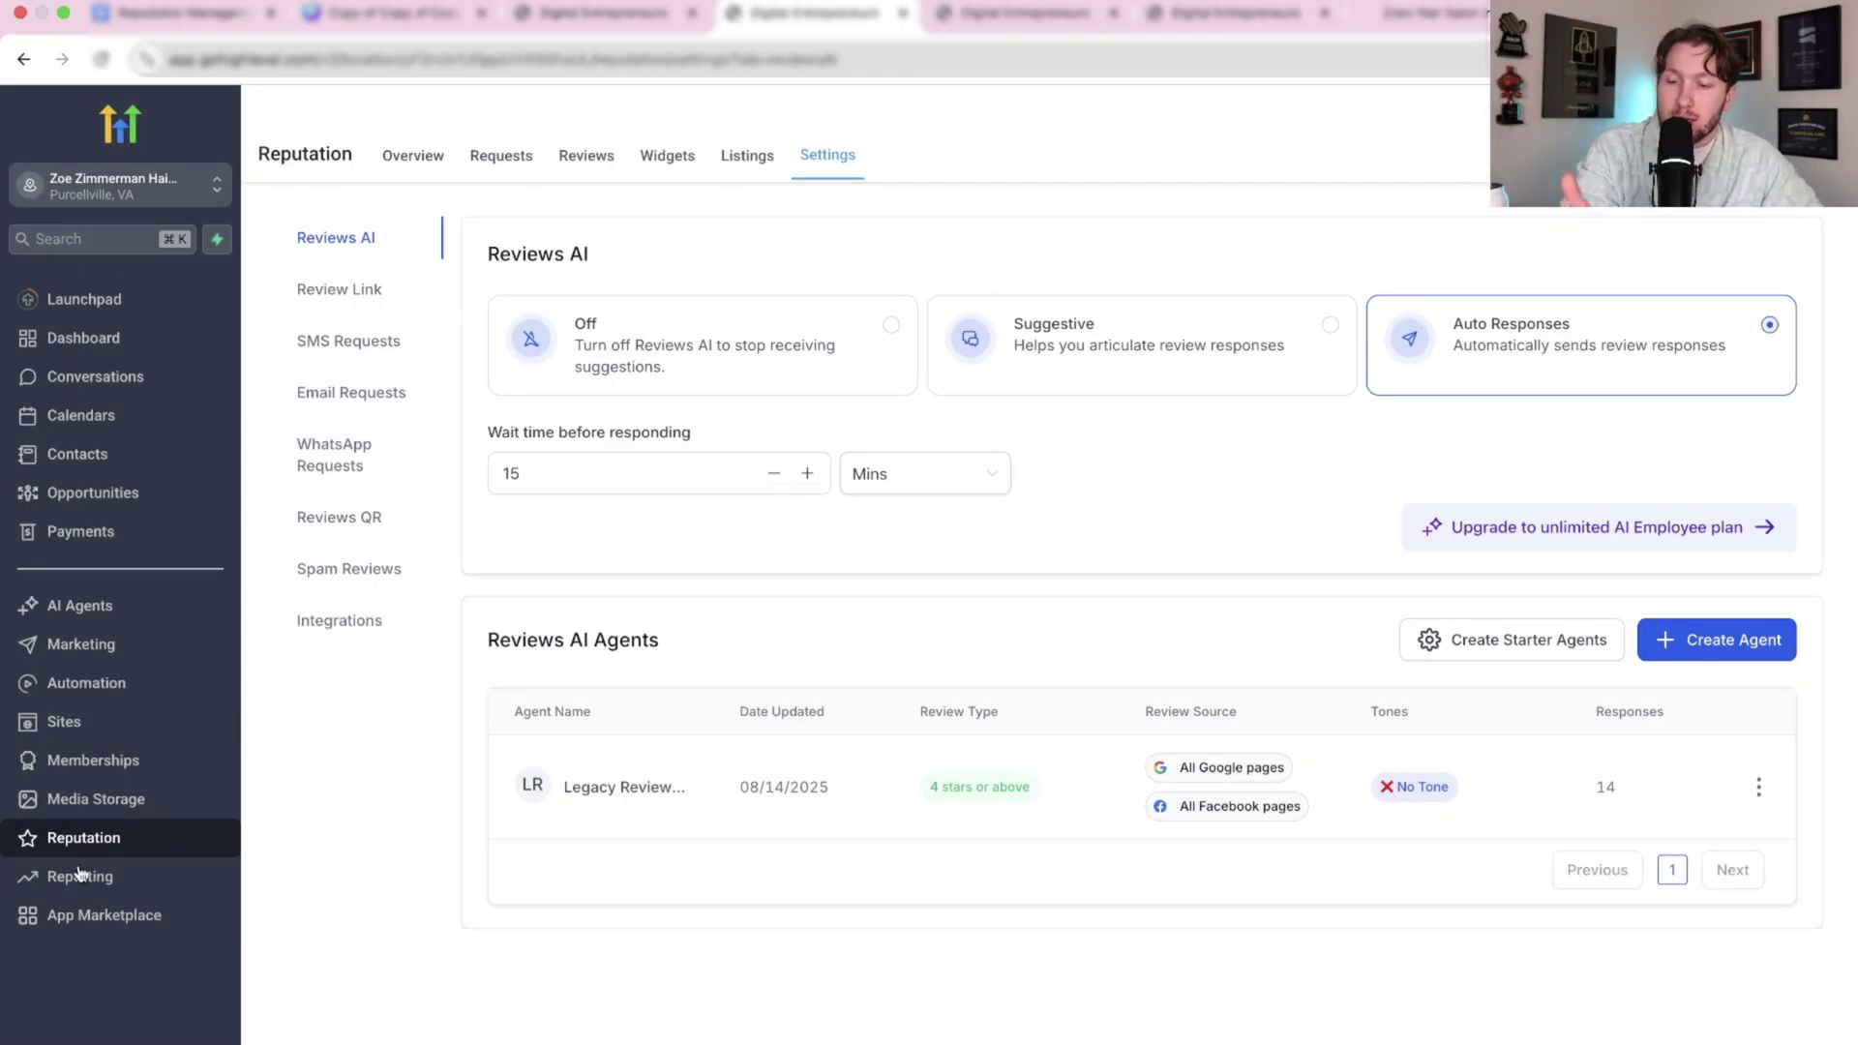
Step: On the review Widgets page, start a new widget and then discard it
{"action": "left_click", "coordinate": [657, 176]}
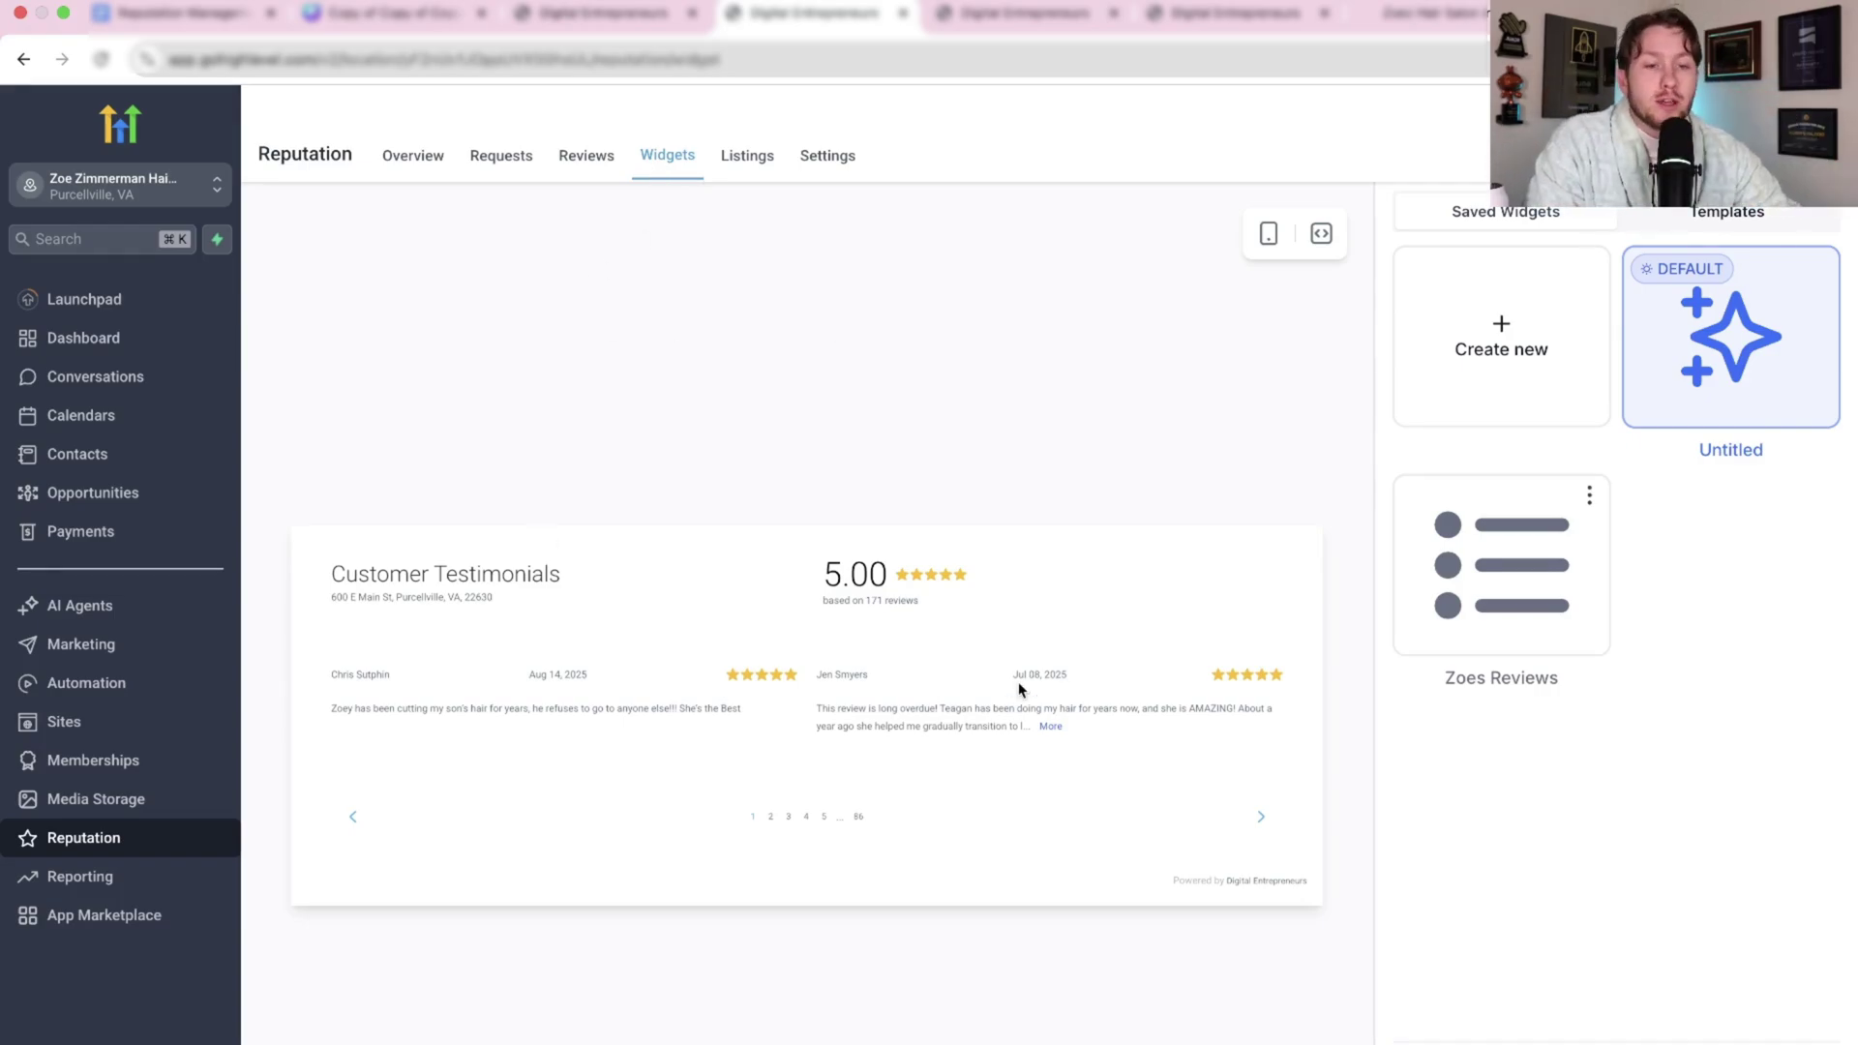
{"action": "left_click", "coordinate": [1428, 392]}
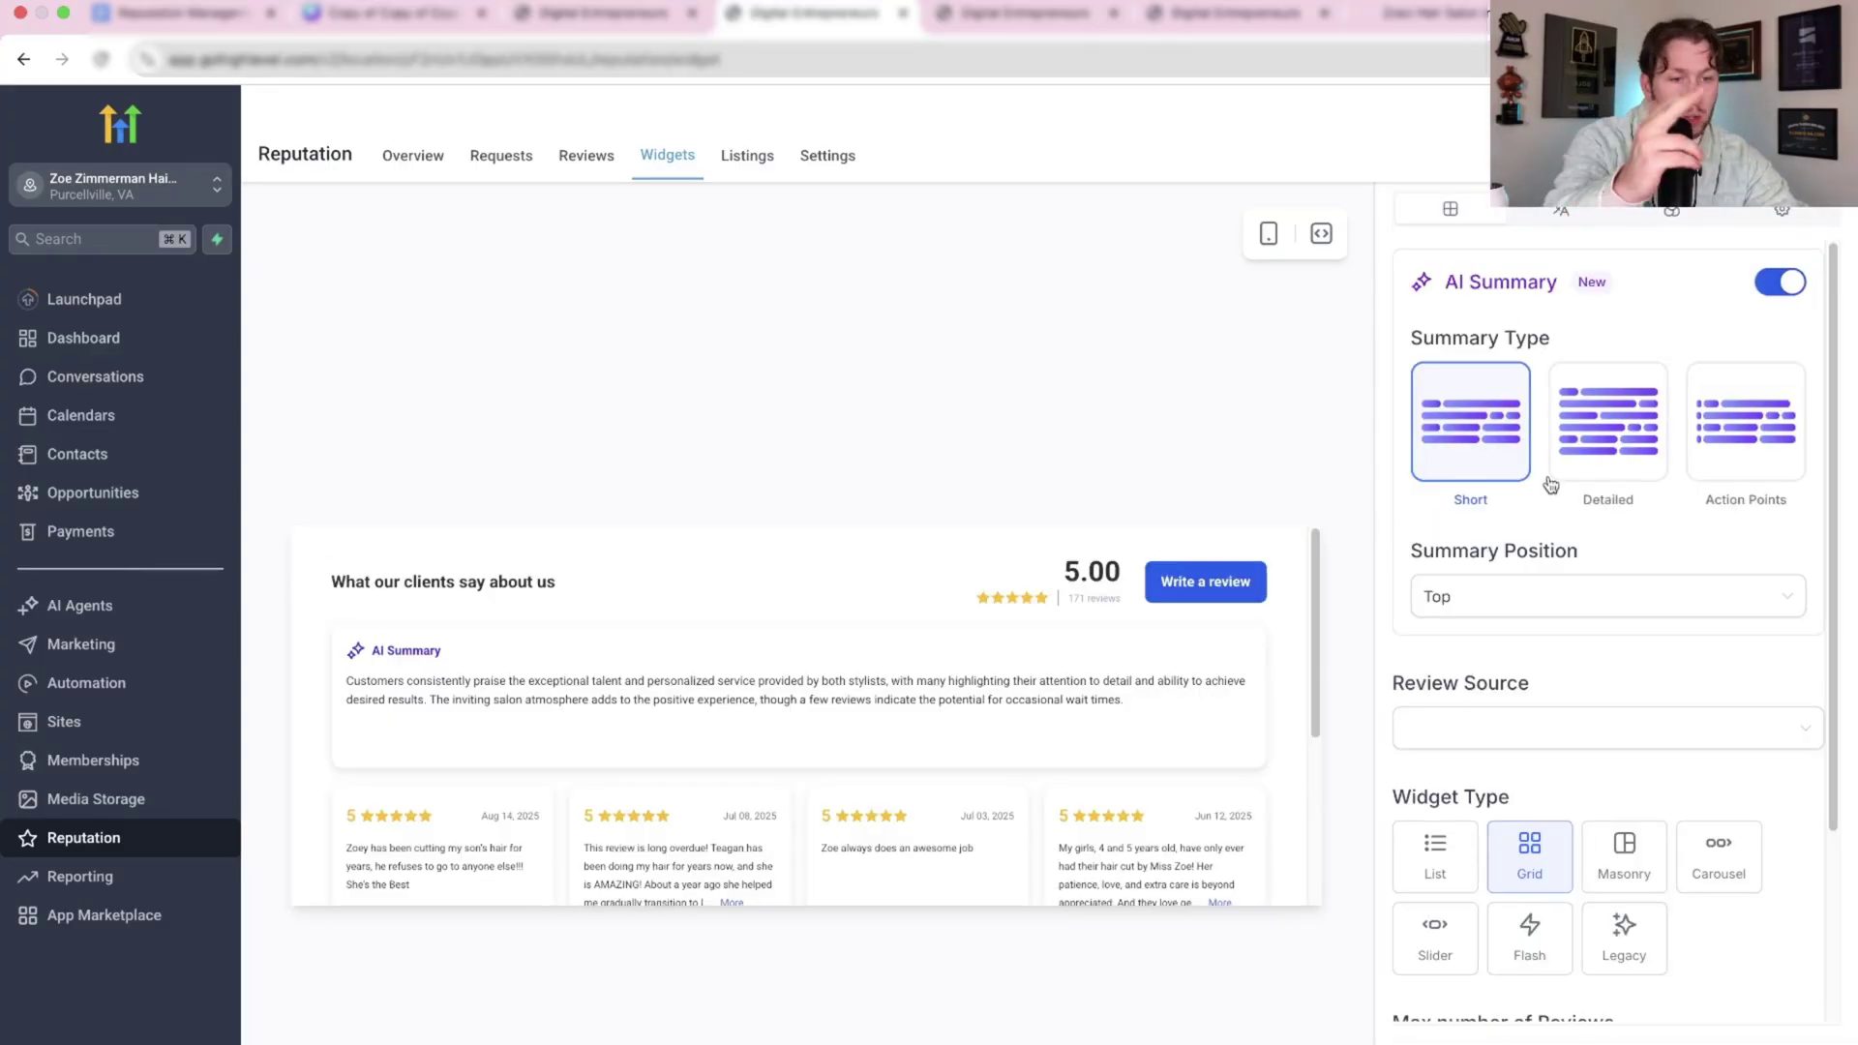
{"action": "scroll", "coordinate": [1555, 497], "scroll_direction": "down", "scroll_amount": 3}
{"action": "scroll", "coordinate": [1555, 497], "scroll_direction": "up", "scroll_amount": 3}
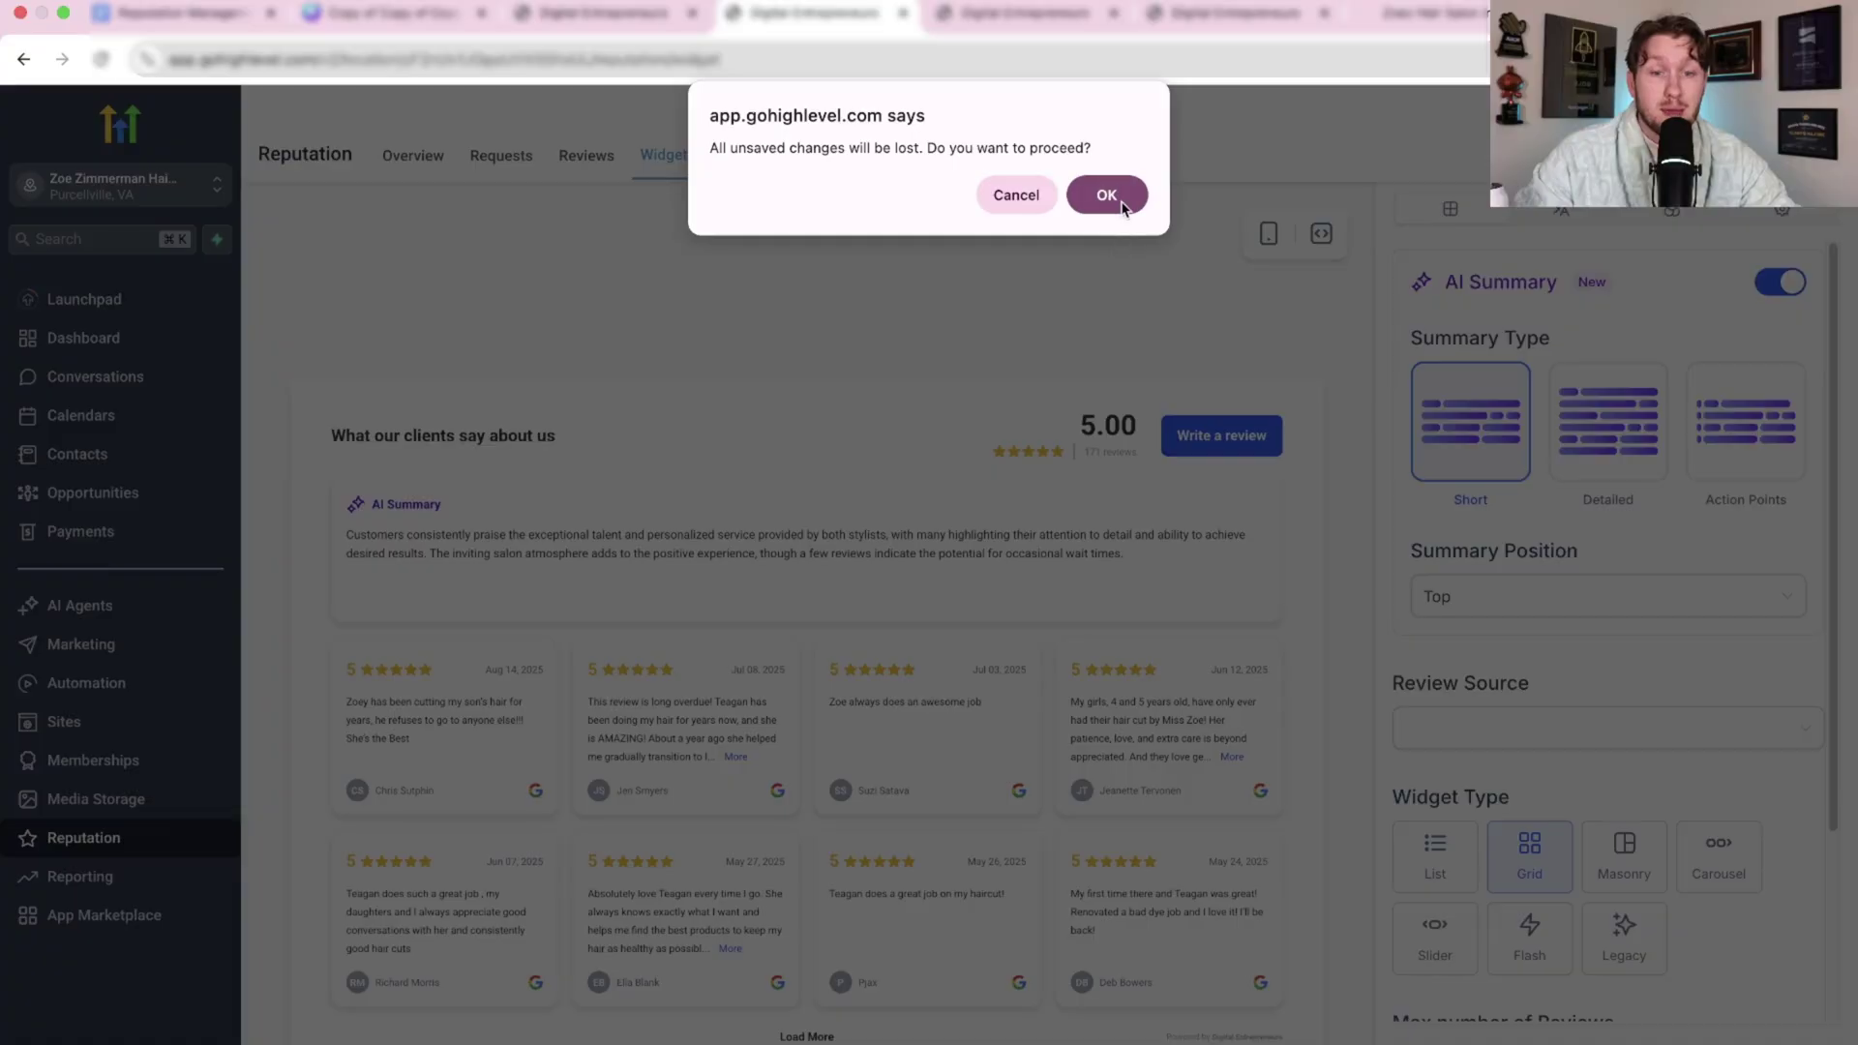
{"action": "left_click", "coordinate": [1106, 194]}
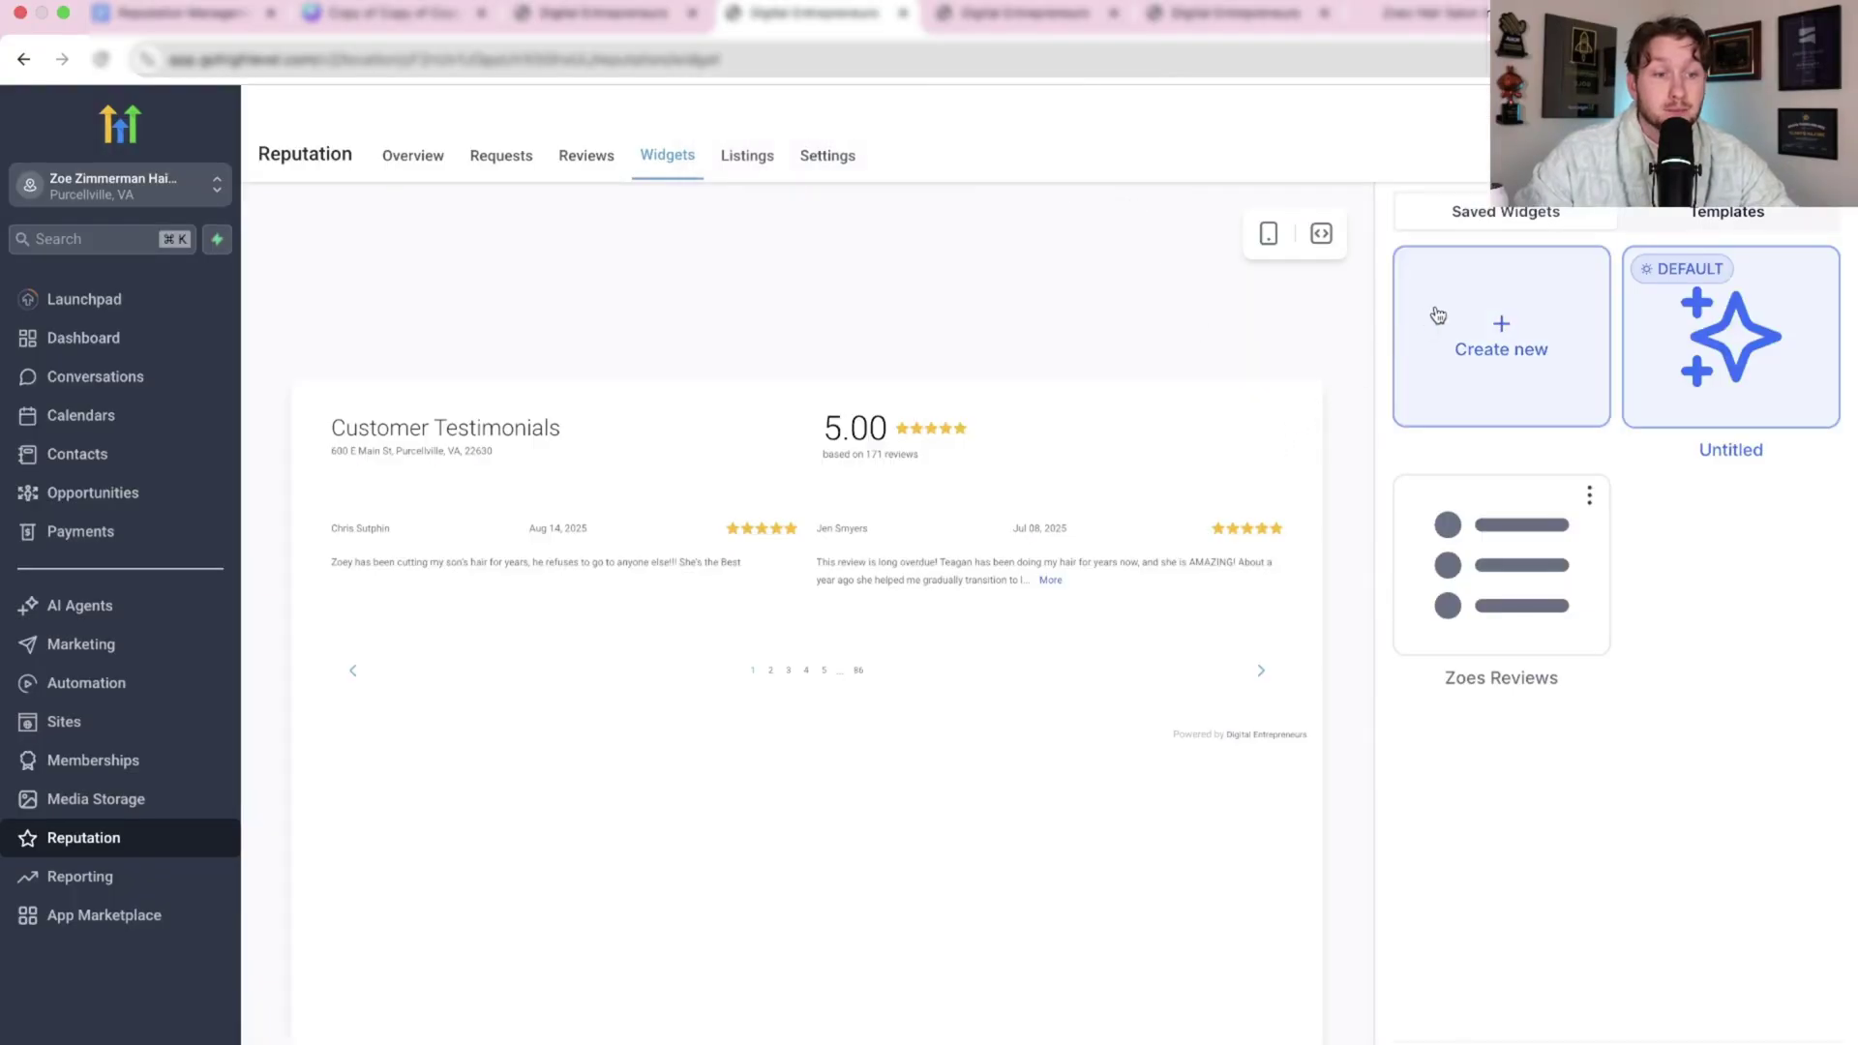
Step: Browse the ready-made review widget templates
{"action": "left_click", "coordinate": [1708, 215]}
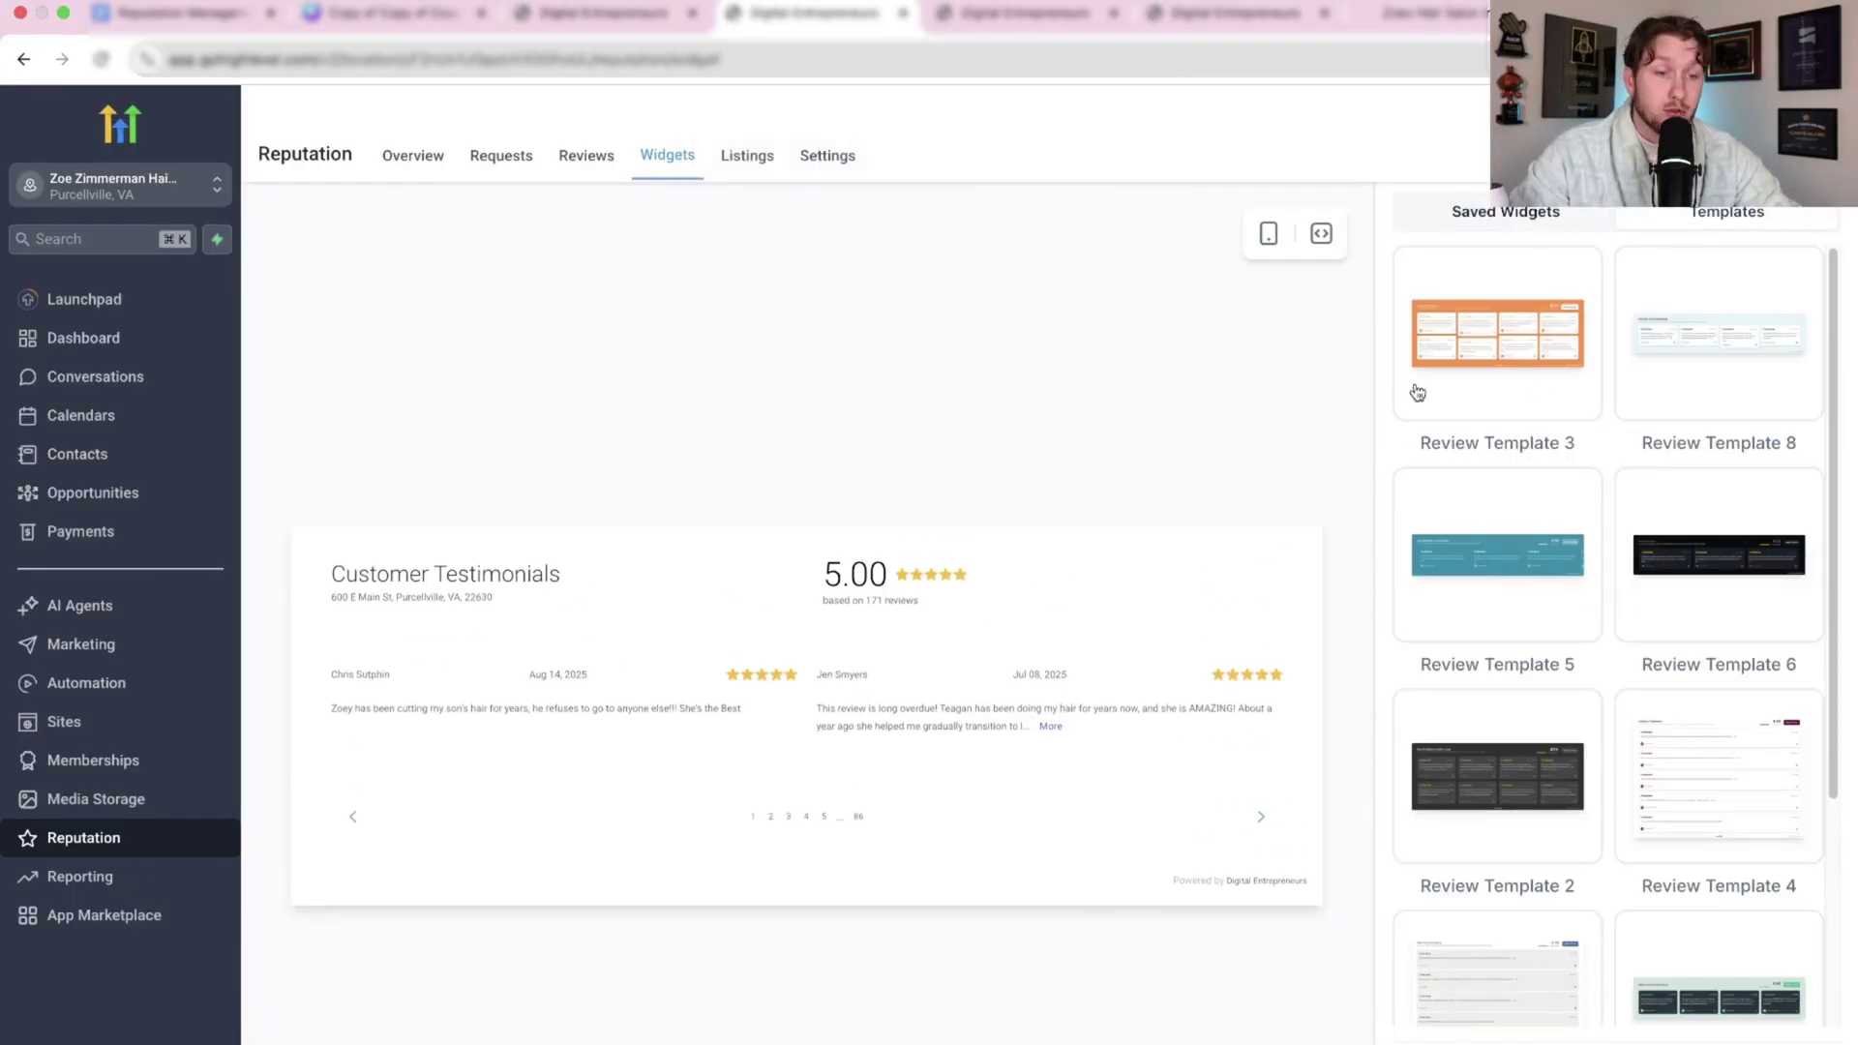
{"action": "scroll", "coordinate": [1501, 660], "scroll_direction": "down", "scroll_amount": 3}
{"action": "scroll", "coordinate": [1575, 664], "scroll_direction": "up", "scroll_amount": 3}
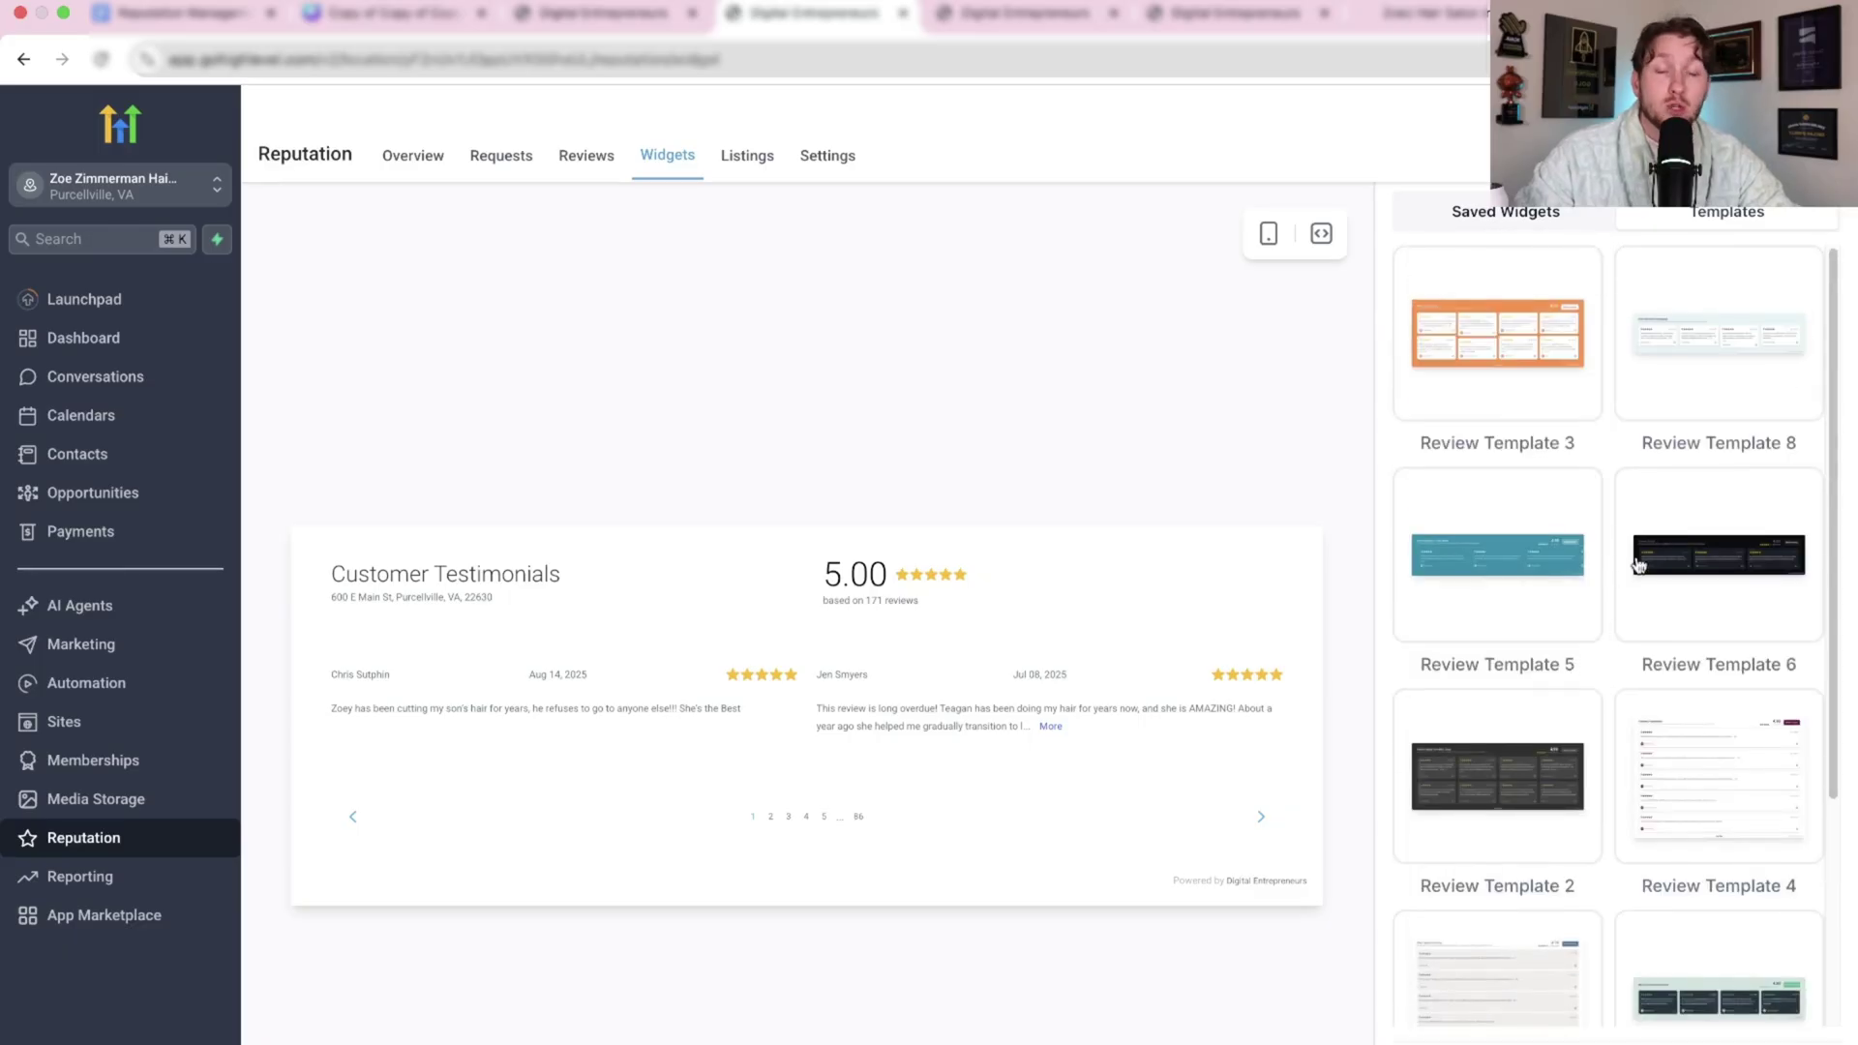
{"action": "left_click", "coordinate": [1494, 426]}
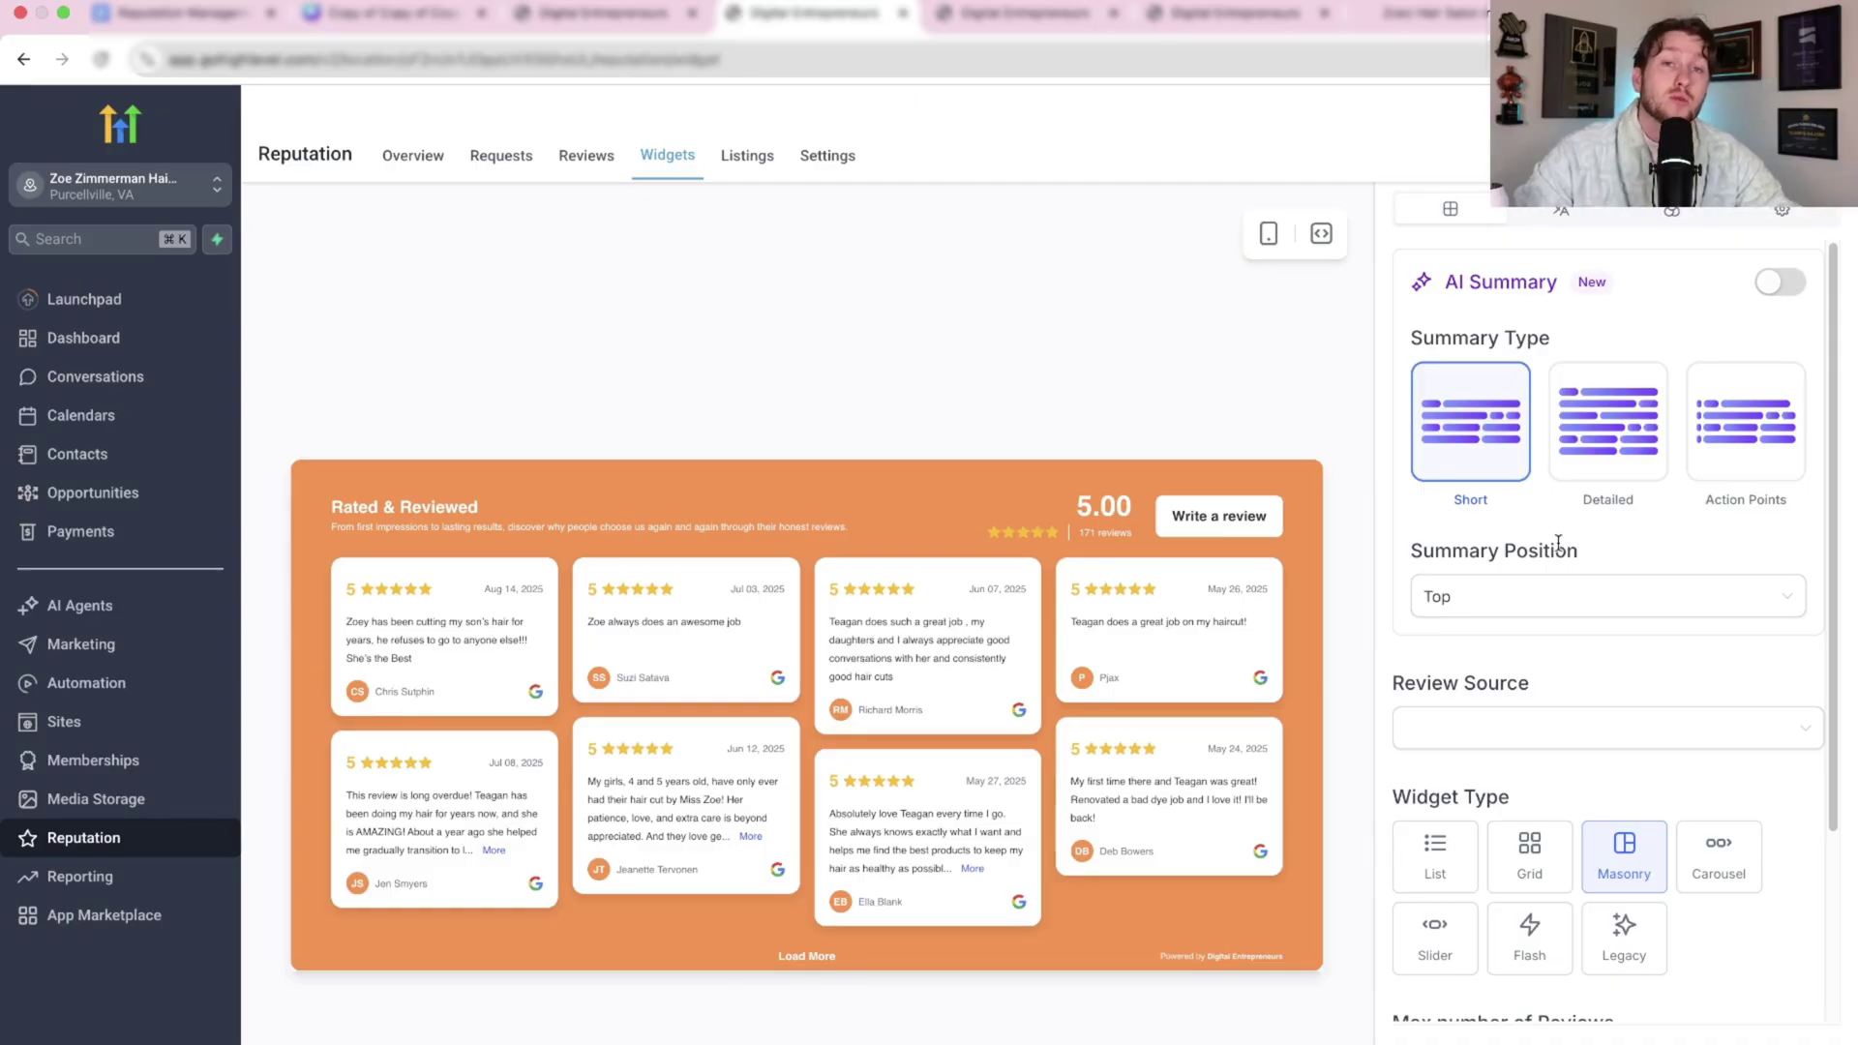
{"action": "scroll", "coordinate": [1510, 426], "scroll_direction": "down", "scroll_amount": 5}
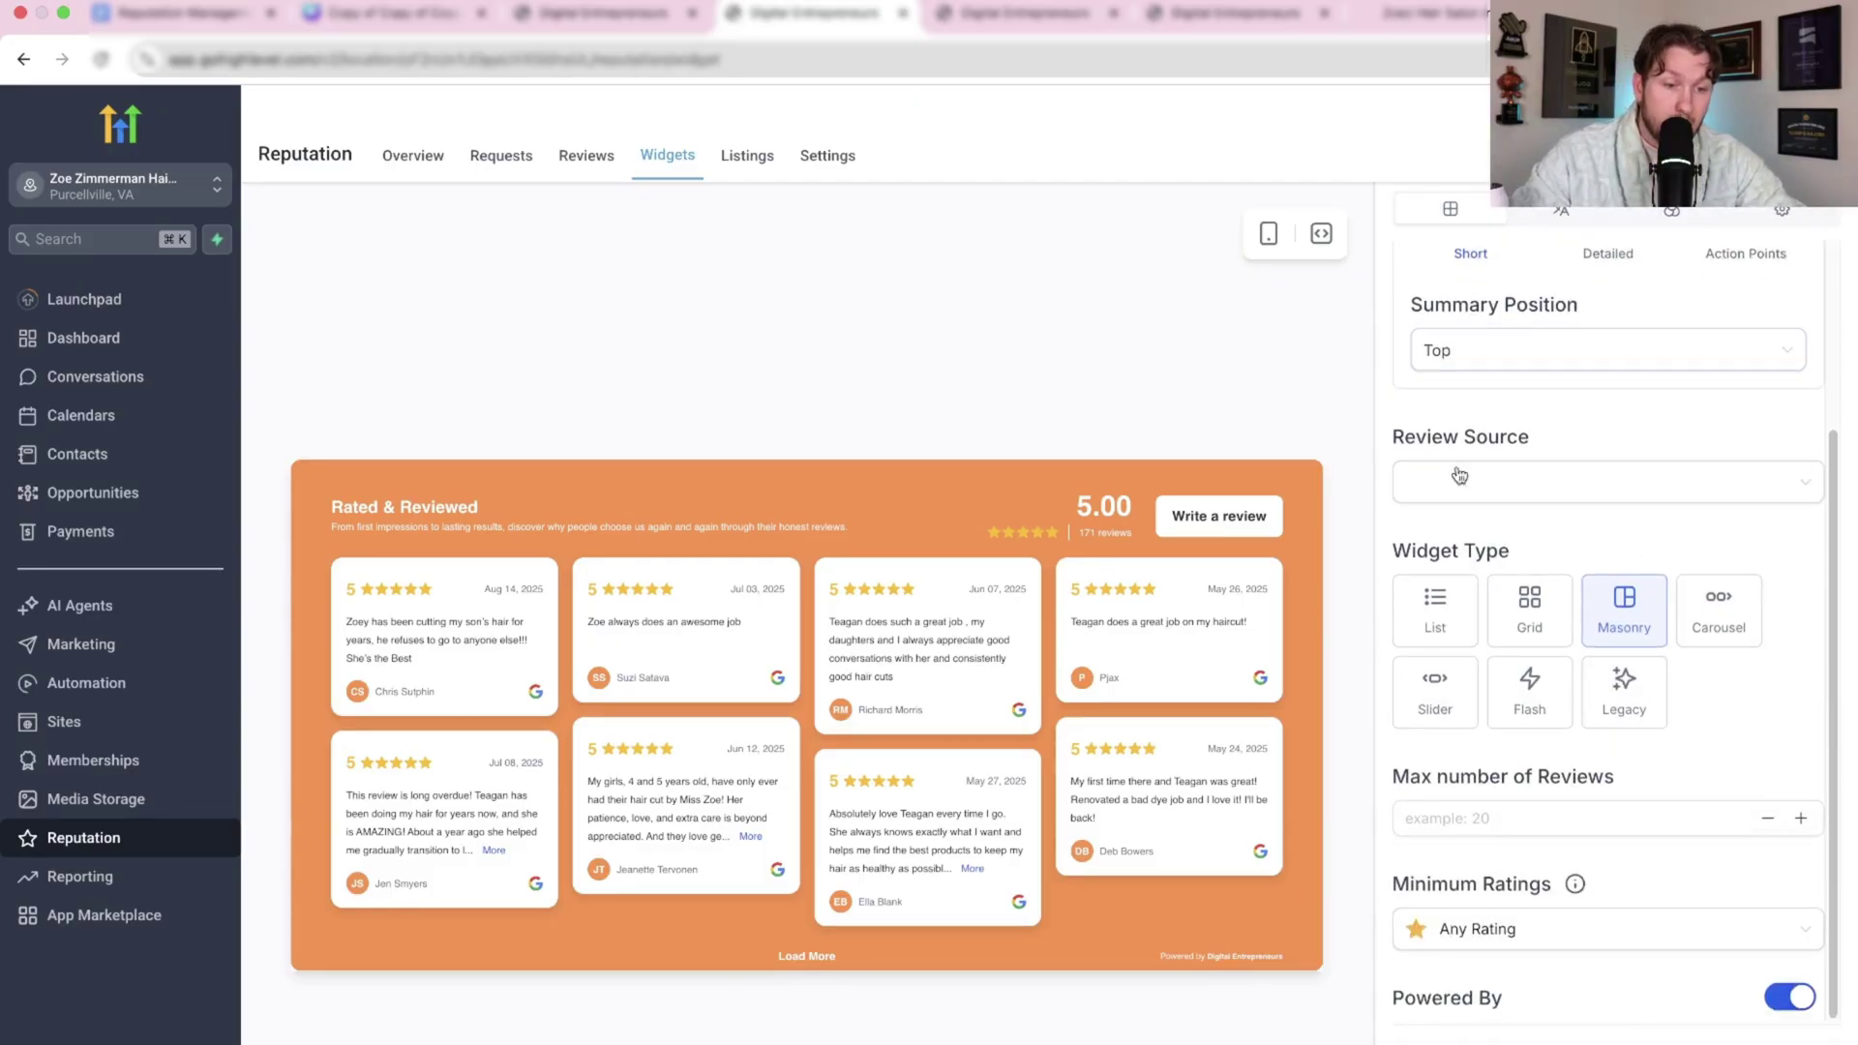
{"action": "scroll", "coordinate": [1636, 697], "scroll_direction": "up", "scroll_amount": 5}
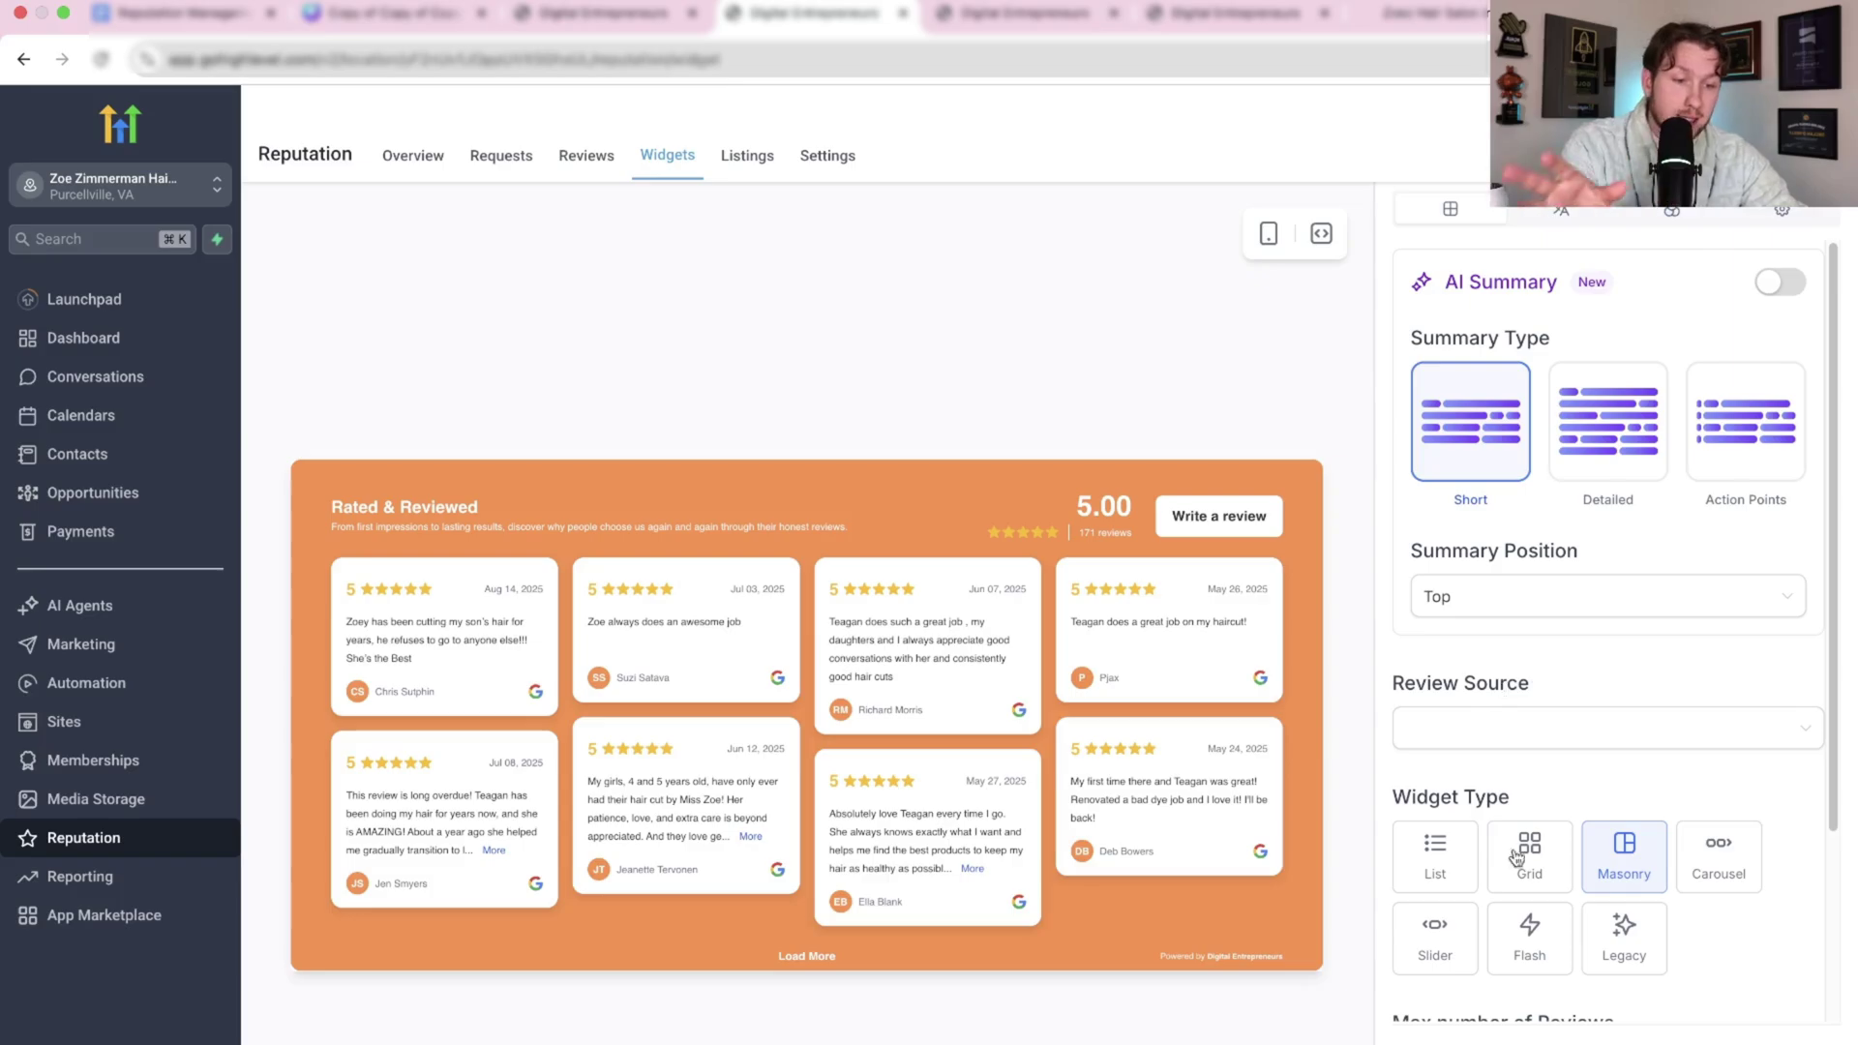
{"action": "left_click", "coordinate": [1518, 859]}
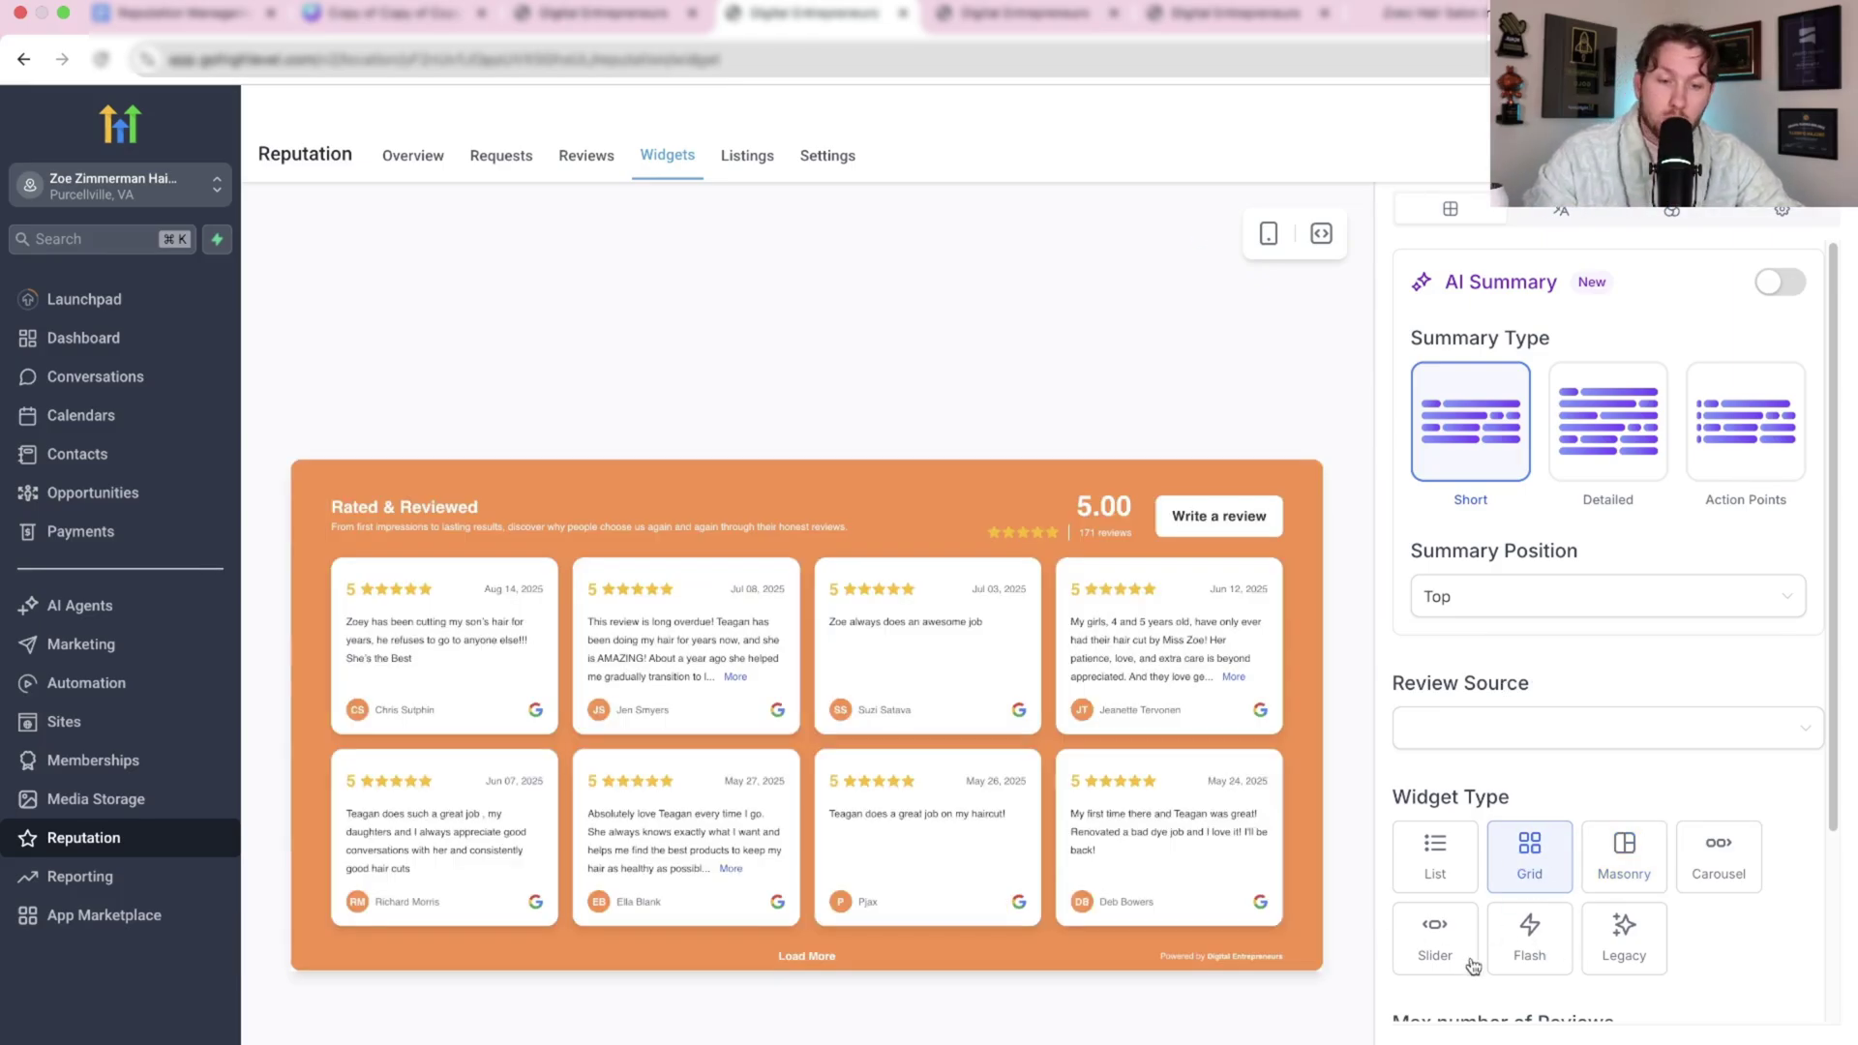
{"action": "left_click", "coordinate": [1624, 854]}
{"action": "left_click", "coordinate": [1581, 214]}
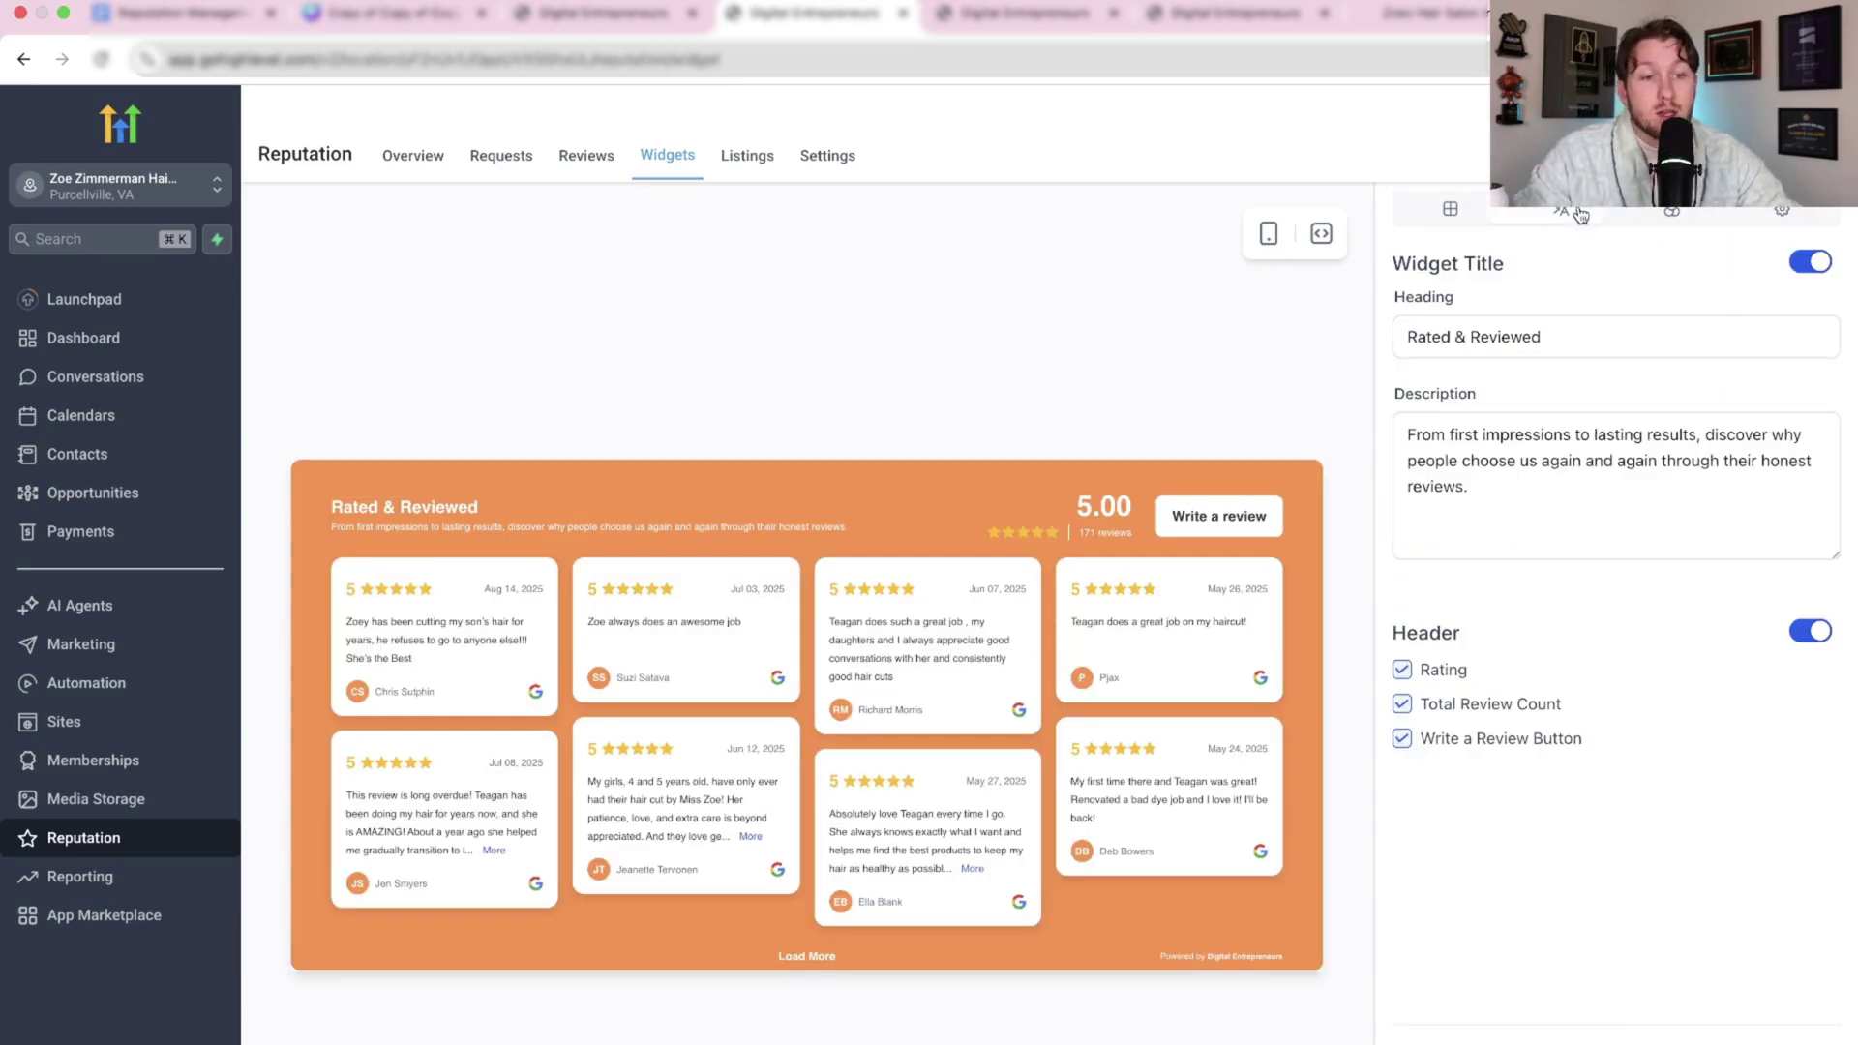
{"action": "left_click", "coordinate": [1473, 452]}
{"action": "left_click", "coordinate": [1519, 477]}
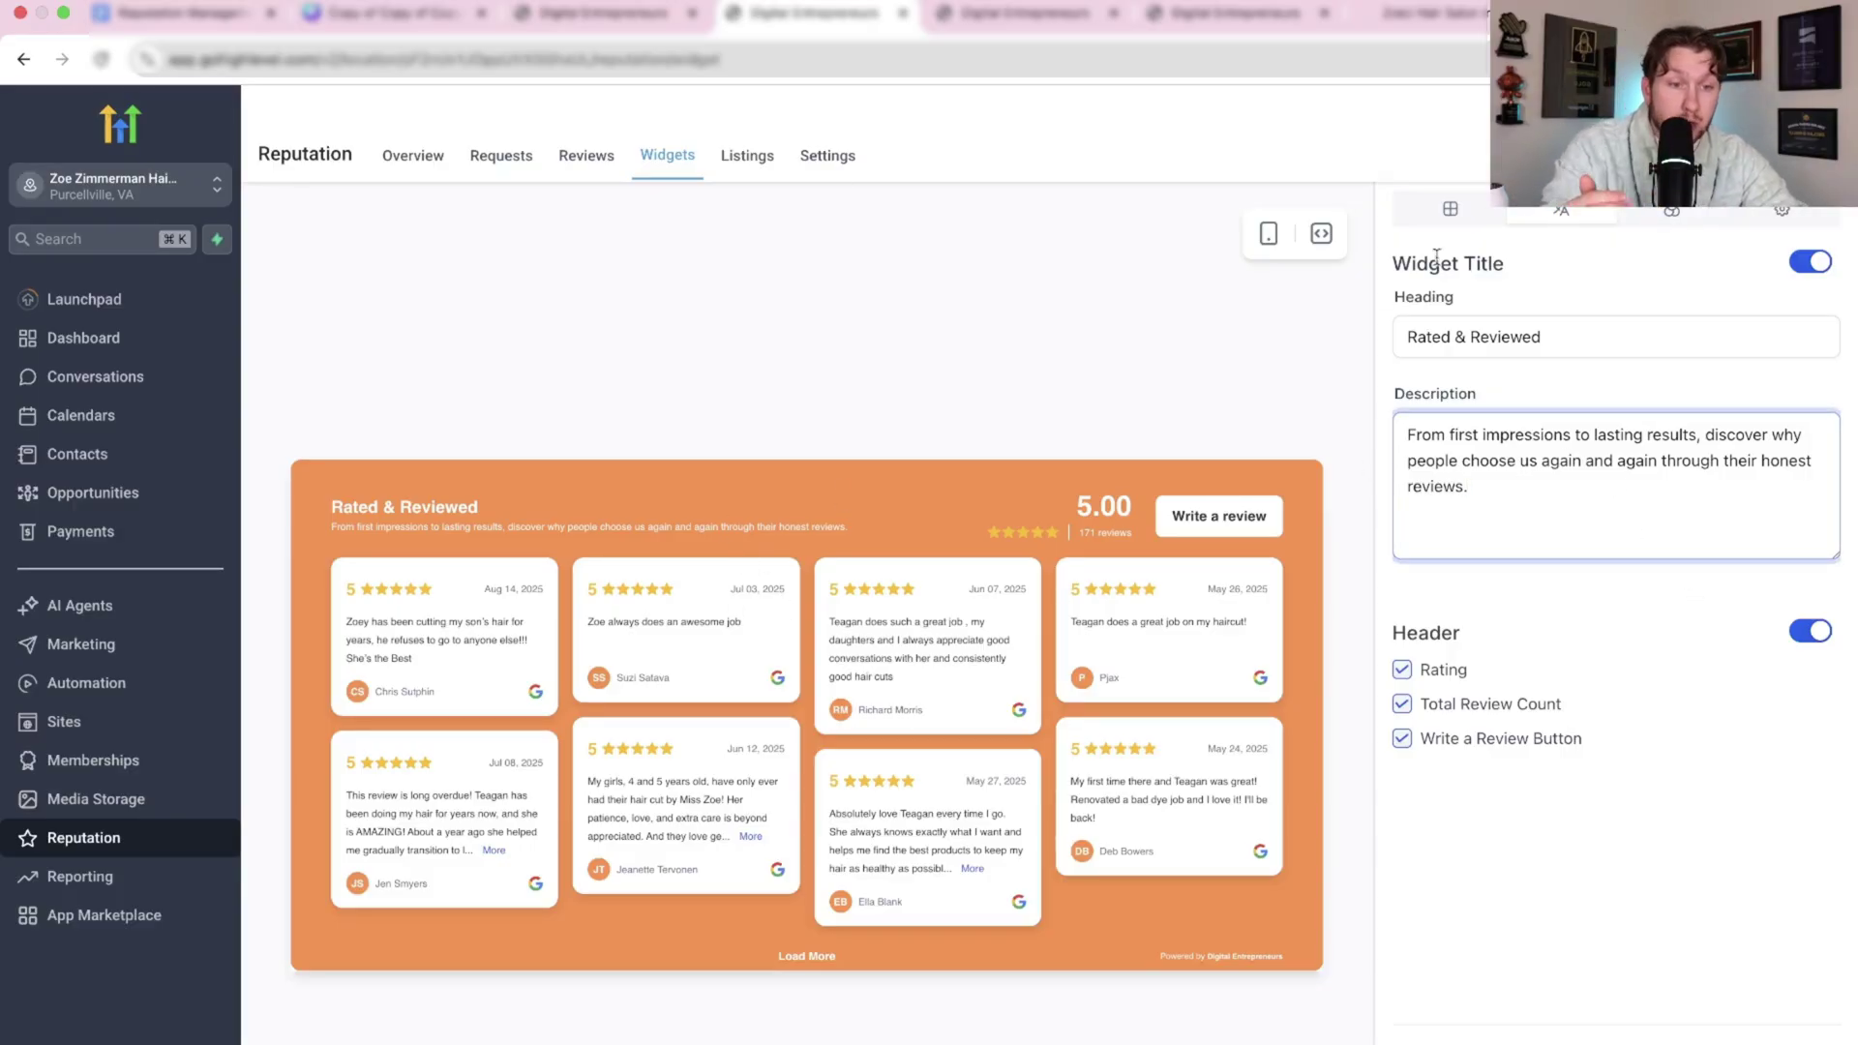
{"action": "left_click", "coordinate": [1671, 211]}
{"action": "scroll", "coordinate": [1682, 721], "scroll_direction": "down", "scroll_amount": 1}
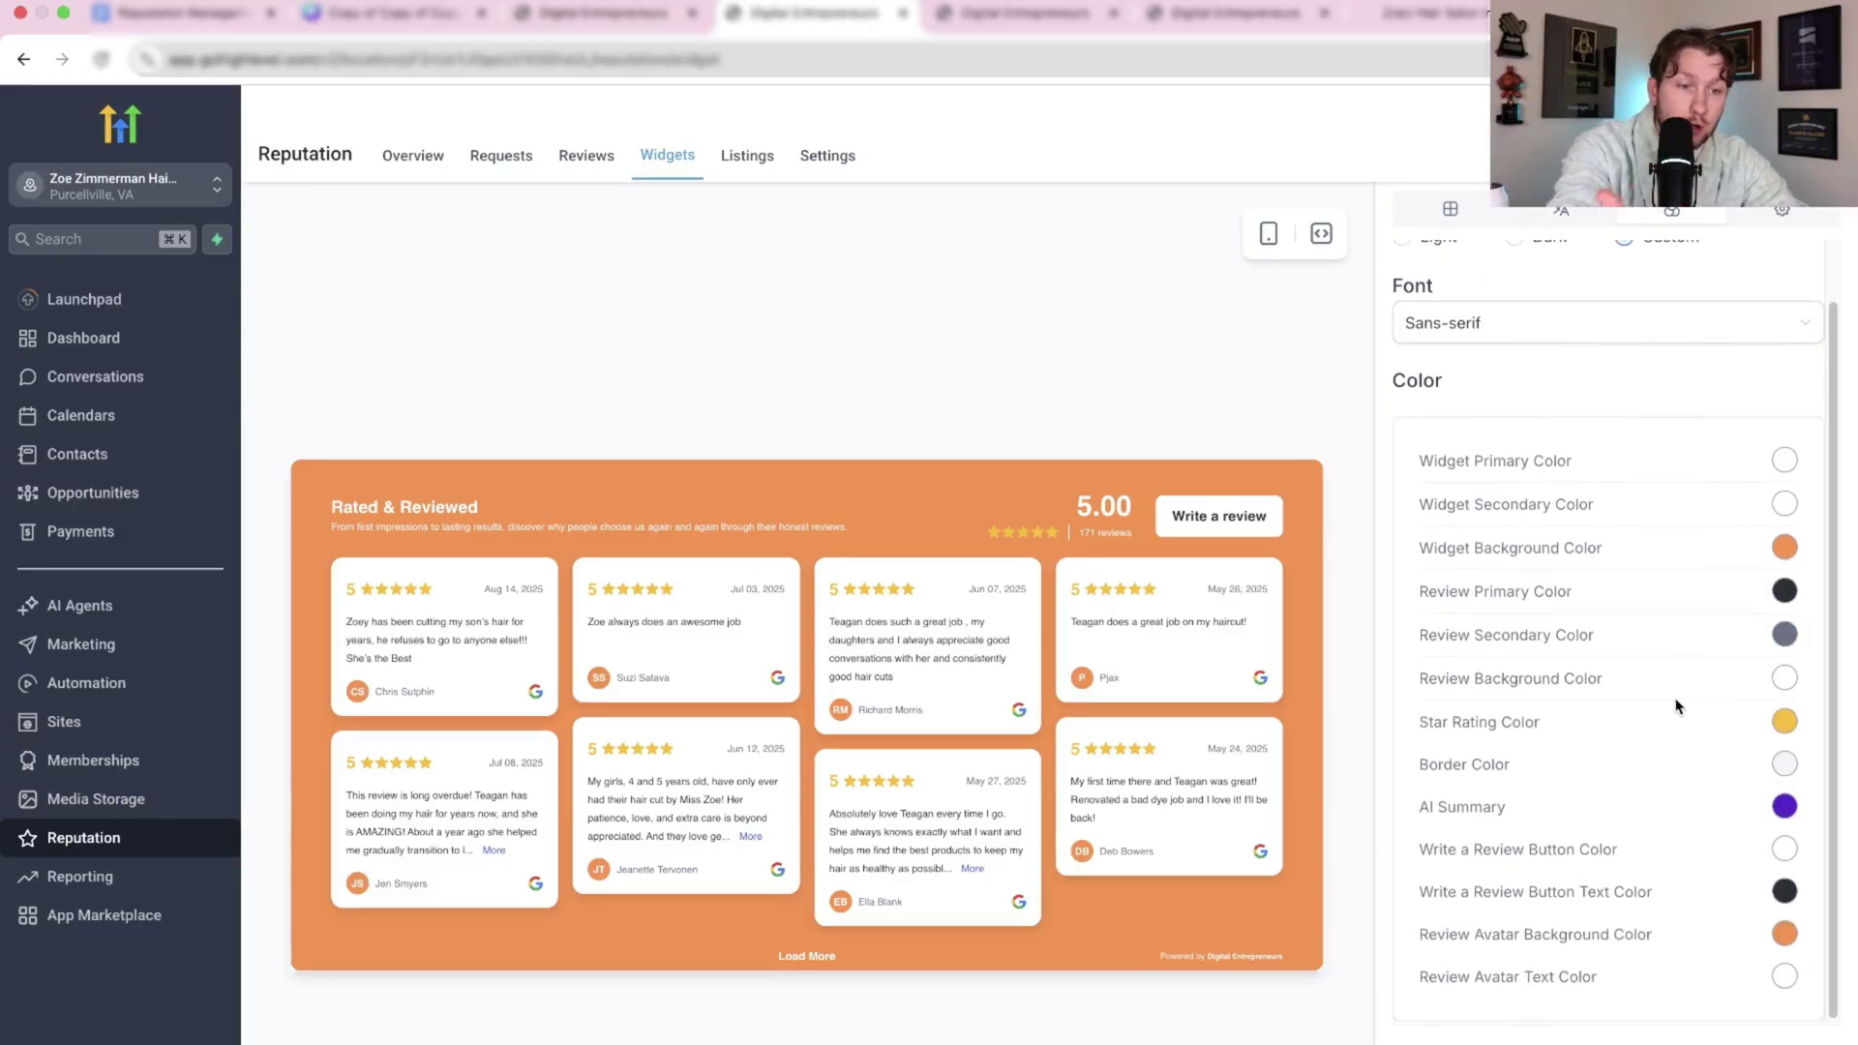
{"action": "scroll", "coordinate": [1688, 484], "scroll_direction": "up", "scroll_amount": 1}
{"action": "left_click", "coordinate": [1786, 221]}
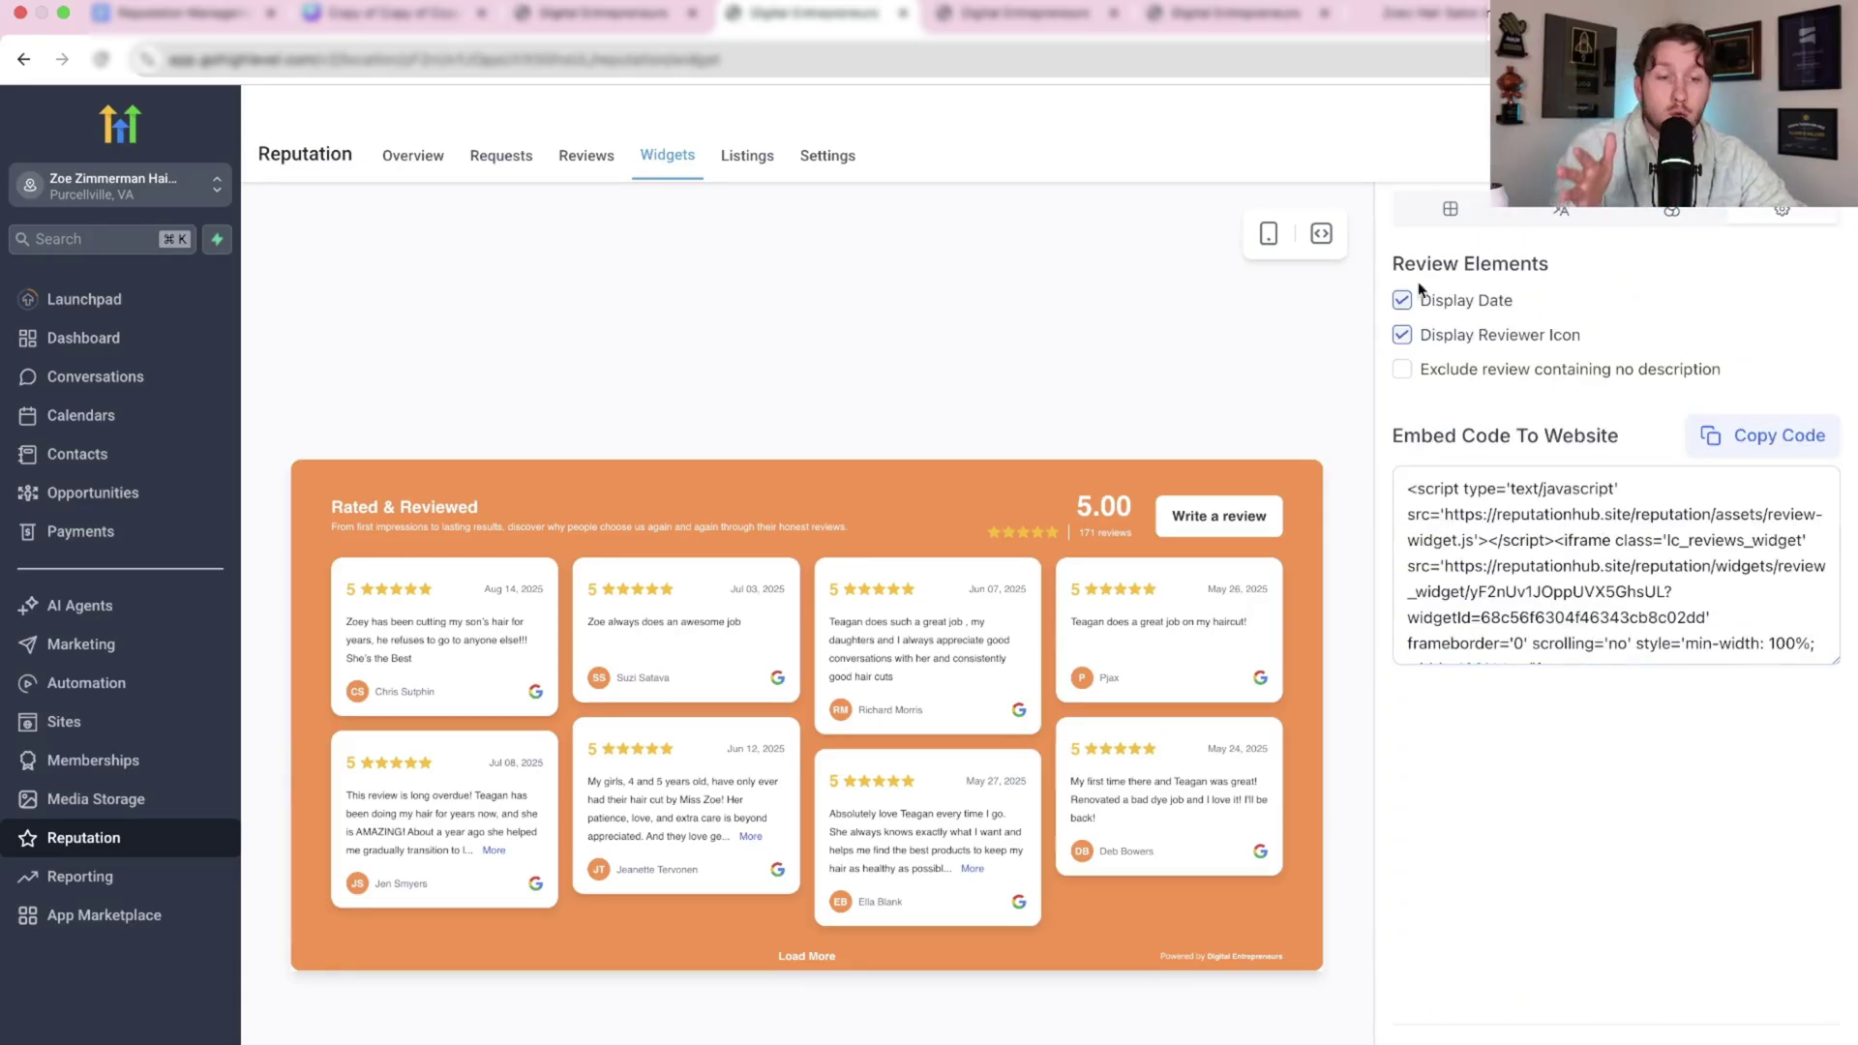
{"action": "left_click", "coordinate": [1450, 209]}
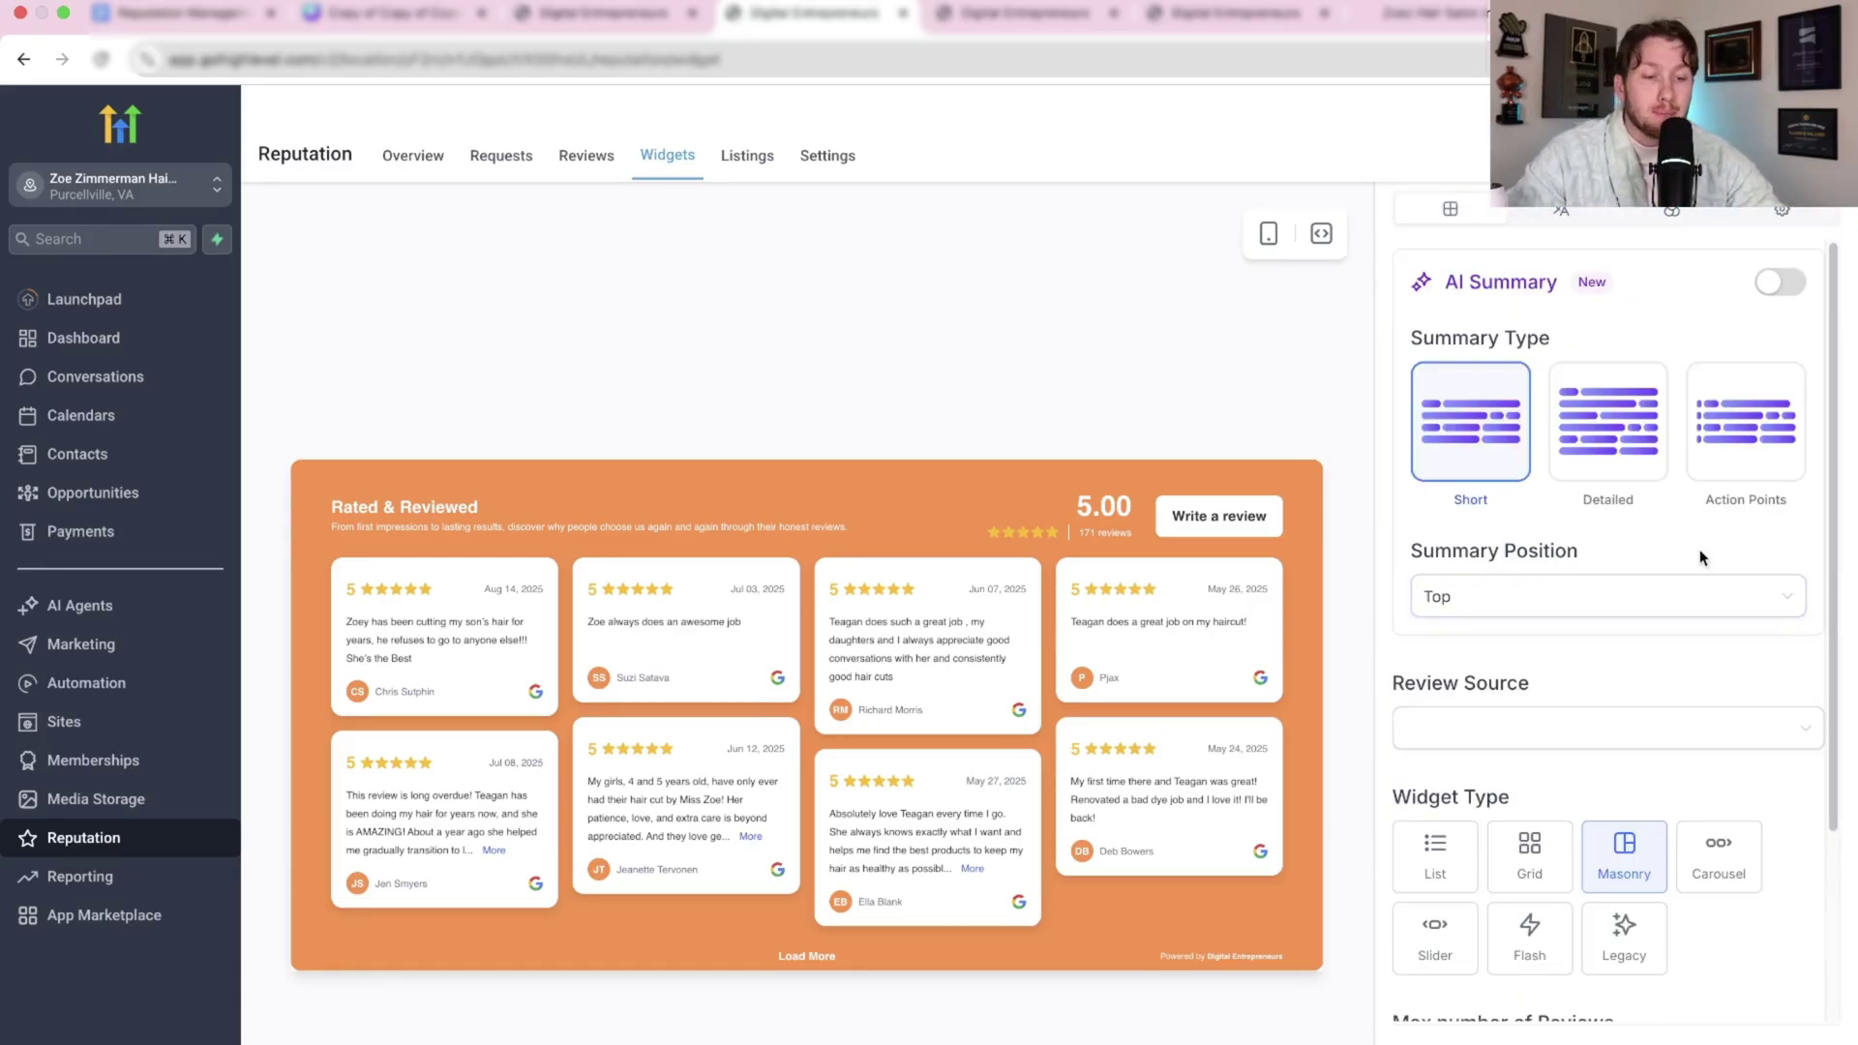
Step: Set the widget's review source to the salon's Google business listing
{"action": "scroll", "coordinate": [1703, 564], "scroll_direction": "down", "scroll_amount": 3}
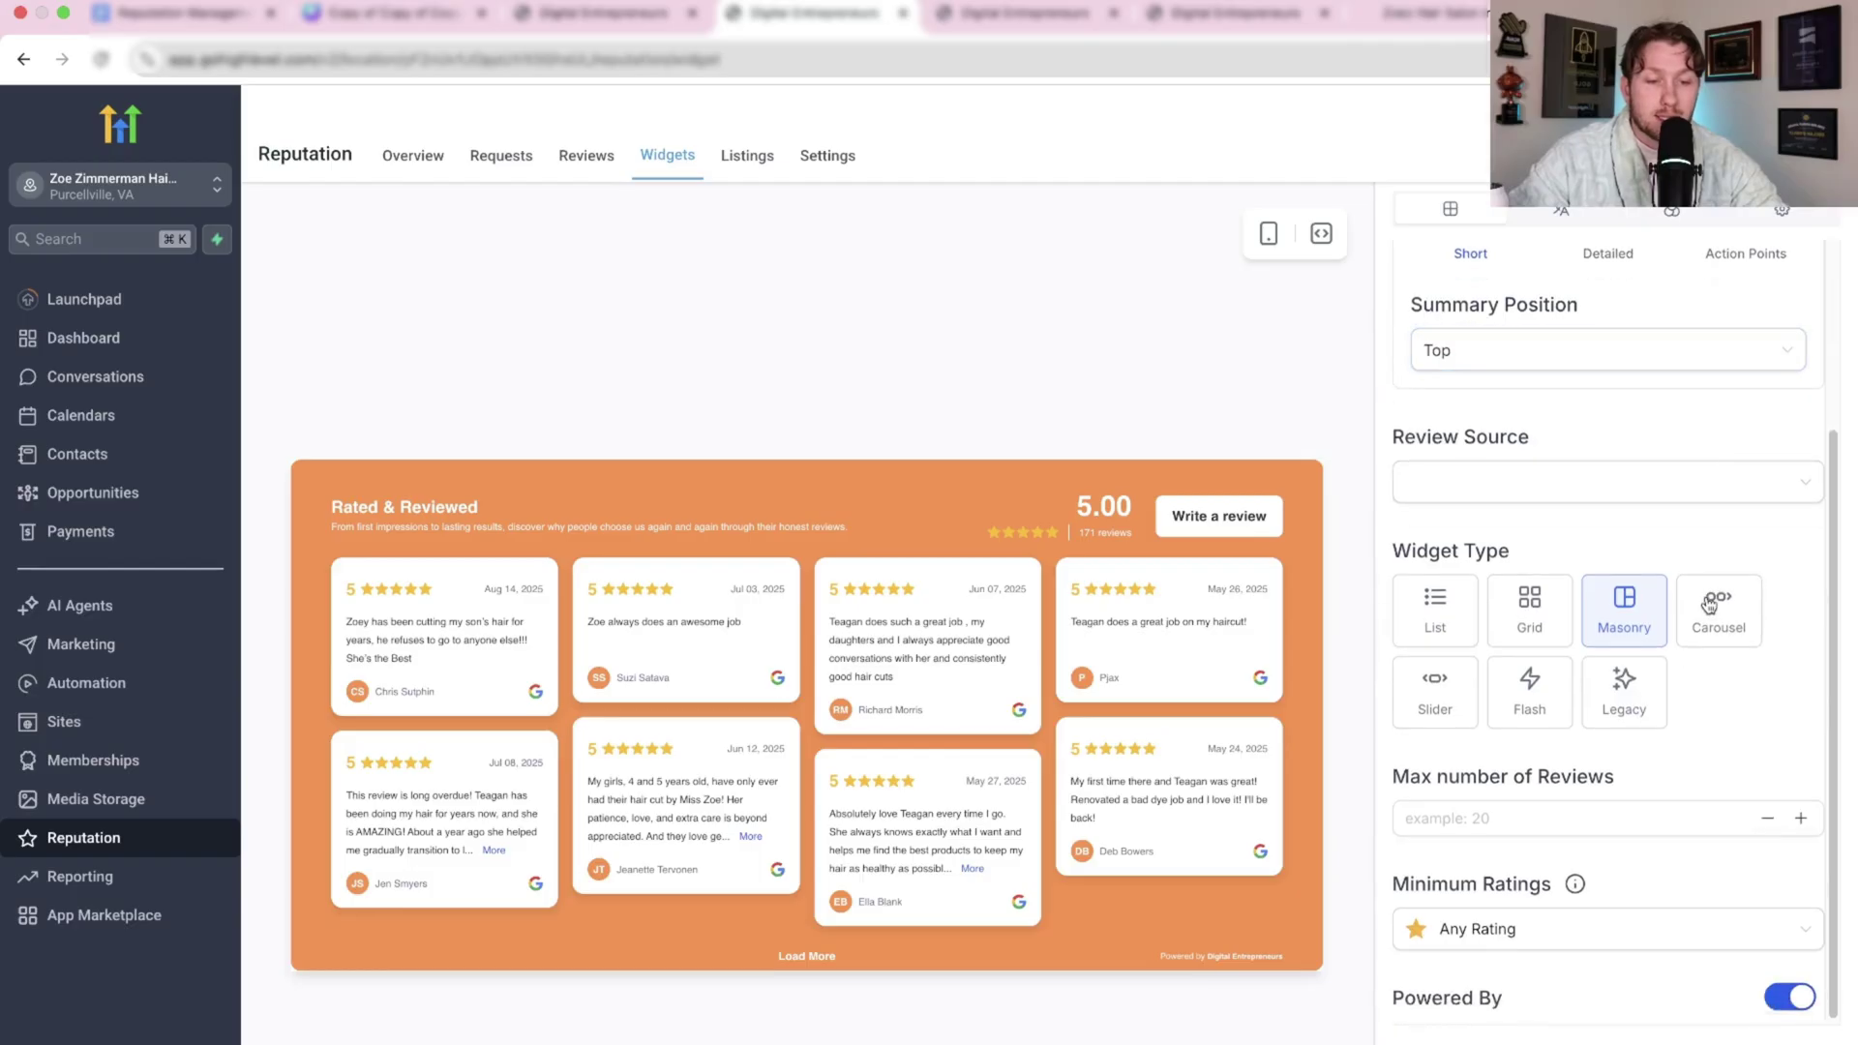
{"action": "left_click", "coordinate": [1607, 503]}
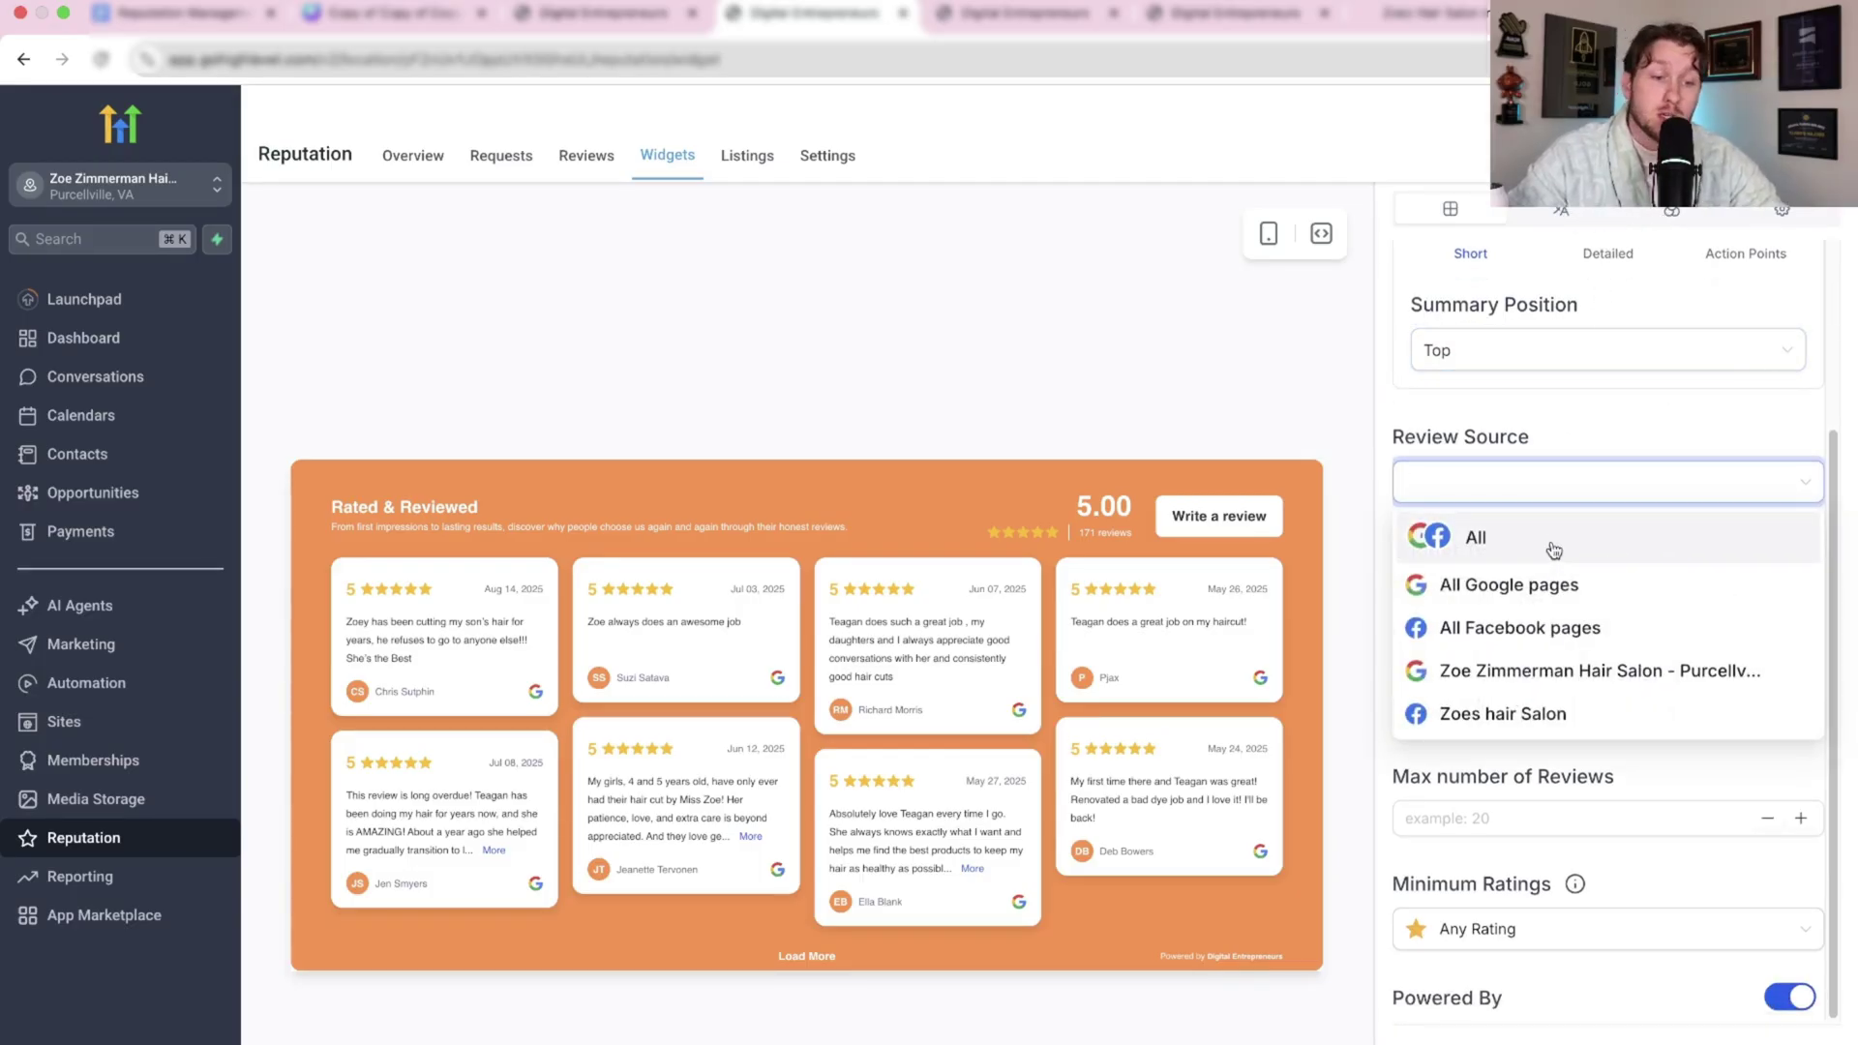
{"action": "left_click", "coordinate": [1588, 672]}
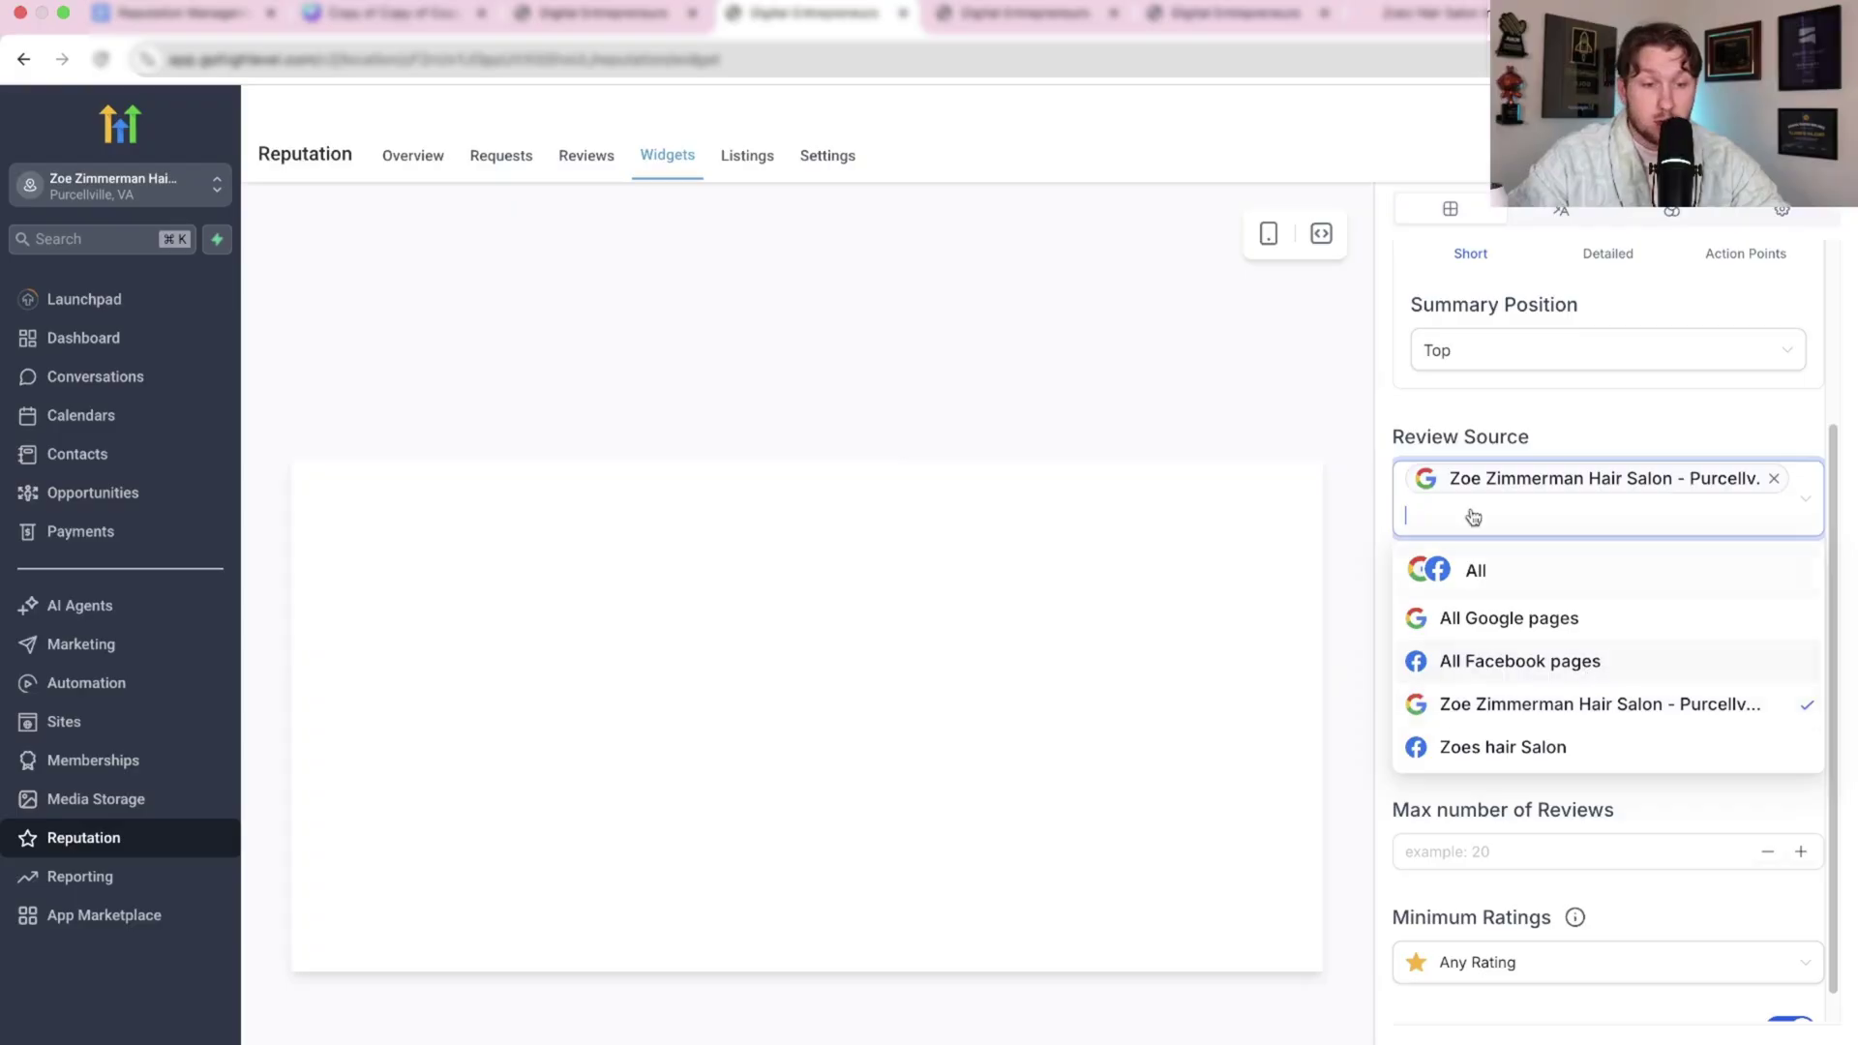
{"action": "left_click", "coordinate": [1684, 474]}
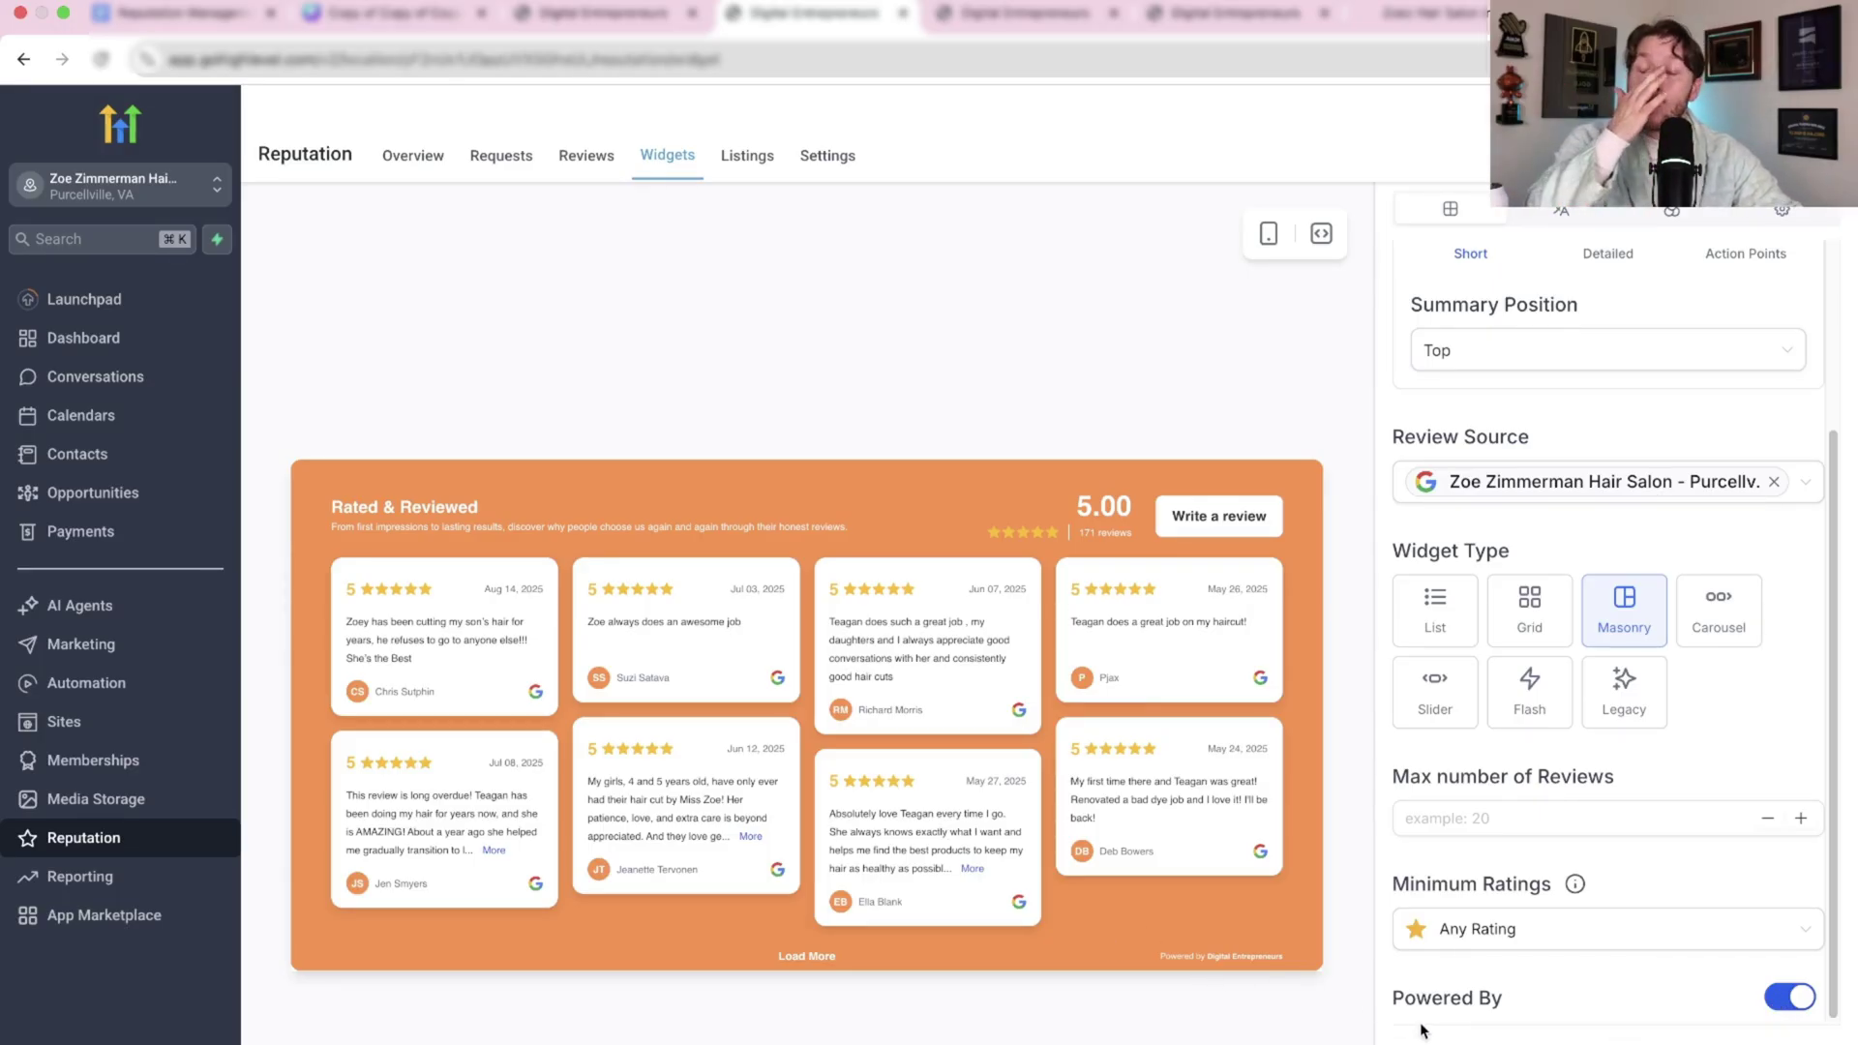
Step: Toggle the Powered By footer off and back on so it stays shown
{"action": "left_click", "coordinate": [1786, 1002]}
{"action": "left_click", "coordinate": [1806, 1006]}
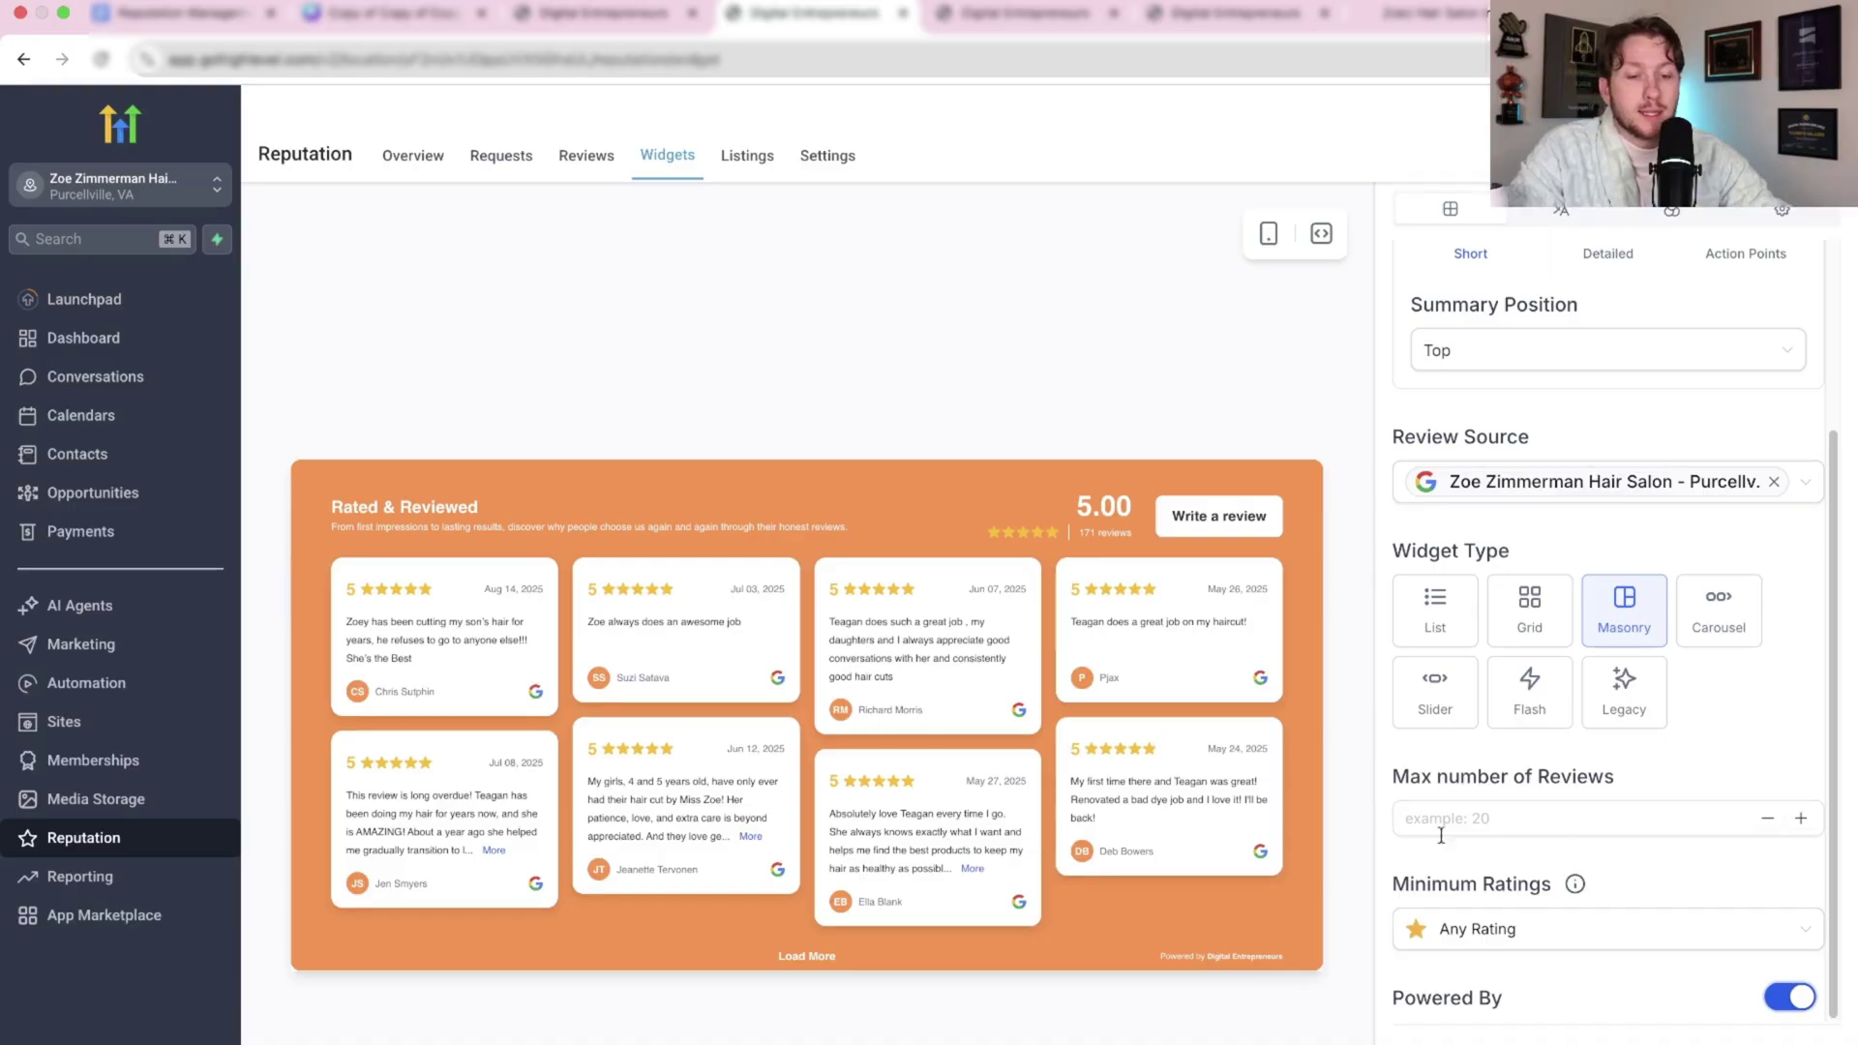
{"action": "scroll", "coordinate": [1686, 600], "scroll_direction": "up", "scroll_amount": 3}
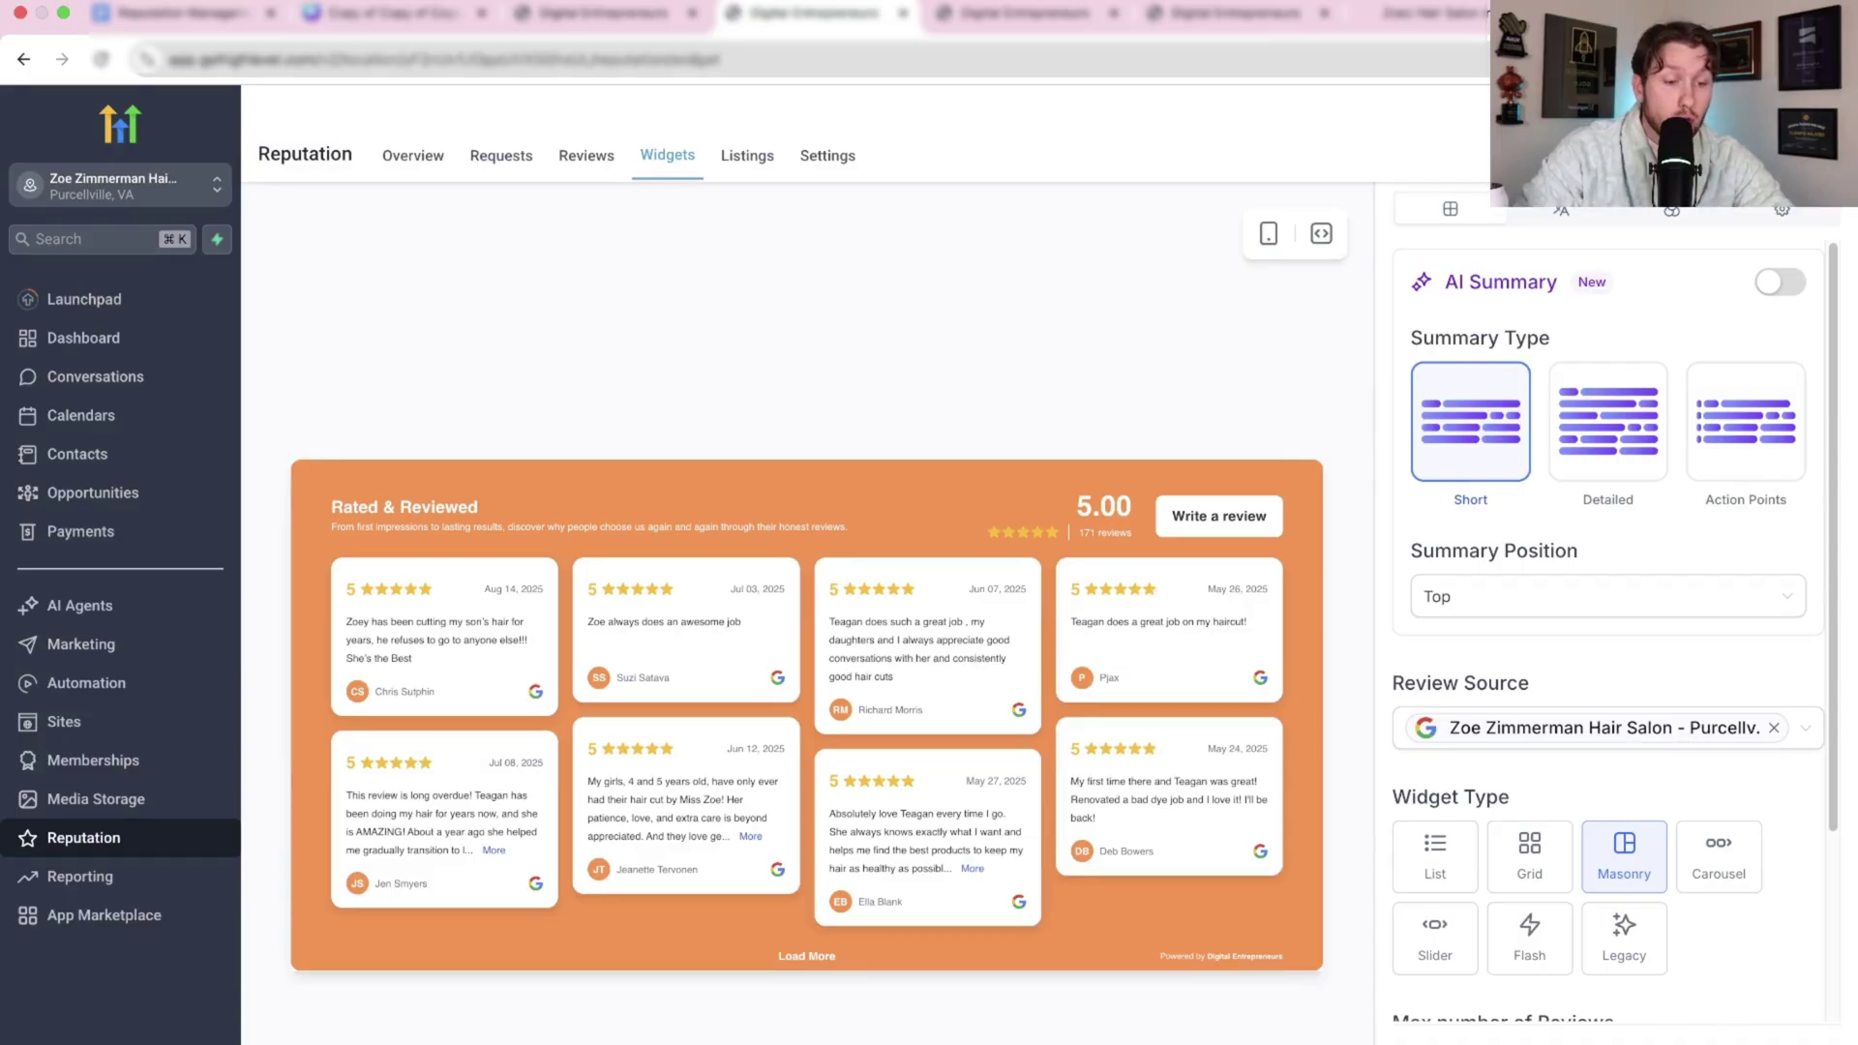
Step: Save the review widget, replacing its default name with the salon-named title
{"action": "left_click", "coordinate": [1800, 155]}
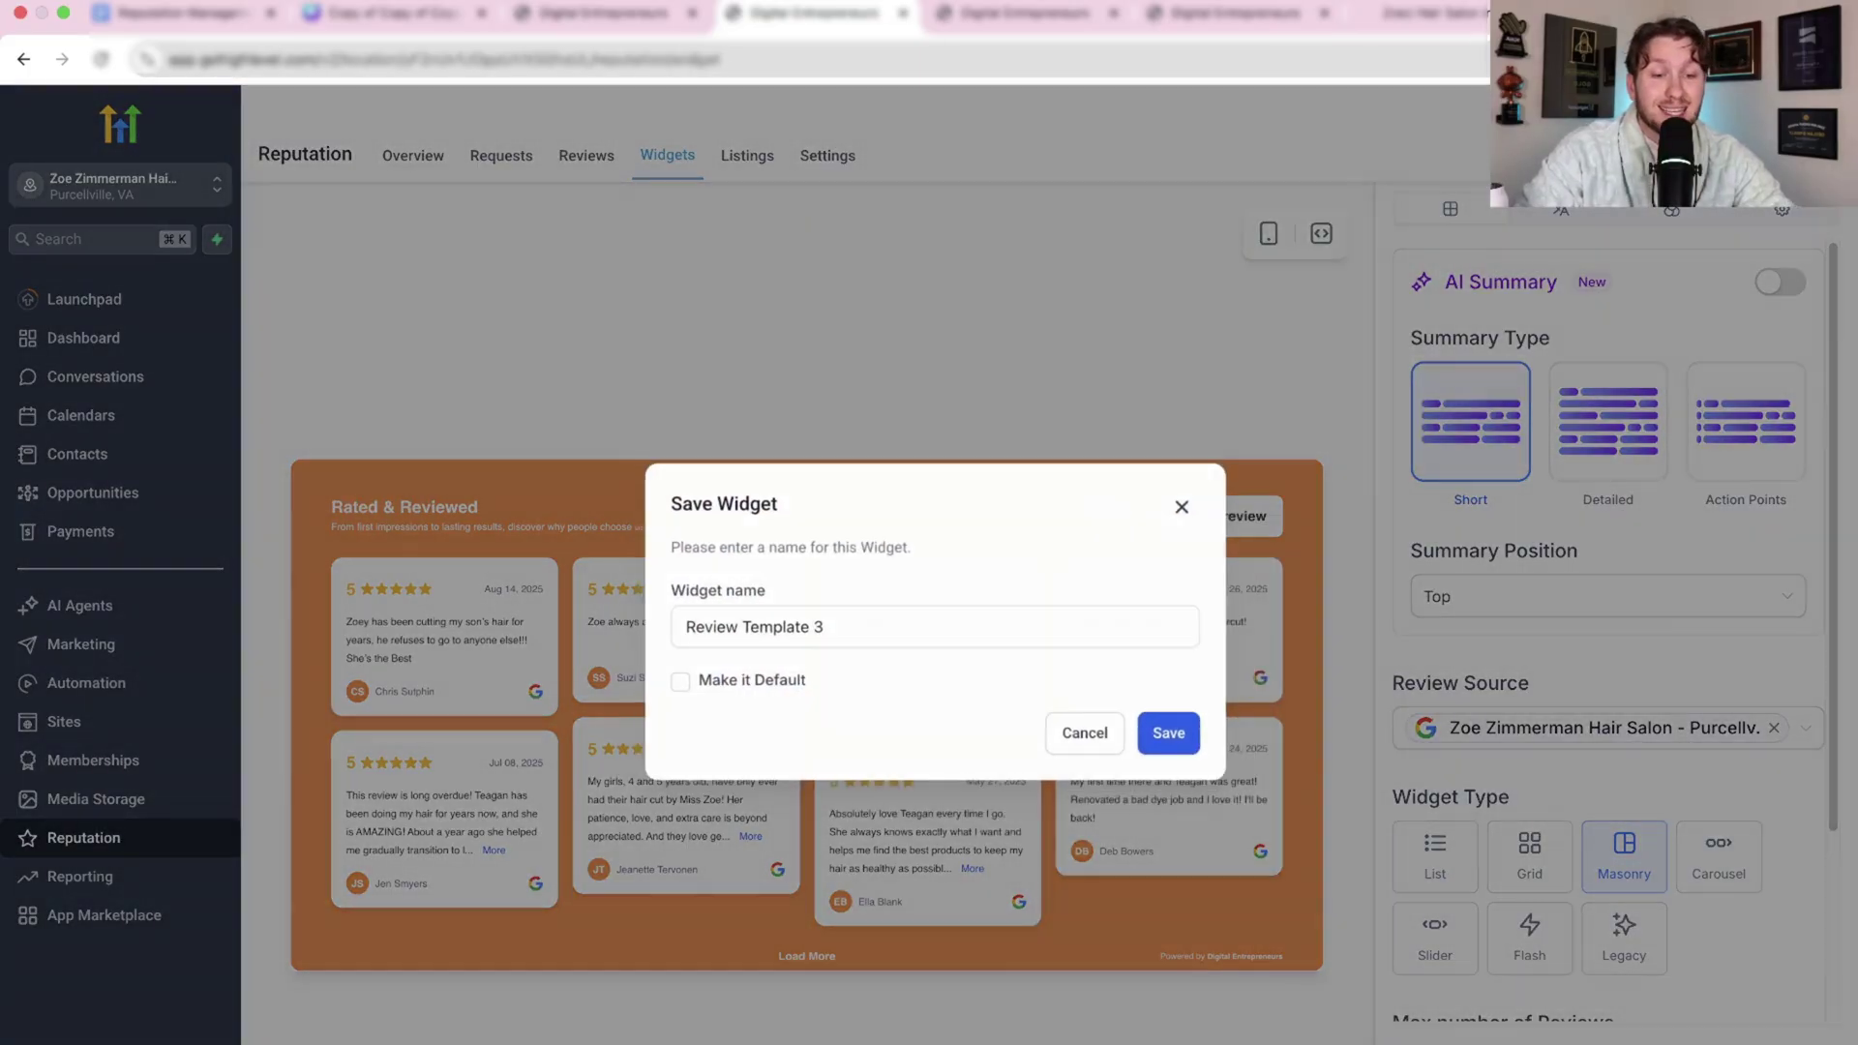
{"action": "double_click", "coordinate": [830, 624]}
{"action": "triple_click", "coordinate": [830, 624]}
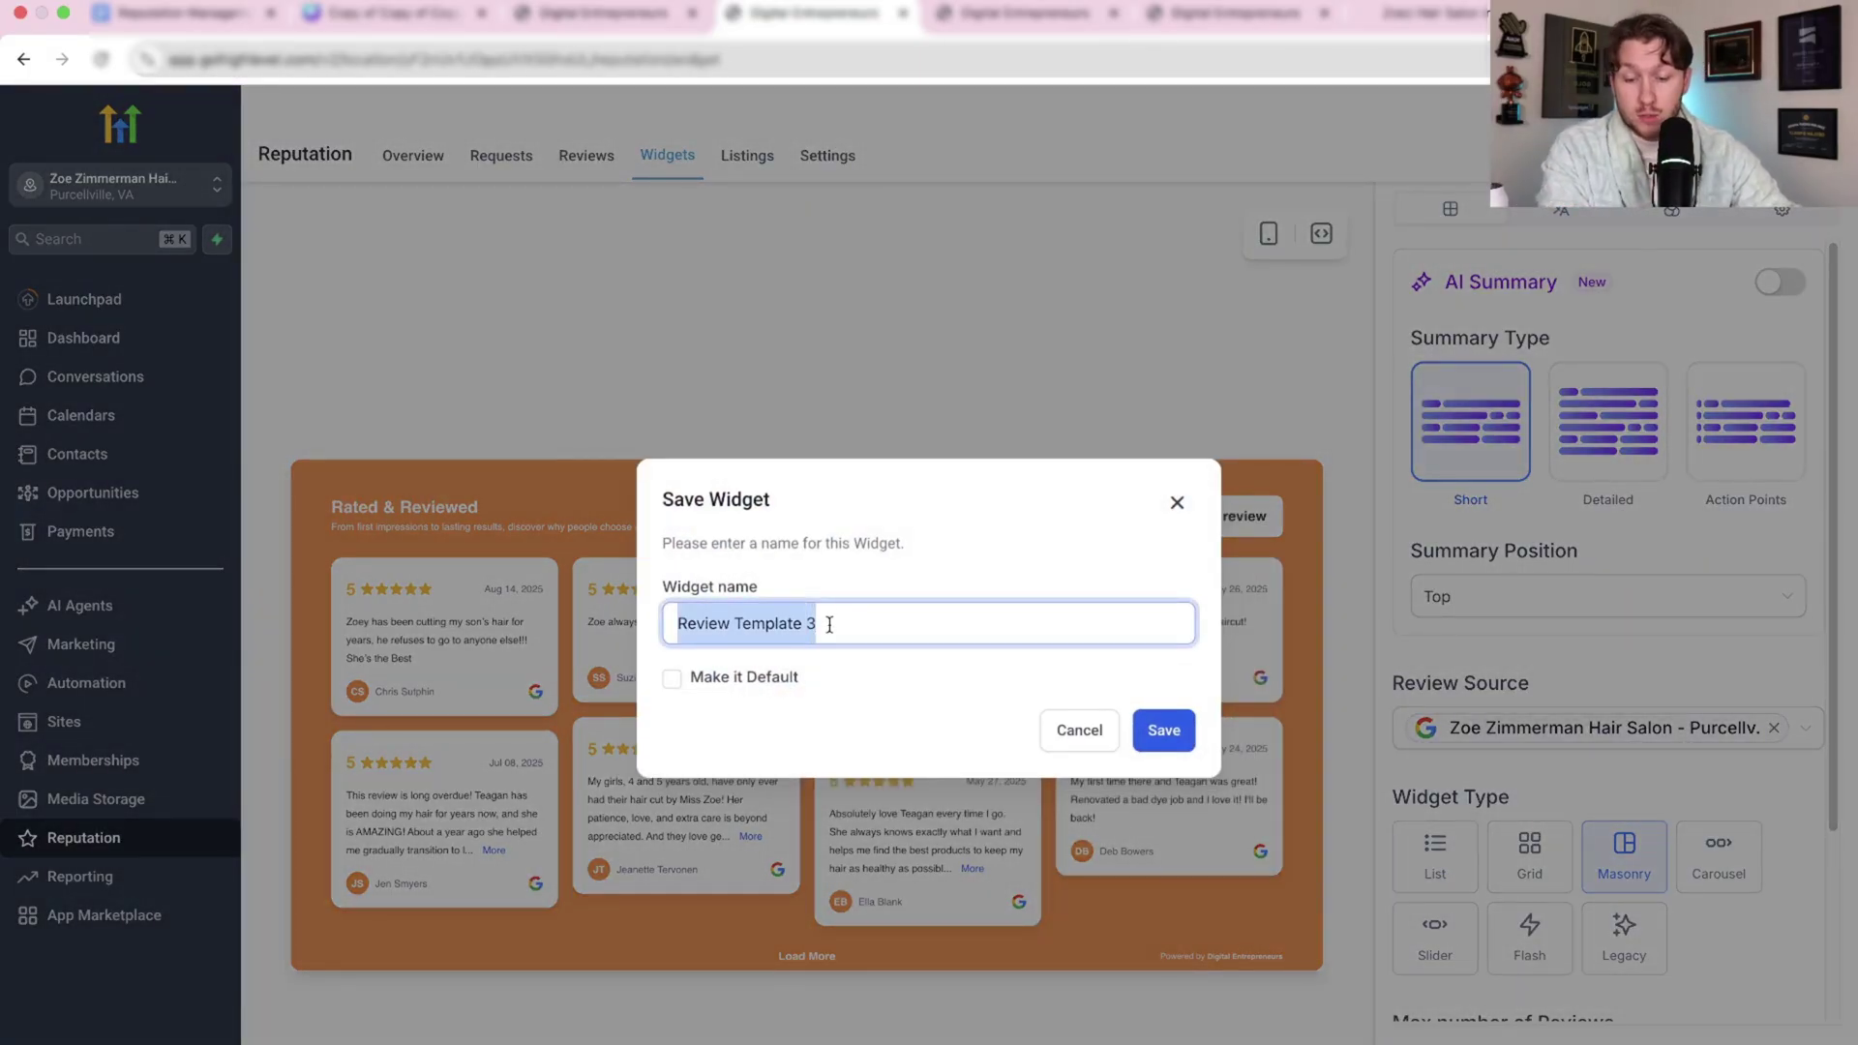
{"action": "type", "text": "Zoe Zimmermain HS Review "}
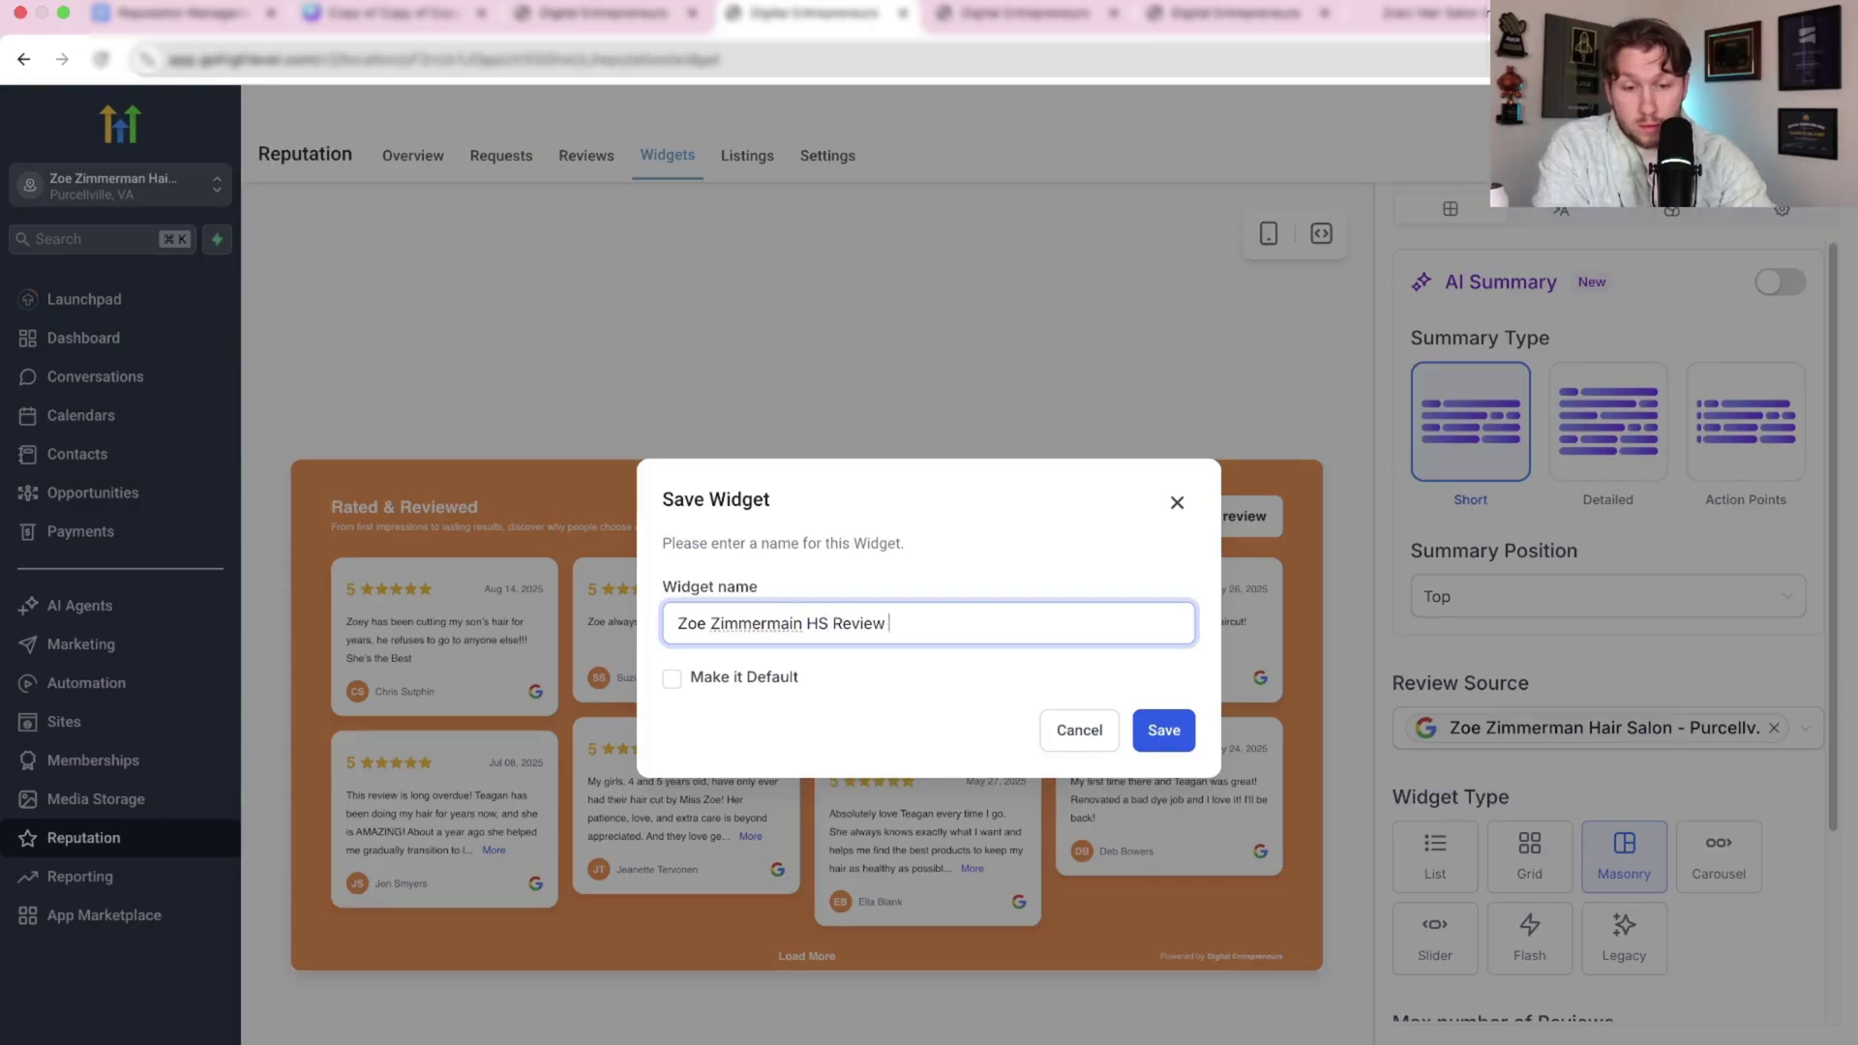
{"action": "type", "text": "Widy"}
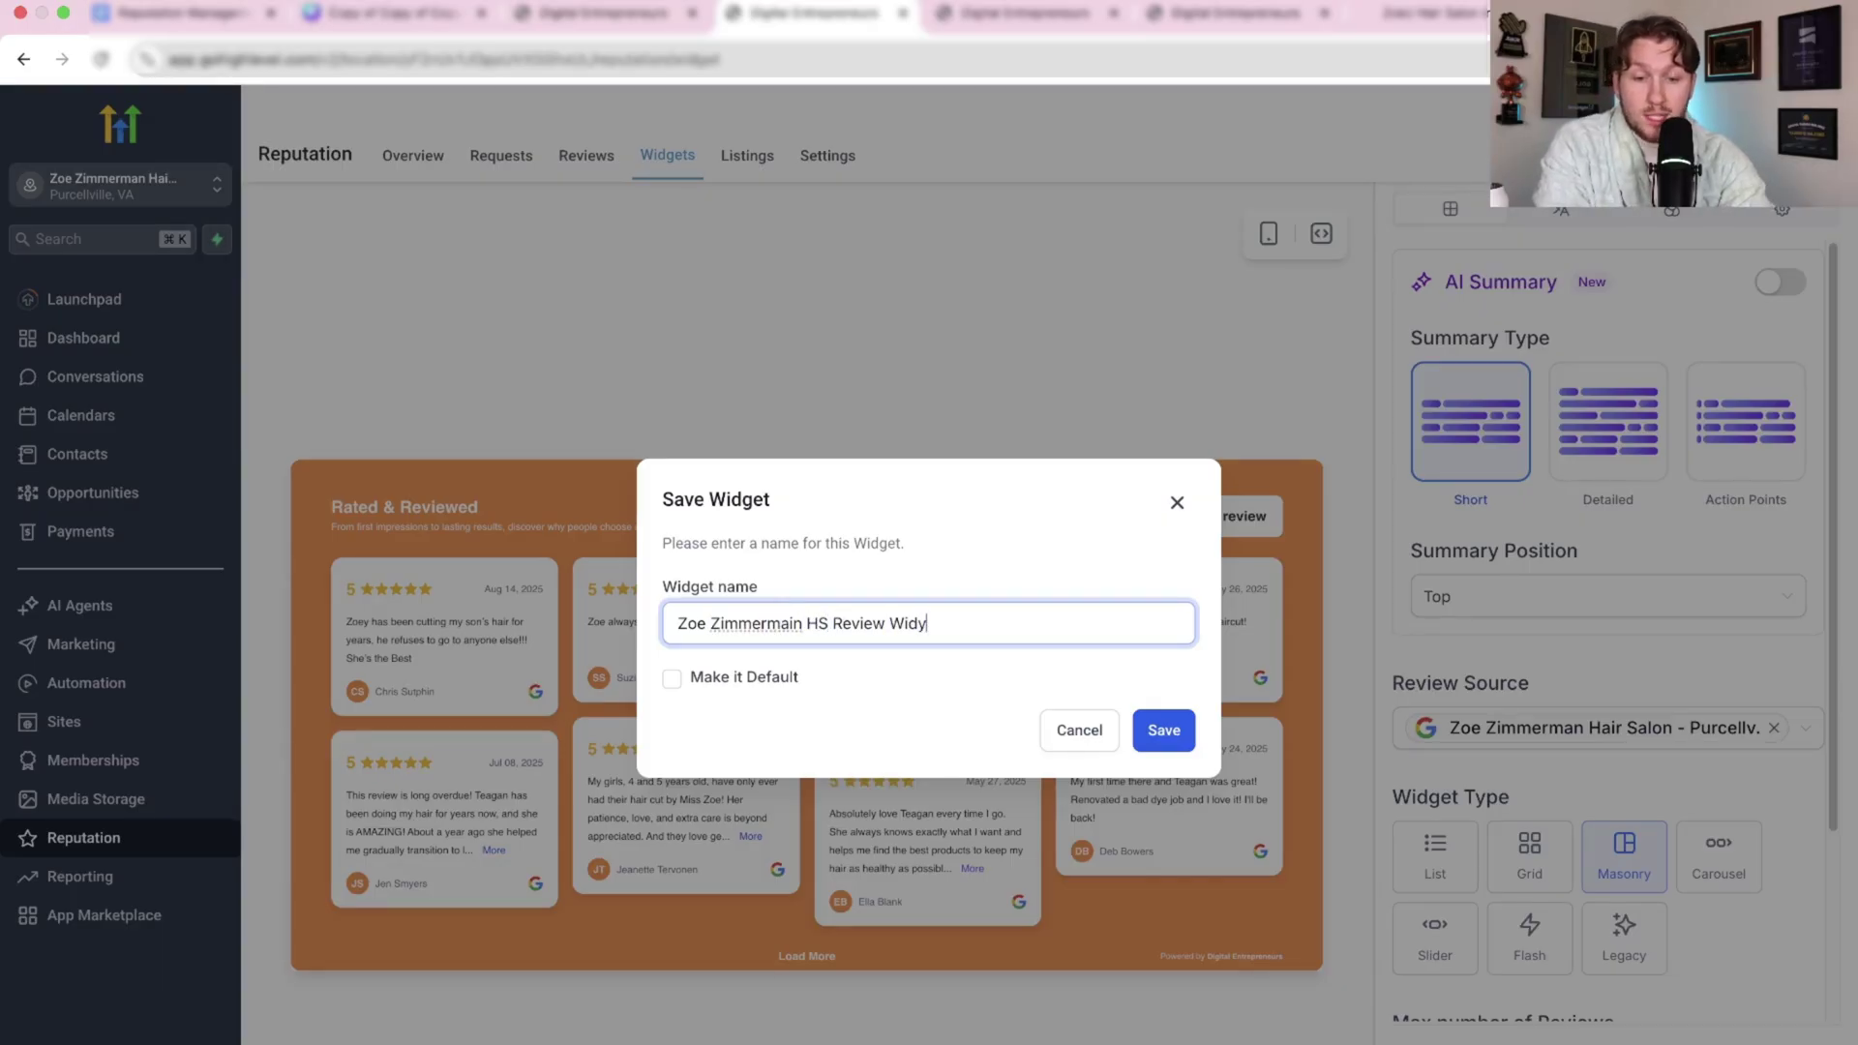
{"action": "left_click", "coordinate": [1155, 737]}
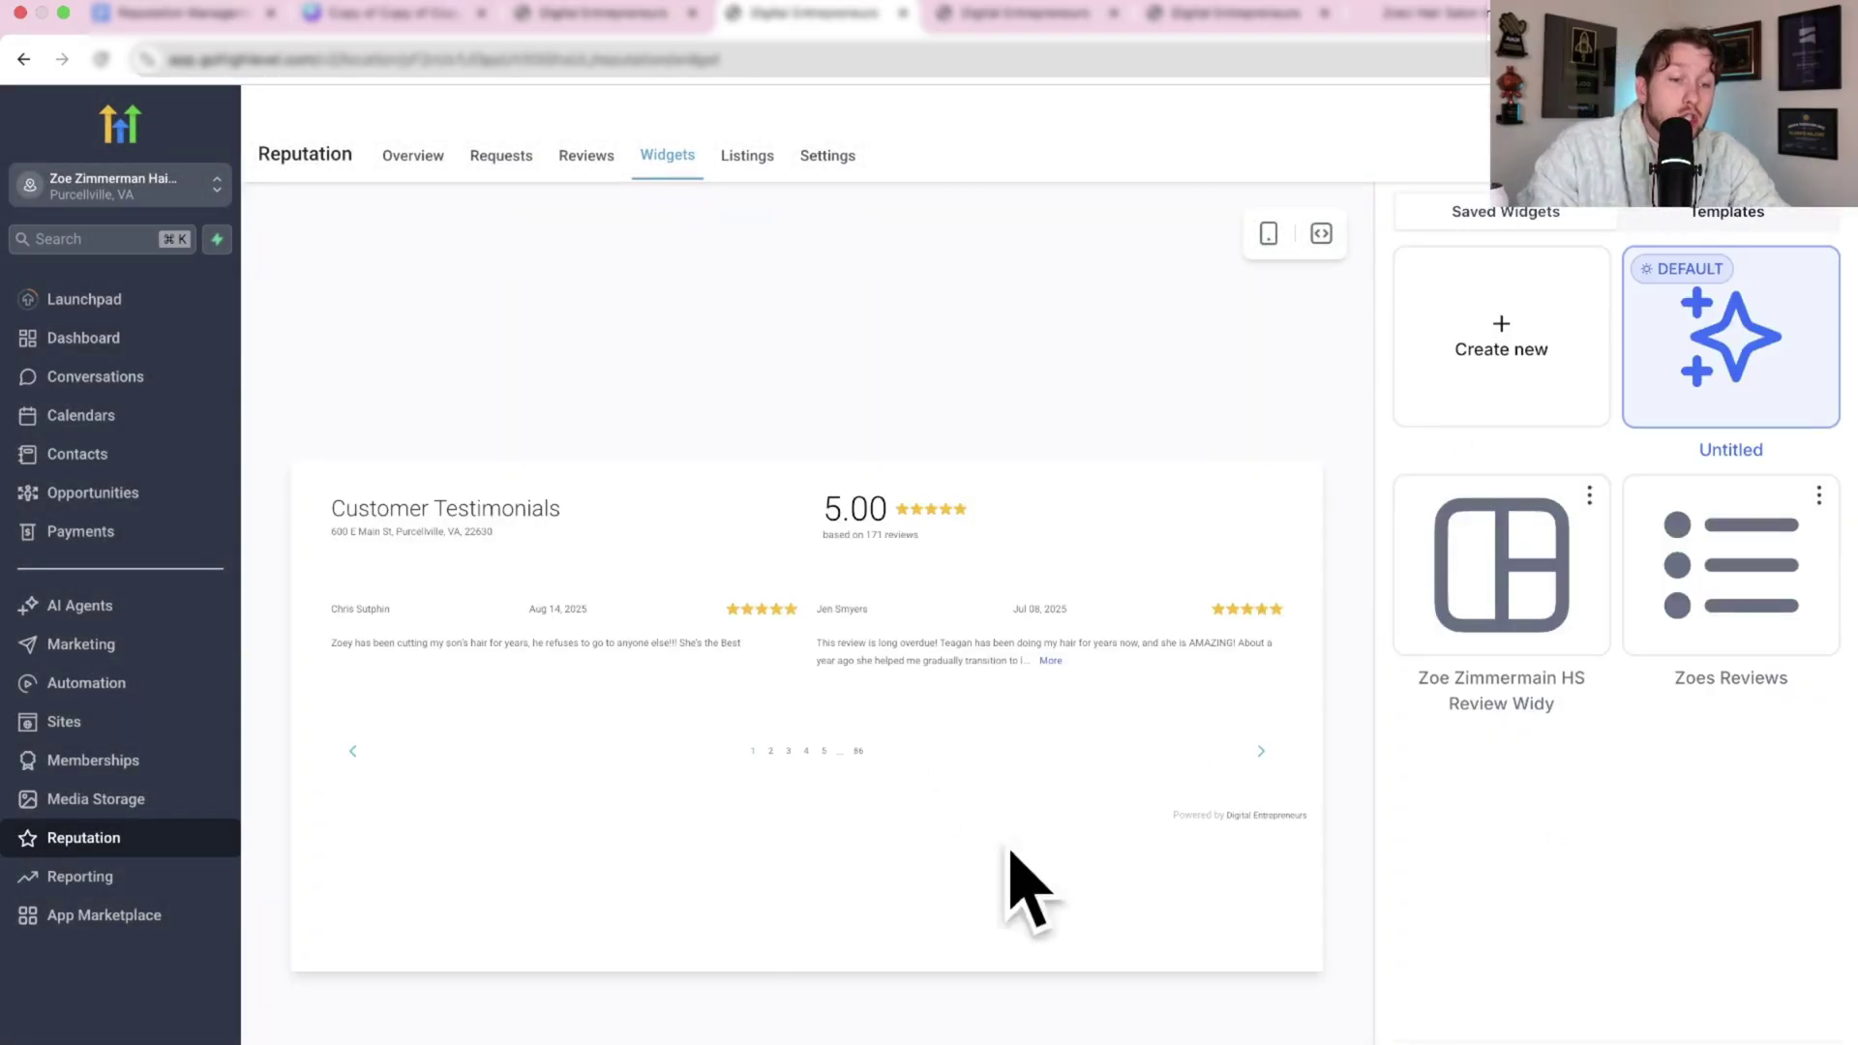
Step: Load the newly saved widget and copy its embed code
{"action": "left_click", "coordinate": [1509, 600]}
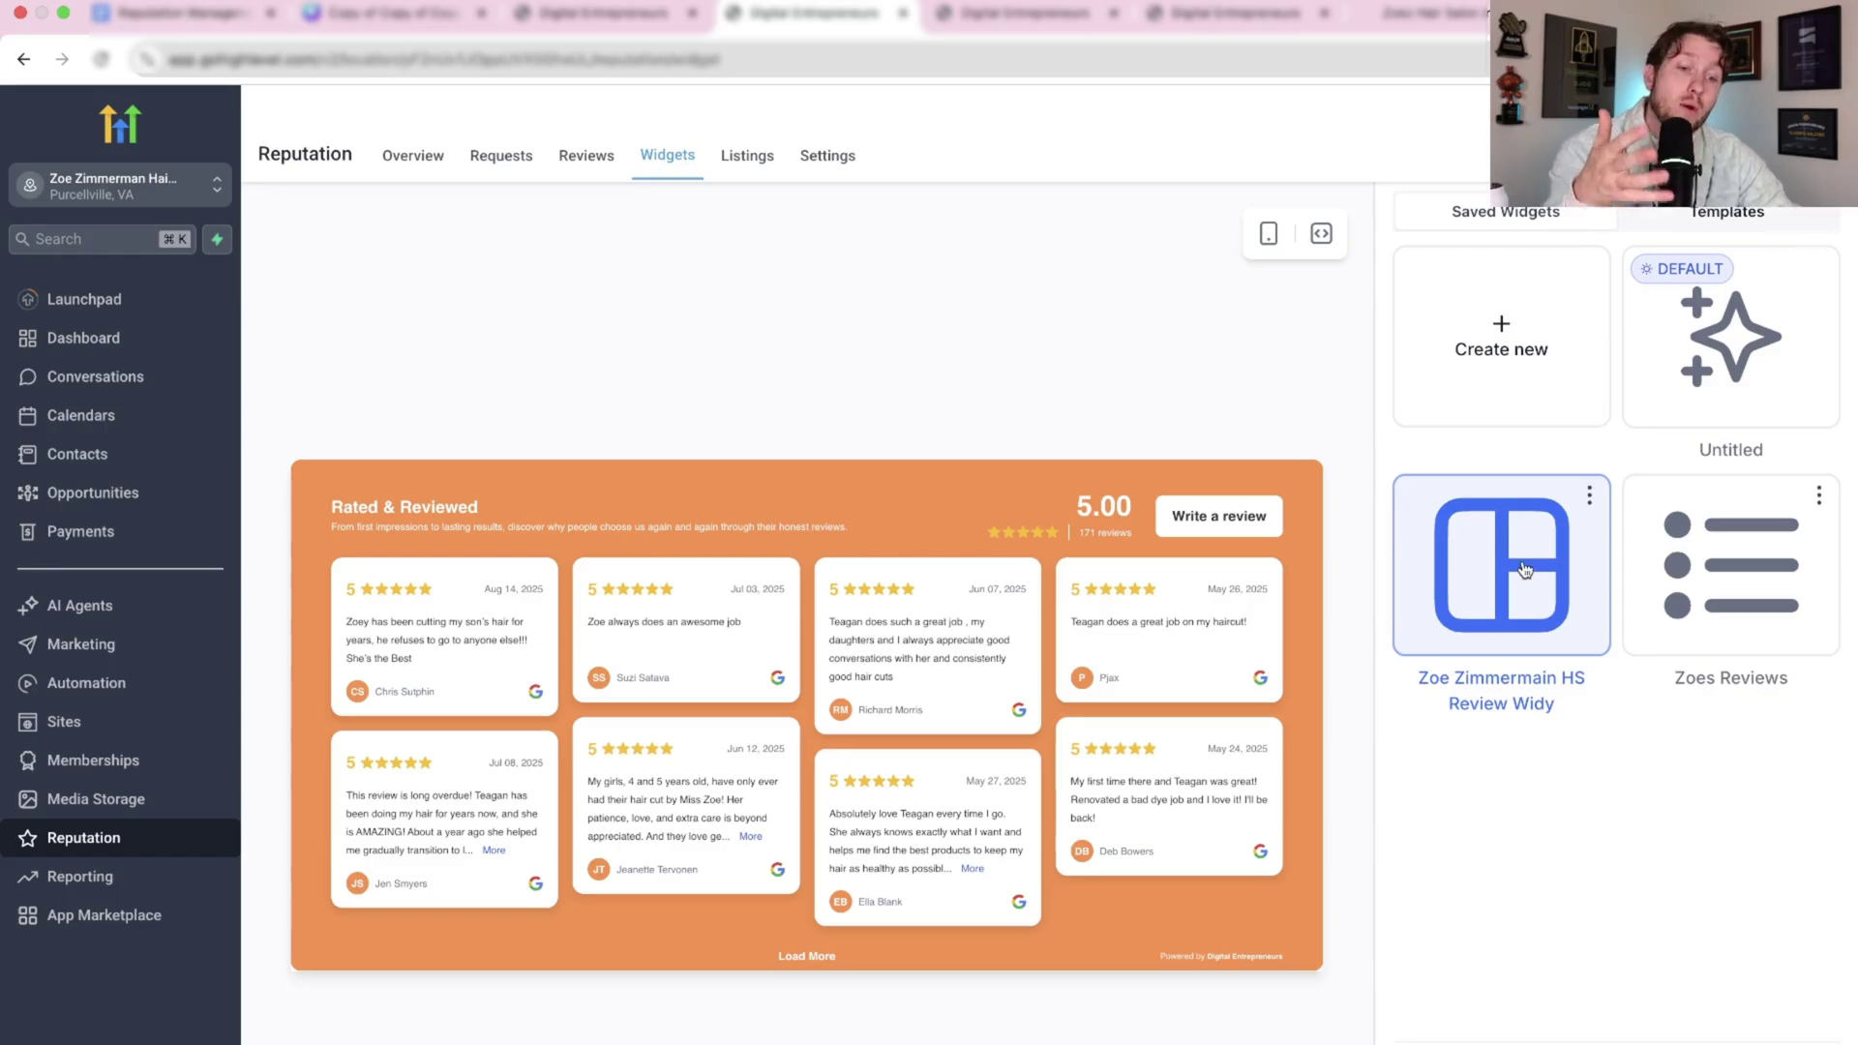
{"action": "left_click", "coordinate": [1323, 241]}
{"action": "left_click", "coordinate": [915, 800]}
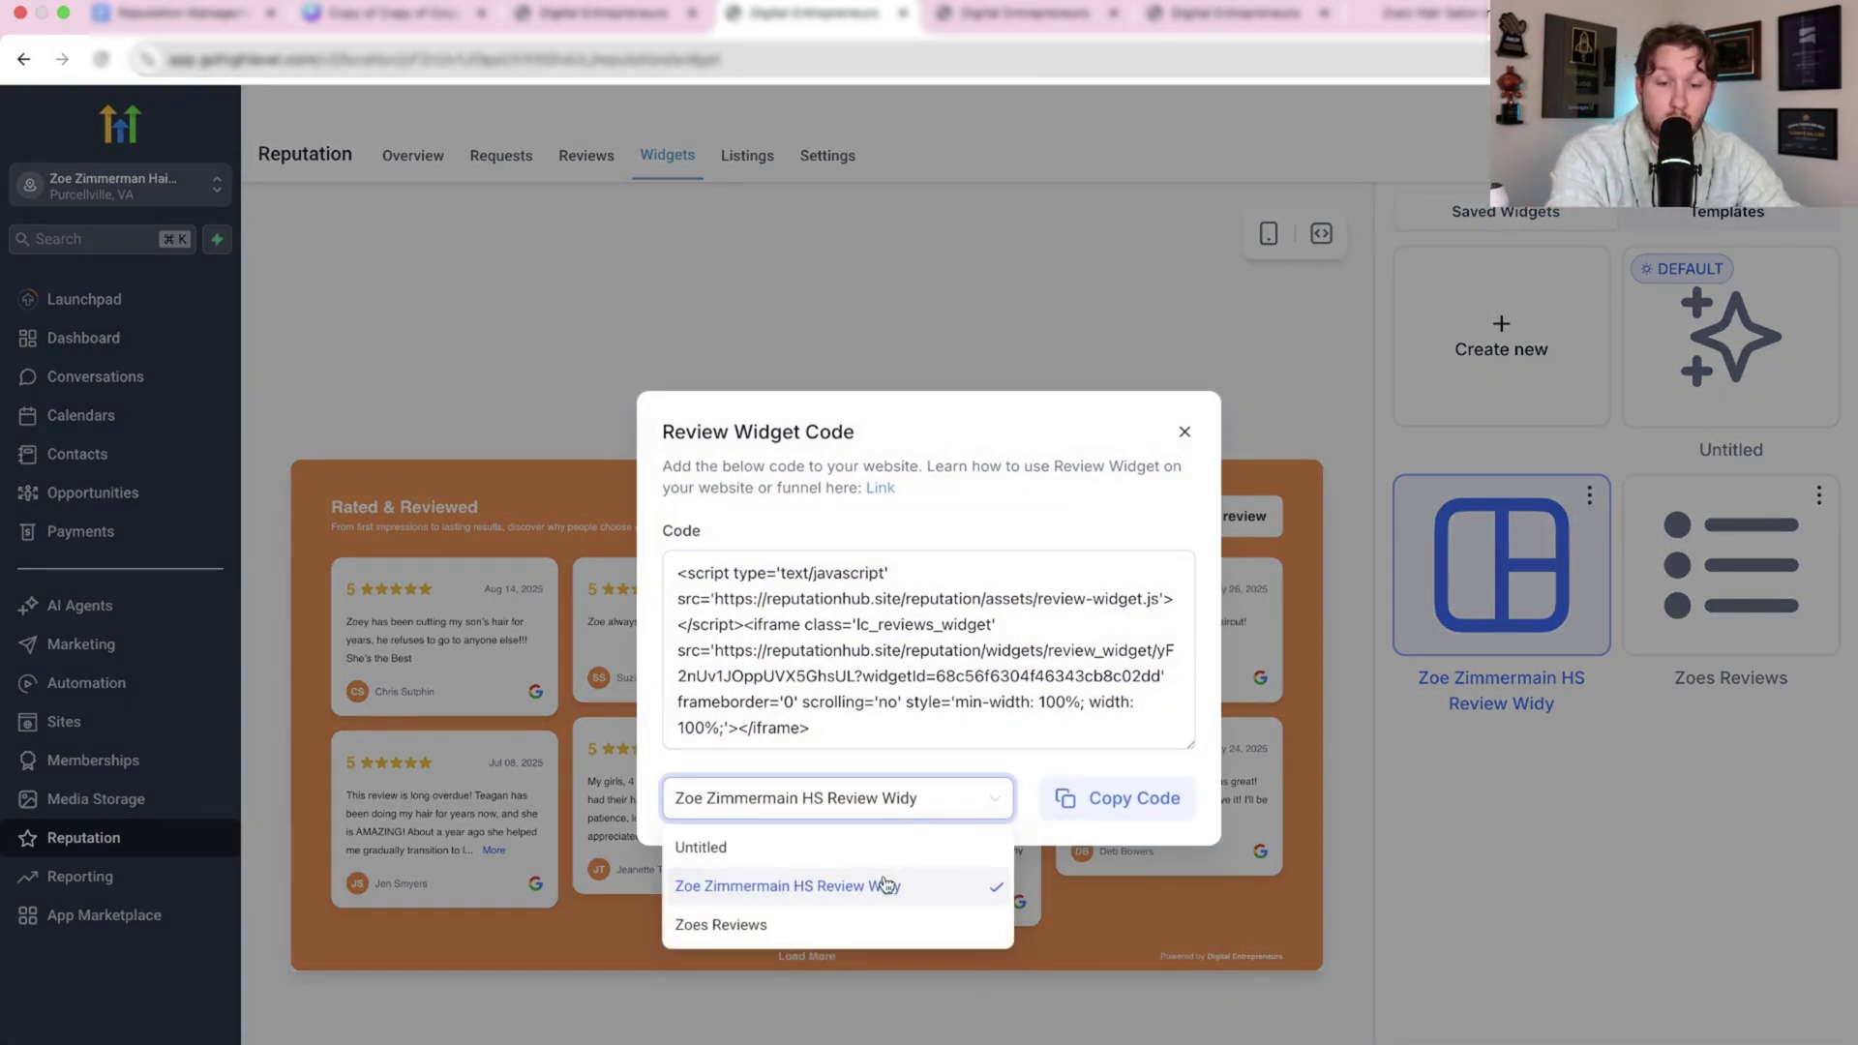
{"action": "left_click", "coordinate": [887, 889]}
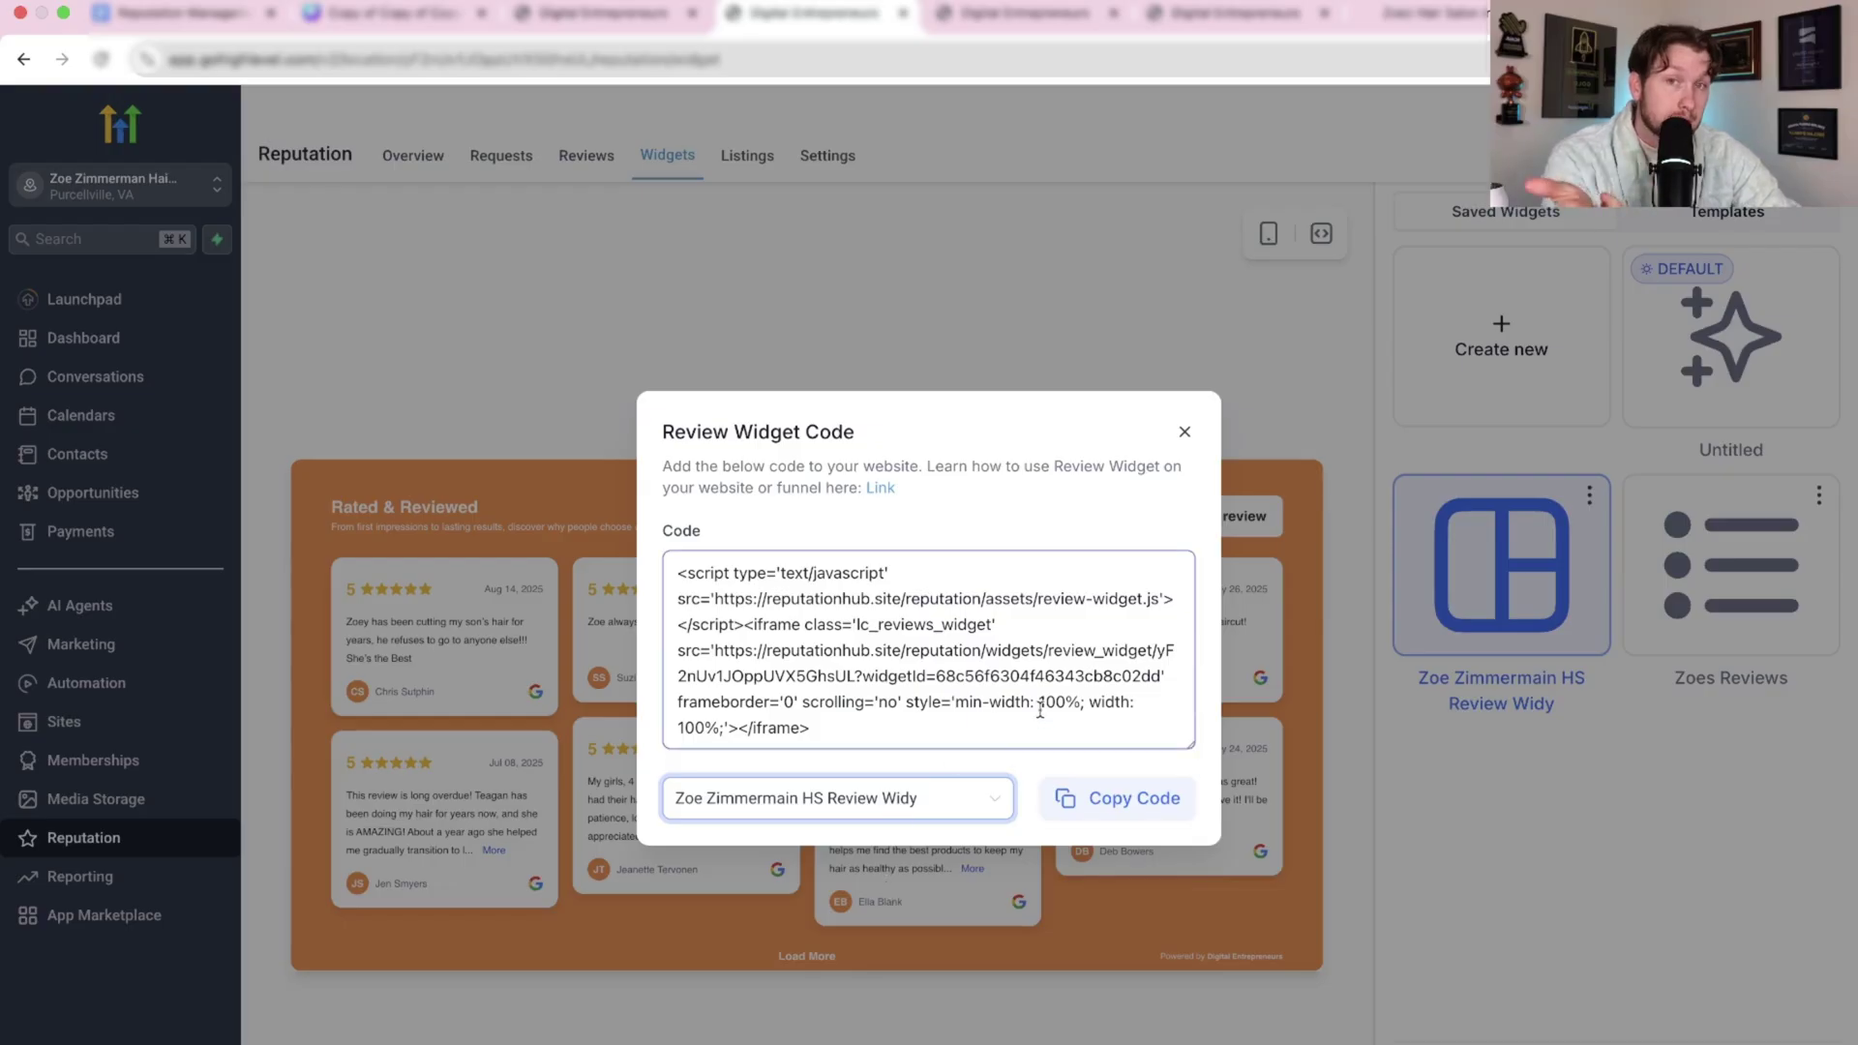
{"action": "left_click", "coordinate": [1102, 808]}
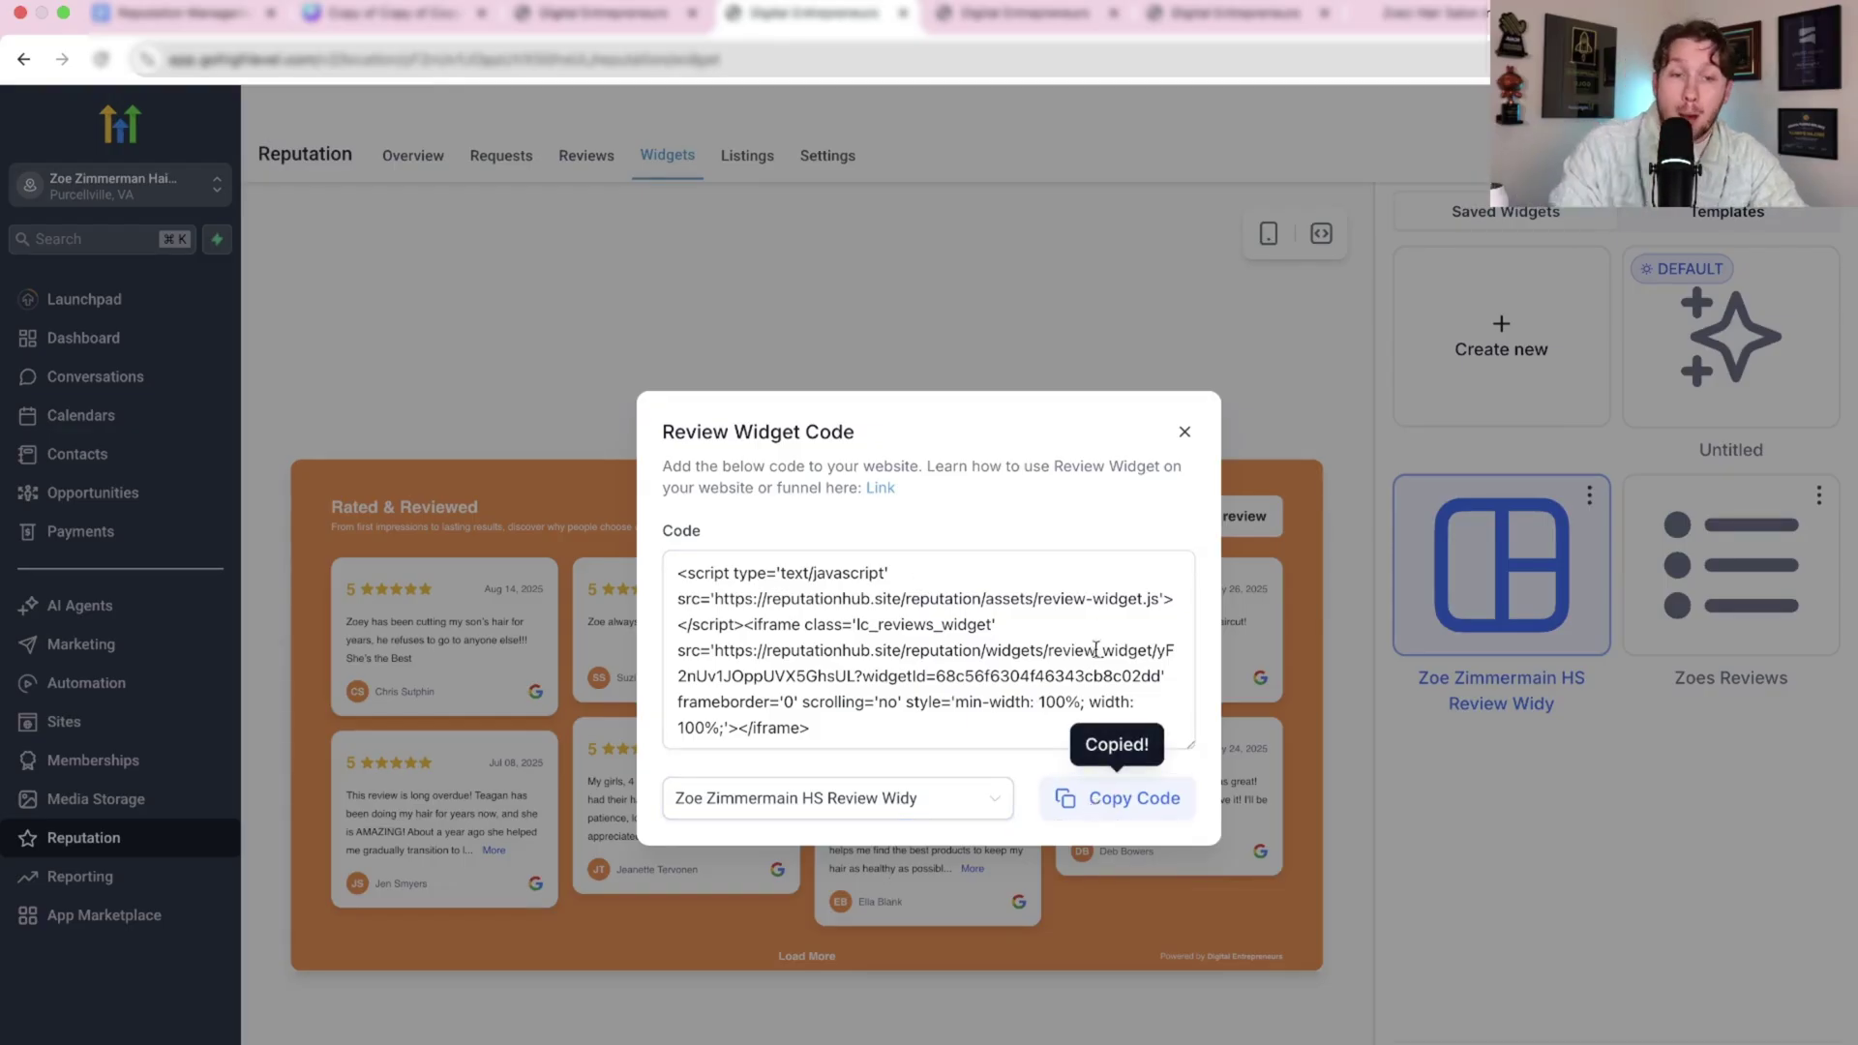
{"action": "left_click", "coordinate": [1277, 13]}
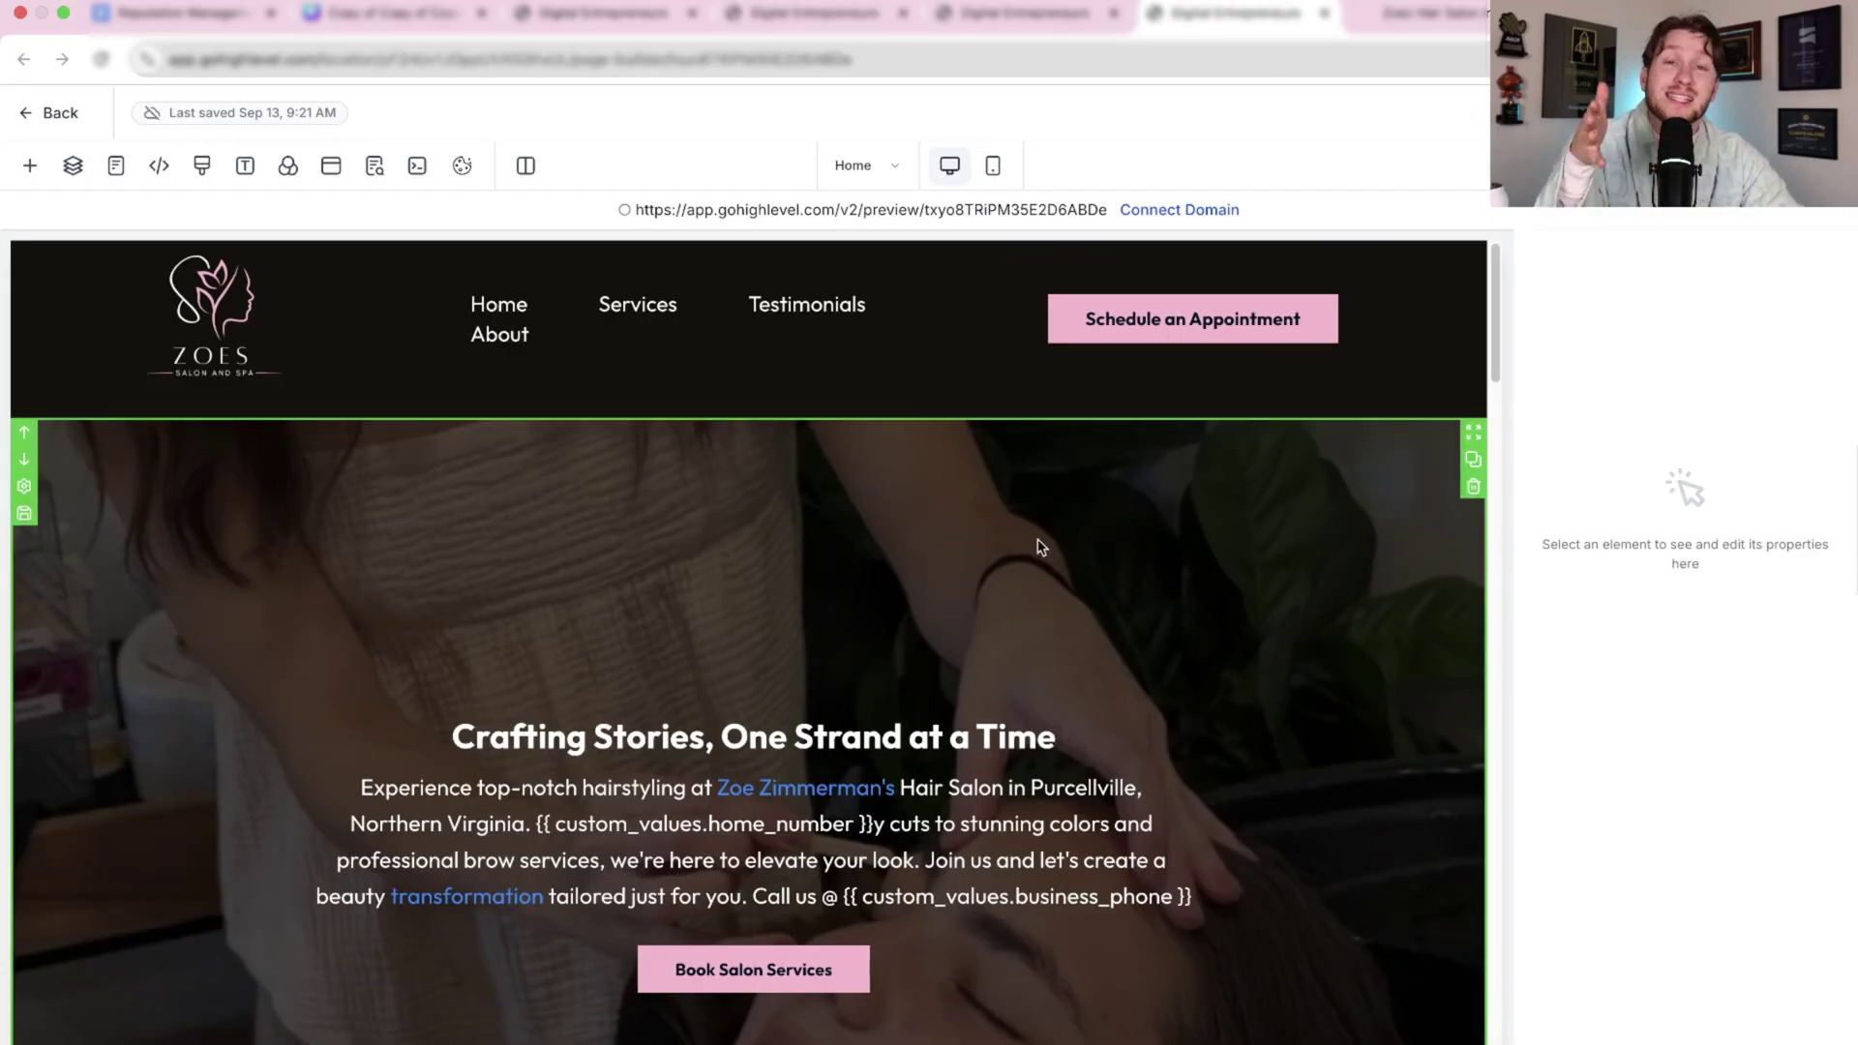
Step: Add a Custom Code element below the hero heading and paste in the review widget embed code
{"action": "left_click", "coordinate": [29, 168]}
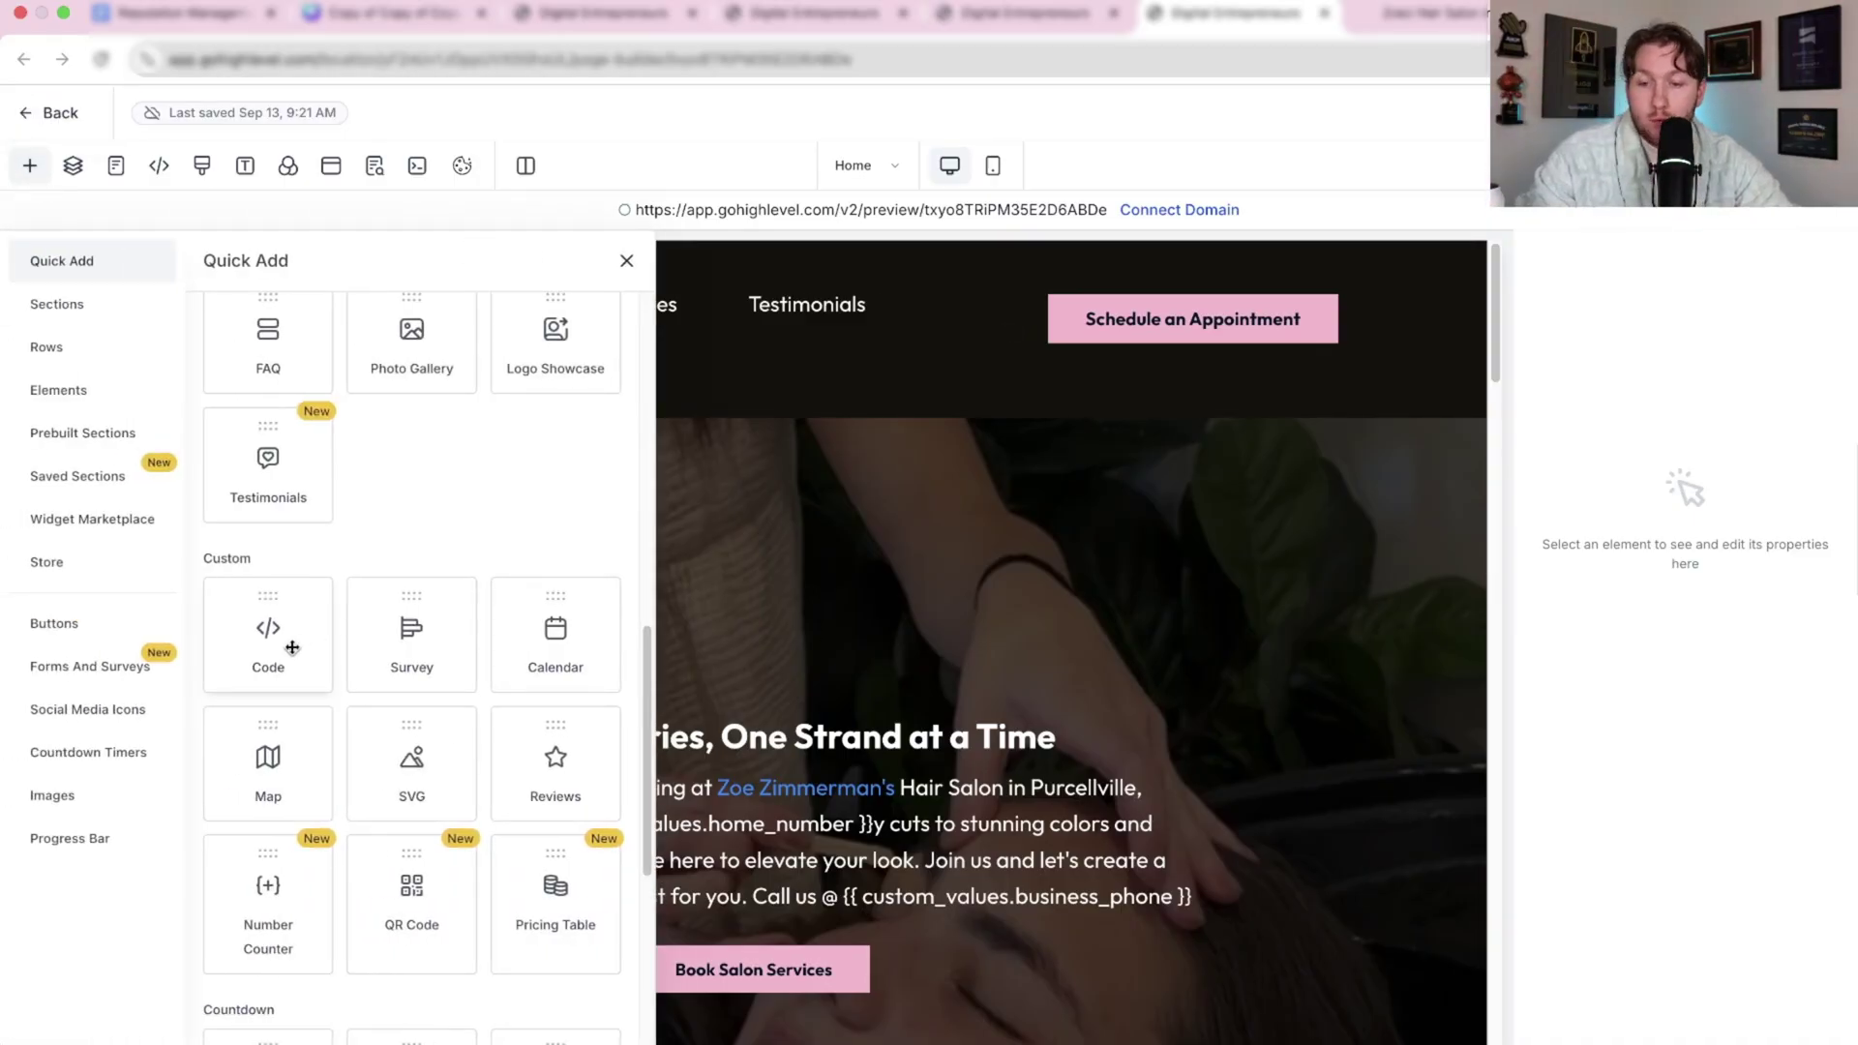
{"action": "left_click_drag", "start_coordinate": [291, 647], "coordinate": [696, 774]}
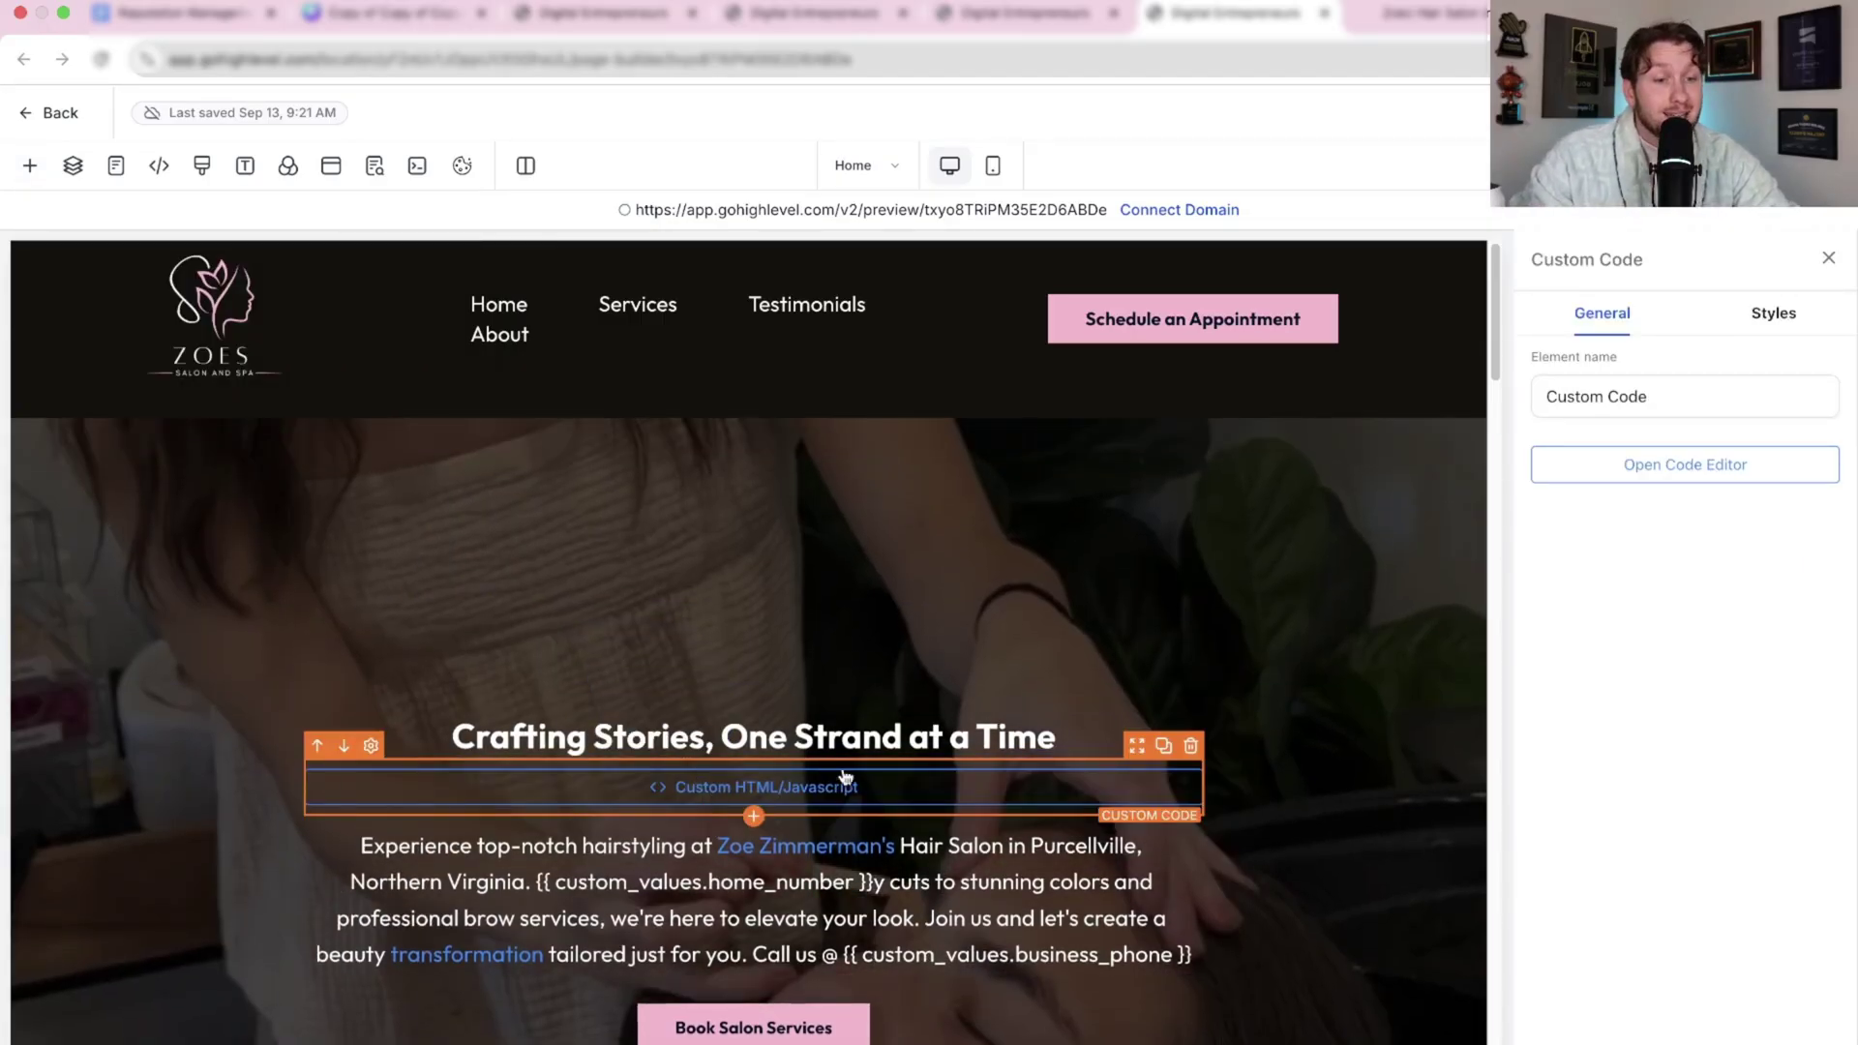
{"action": "left_click", "coordinate": [1685, 465]}
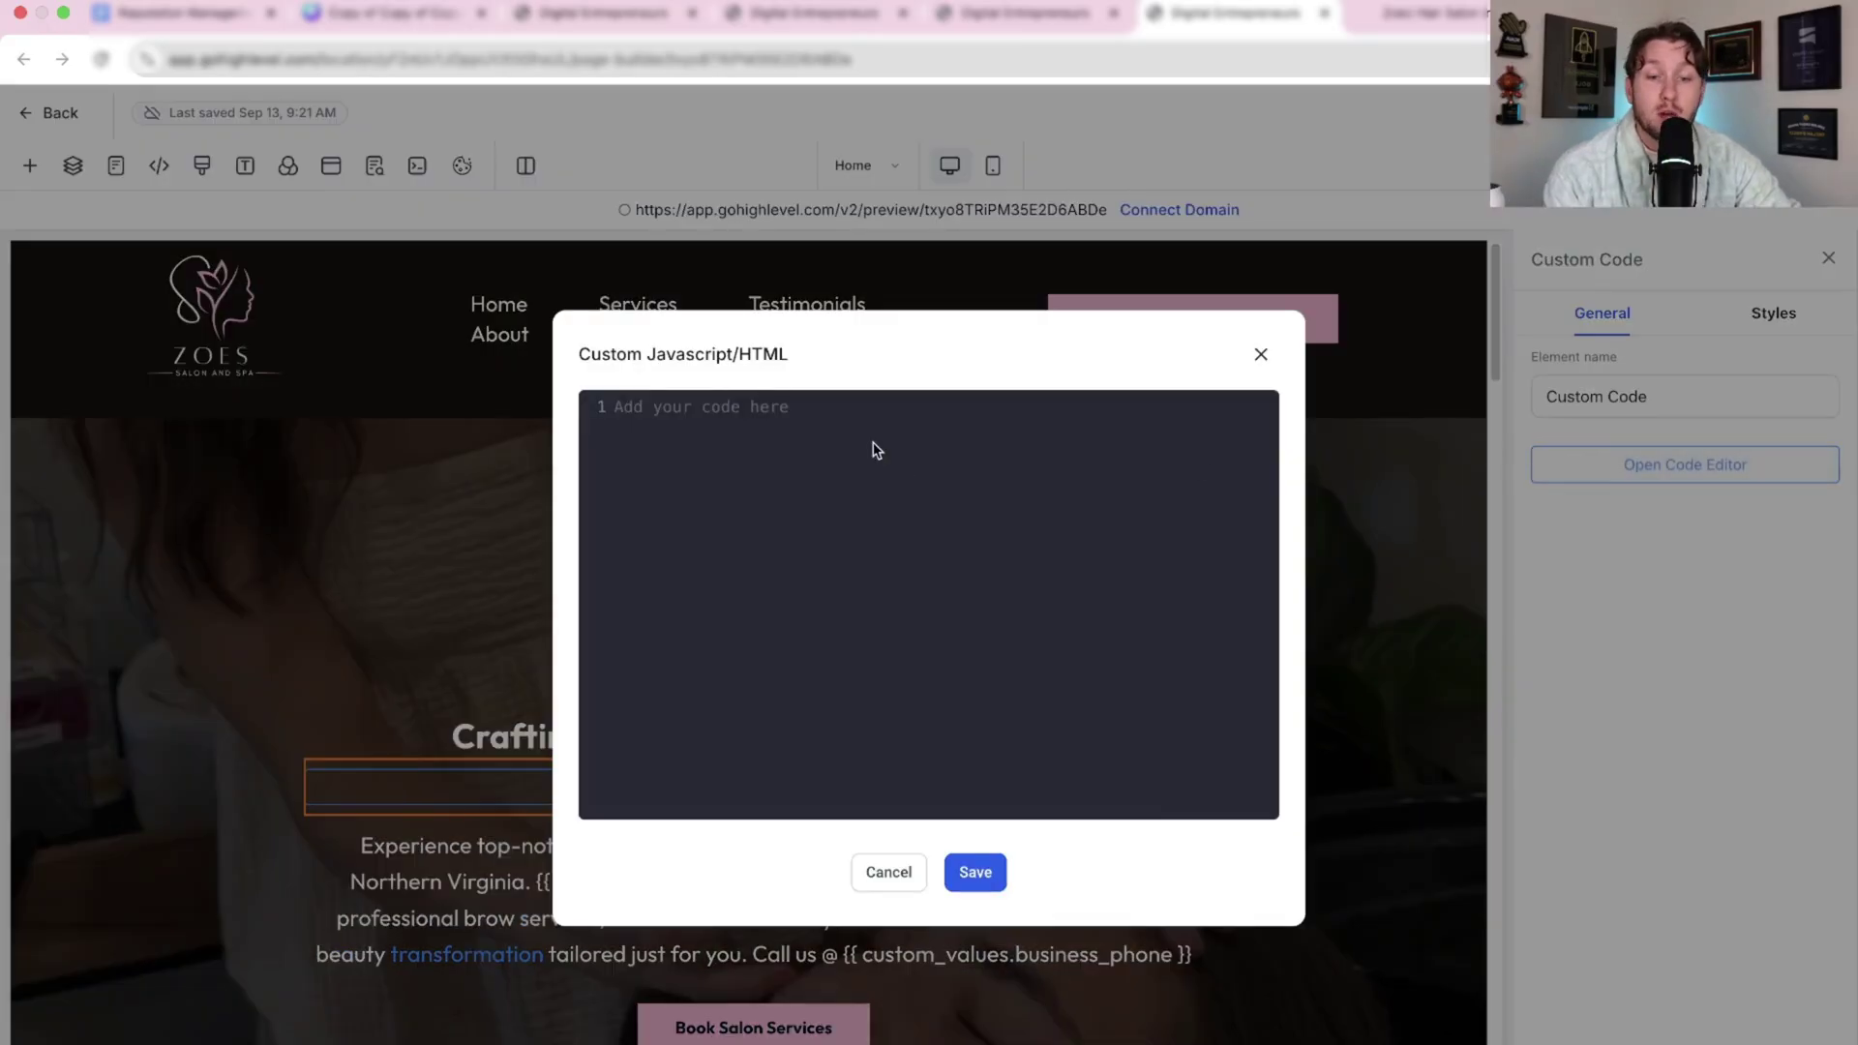
{"action": "right_click", "coordinate": [823, 410]}
{"action": "left_click", "coordinate": [877, 564]}
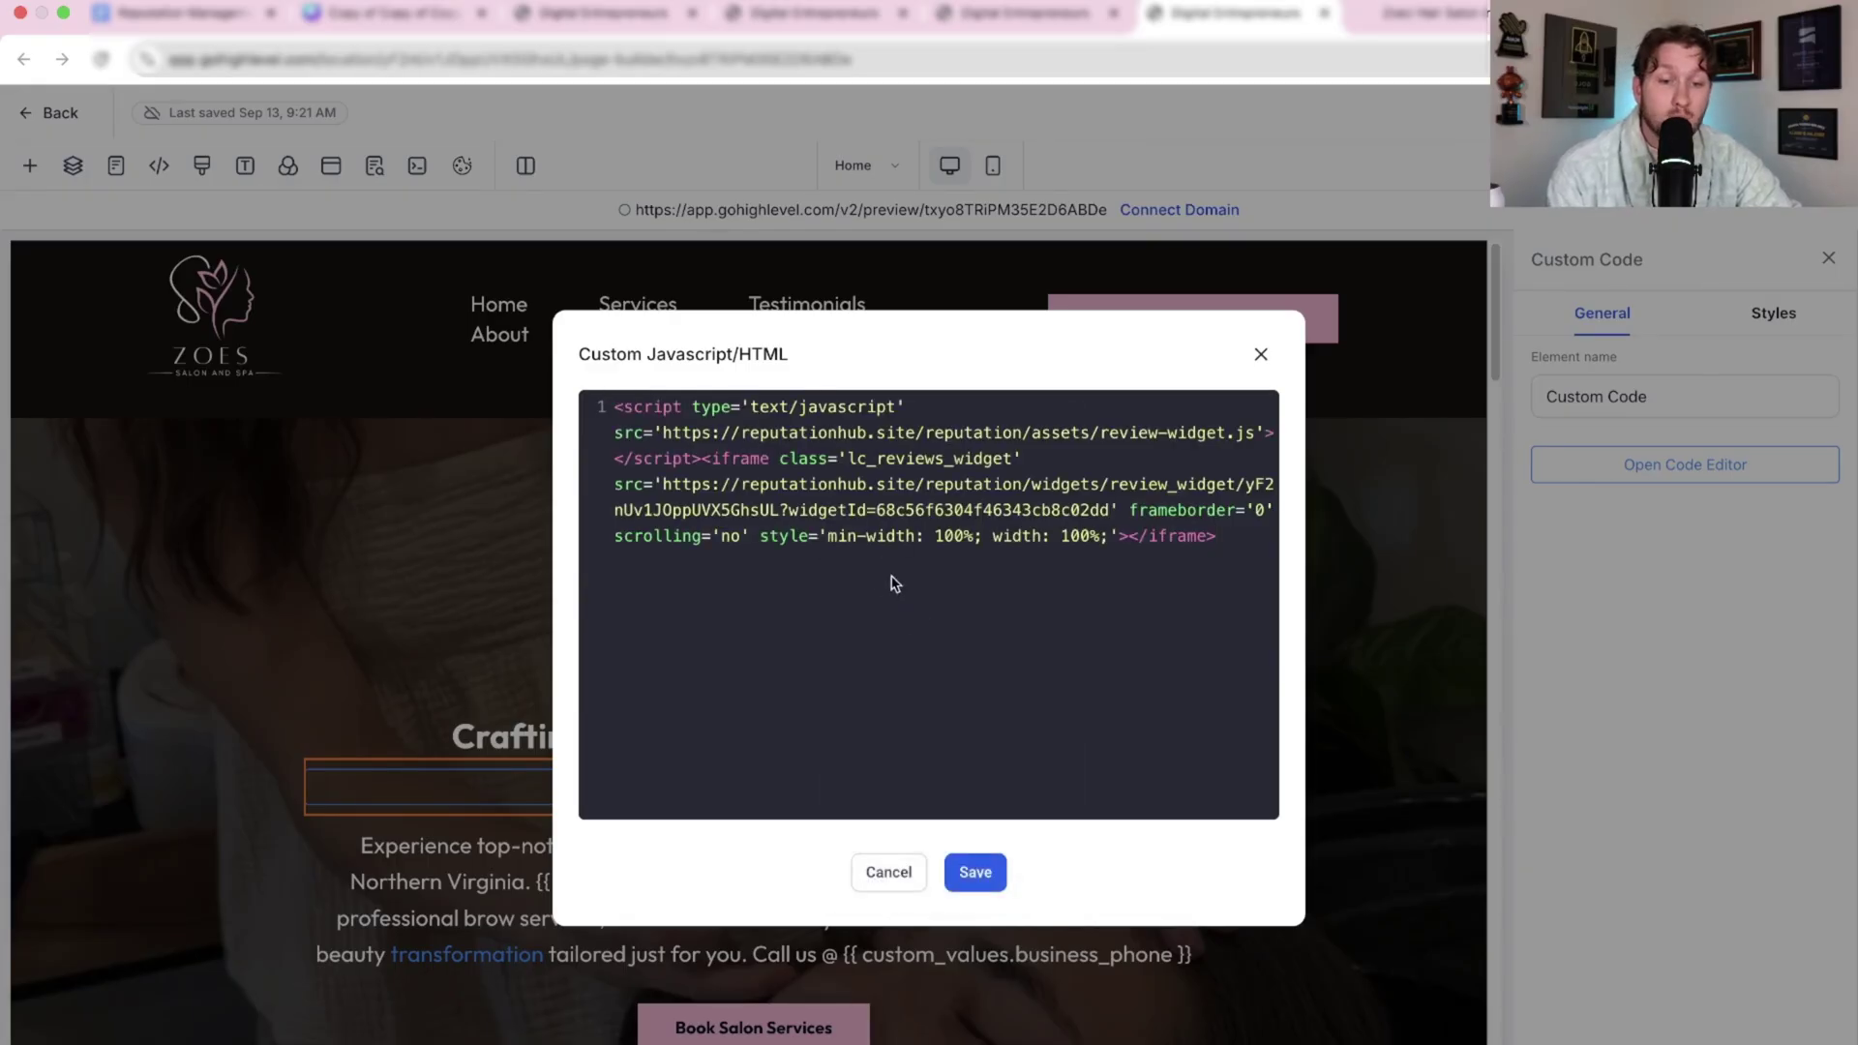
{"action": "left_click", "coordinate": [987, 869]}
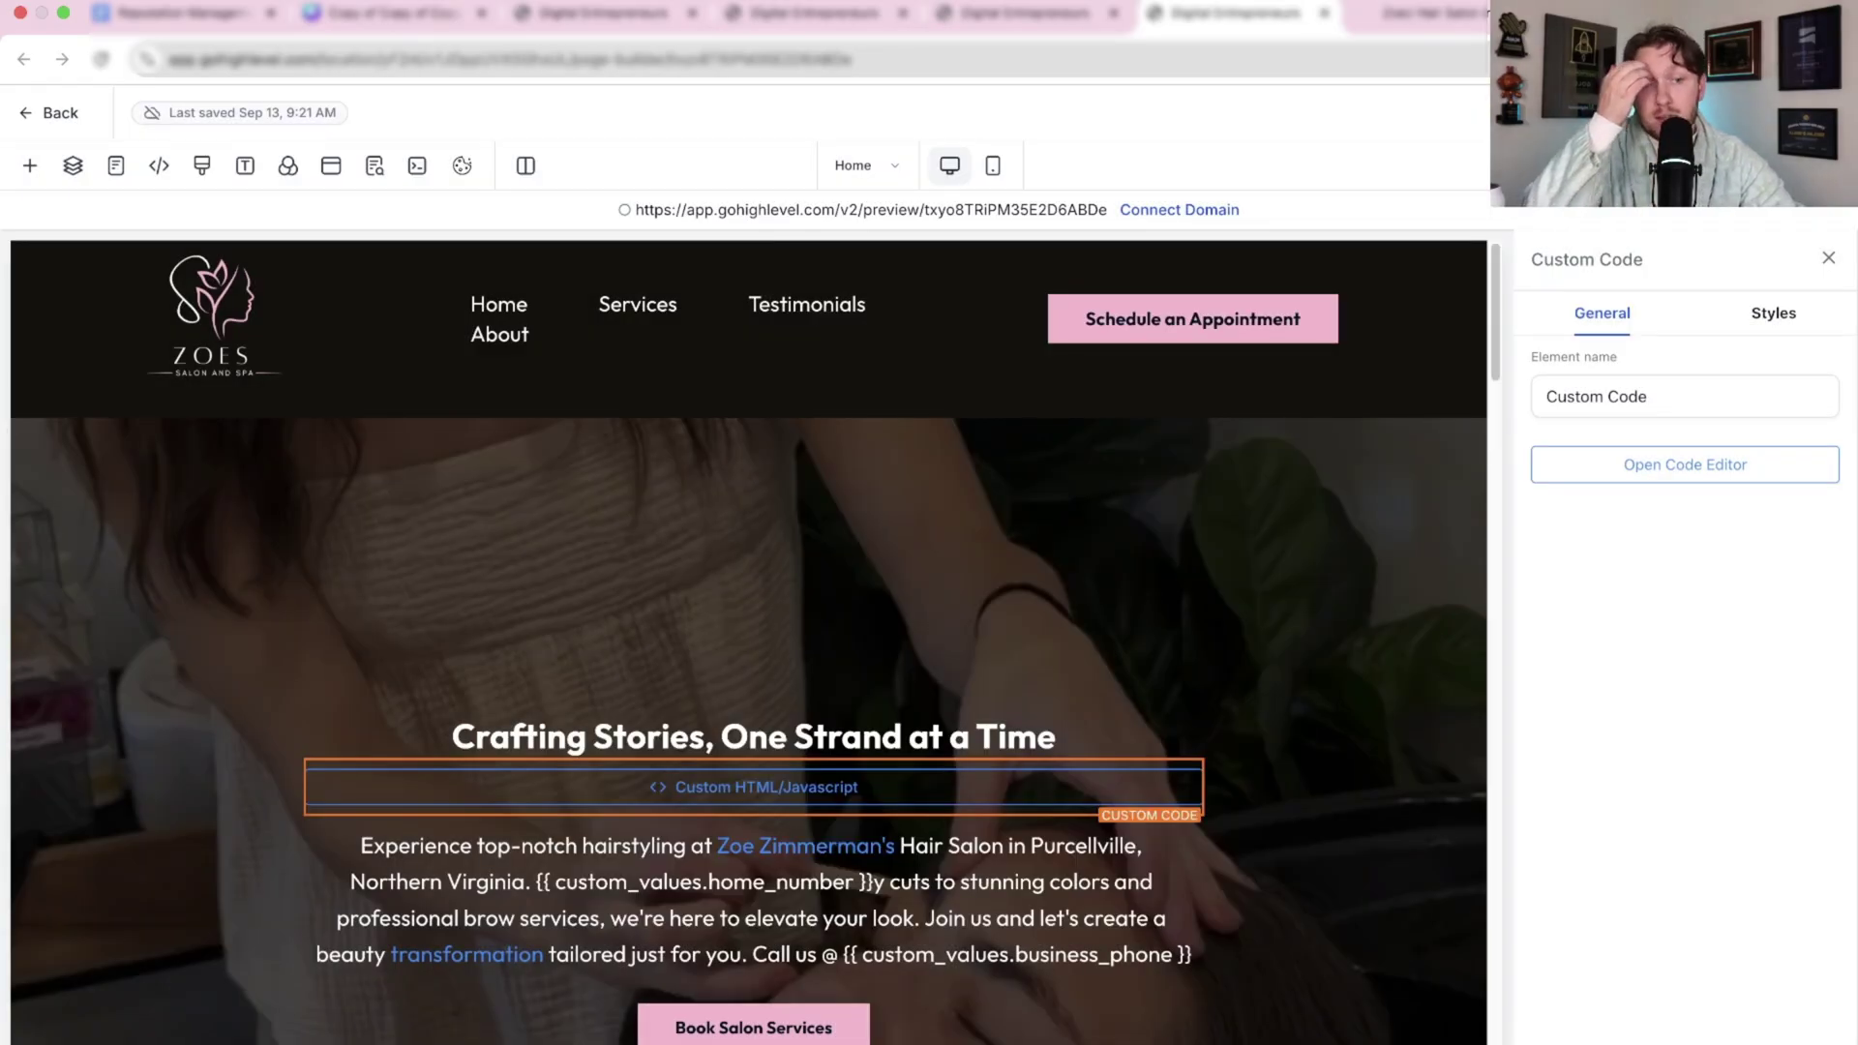
Step: Preview the live salon site to check the 5.00-rated review widget, then return to the embed code
{"action": "left_click", "coordinate": [1732, 112]}
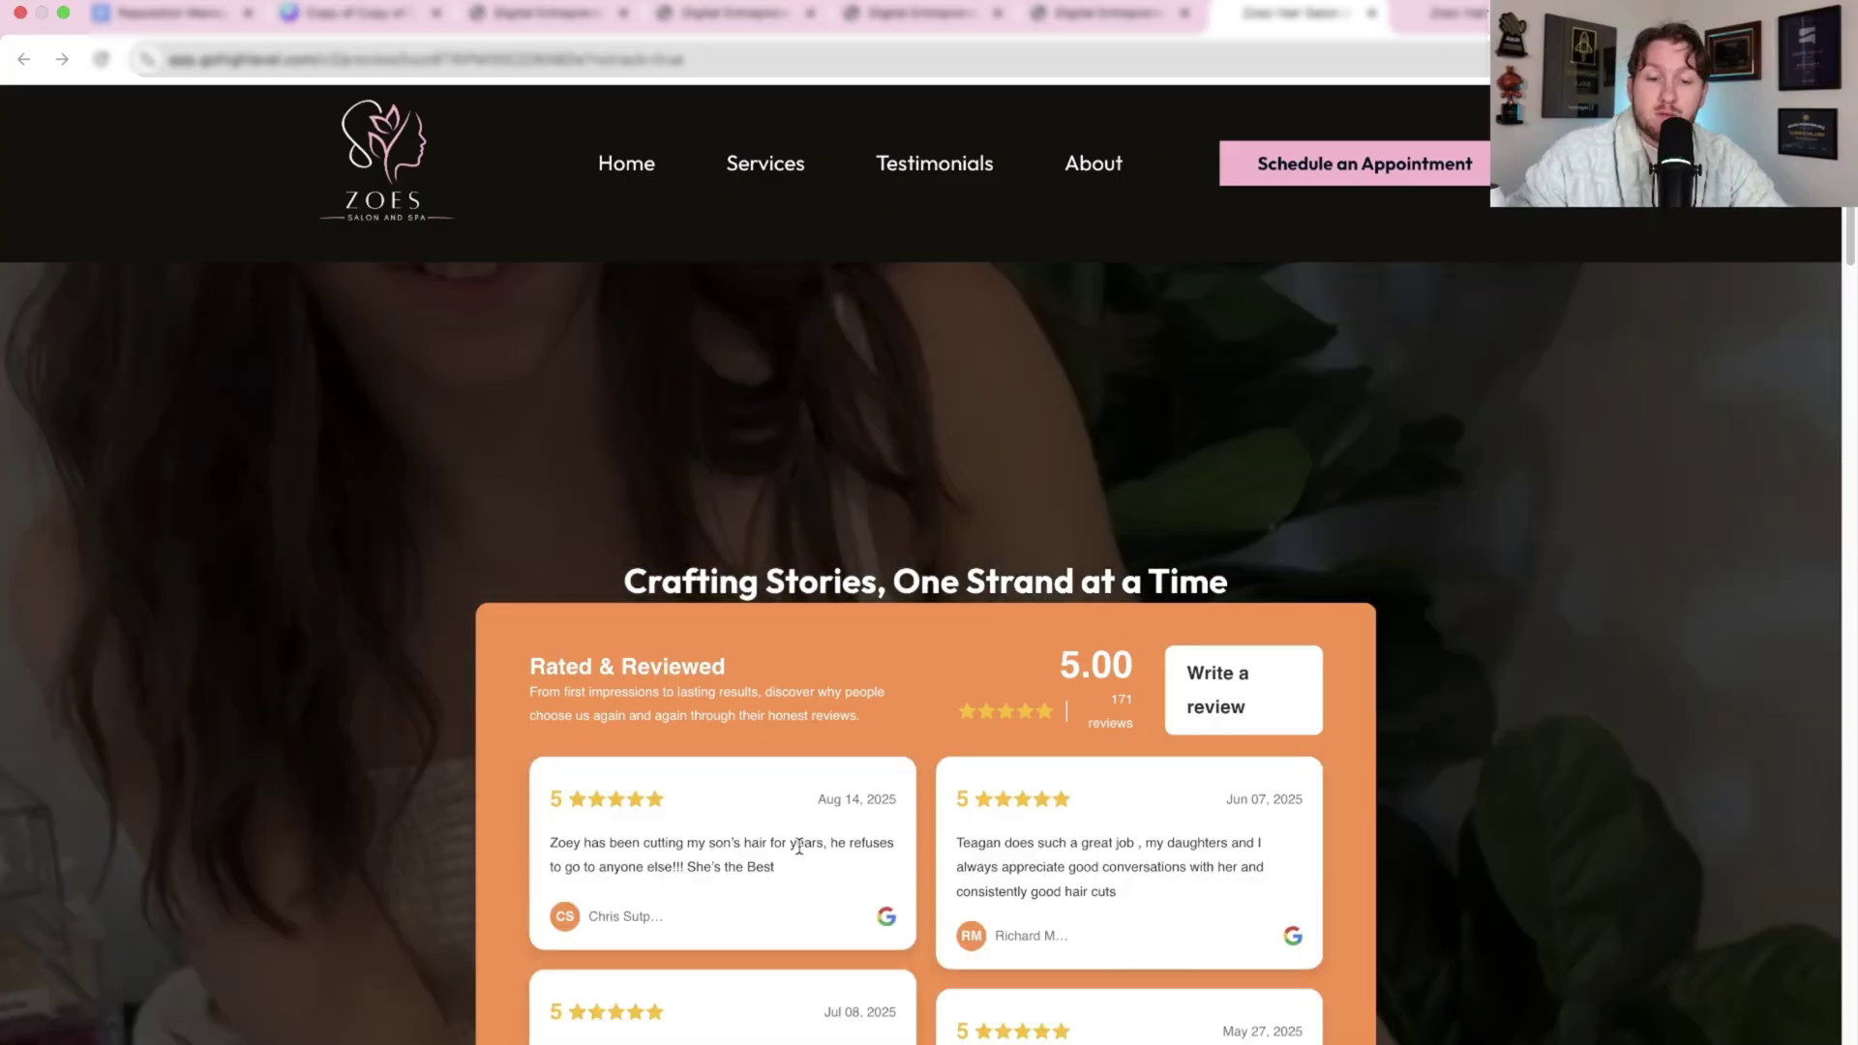
{"action": "scroll", "coordinate": [799, 847], "scroll_direction": "down", "scroll_amount": 15}
{"action": "scroll", "coordinate": [1070, 780], "scroll_direction": "up", "scroll_amount": 15}
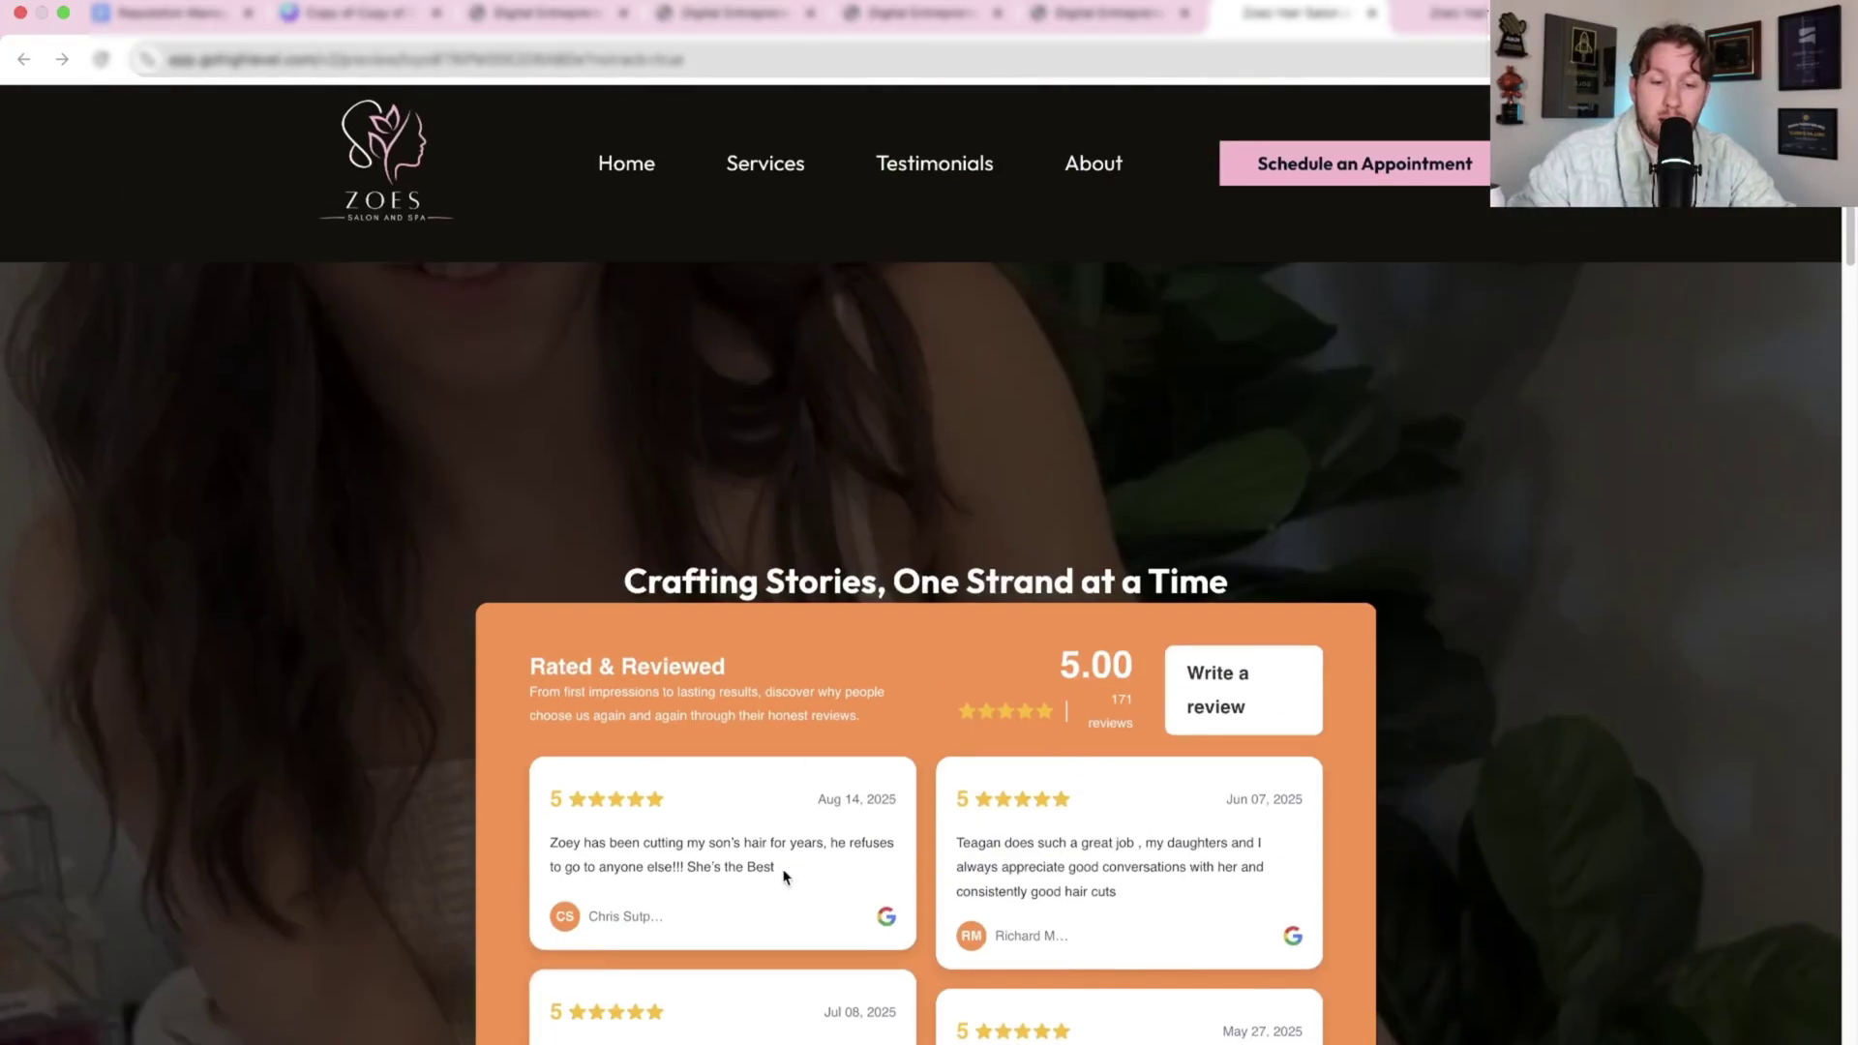
{"action": "scroll", "coordinate": [879, 911], "scroll_direction": "down", "scroll_amount": 8}
{"action": "scroll", "coordinate": [1255, 442], "scroll_direction": "up", "scroll_amount": 3}
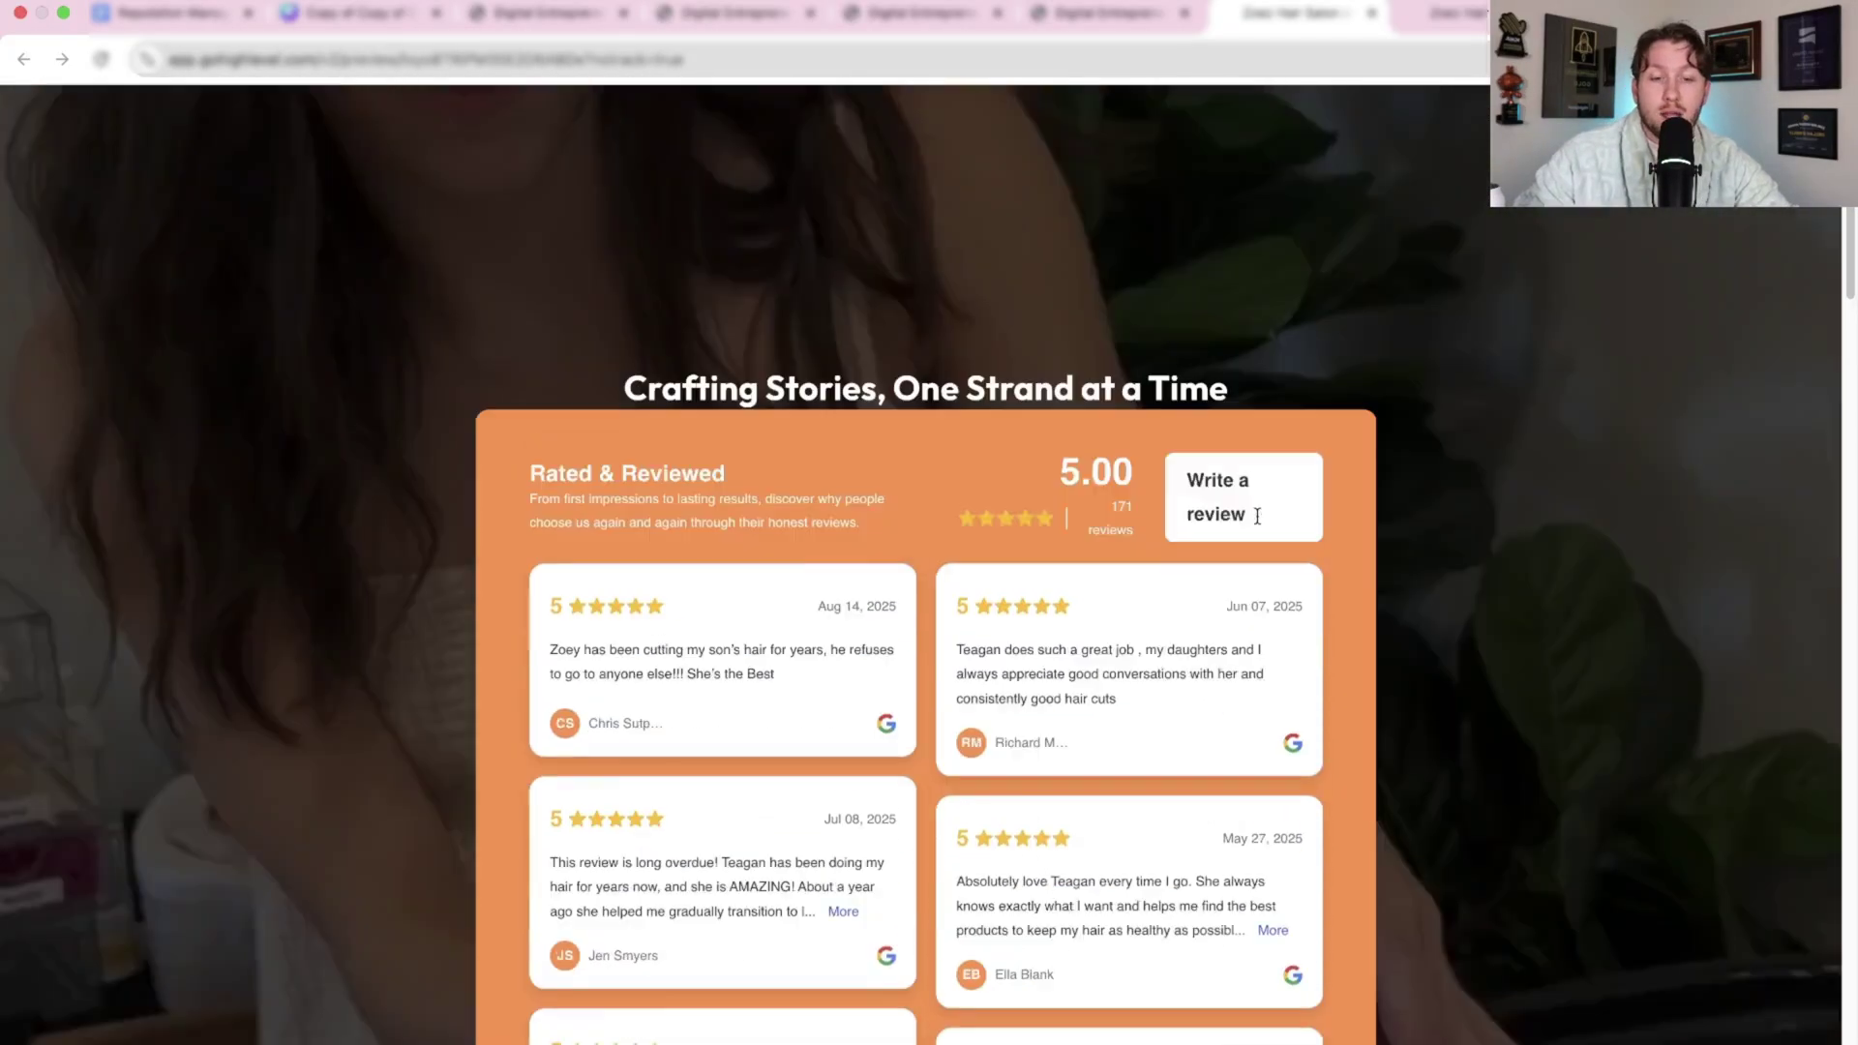
{"action": "scroll", "coordinate": [1207, 627], "scroll_direction": "down", "scroll_amount": 10}
{"action": "scroll", "coordinate": [1207, 627], "scroll_direction": "up", "scroll_amount": 5}
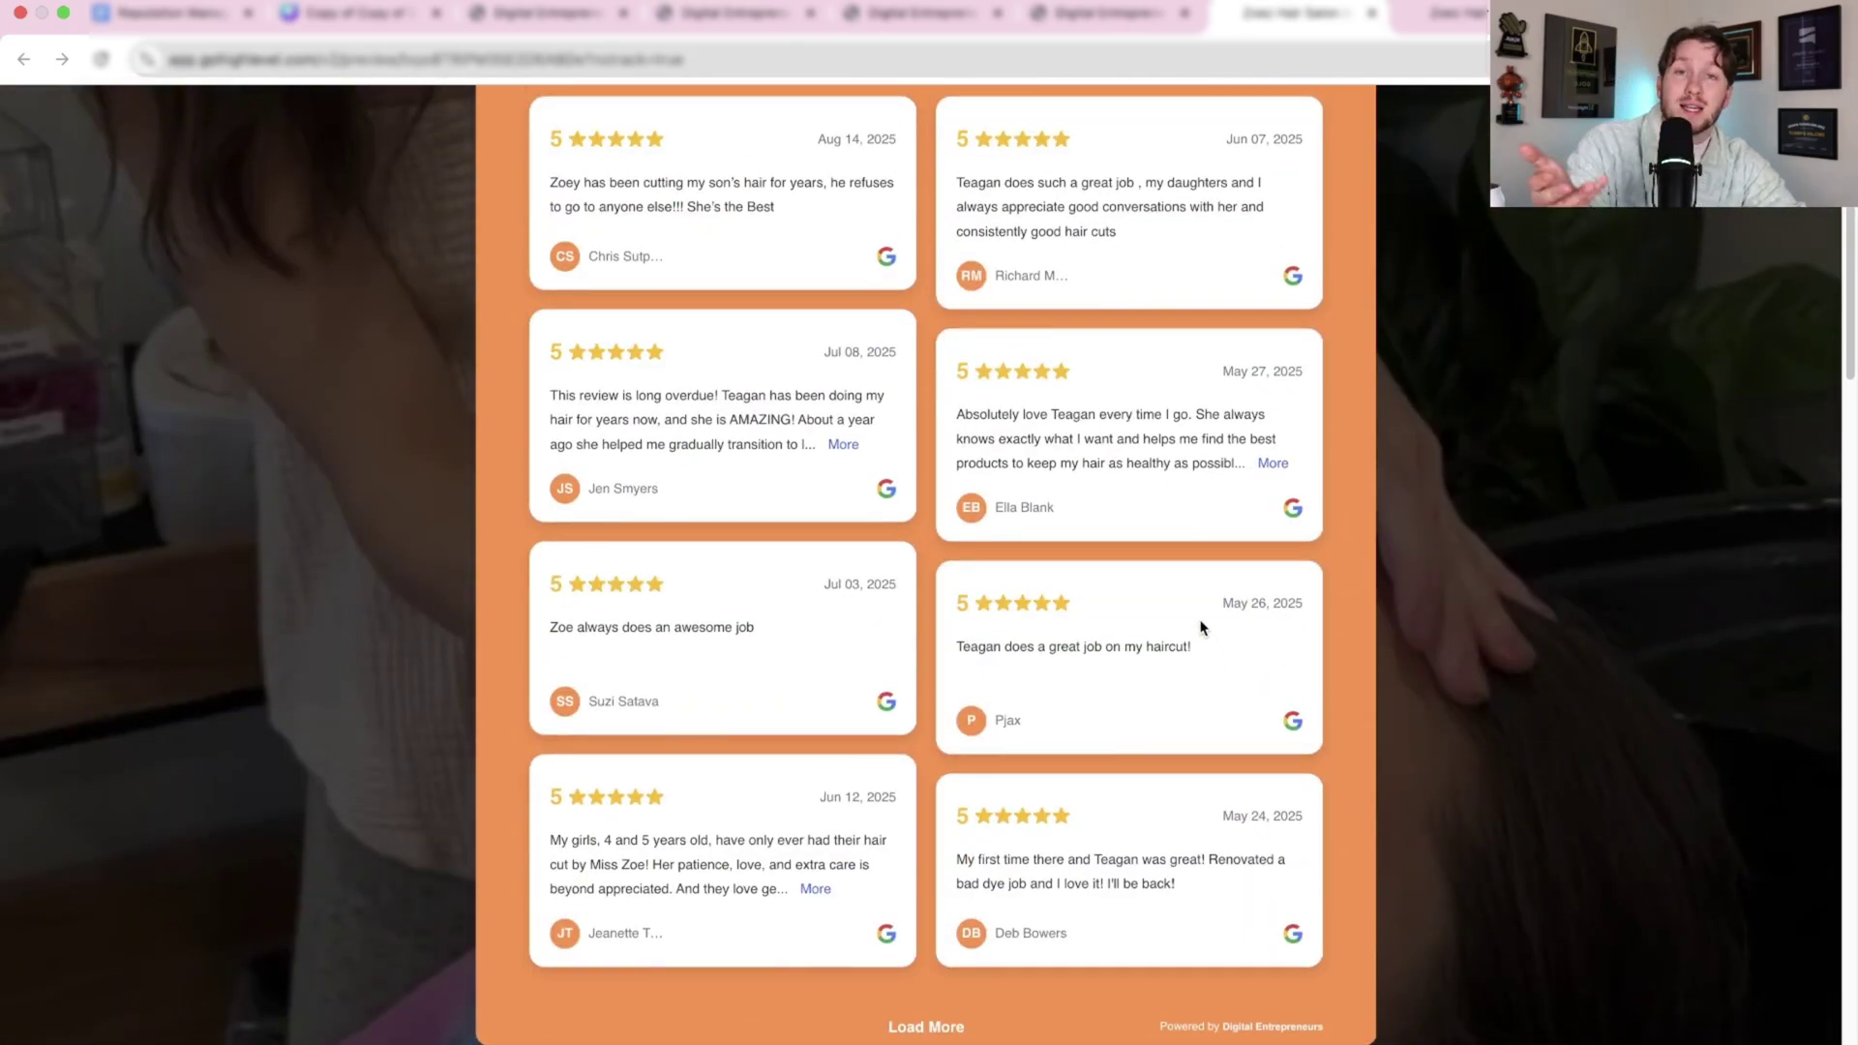
{"action": "scroll", "coordinate": [1167, 876], "scroll_direction": "up", "scroll_amount": 4}
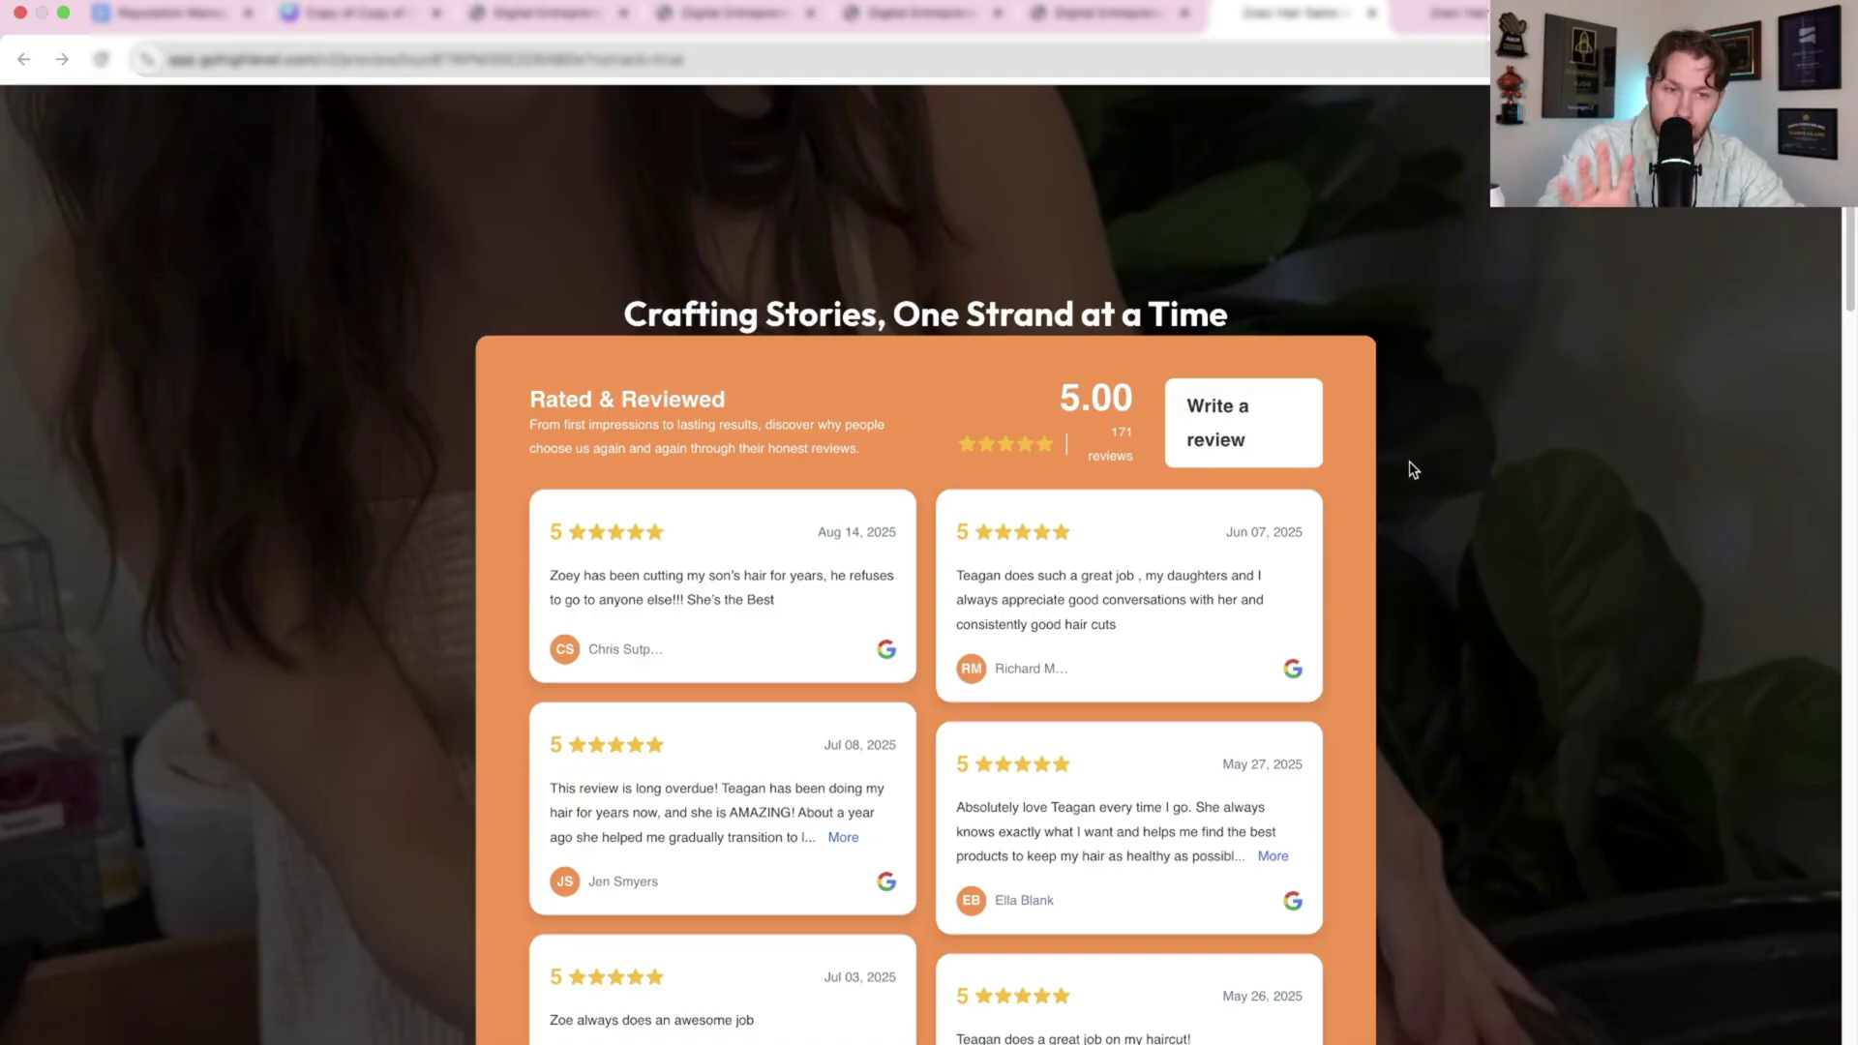
{"action": "left_click", "coordinate": [774, 20]}
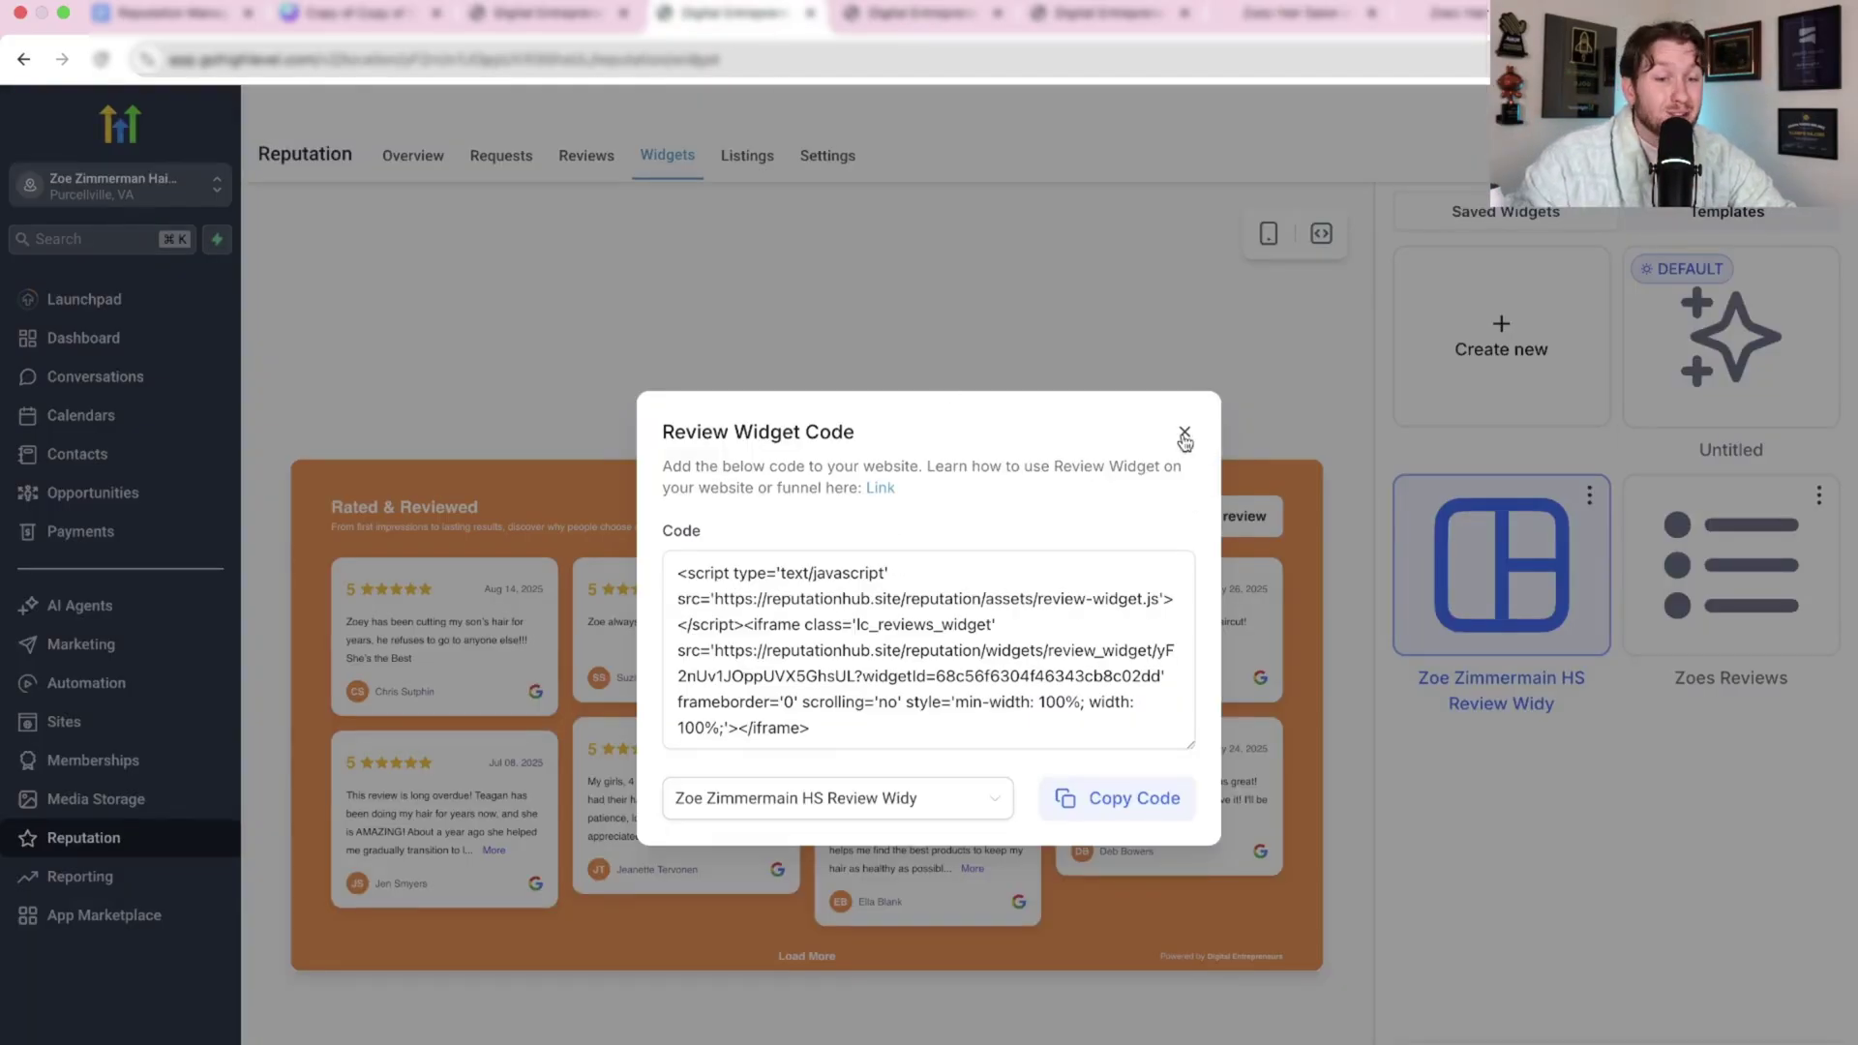
Step: Close the widget code dialog and go to the Sites QR Codes page
{"action": "left_click", "coordinate": [1185, 434]}
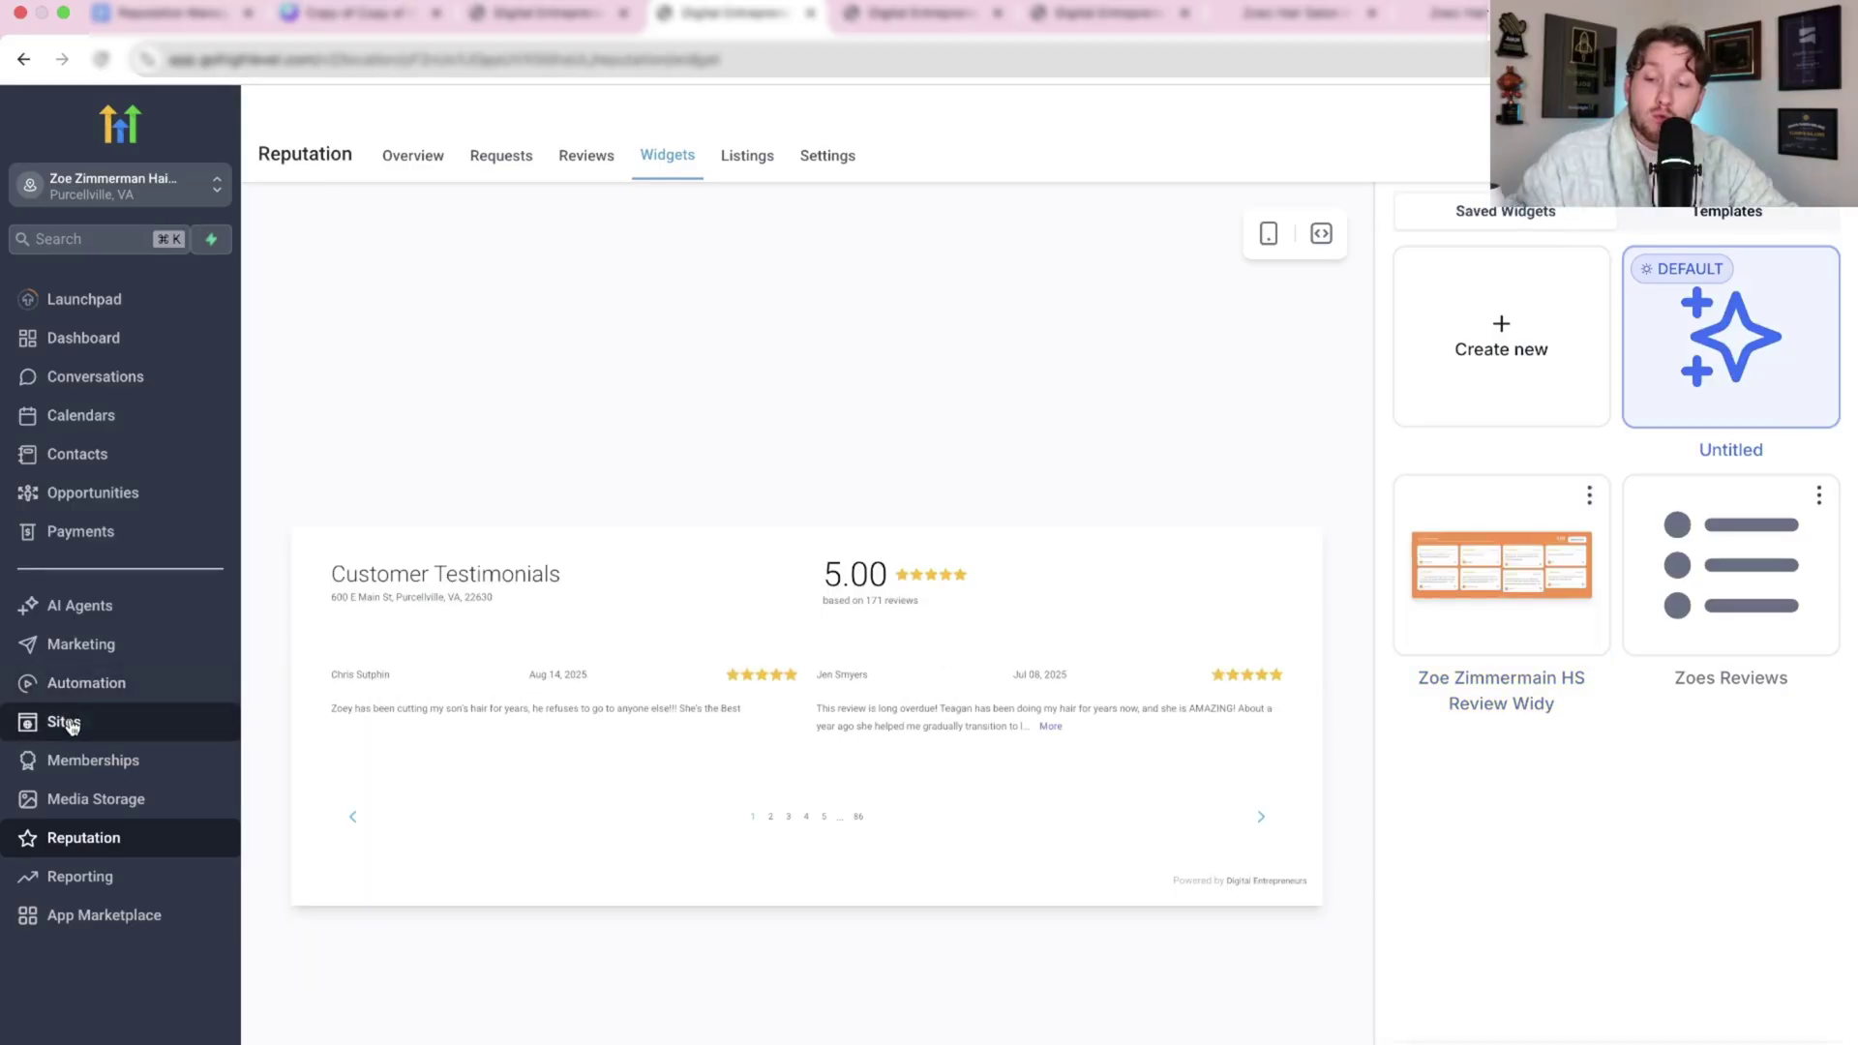
{"action": "left_click", "coordinate": [64, 722]}
{"action": "left_click", "coordinate": [1353, 161]}
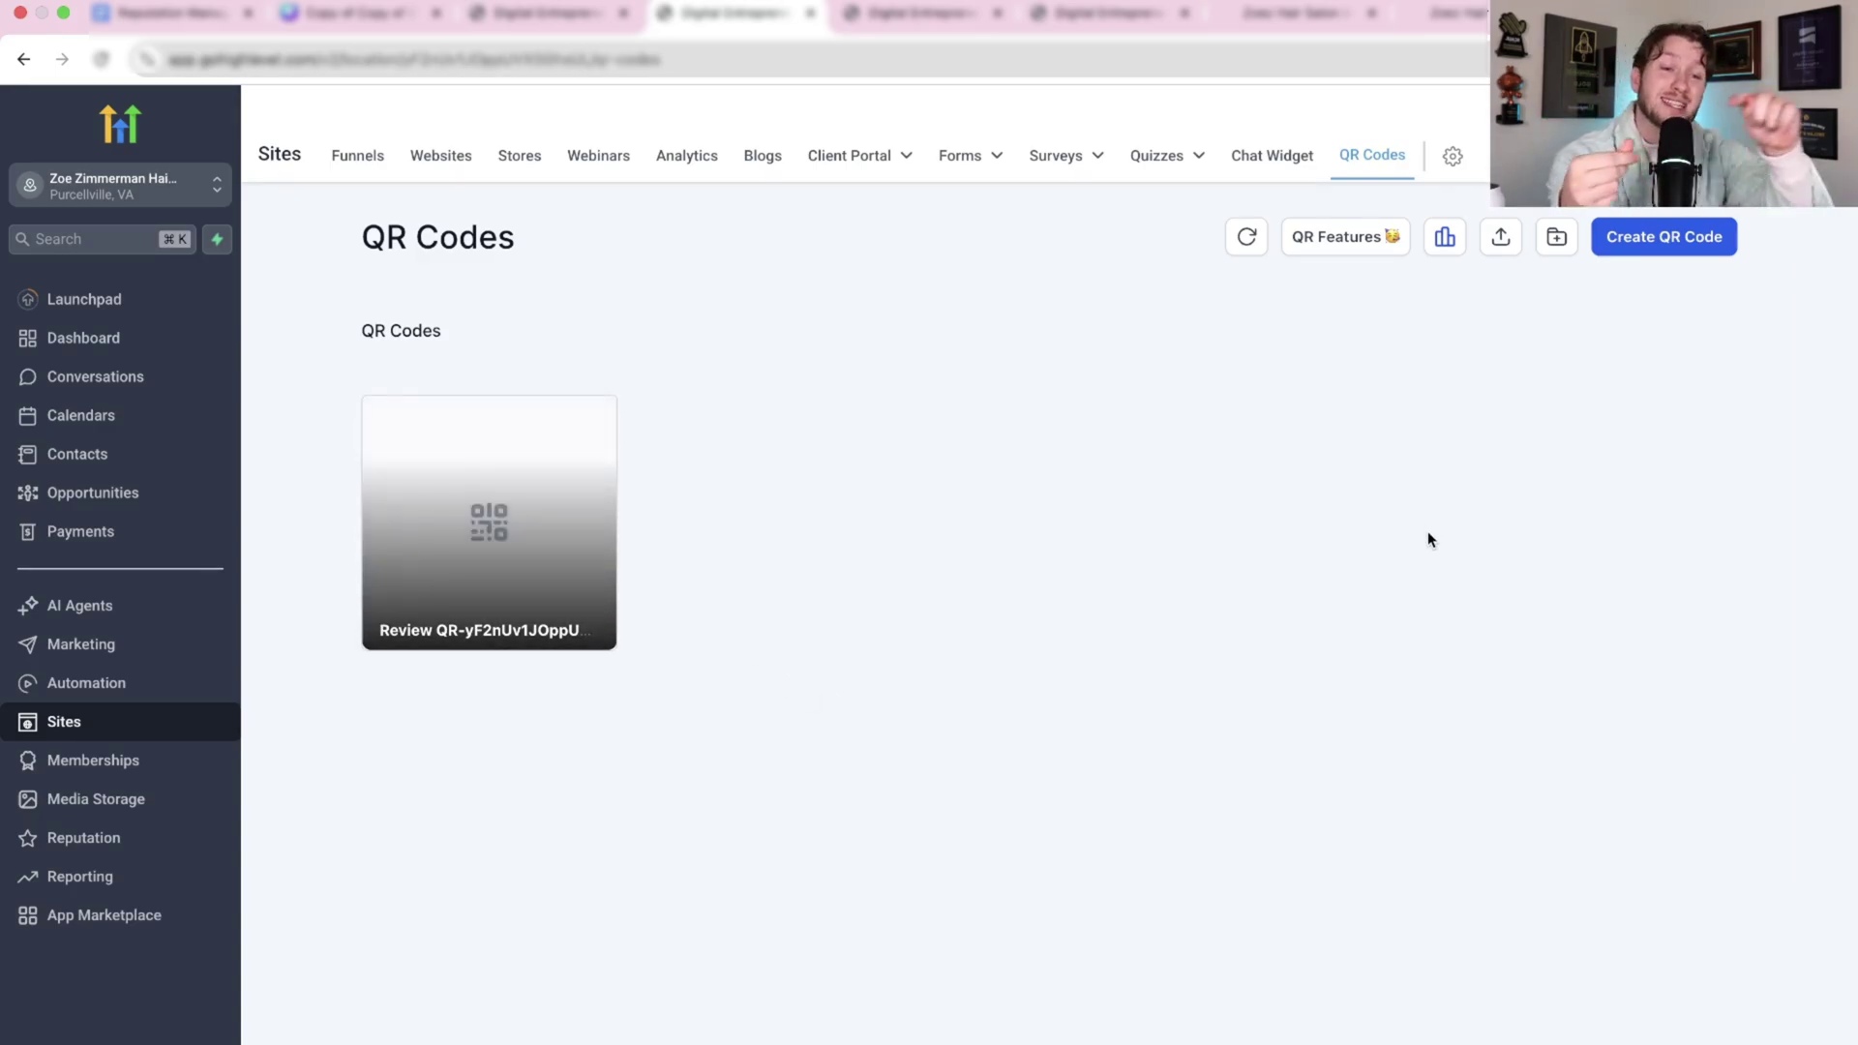
Step: Start a Review Link QR code named 'ZZ QR code' and select its placeholder Facebook URL
{"action": "left_click", "coordinate": [1691, 249]}
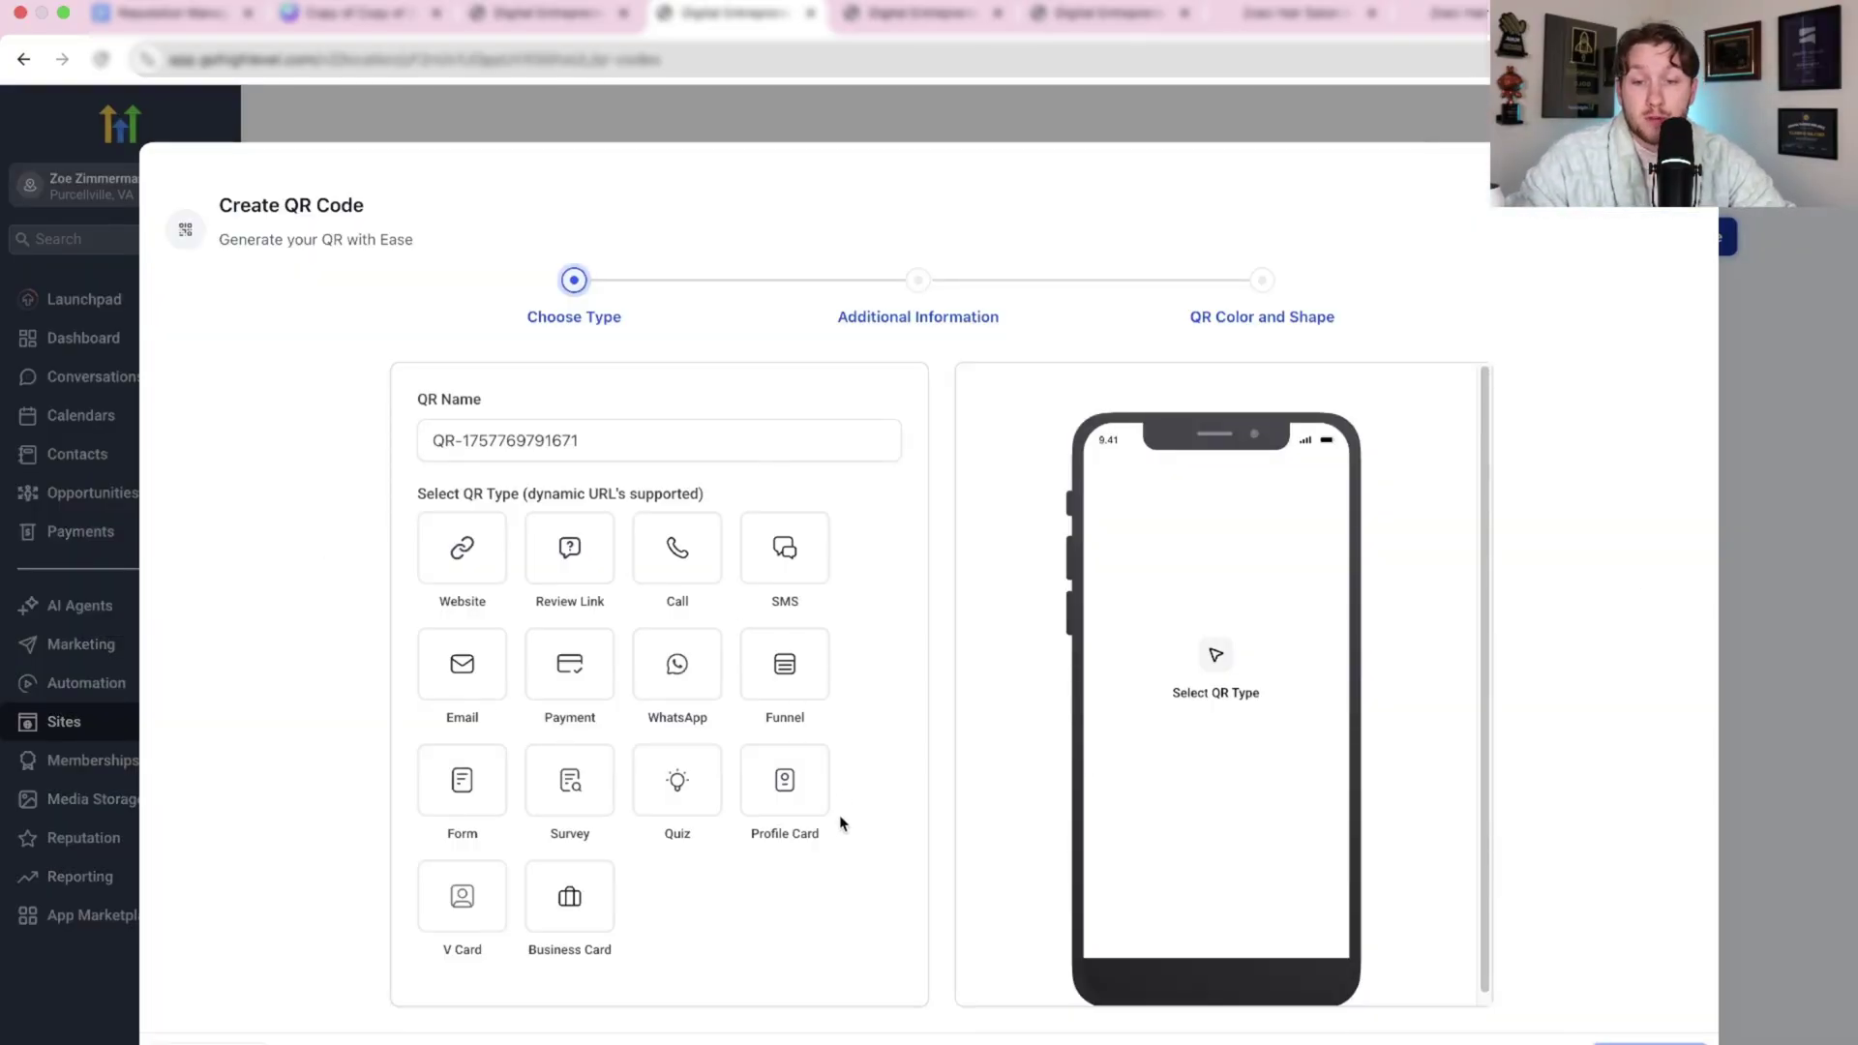
{"action": "triple_click", "coordinate": [549, 420]}
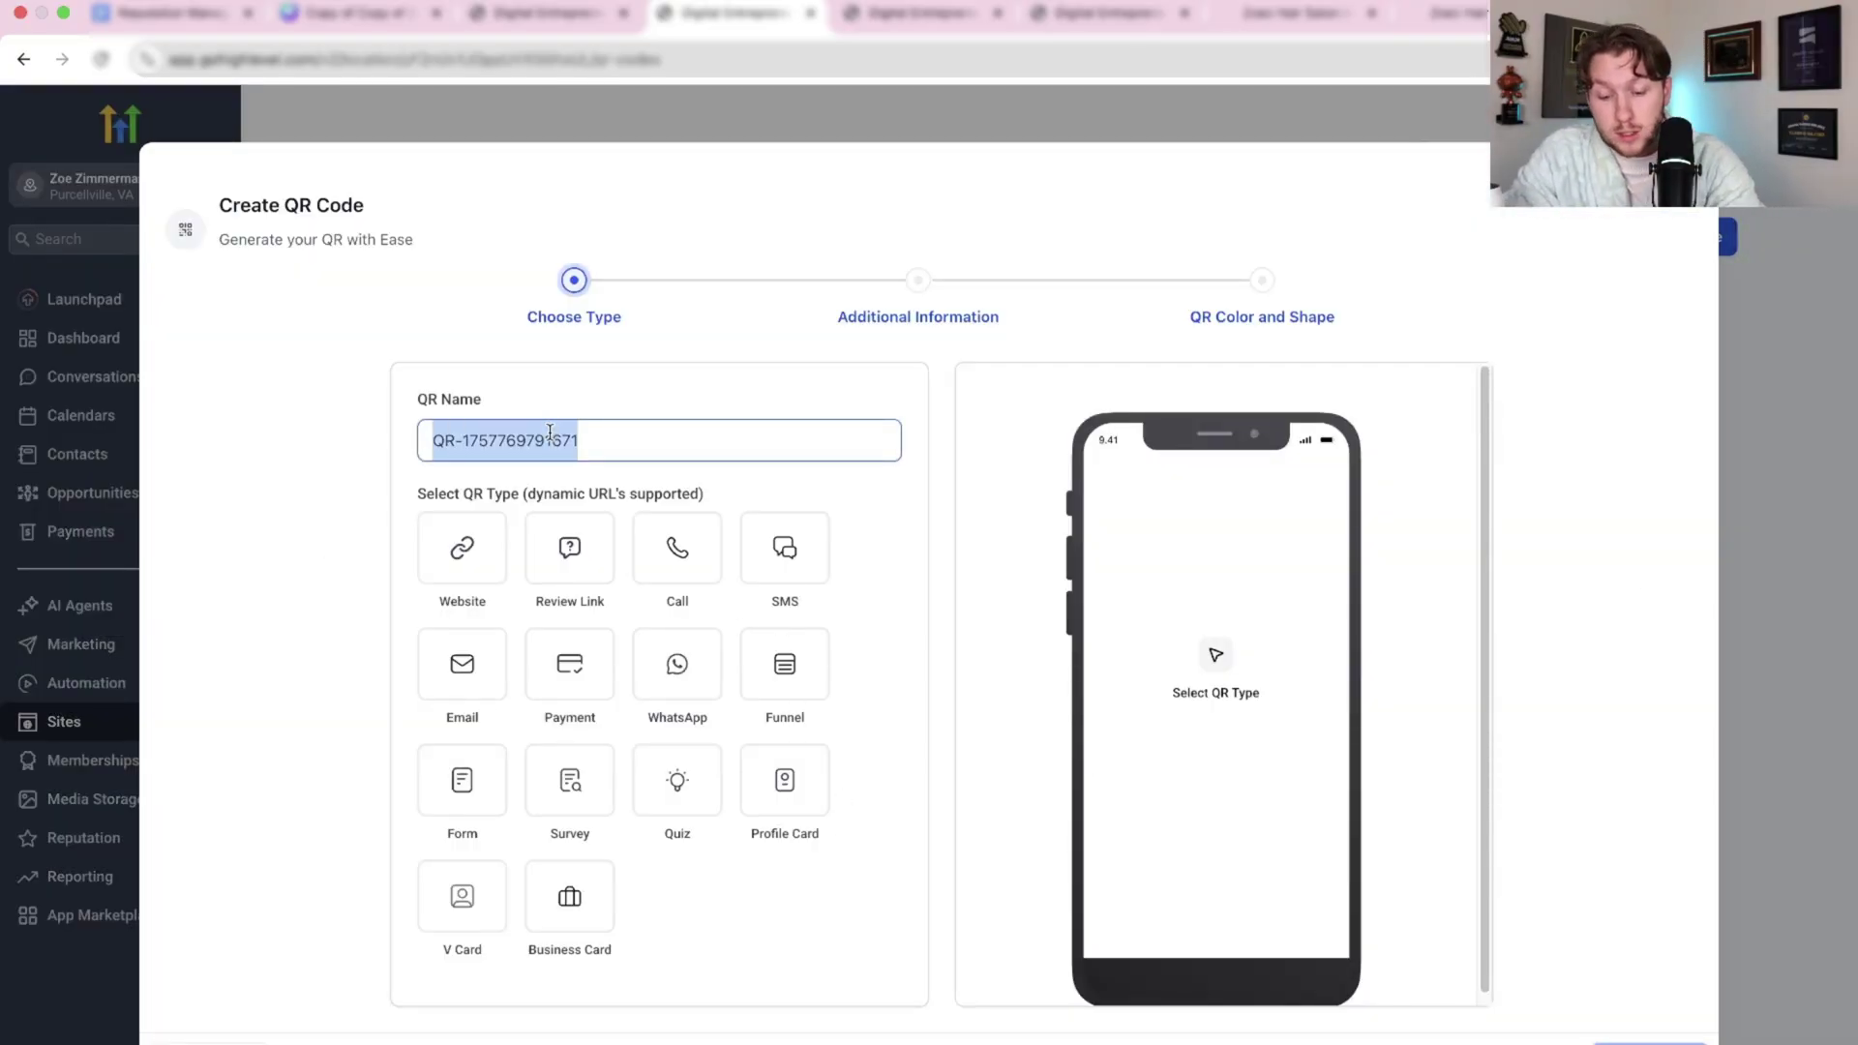
{"action": "type", "text": "ZZ QR code"}
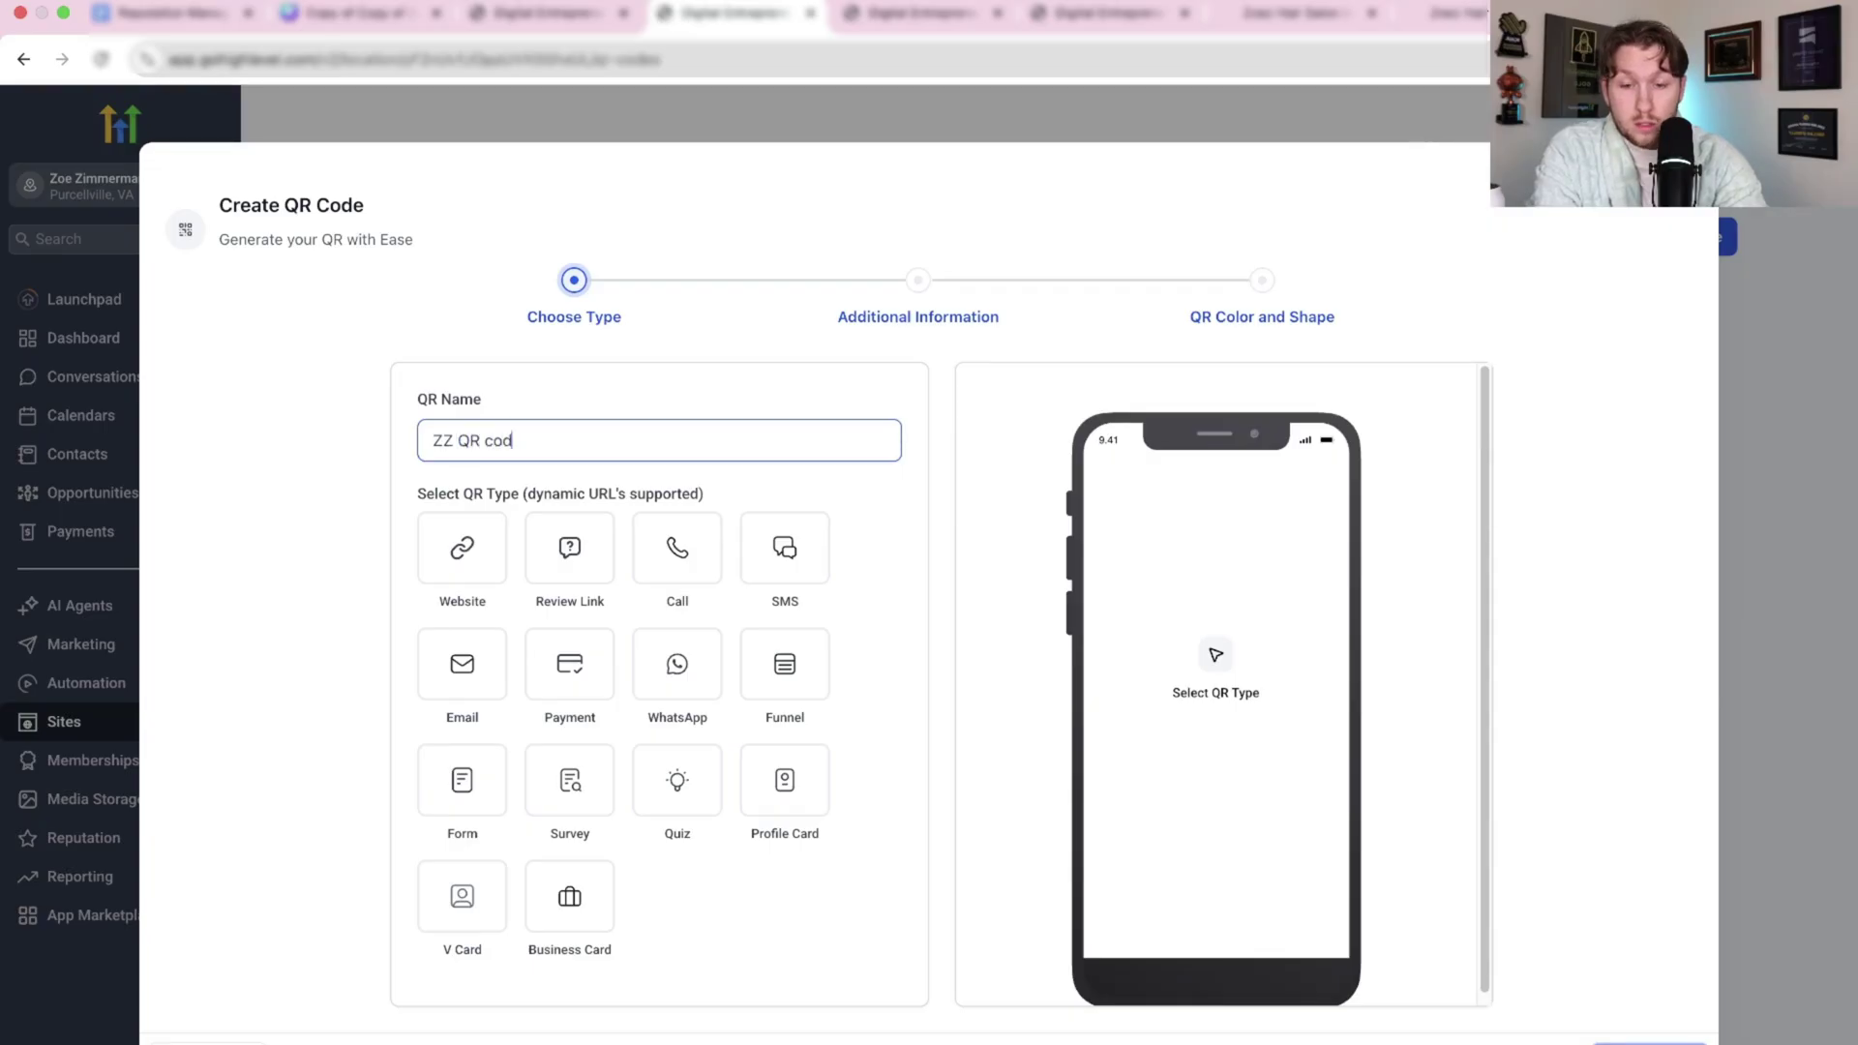
{"action": "left_click", "coordinate": [583, 559]}
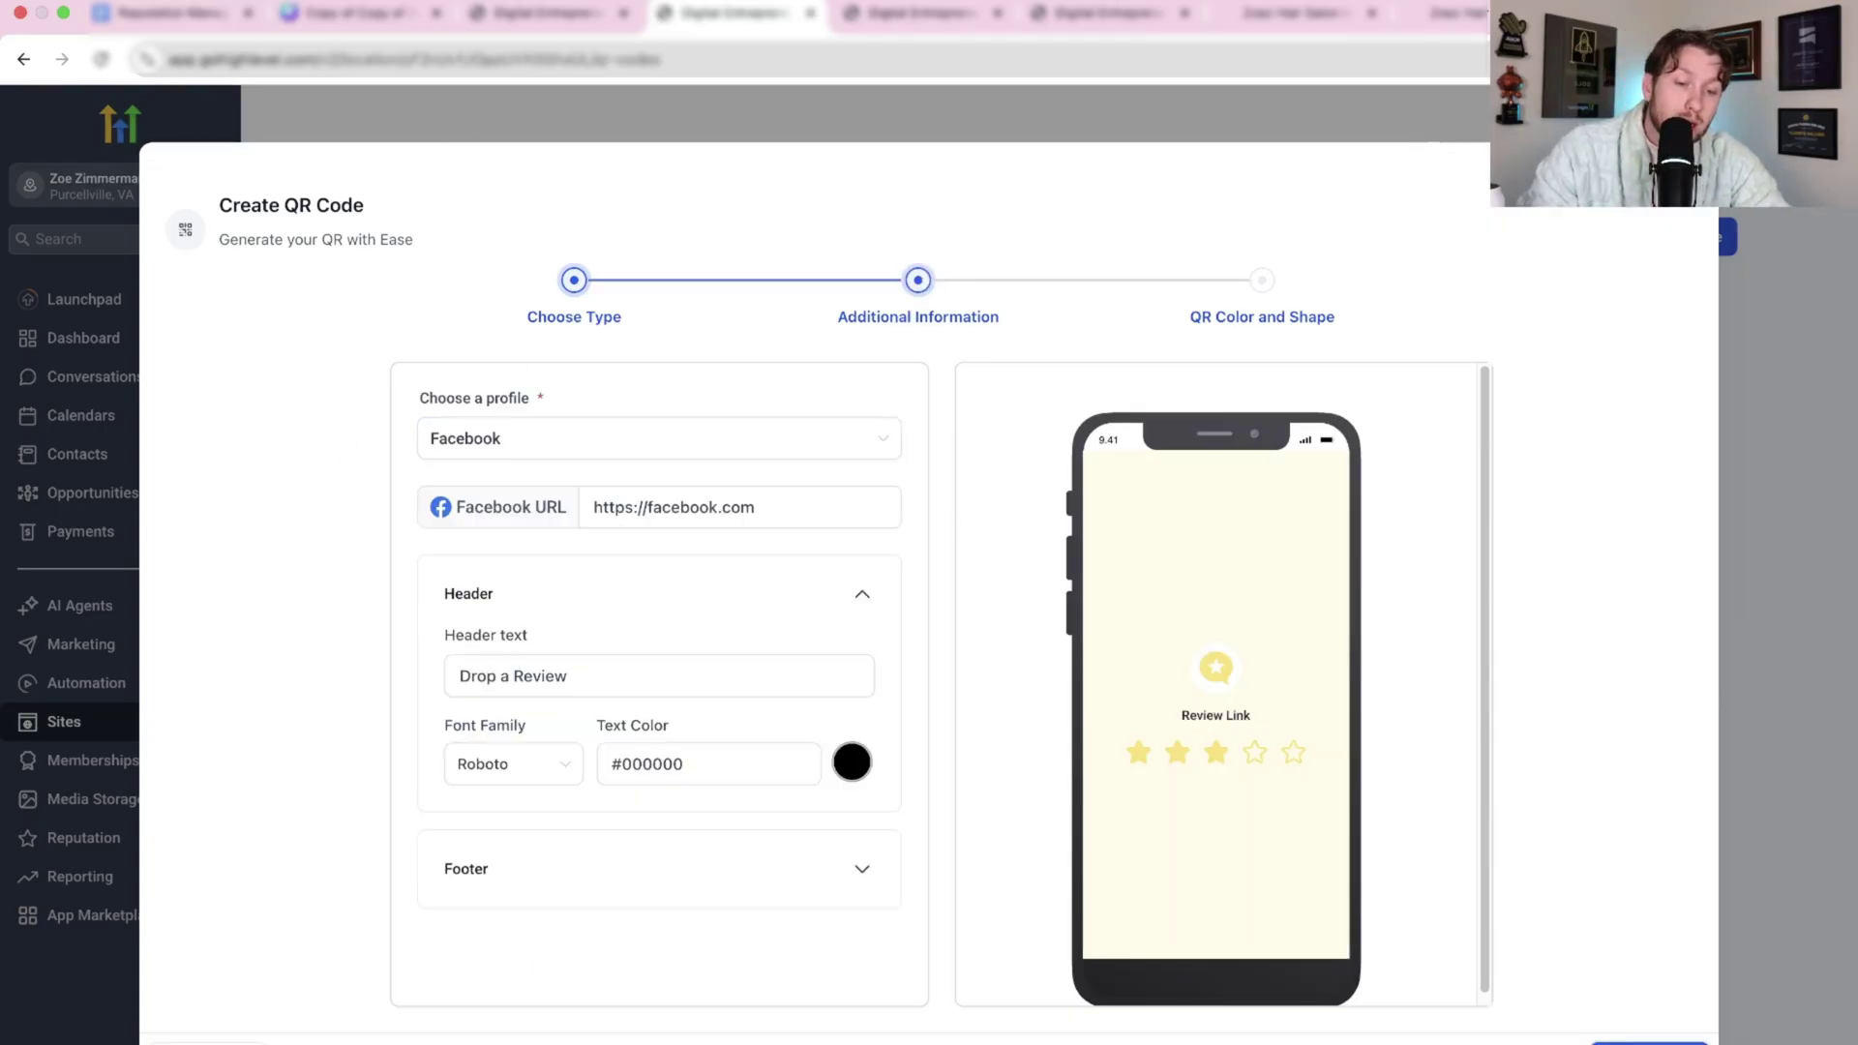
{"action": "triple_click", "coordinate": [669, 497]}
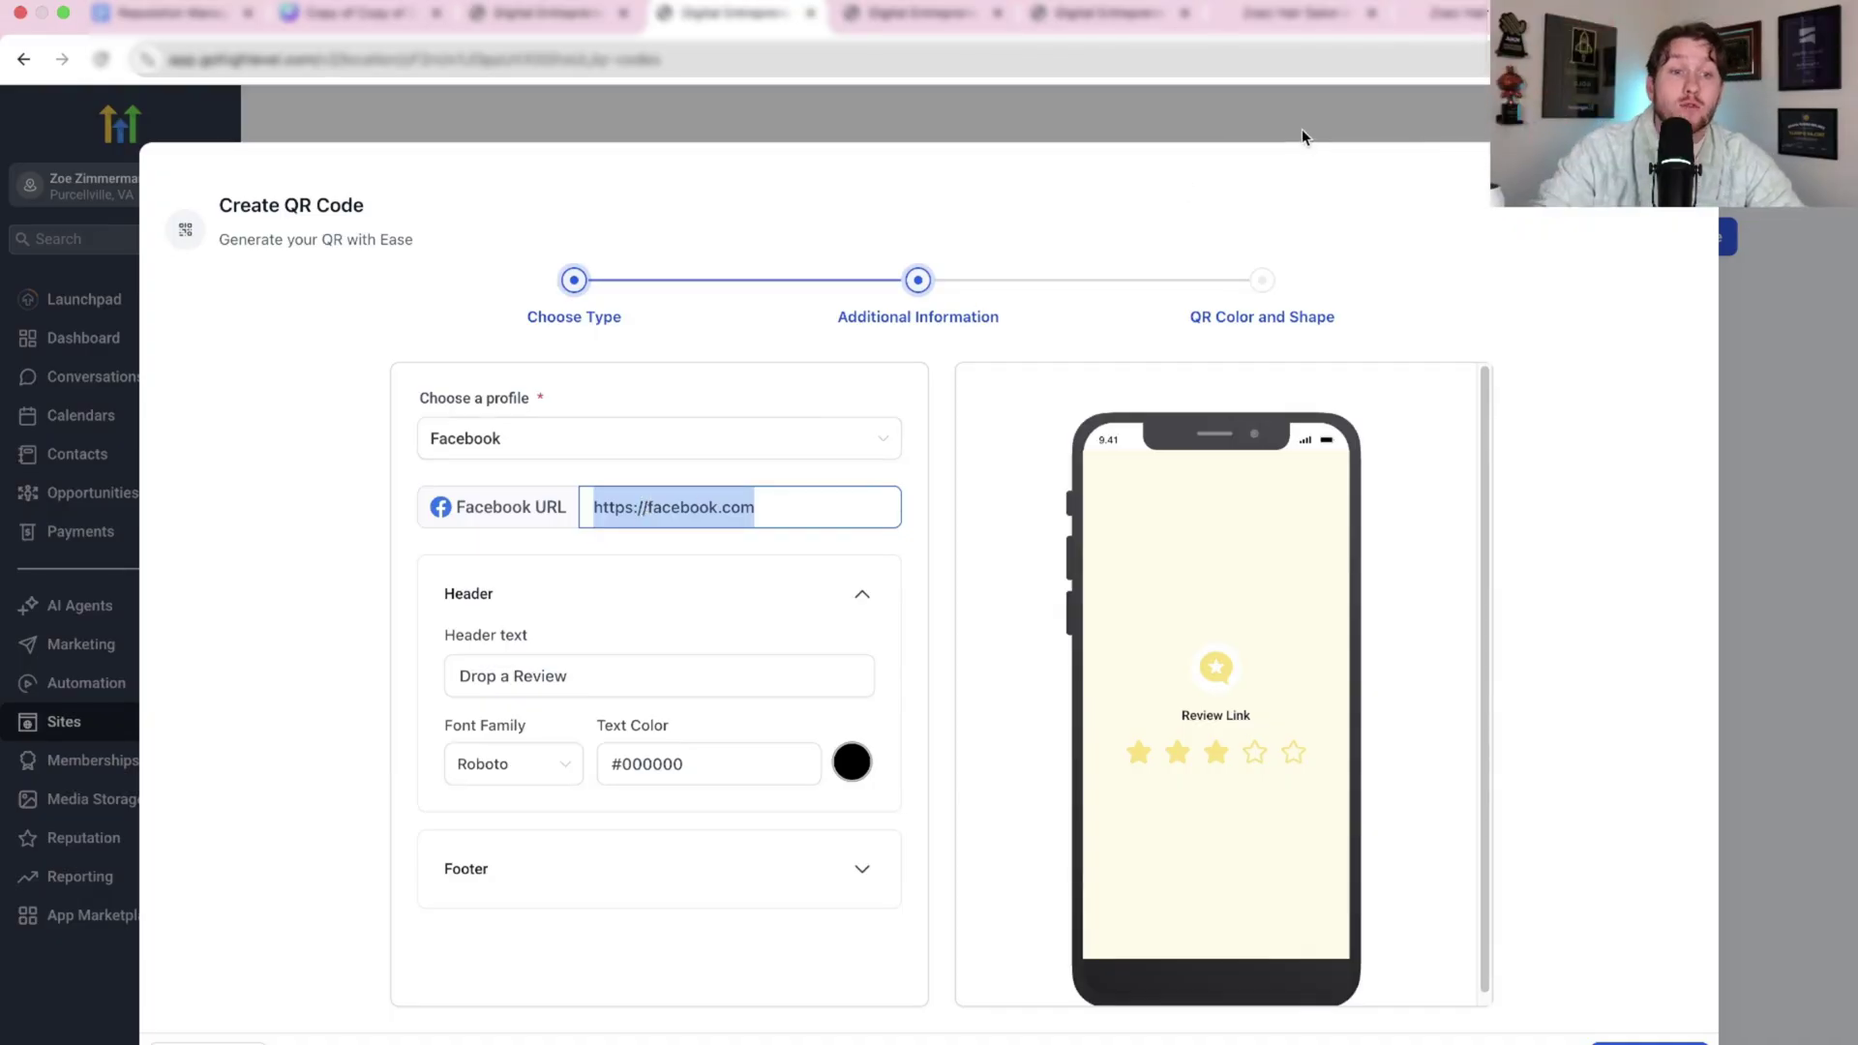
{"action": "left_click", "coordinate": [1297, 12]}
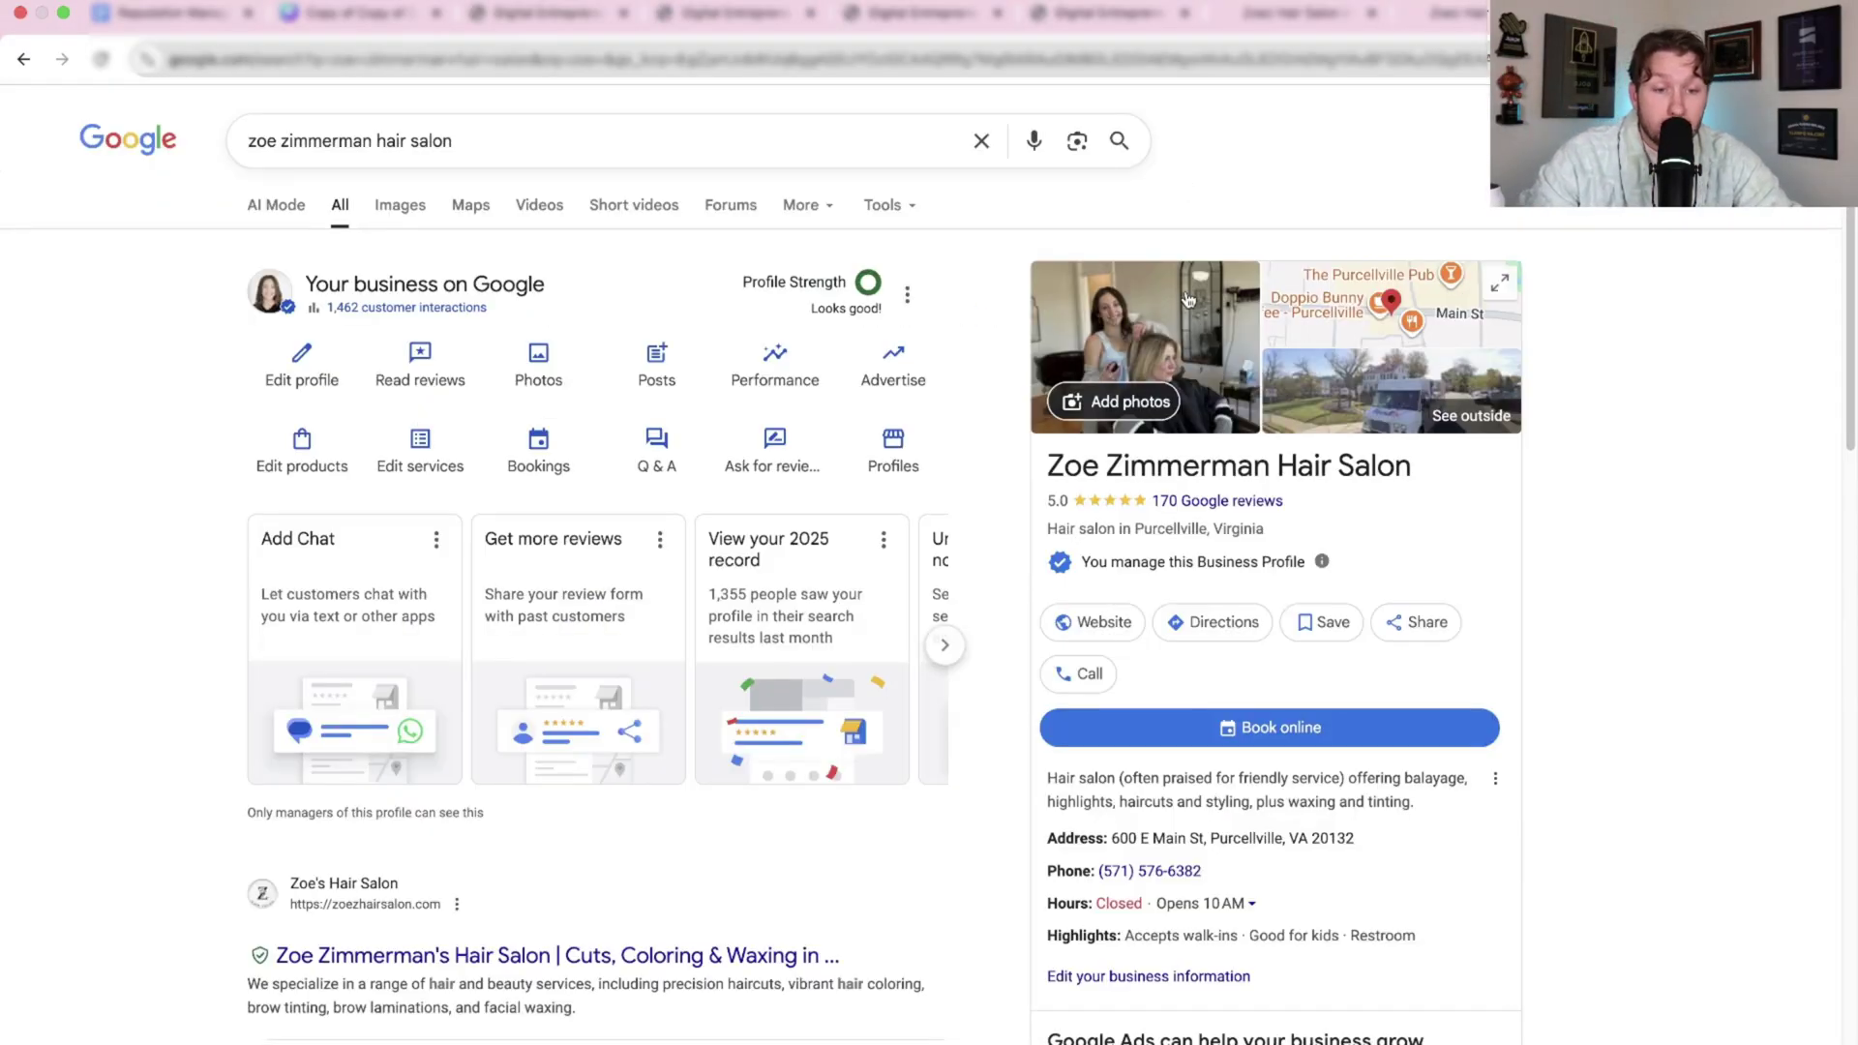
Step: Copy the salon's Google review link from the Get more reviews page in Google Search
{"action": "left_click", "coordinate": [1215, 502]}
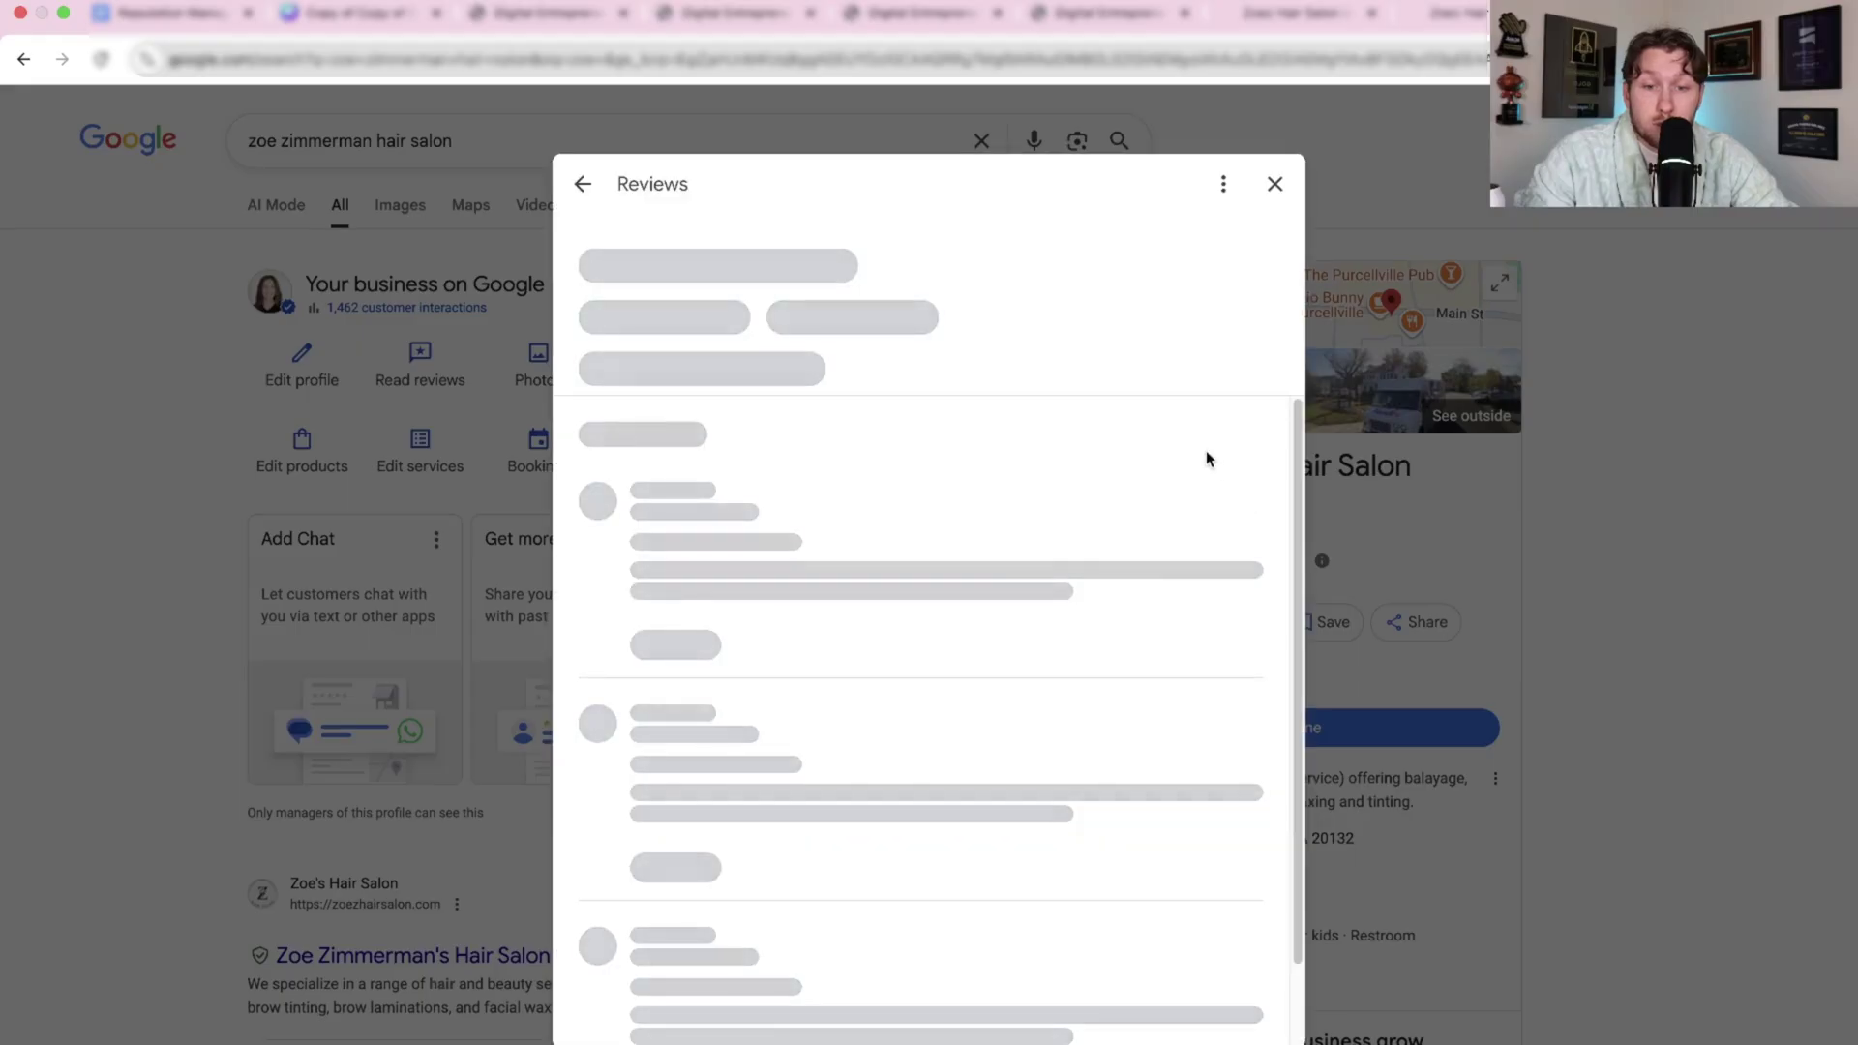
{"action": "left_click", "coordinate": [857, 315]}
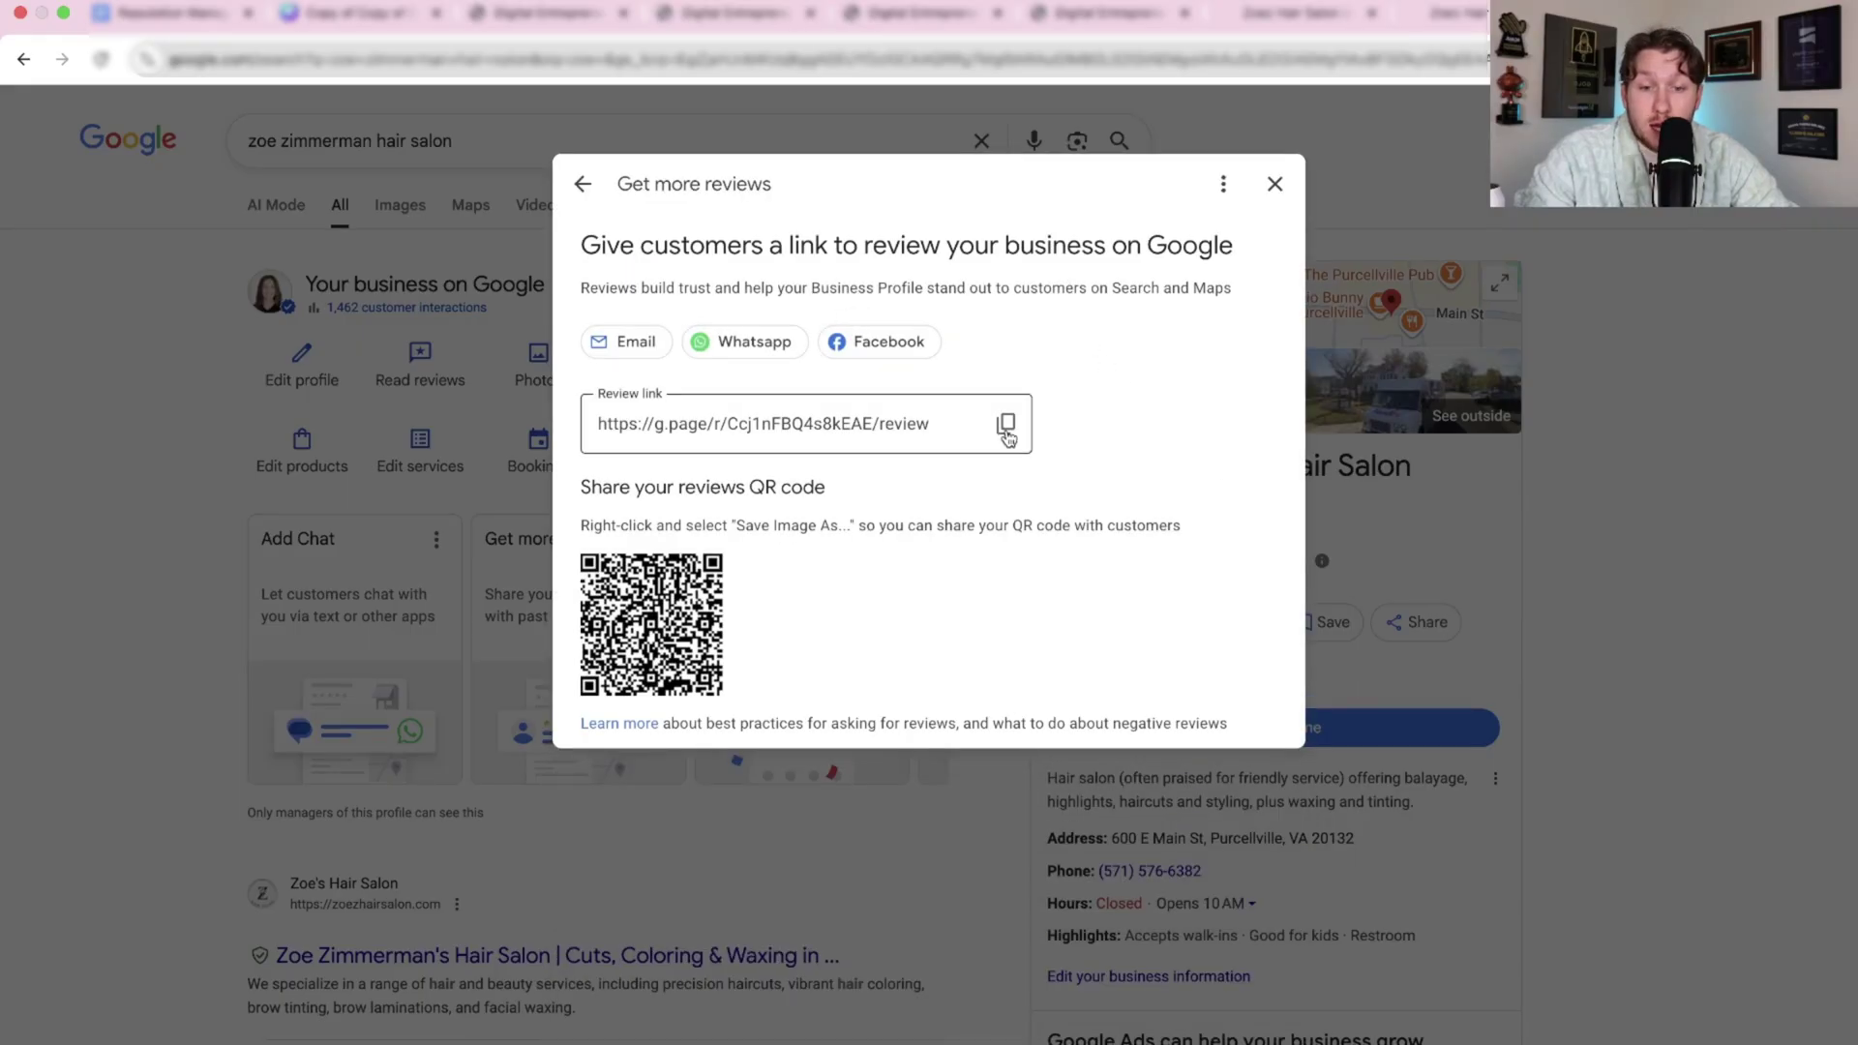
{"action": "left_click", "coordinate": [1006, 436]}
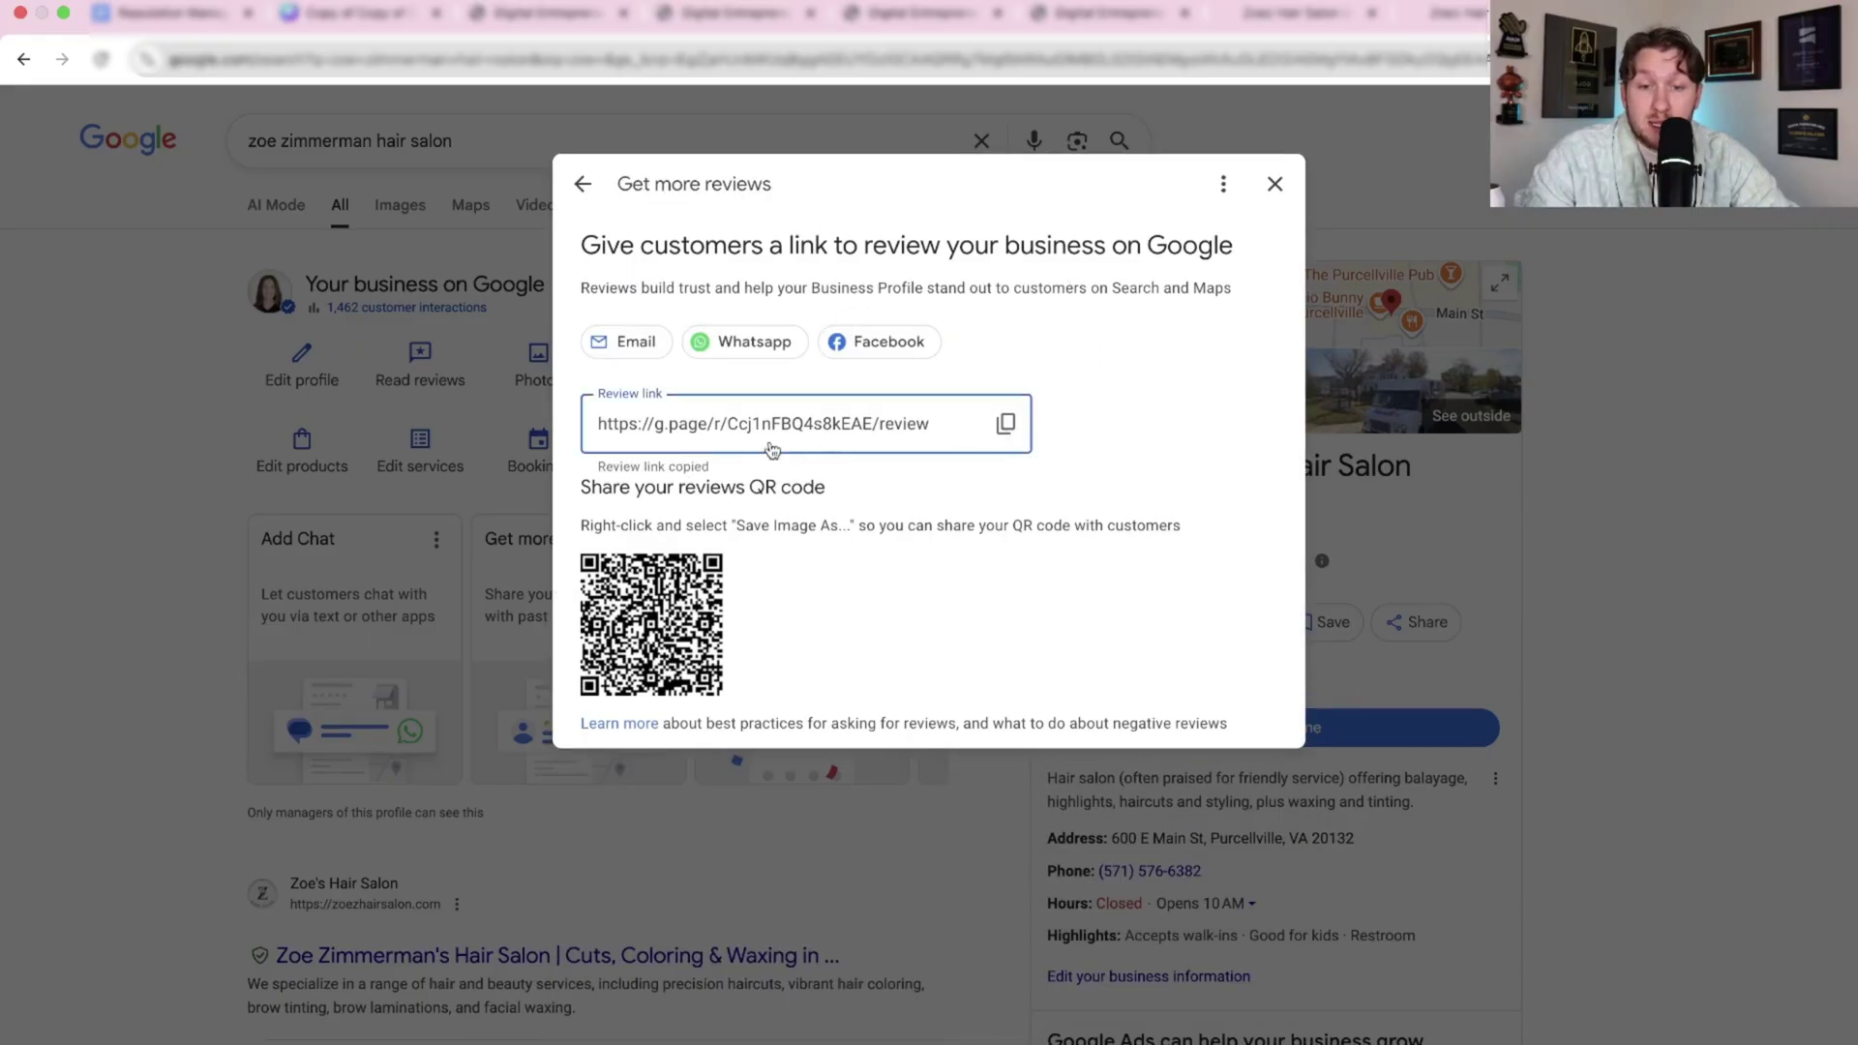
{"action": "left_click", "coordinate": [592, 19]}
{"action": "left_click", "coordinate": [735, 14]}
Step: Set the QR code profile to Google with the pasted g.page review link, then continue to Color and Shape
{"action": "right_click", "coordinate": [711, 503]}
{"action": "left_click", "coordinate": [790, 722]}
{"action": "left_click", "coordinate": [813, 448]}
{"action": "left_click", "coordinate": [722, 527]}
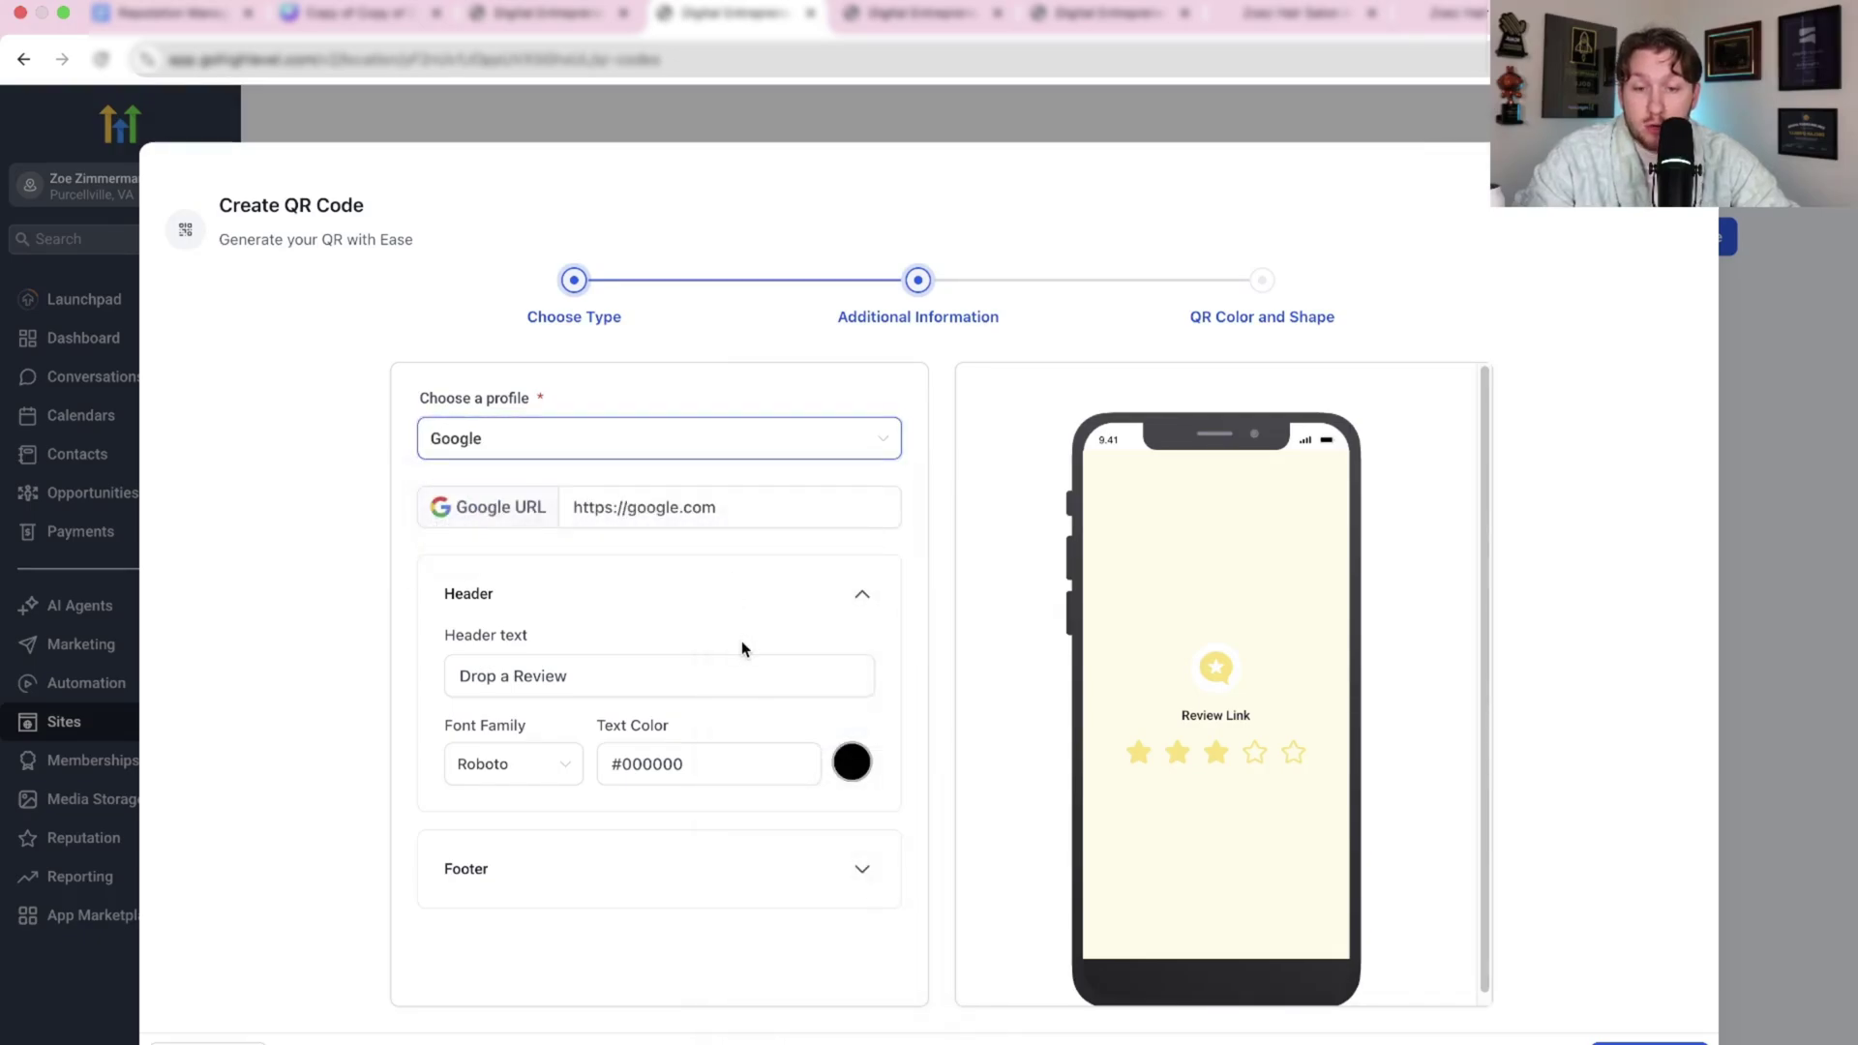
{"action": "right_click", "coordinate": [721, 505]}
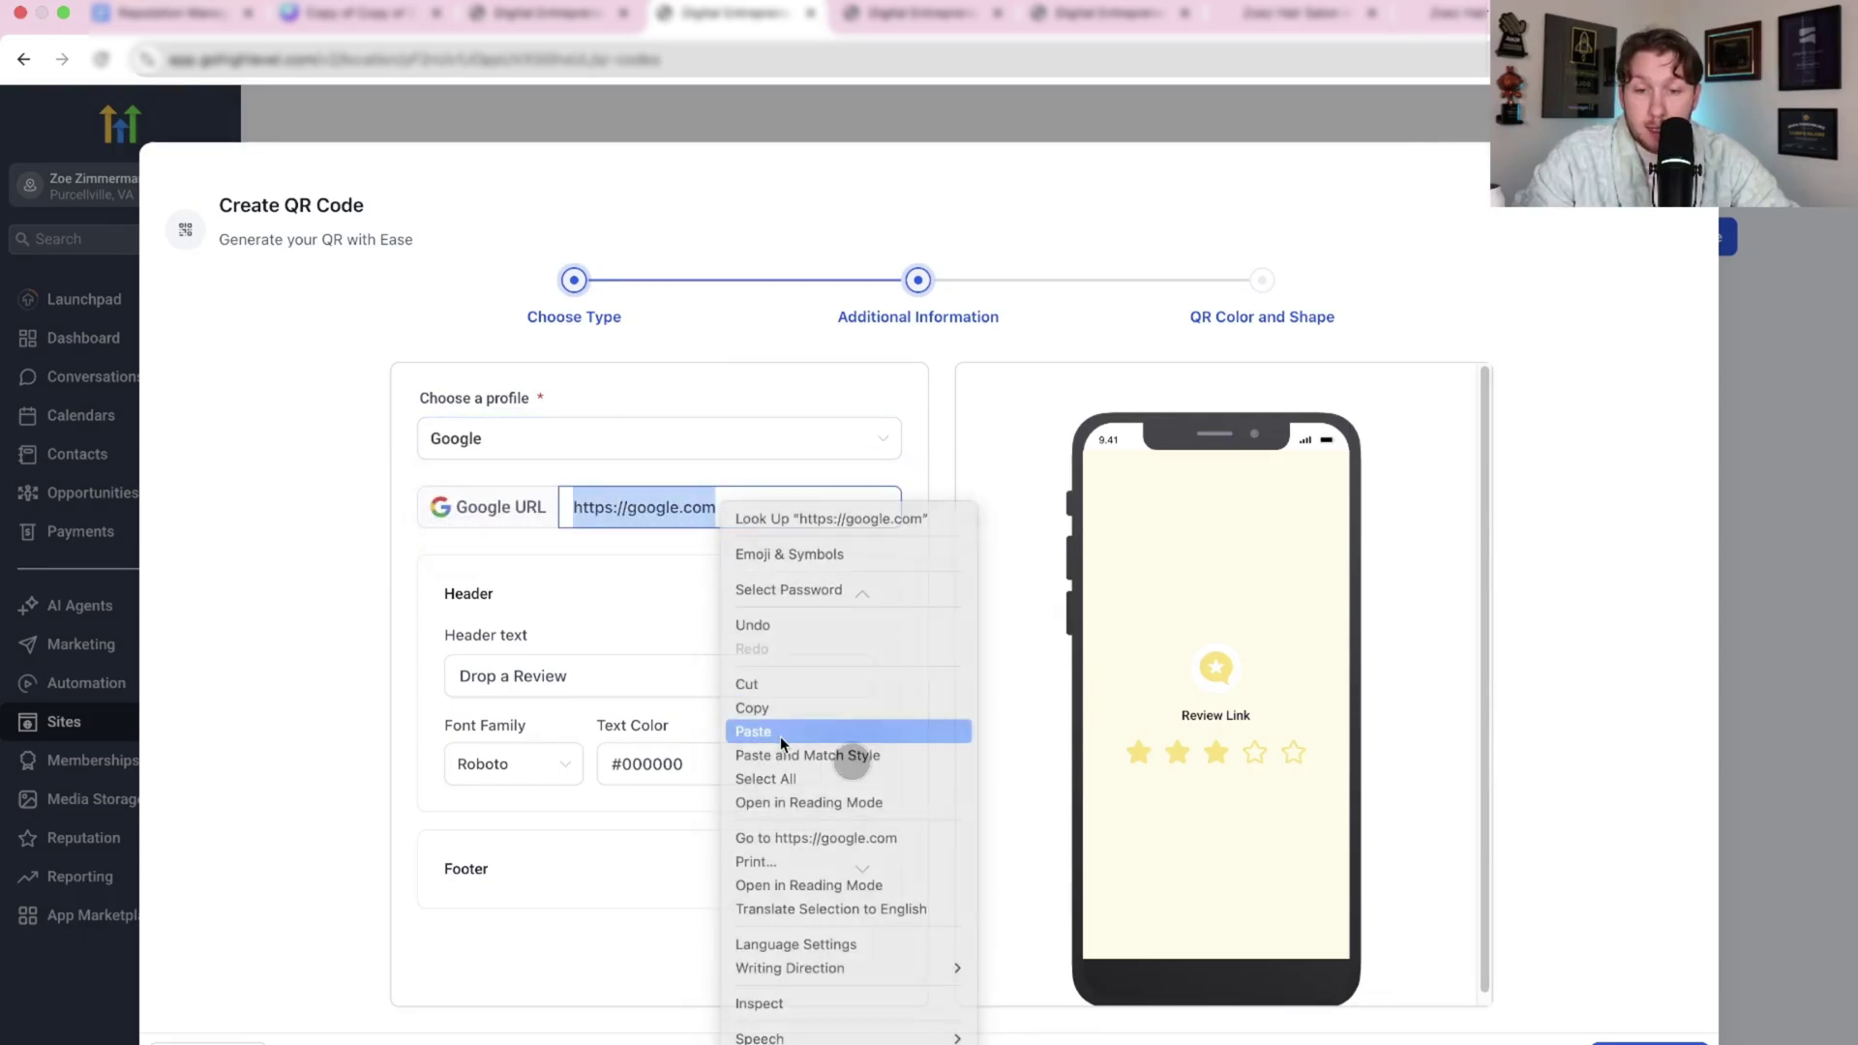
{"action": "left_click", "coordinate": [780, 733]}
{"action": "left_click", "coordinate": [706, 675]}
{"action": "left_click", "coordinate": [744, 764]}
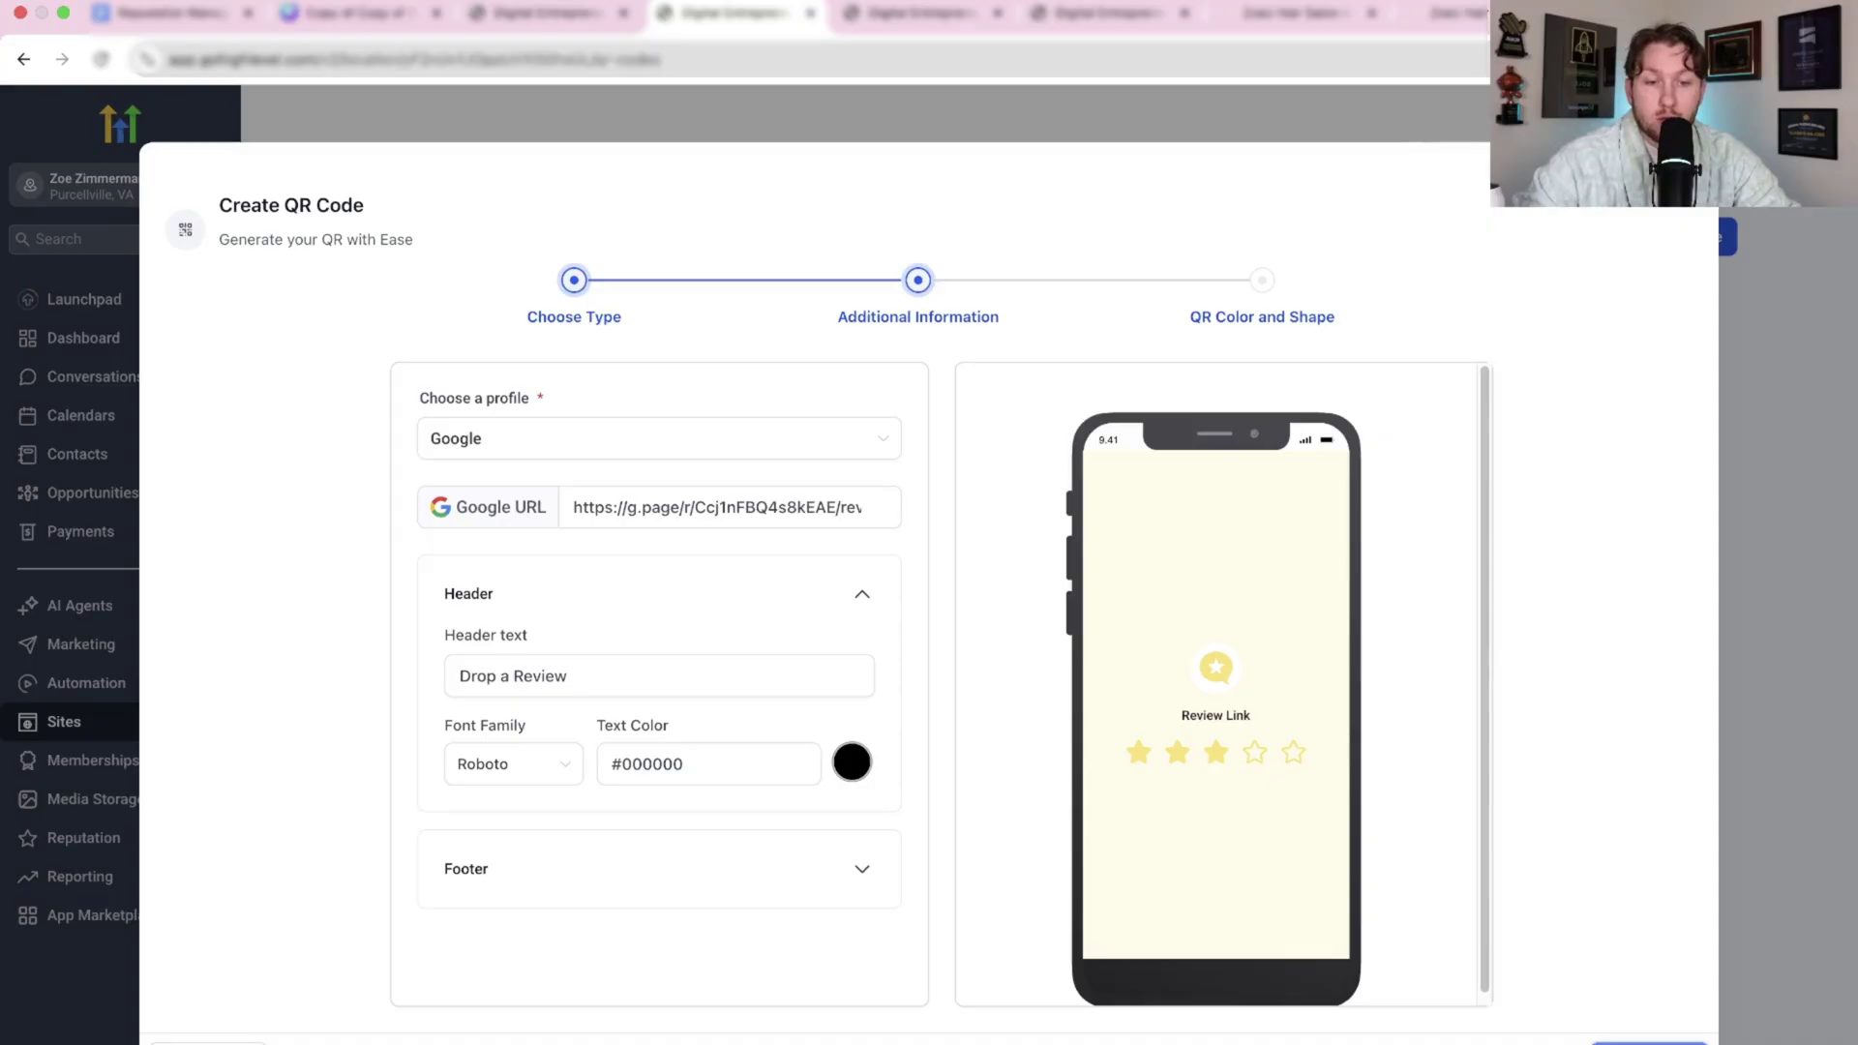
{"action": "left_click", "coordinate": [1649, 1043]}
Step: Expand the QR code's Logo settings to view the image upload field and preset logos
{"action": "scroll", "coordinate": [833, 688], "scroll_direction": "down", "scroll_amount": 1}
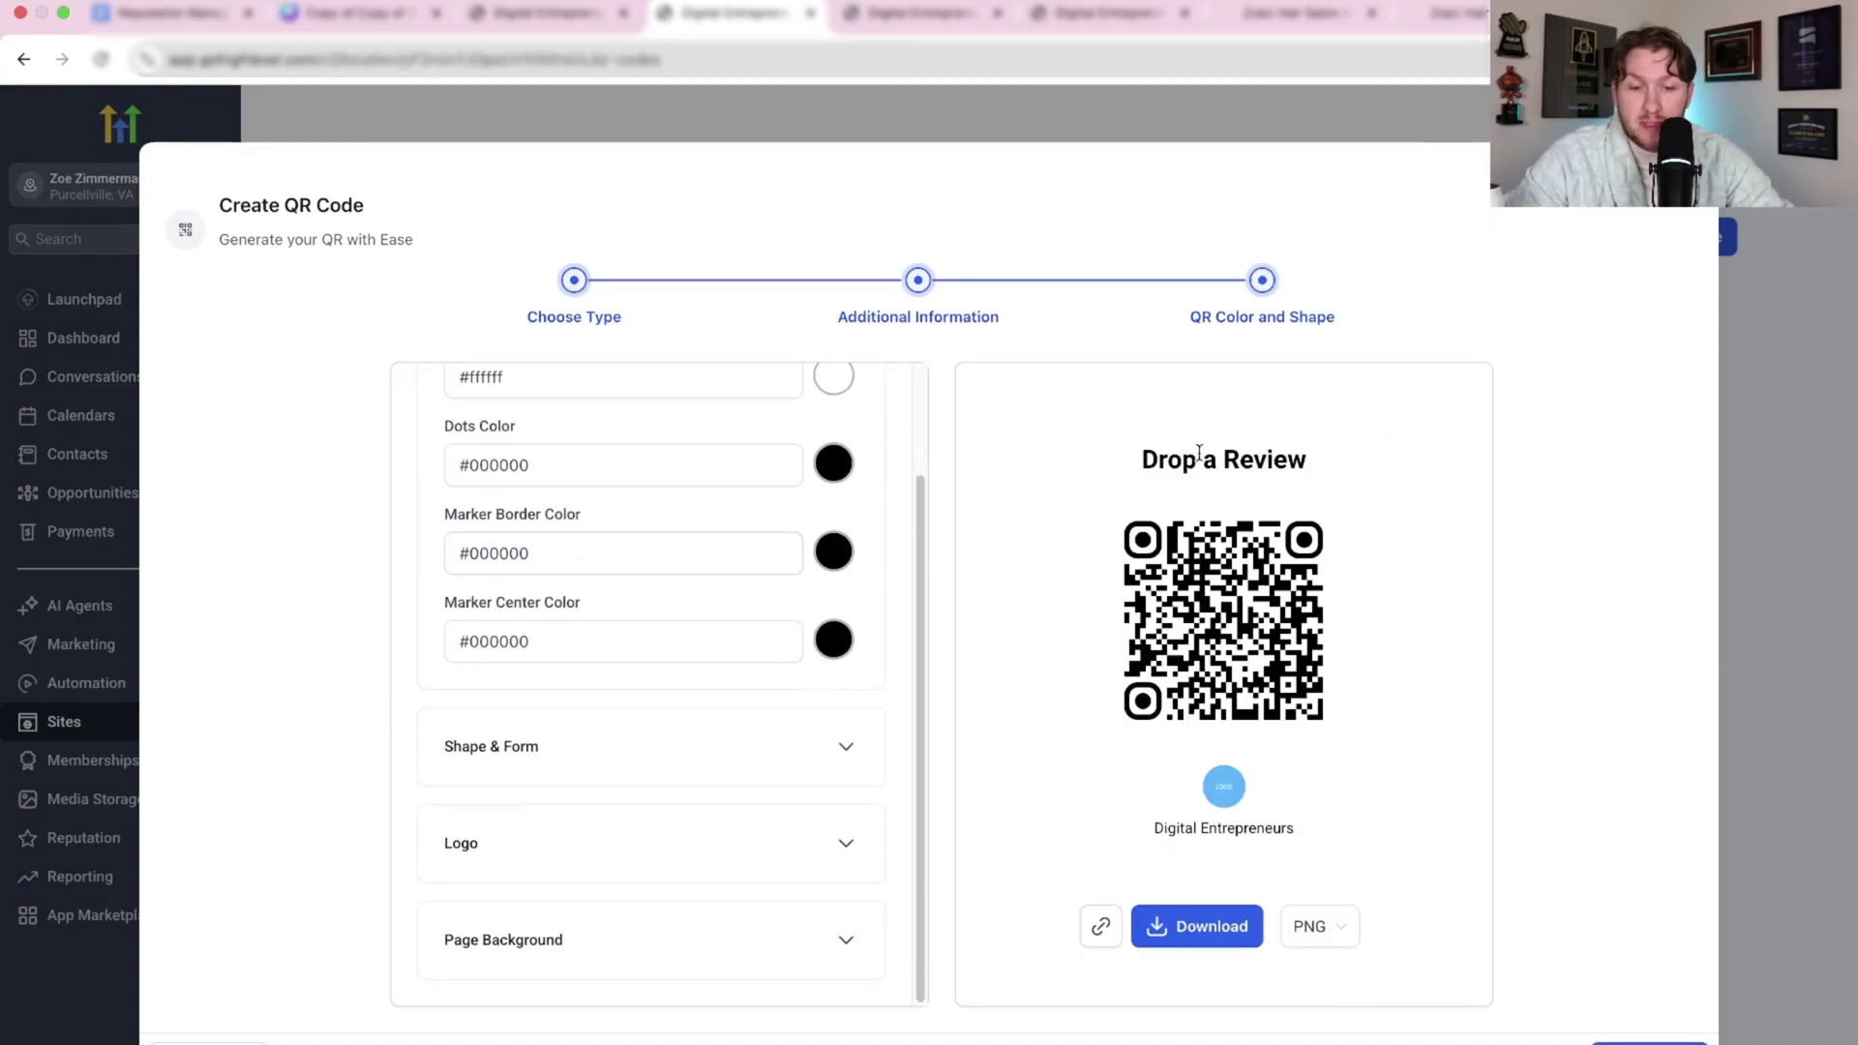
{"action": "scroll", "coordinate": [755, 591], "scroll_direction": "up", "scroll_amount": 1}
{"action": "scroll", "coordinate": [758, 659], "scroll_direction": "down", "scroll_amount": 1}
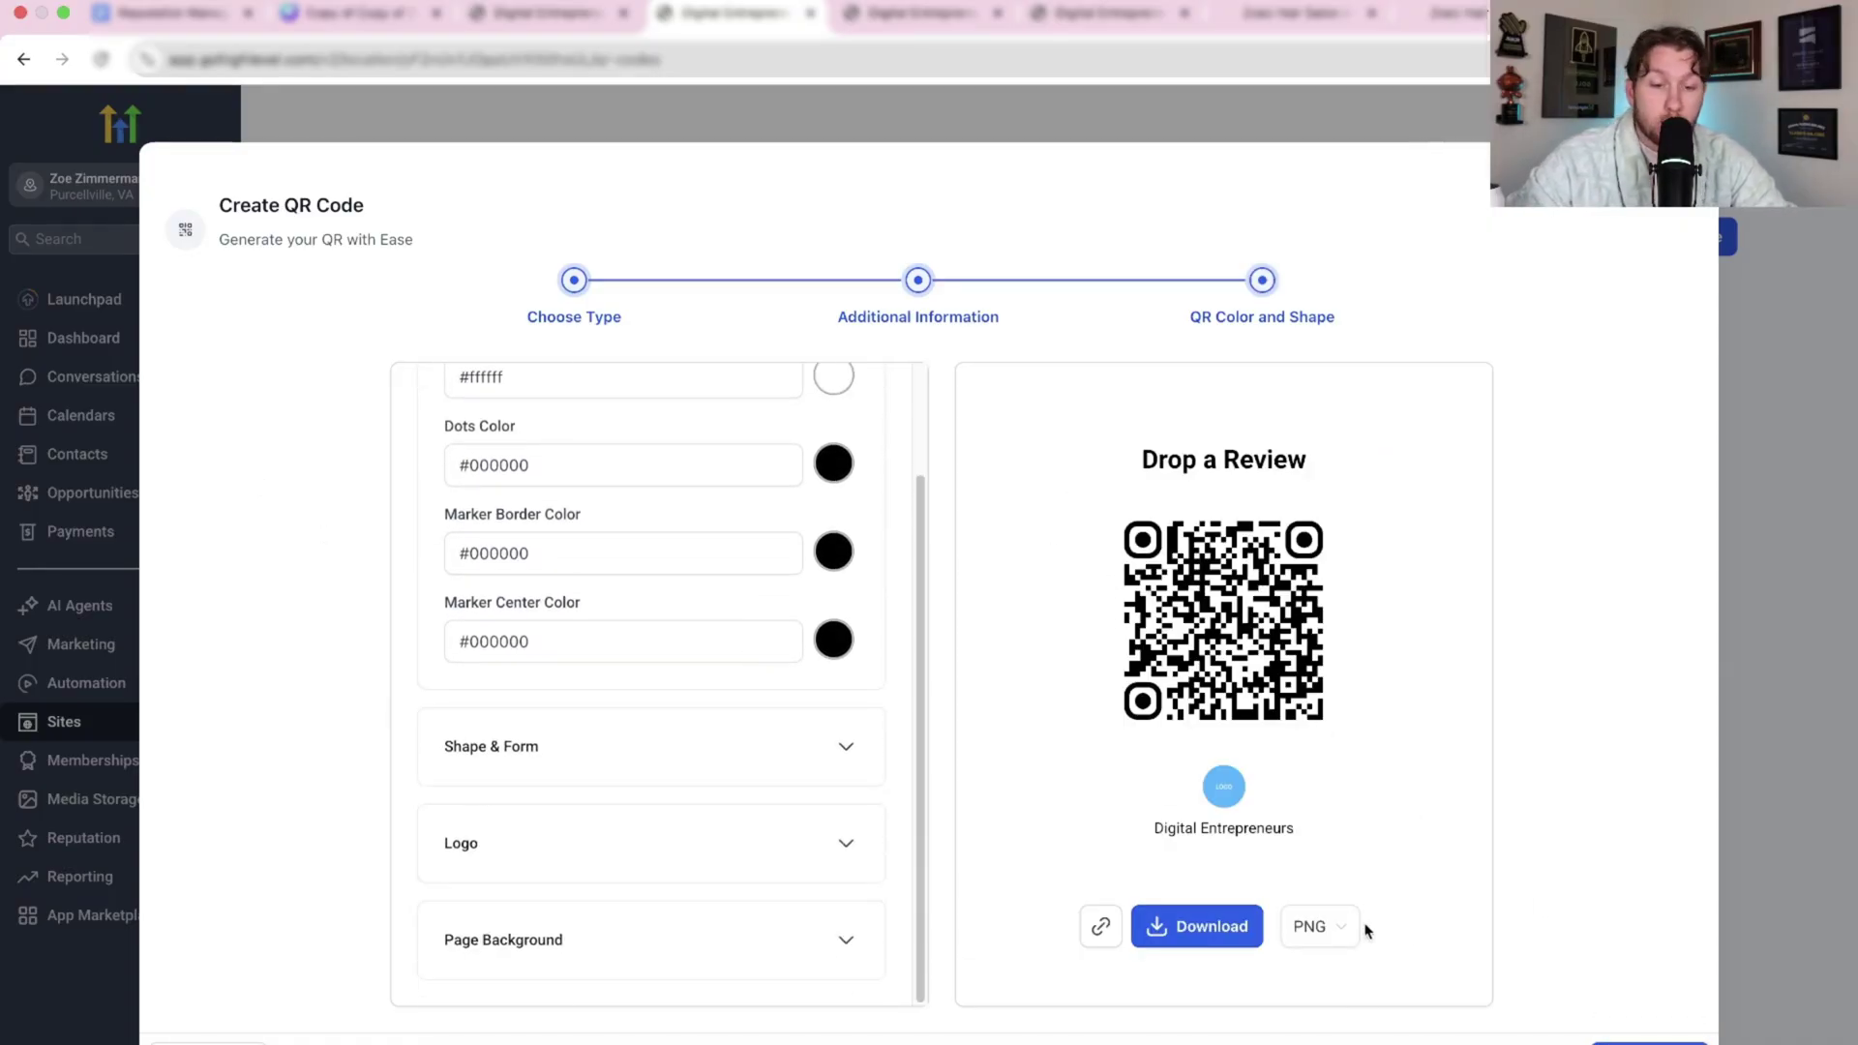
{"action": "left_click", "coordinate": [763, 852]}
{"action": "scroll", "coordinate": [770, 958], "scroll_direction": "down", "scroll_amount": 3}
{"action": "scroll", "coordinate": [760, 886], "scroll_direction": "down", "scroll_amount": 3}
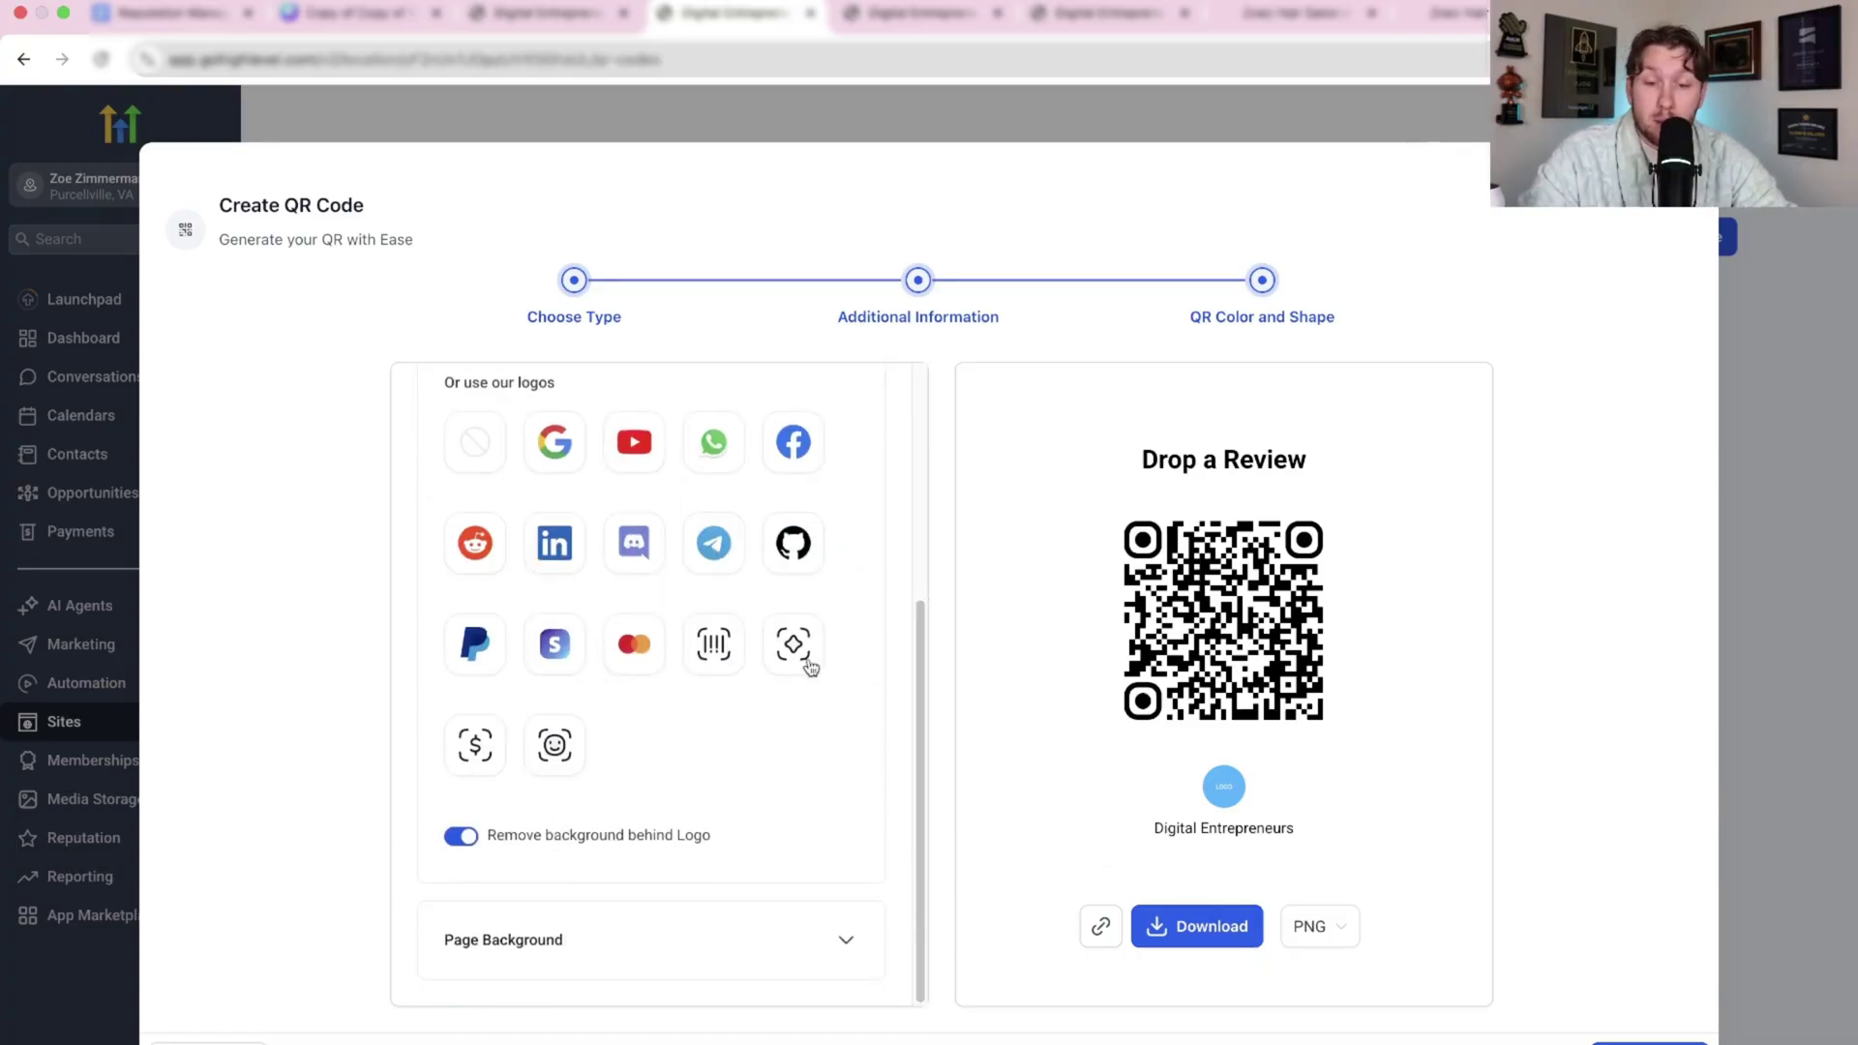
{"action": "scroll", "coordinate": [755, 736], "scroll_direction": "up", "scroll_amount": 4}
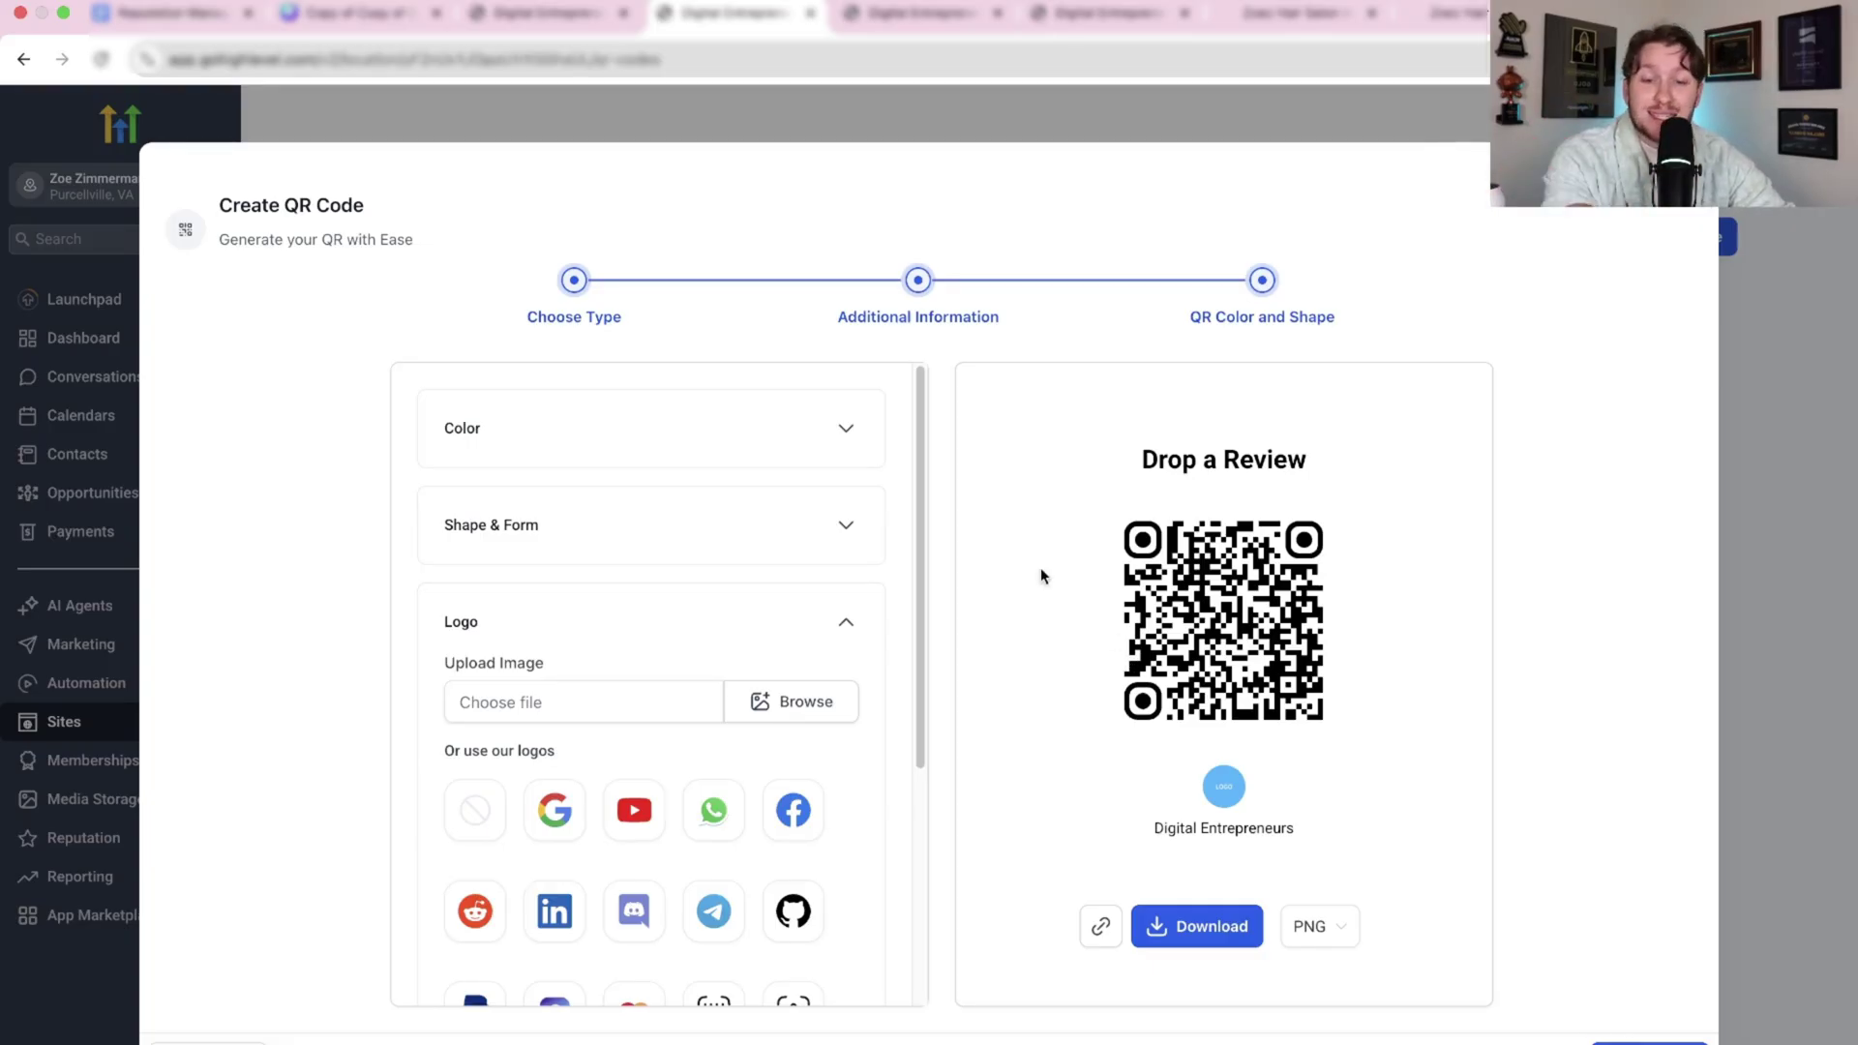
{"action": "scroll", "coordinate": [733, 647], "scroll_direction": "down", "scroll_amount": 4}
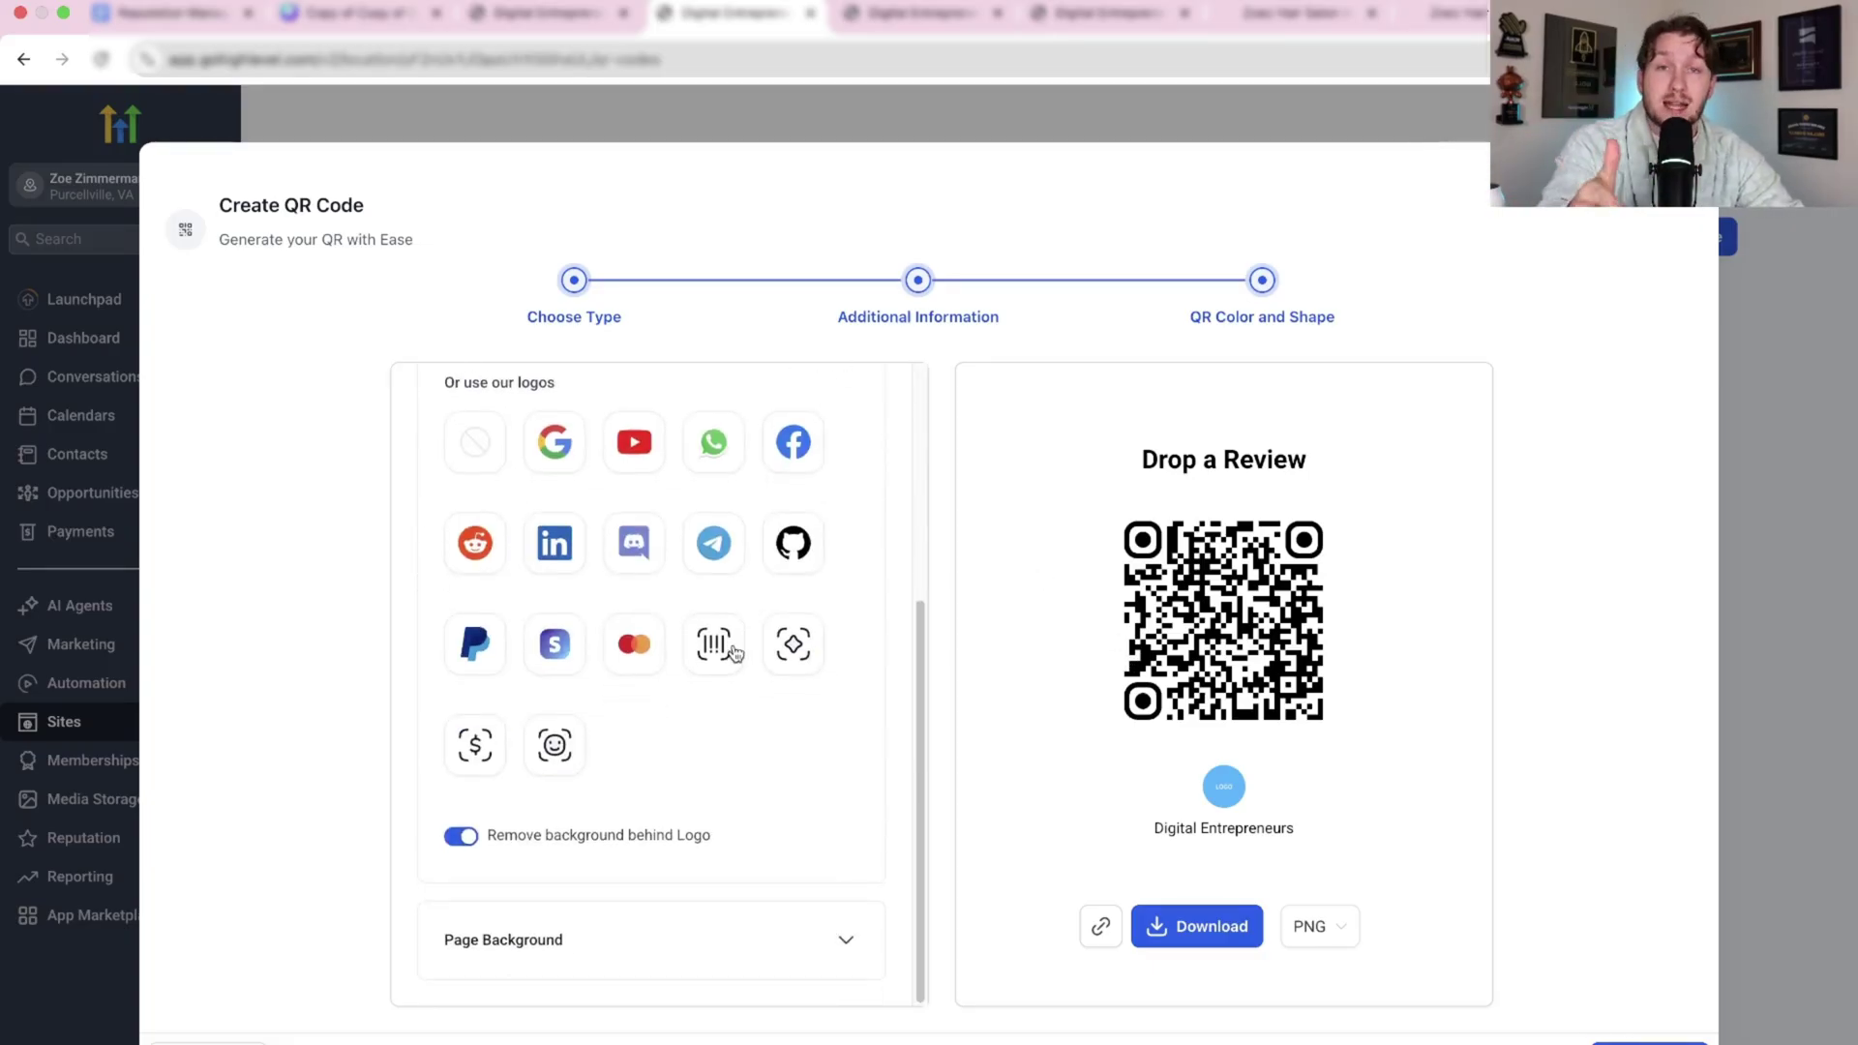
{"action": "scroll", "coordinate": [759, 671], "scroll_direction": "up", "scroll_amount": 4}
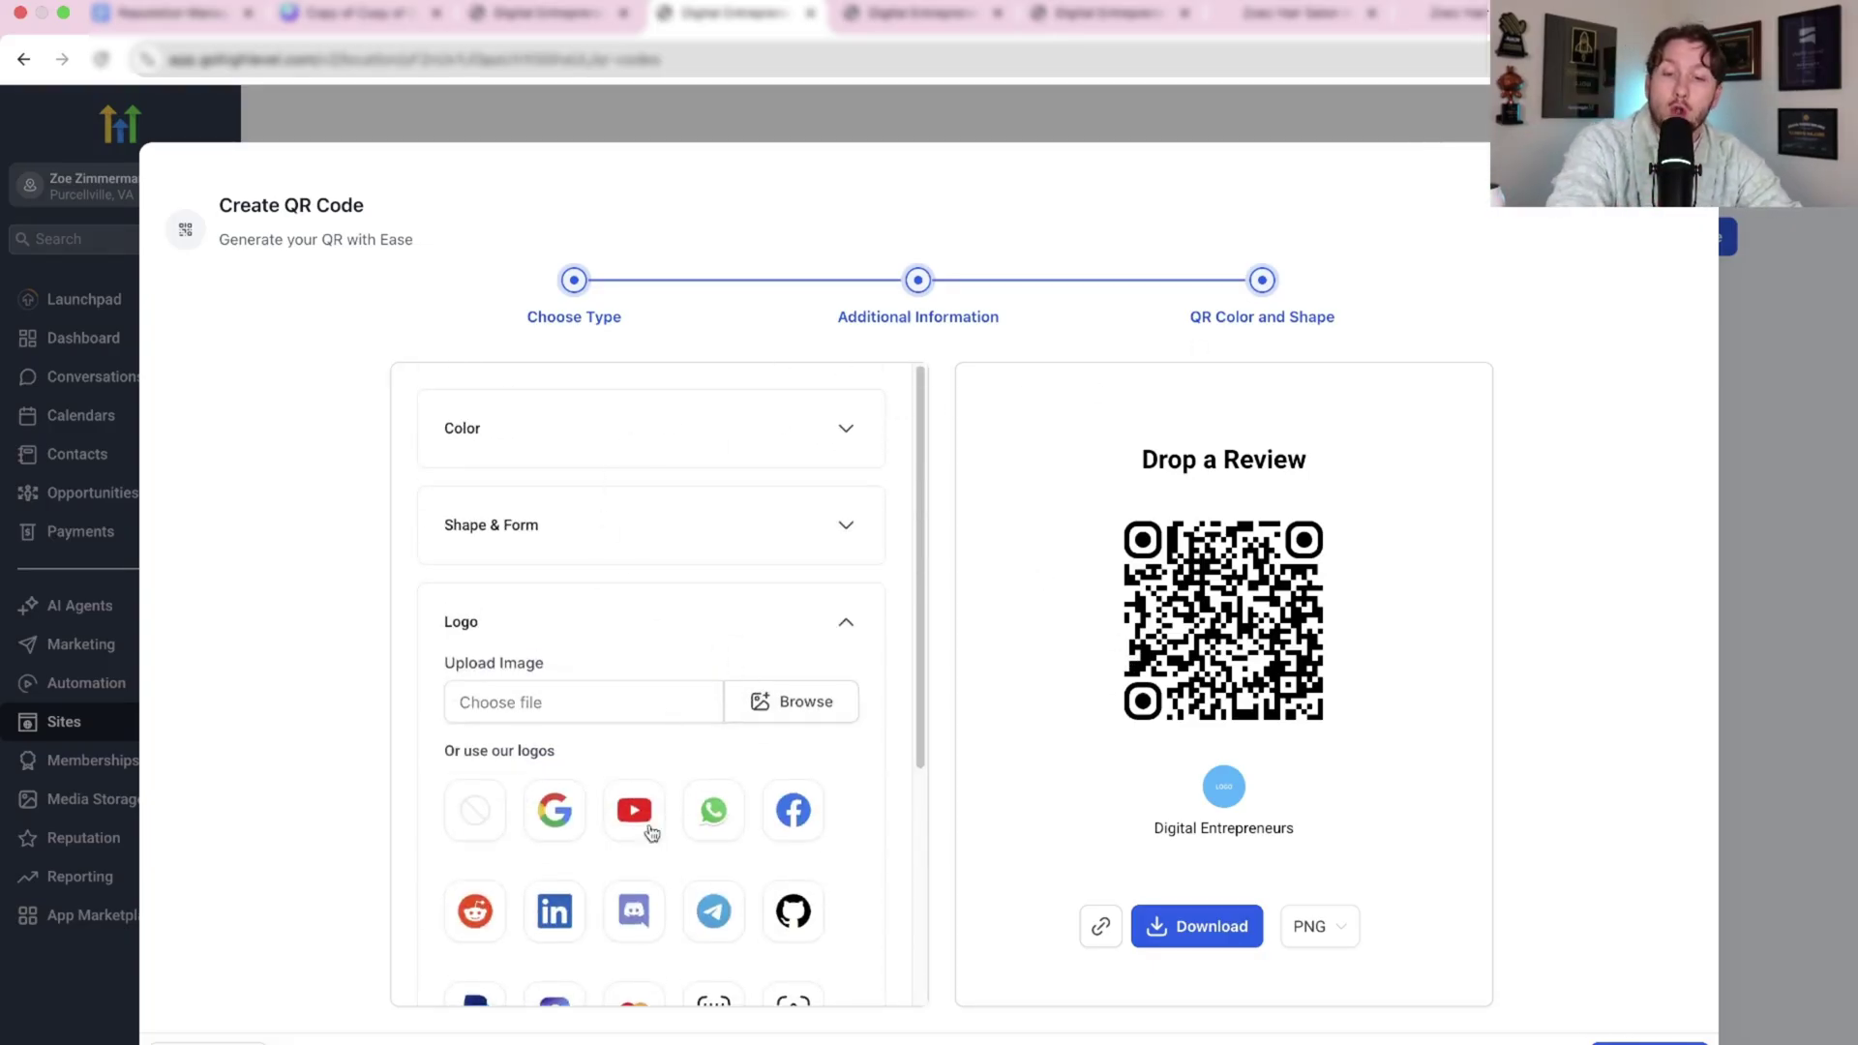